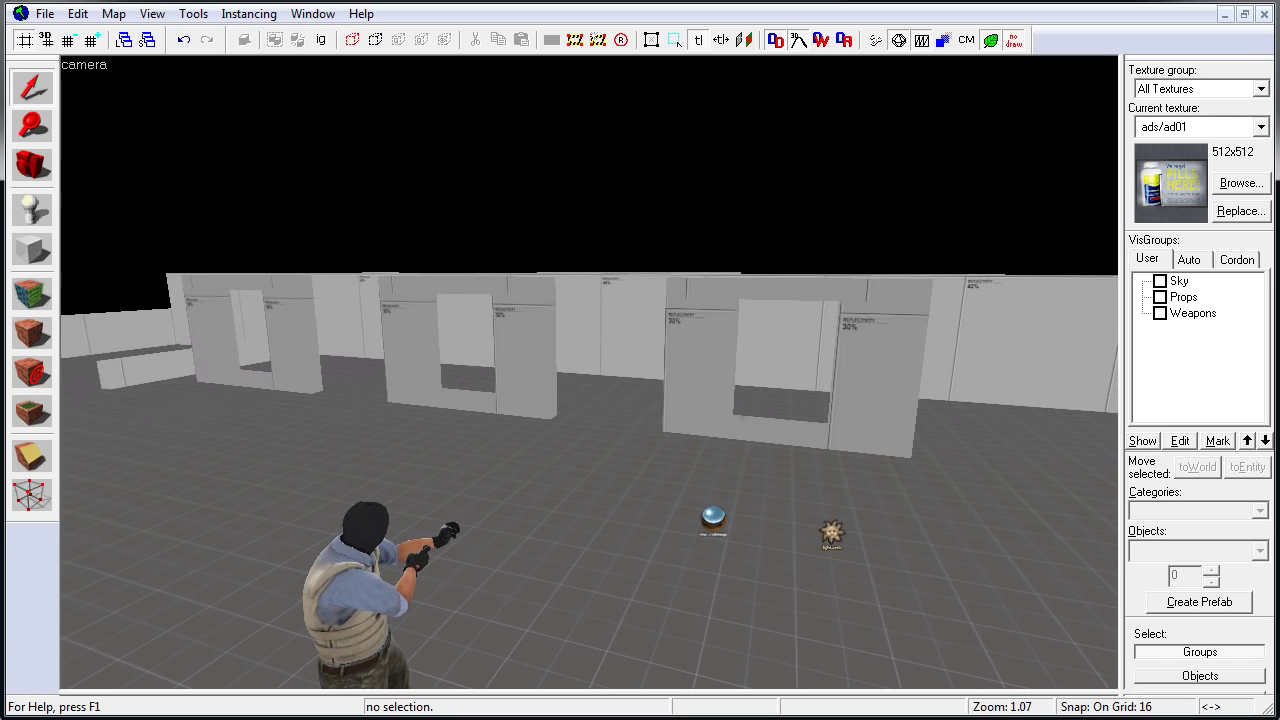
click(213, 313)
click(267, 286)
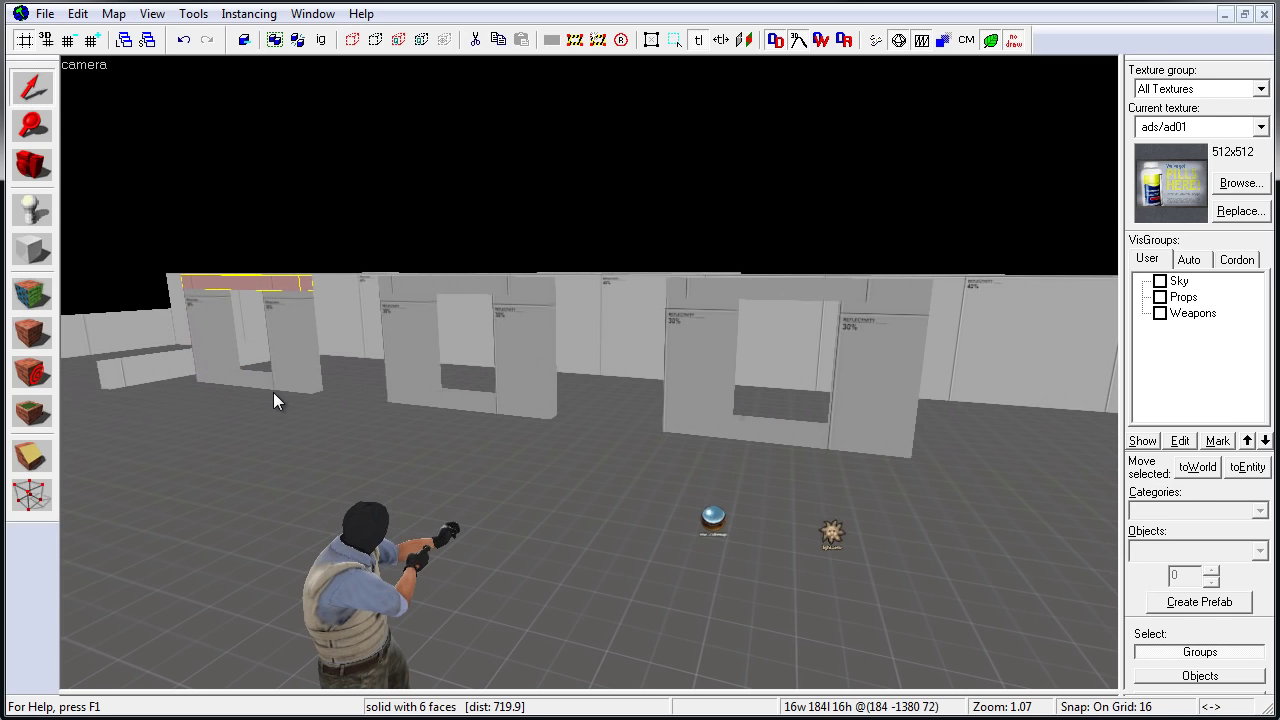
click(257, 374)
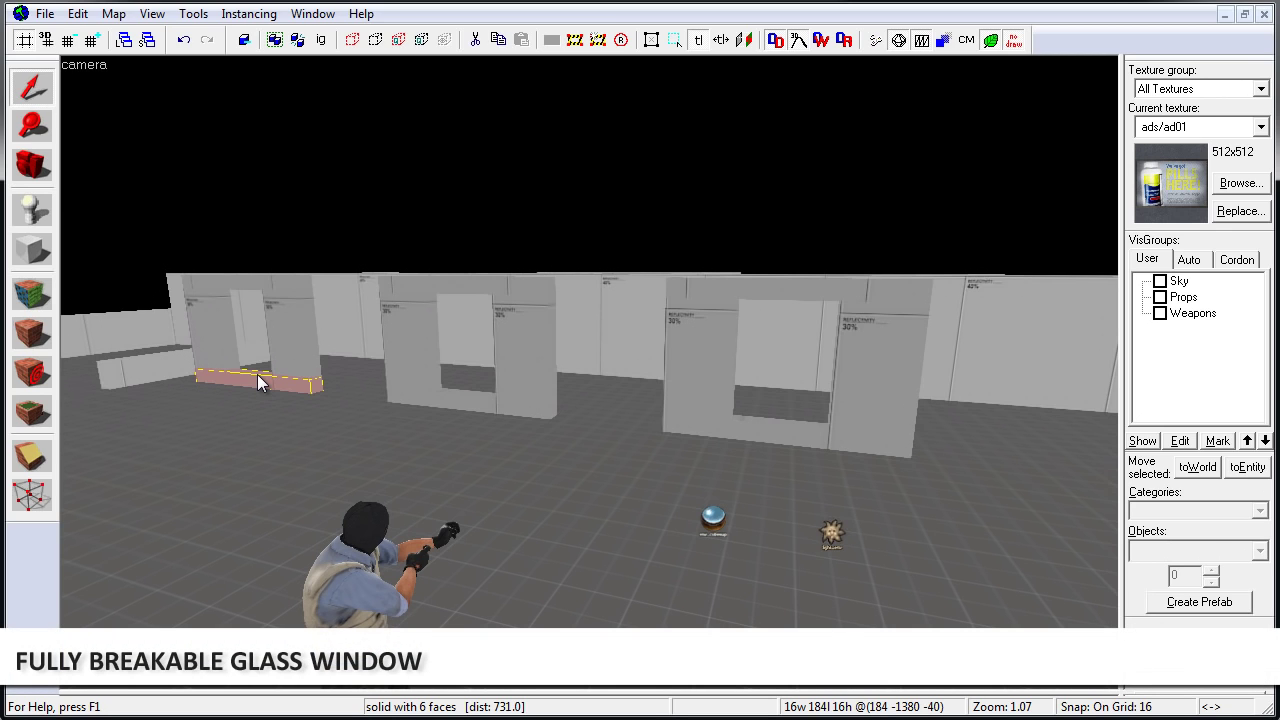
key(ctrl+shift+e)
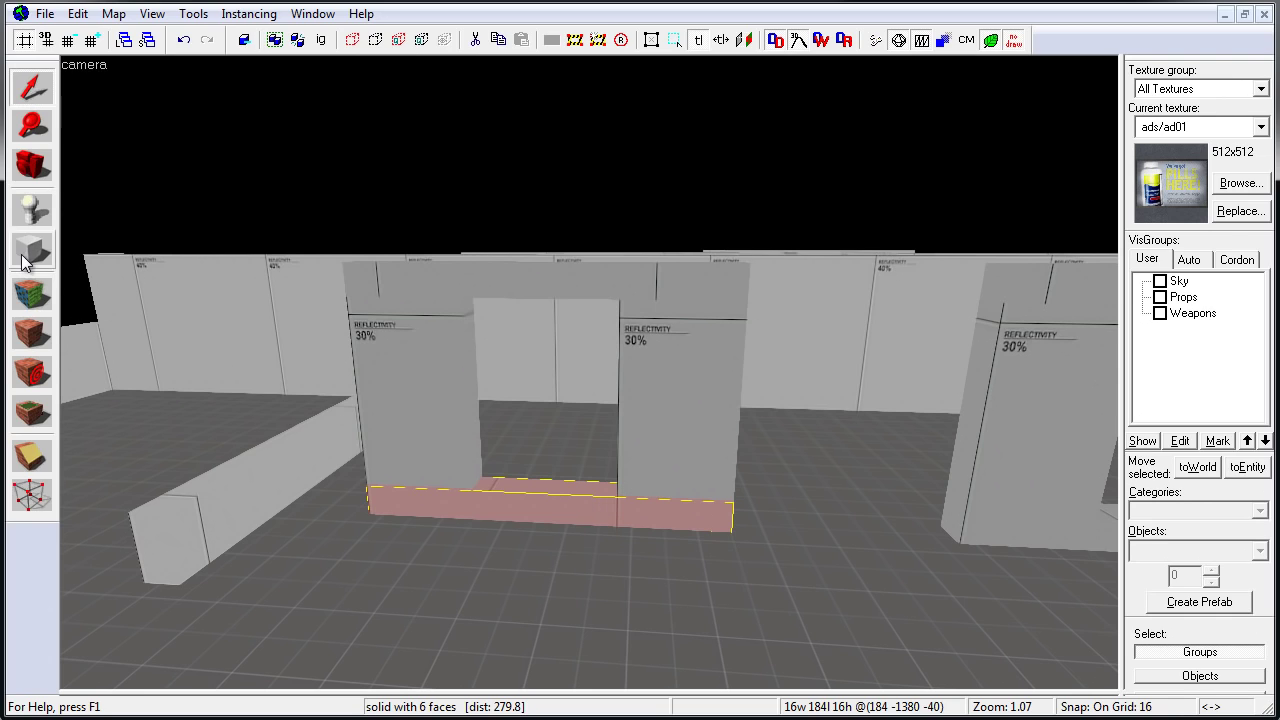
key(shift+b)
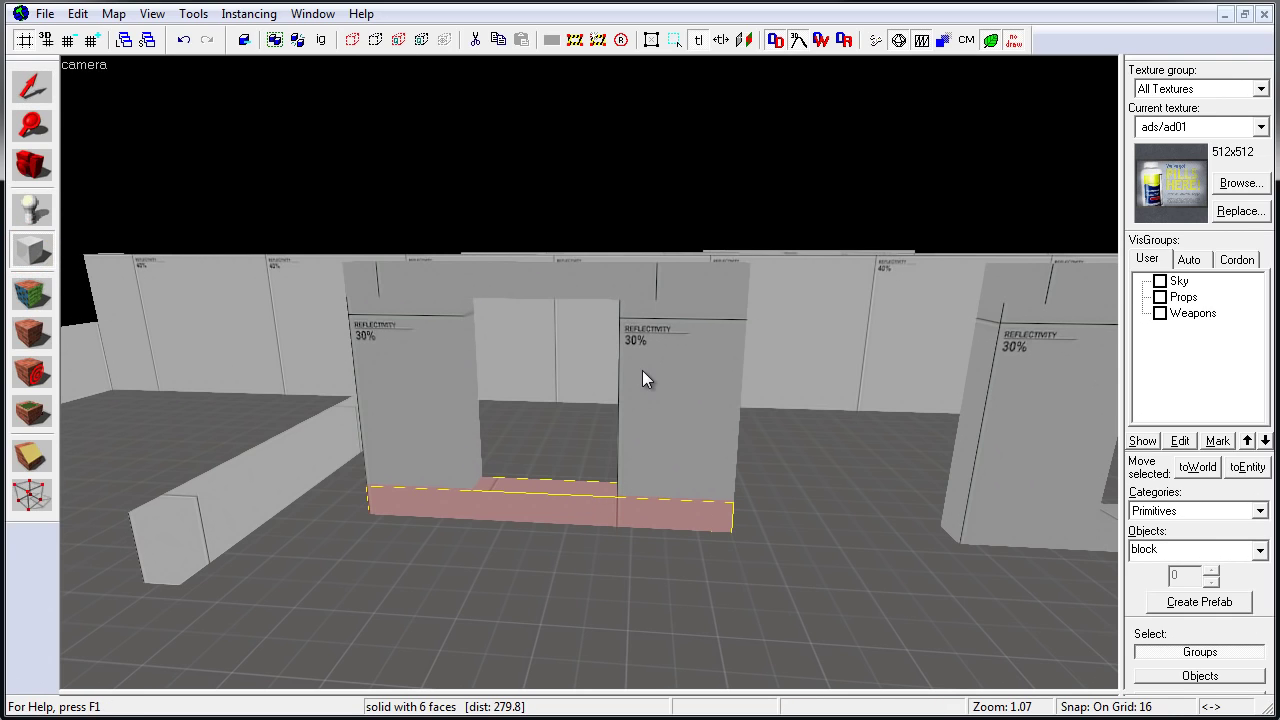
Select the wall block beside the leftmost window opening and set the grid snap to 2 units in a maximized top view
click(33, 86)
click(691, 412)
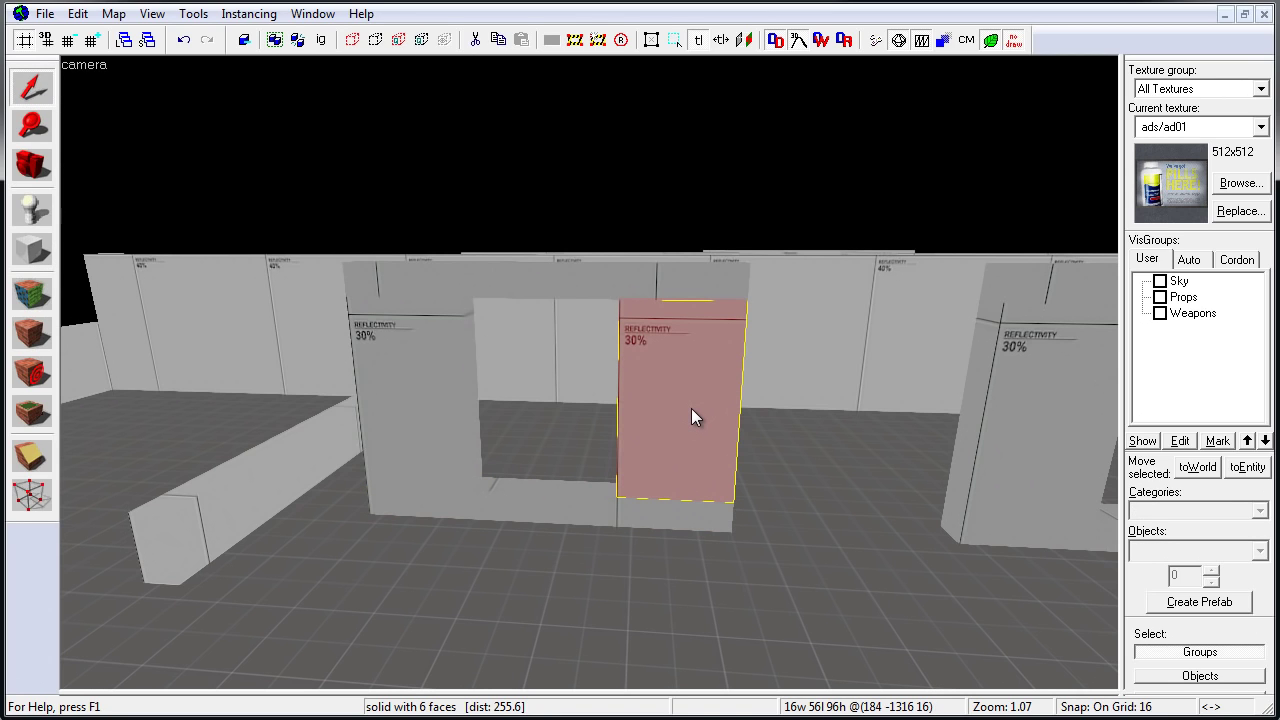
key(shift+z)
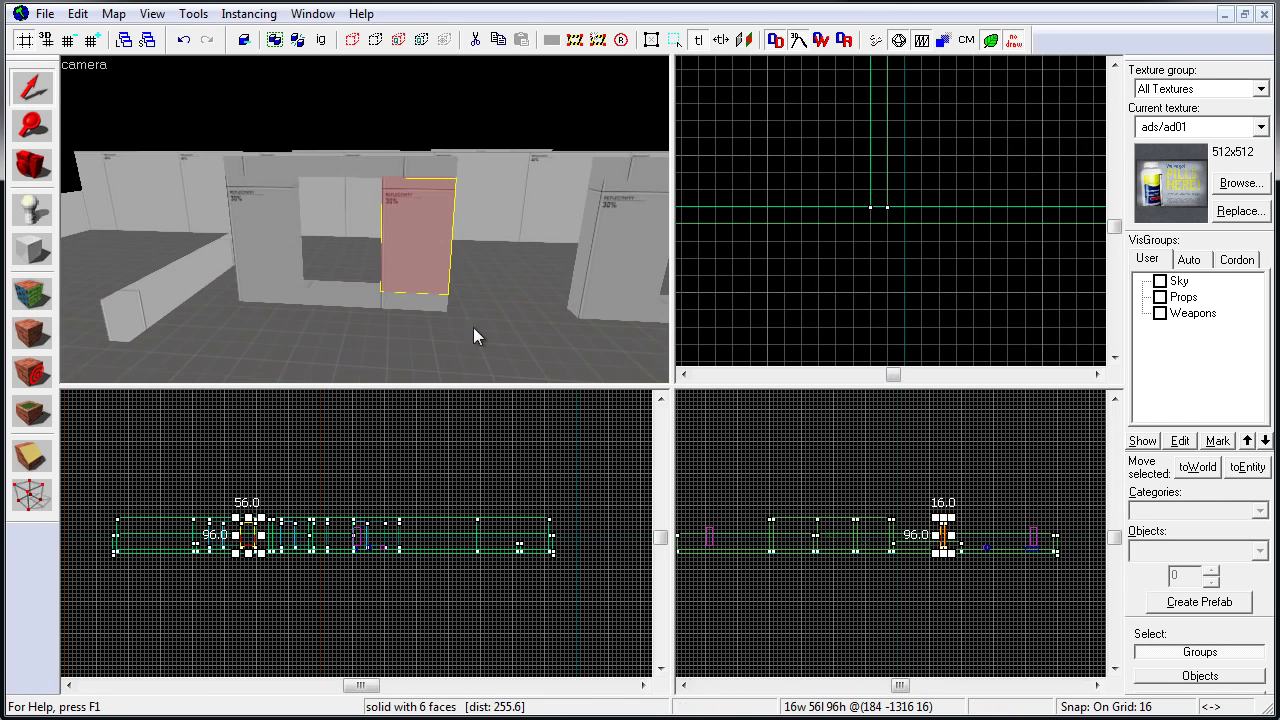
key(shift+z)
key([)
key([)
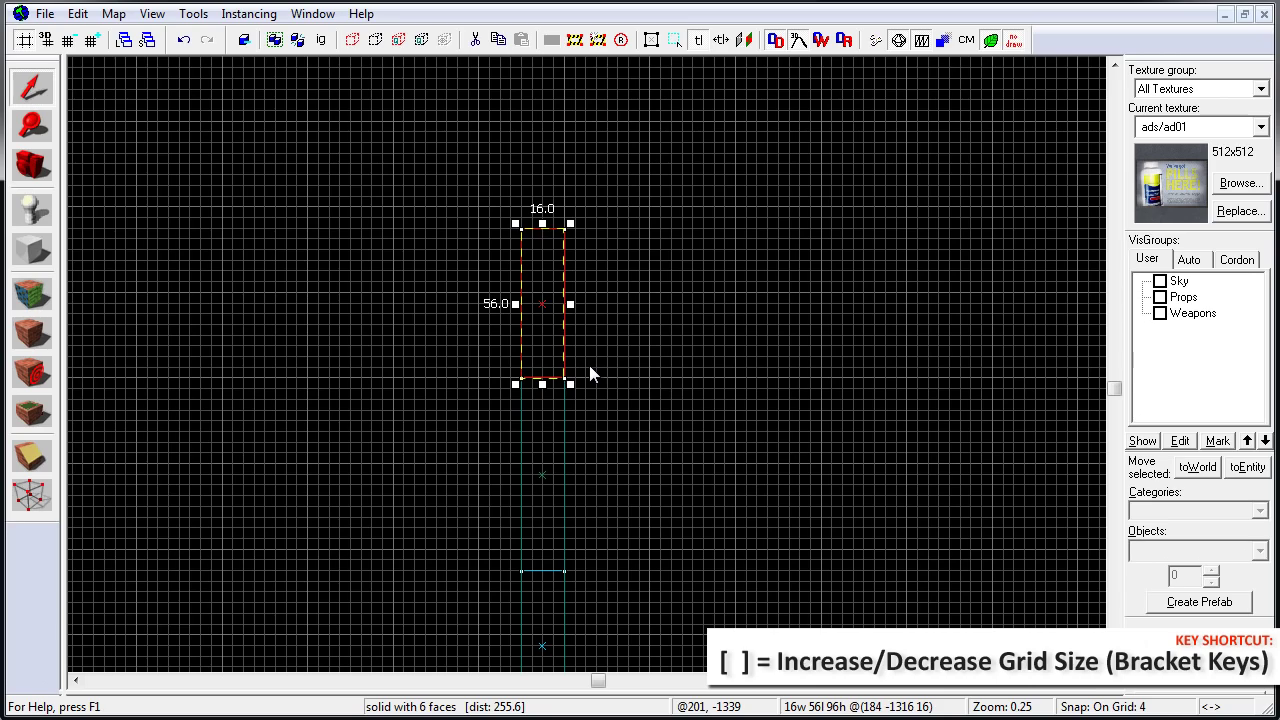
key([)
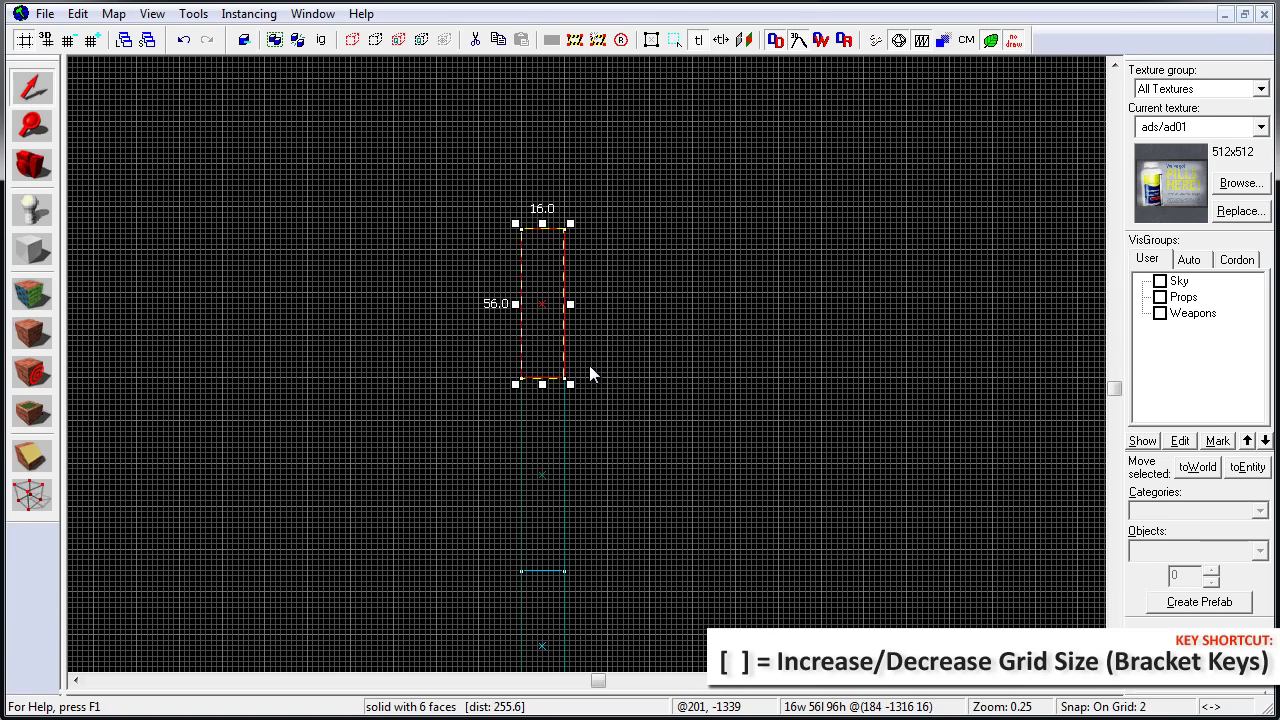
key(bracketright)
key(bracketright)
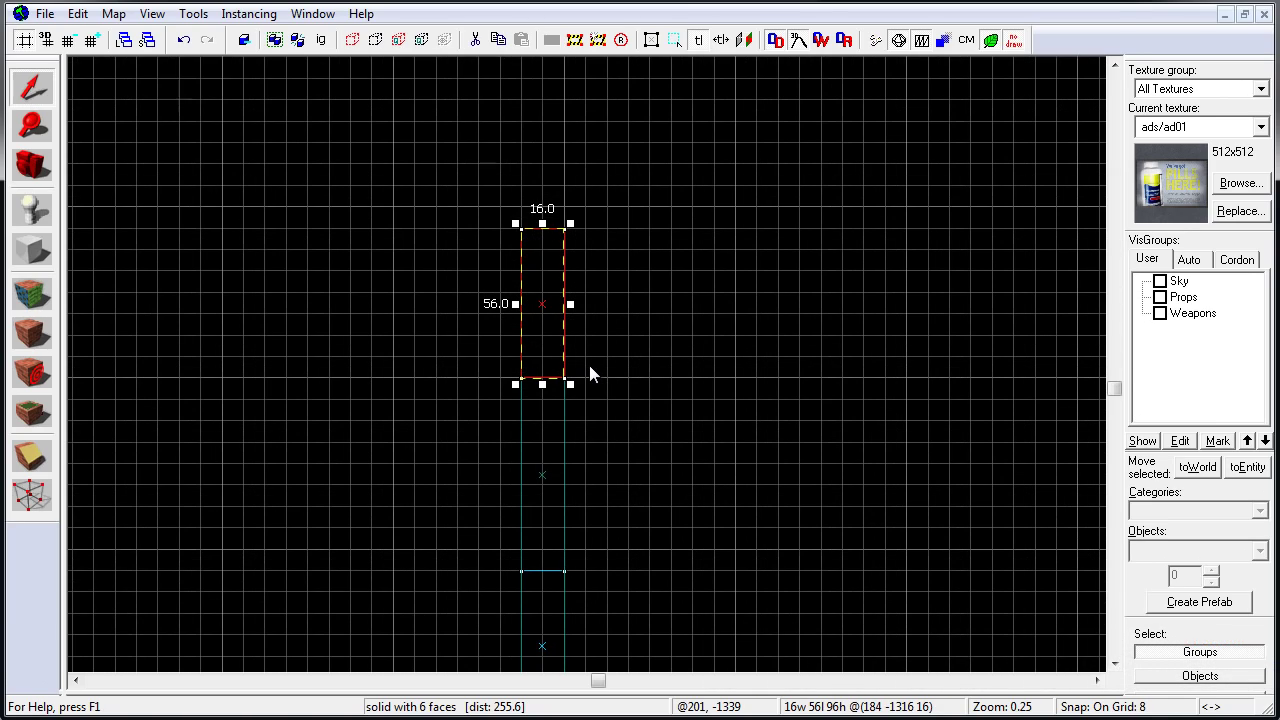
key(bracketleft)
key(bracketleft)
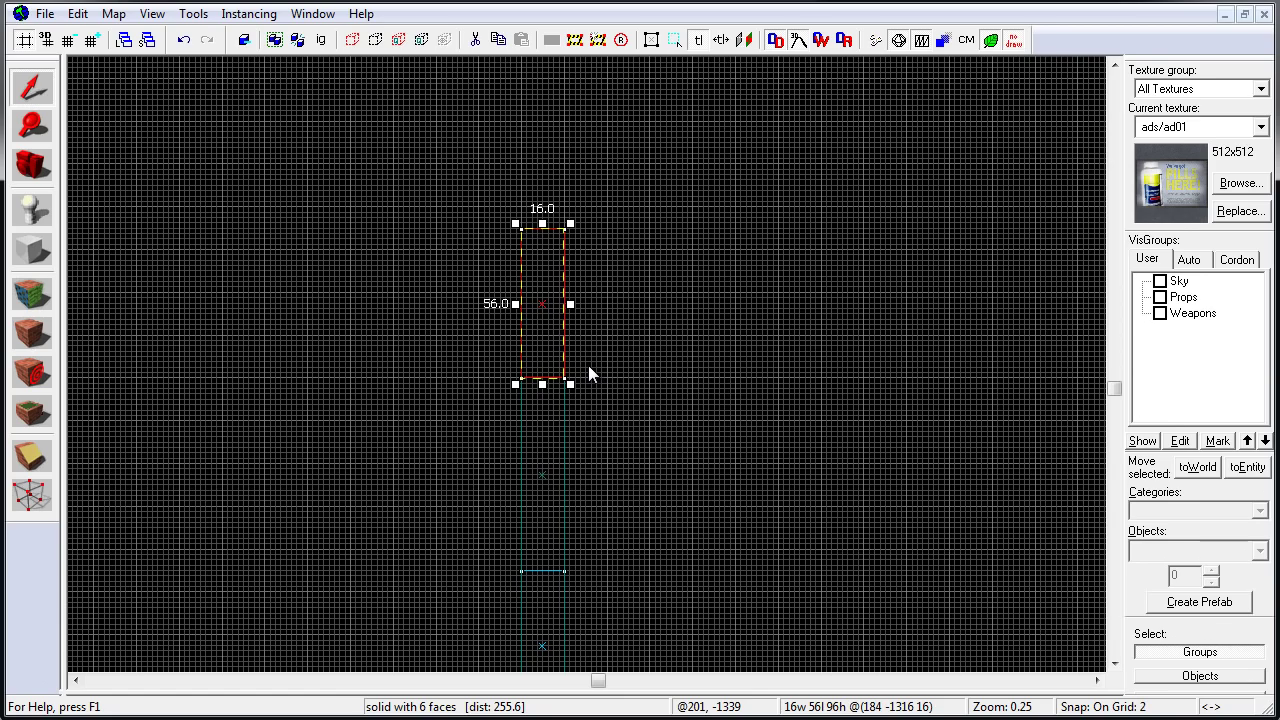
Copy the wall block into the window opening and resize the copy to 72 units long and 4 units thick
scroll(588, 375, up, 2)
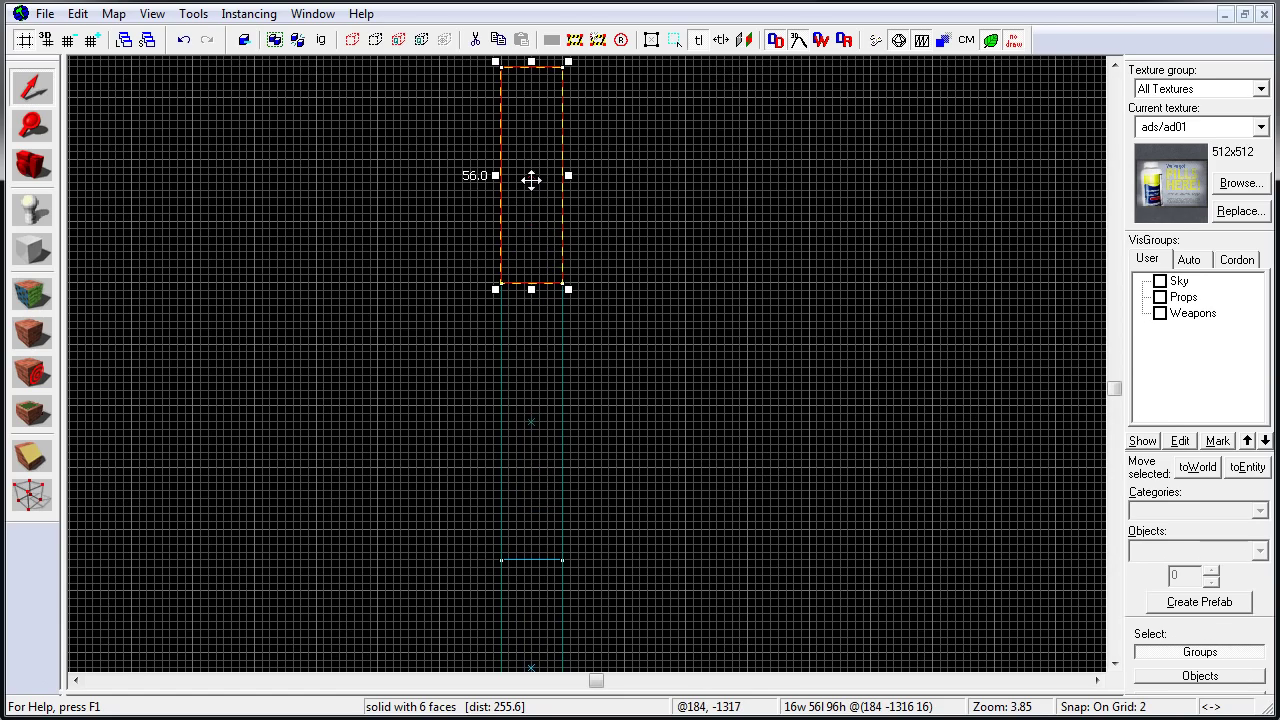
mouse_move(531, 179)
shift+mouse_down()
mouse_move(517, 331)
mouse_move(531, 394)
shift+mouse_up()
drag(531, 503, 535, 562)
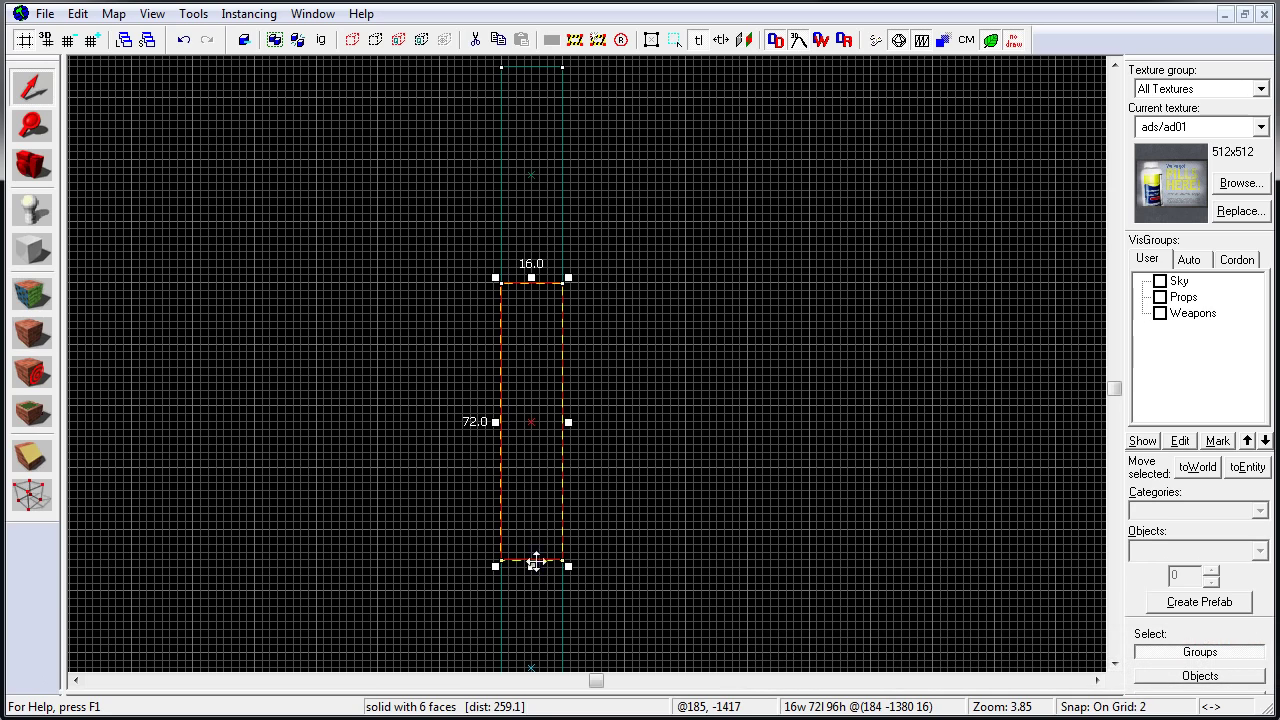
mouse_move(496, 422)
mouse_down()
mouse_move(557, 423)
mouse_move(509, 420)
mouse_up()
scroll(545, 426, up, 2)
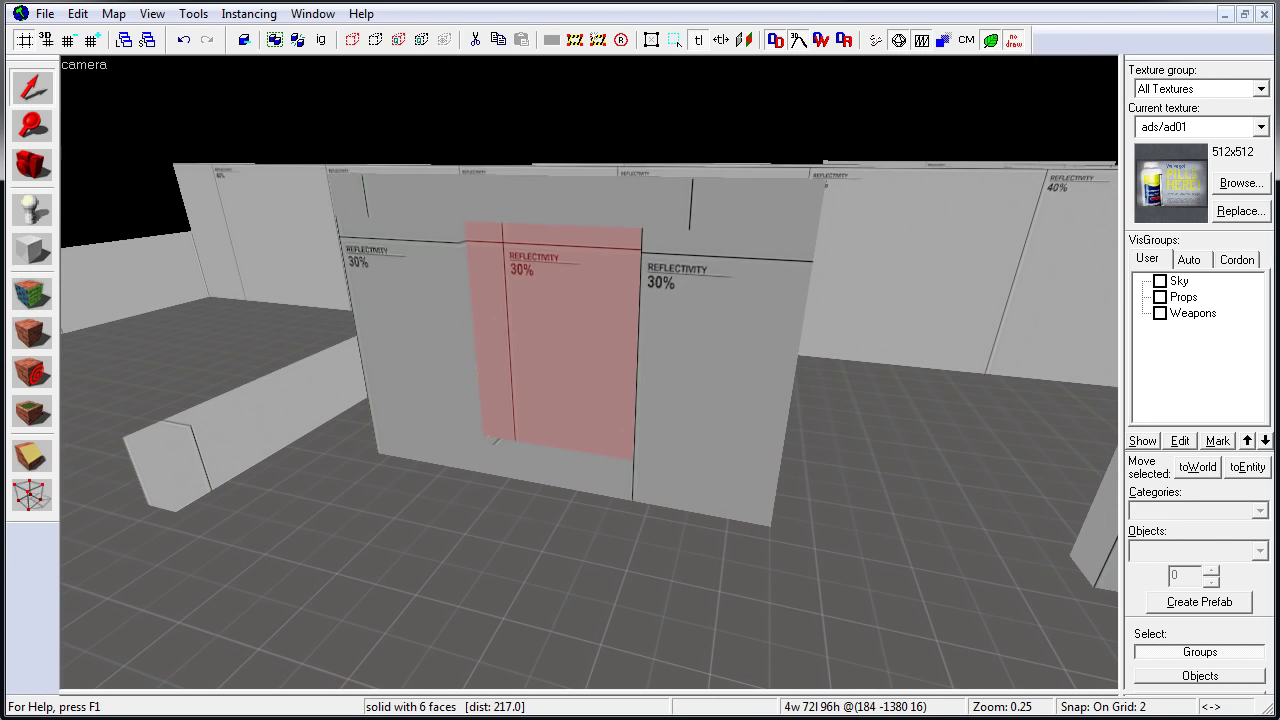
Switch the camera view to 3D Shaded Textured Polygons and inspect how the thin pane sits in the window opening
click(100, 65)
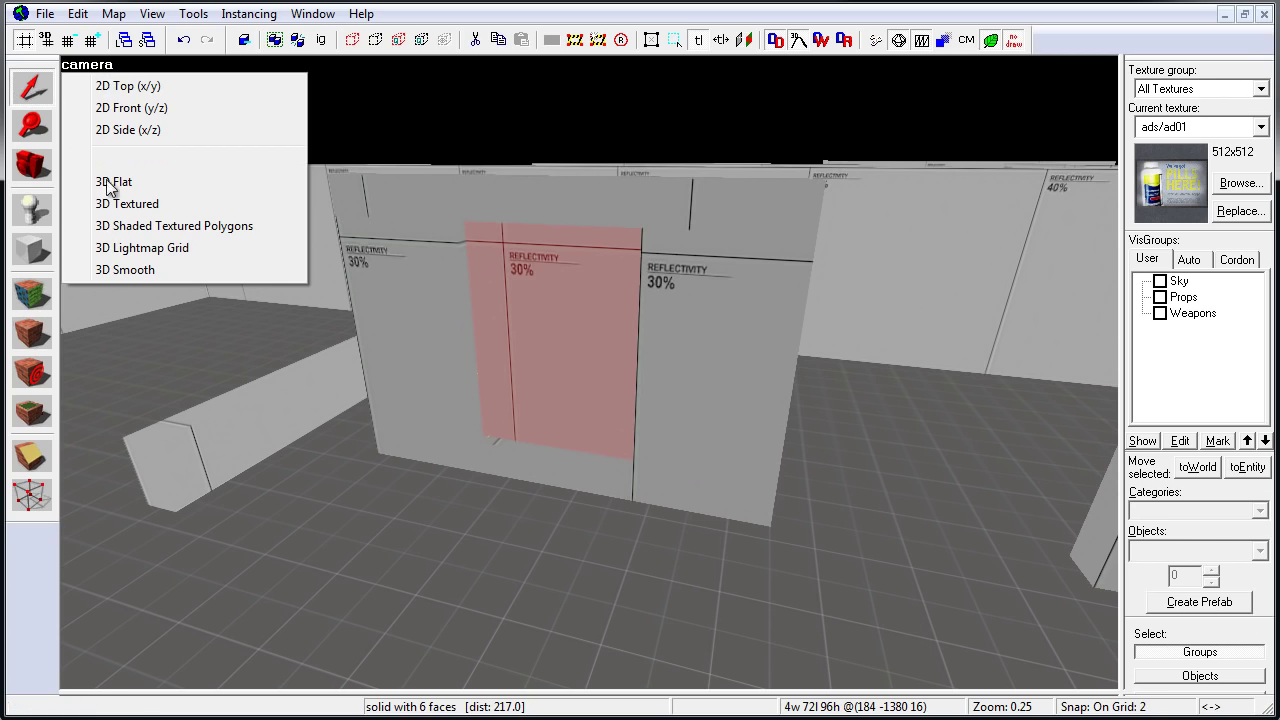
click(207, 229)
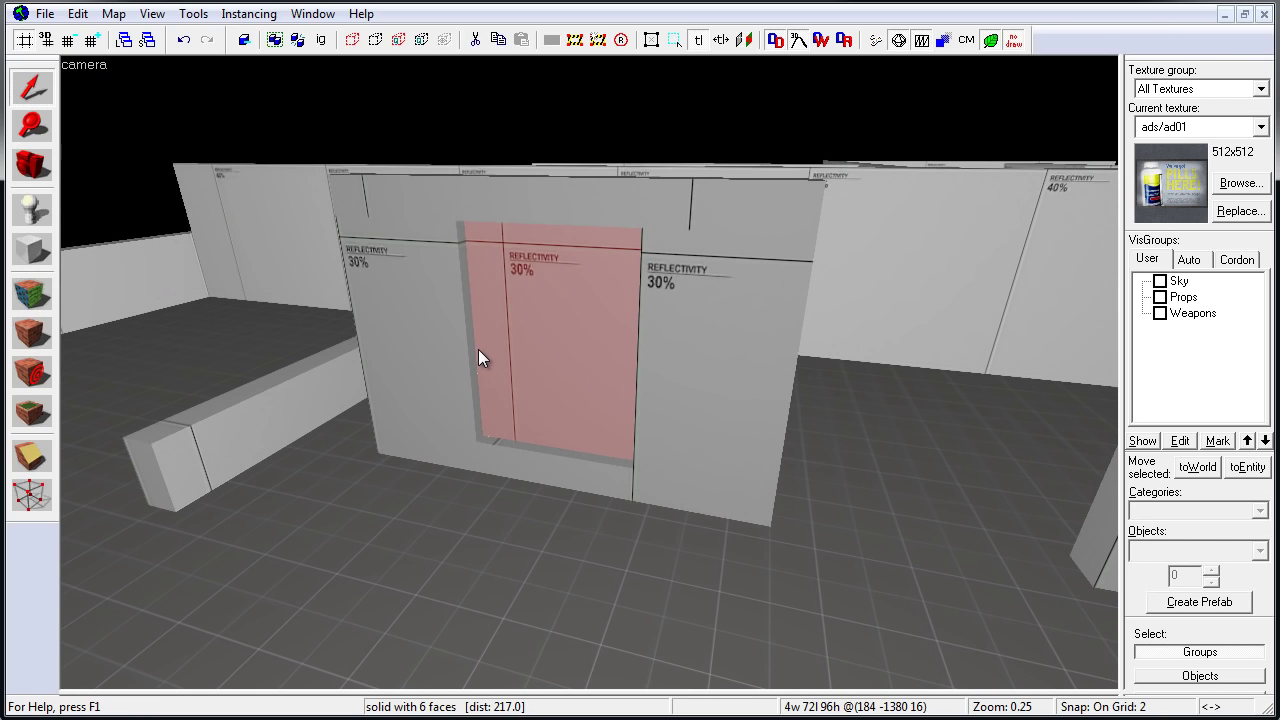
key(z)
key(a)
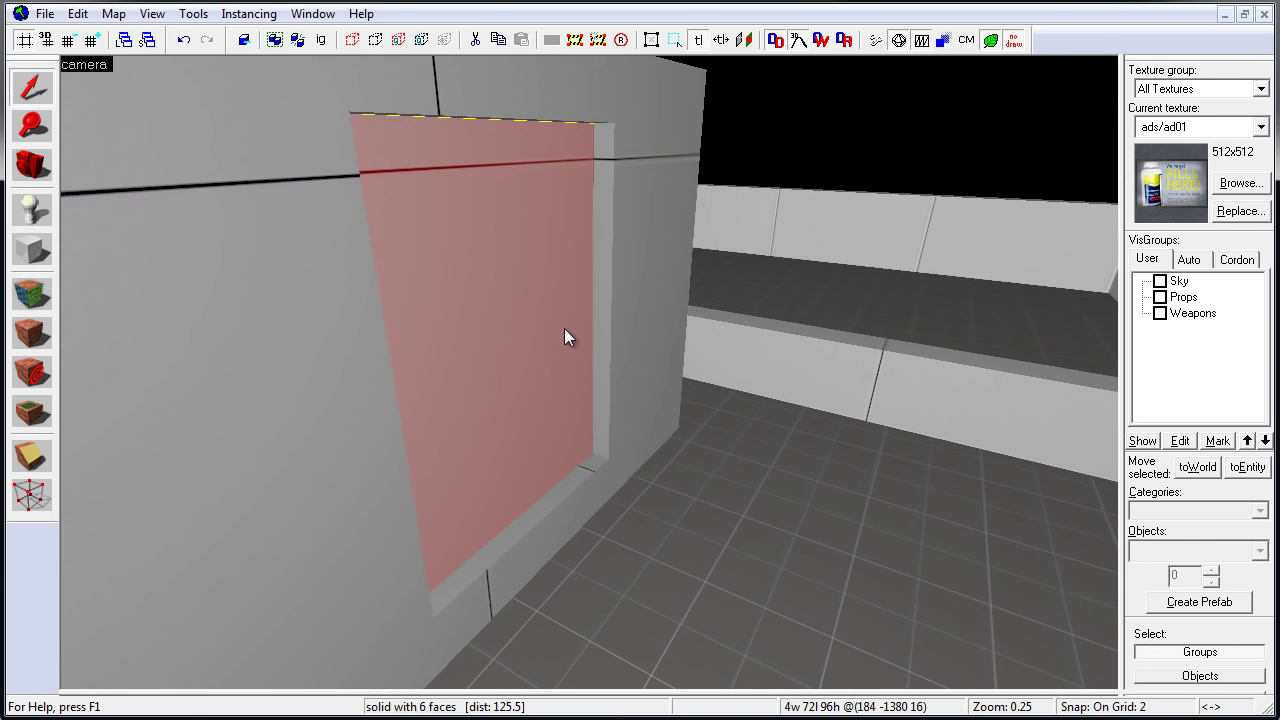
click(607, 424)
key(z)
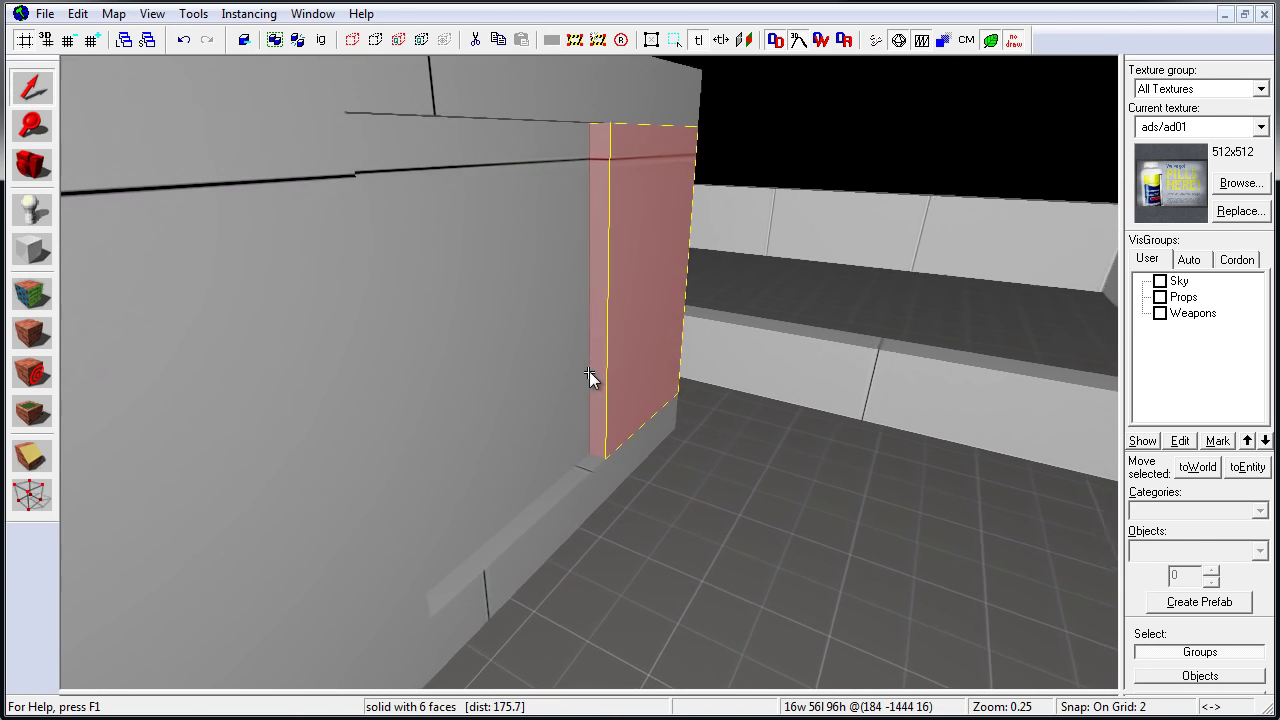
key(a)
key(z)
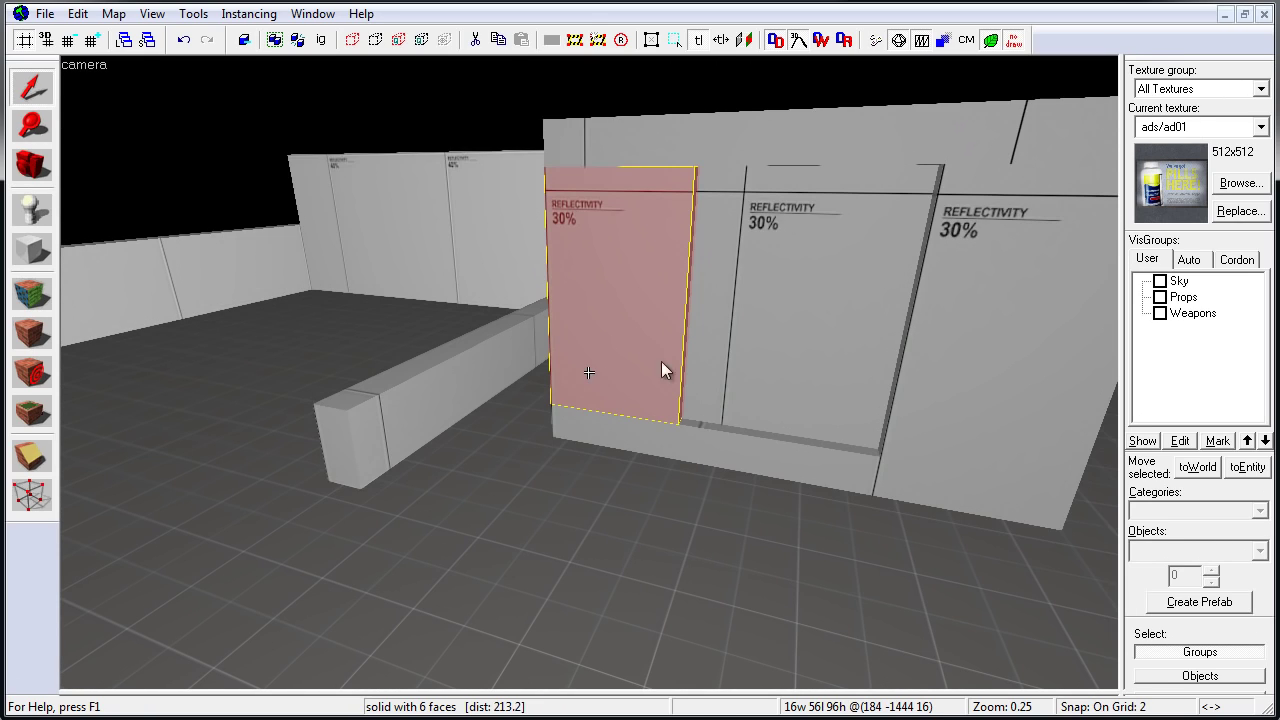
Apply the tools/toolsnodraw texture to all six faces of the thin window pane and check its sides
click(794, 365)
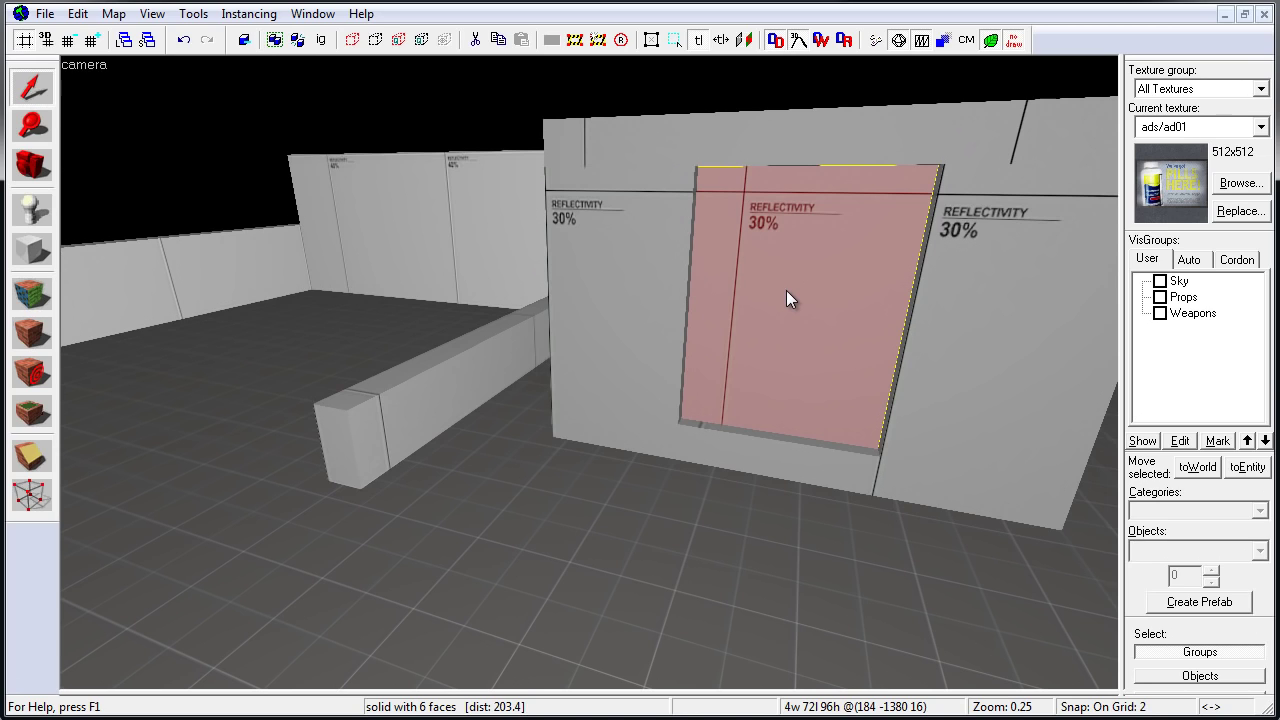
click(31, 293)
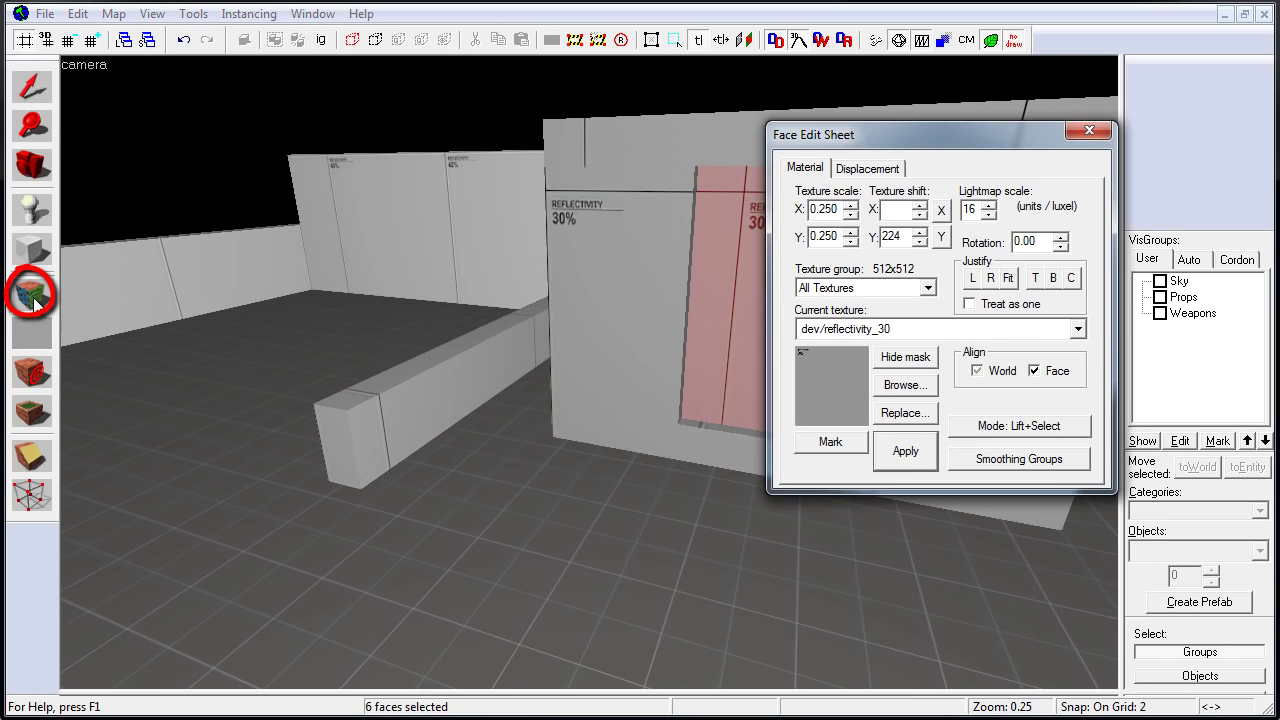
drag(995, 142, 480, 142)
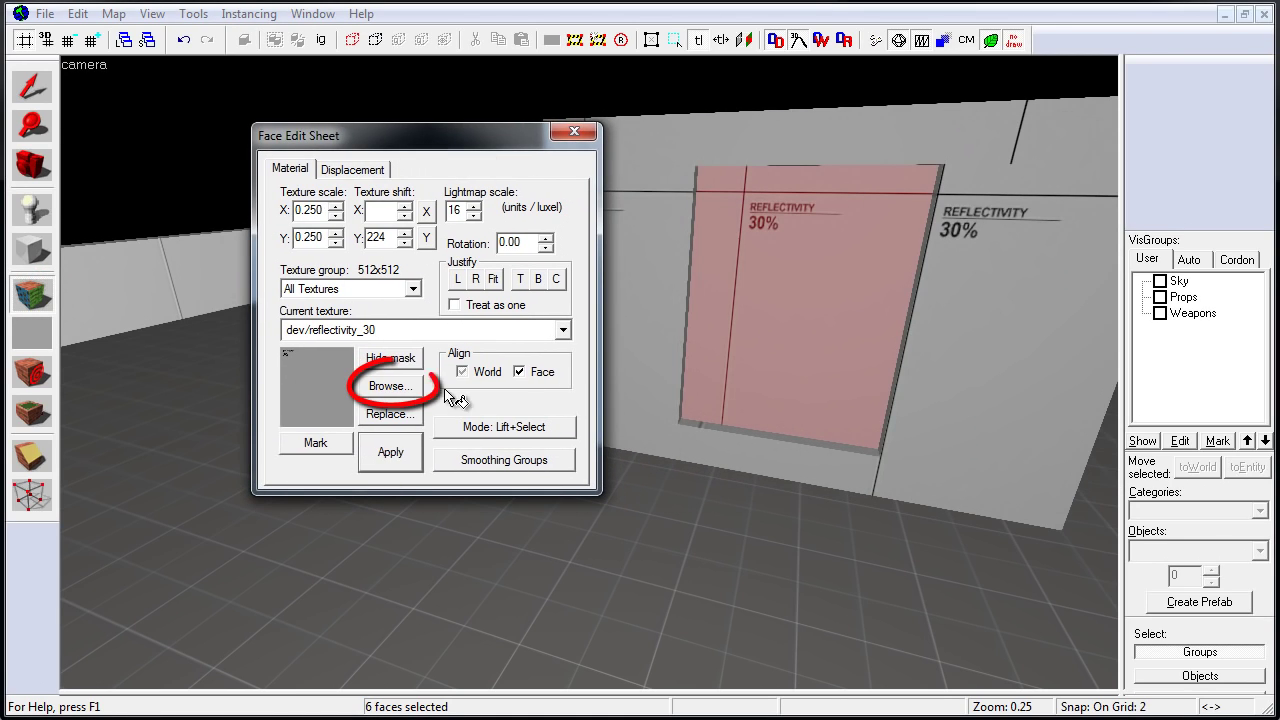
click(392, 386)
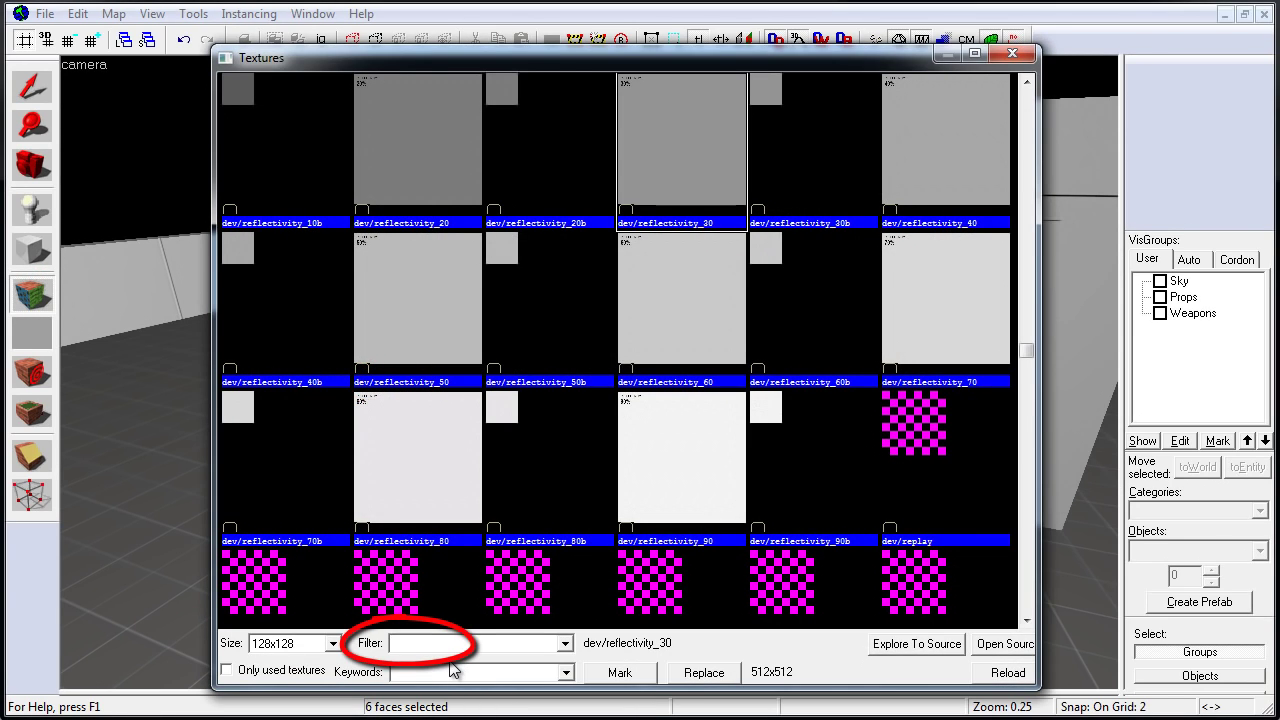
click(462, 643)
text(nodraw)
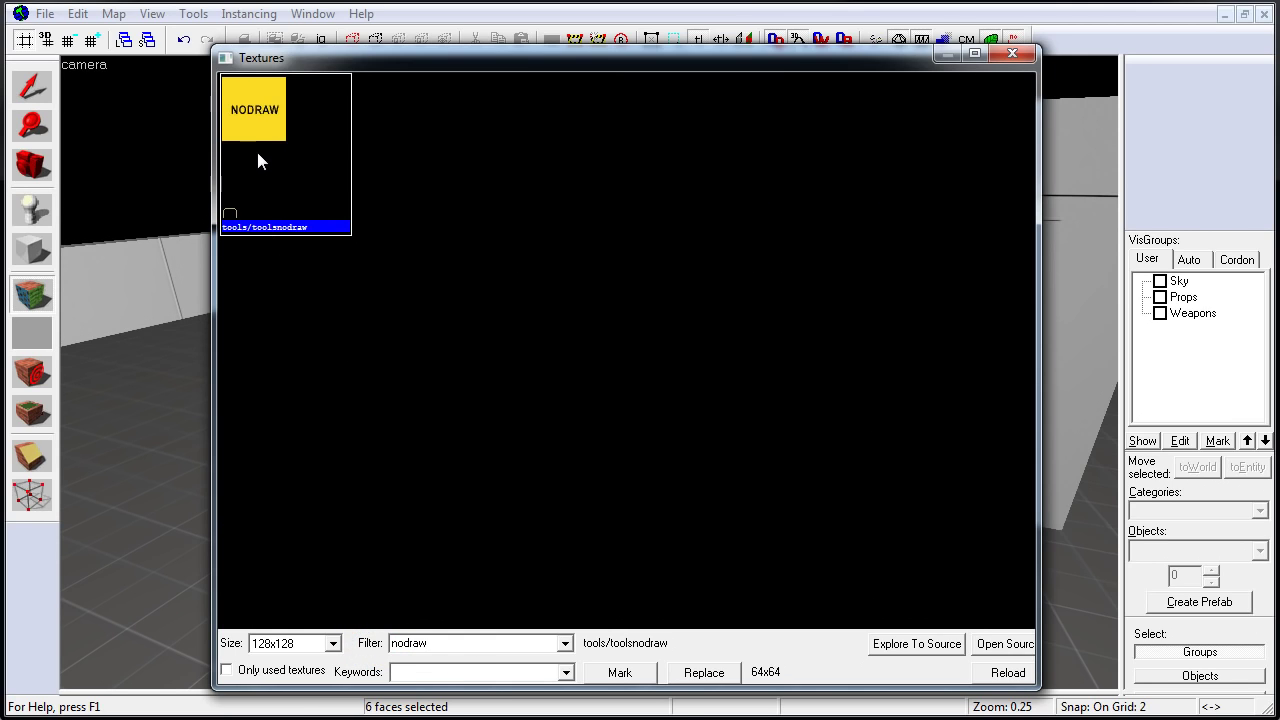
double_click(264, 115)
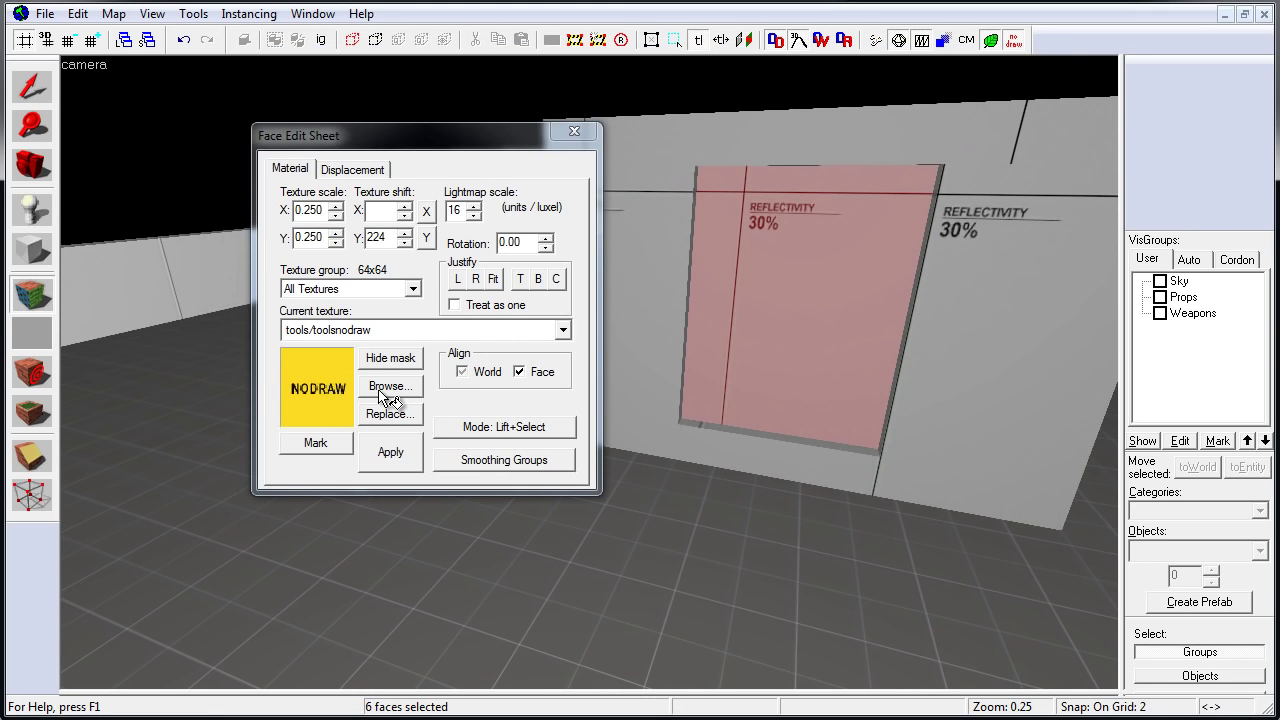
shift+right_click(776, 288)
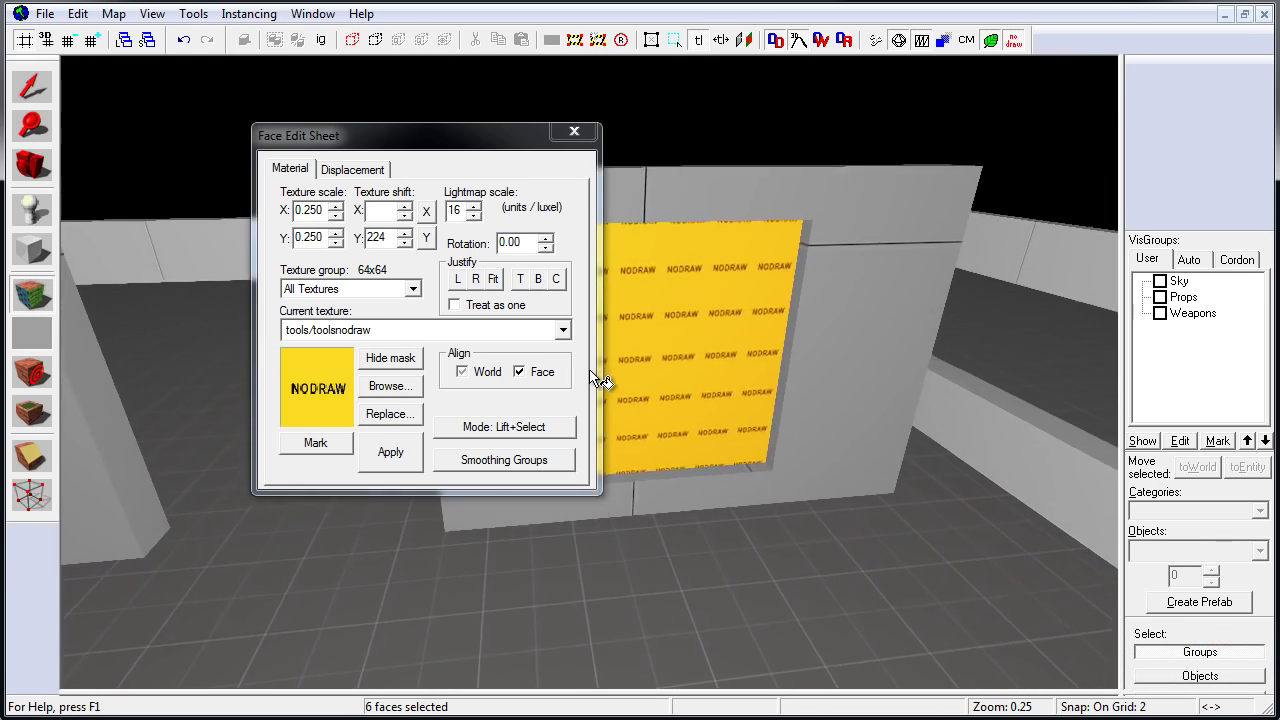
key(z)
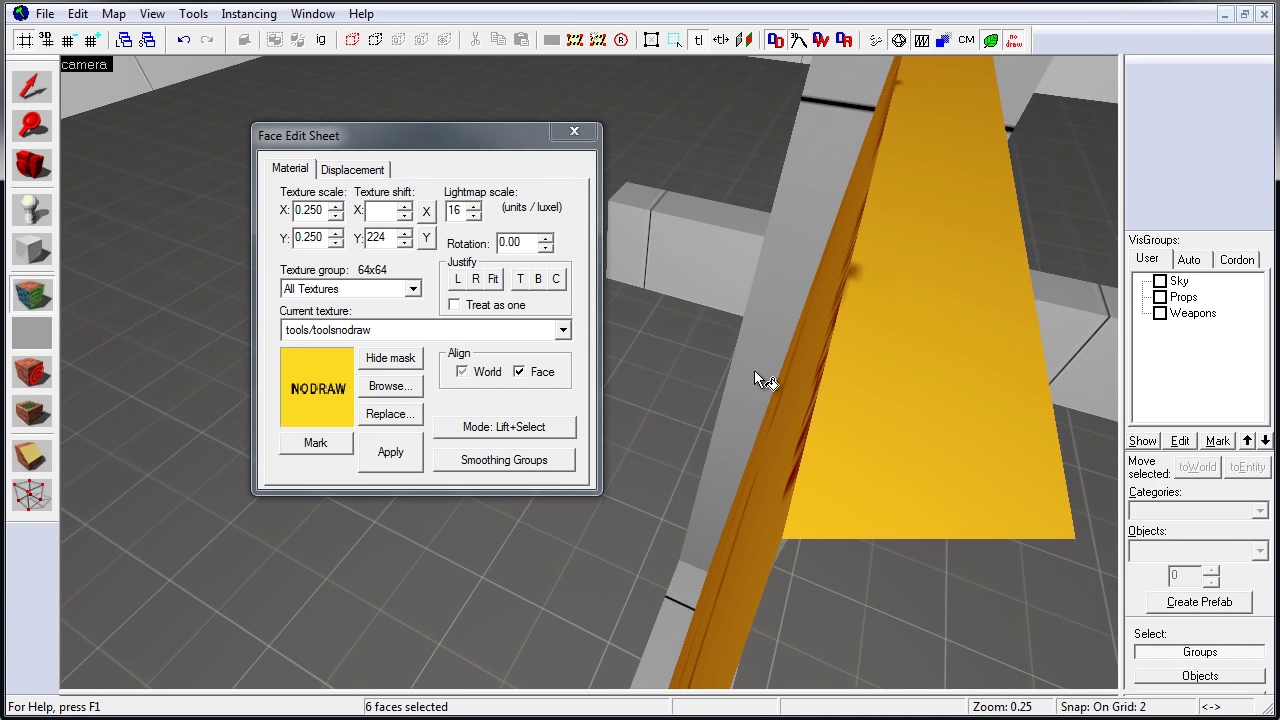
key(z)
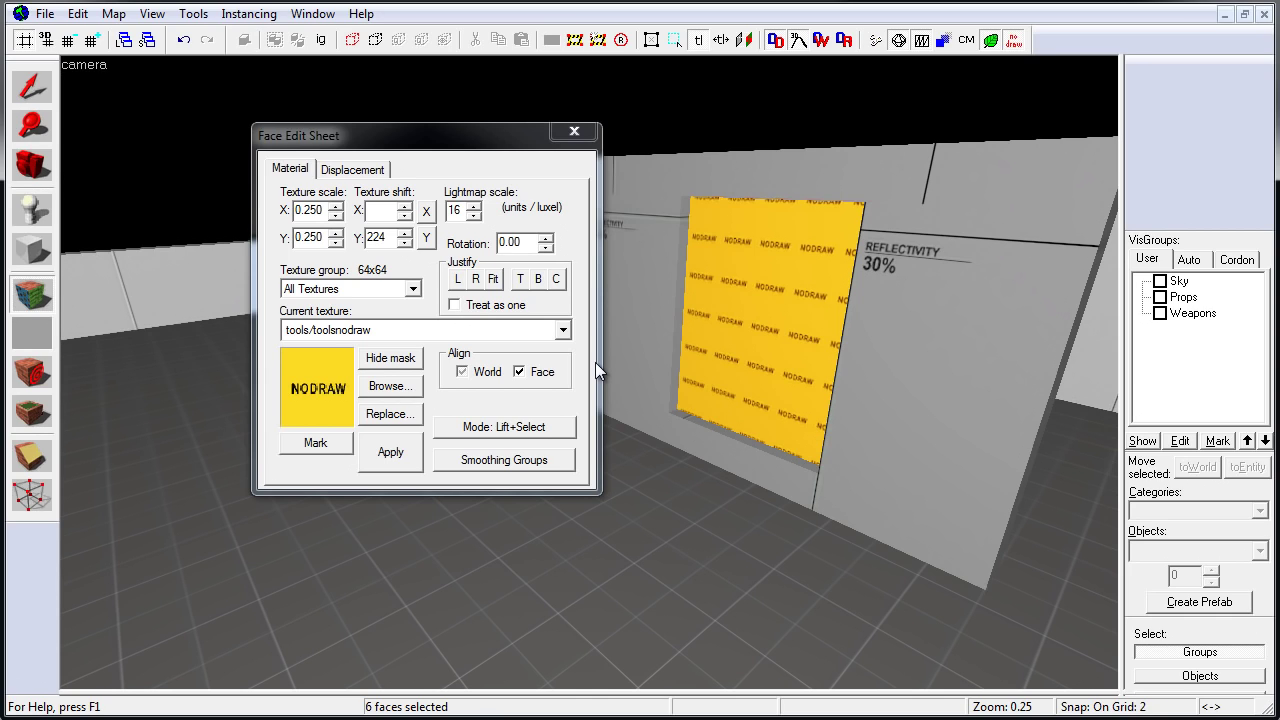
Filter the available textures by "glass" and choose glass/urban_glass_03 as the current texture
click(405, 390)
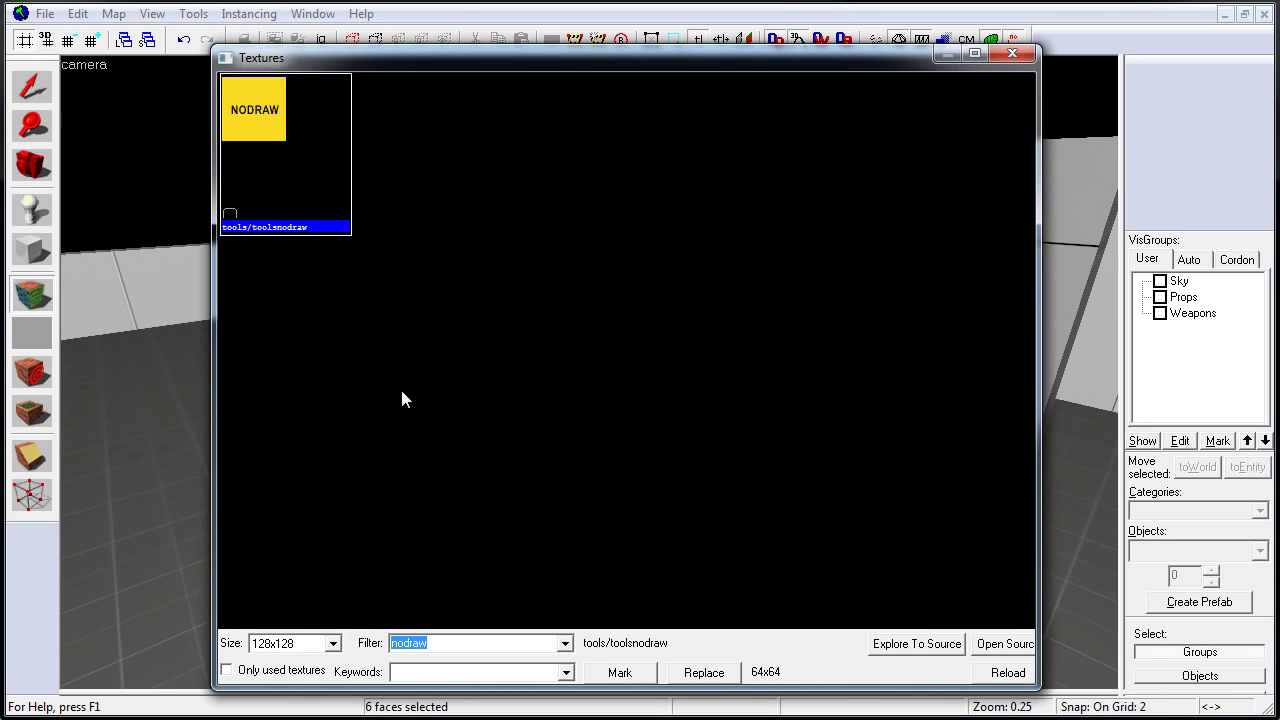
text(glass)
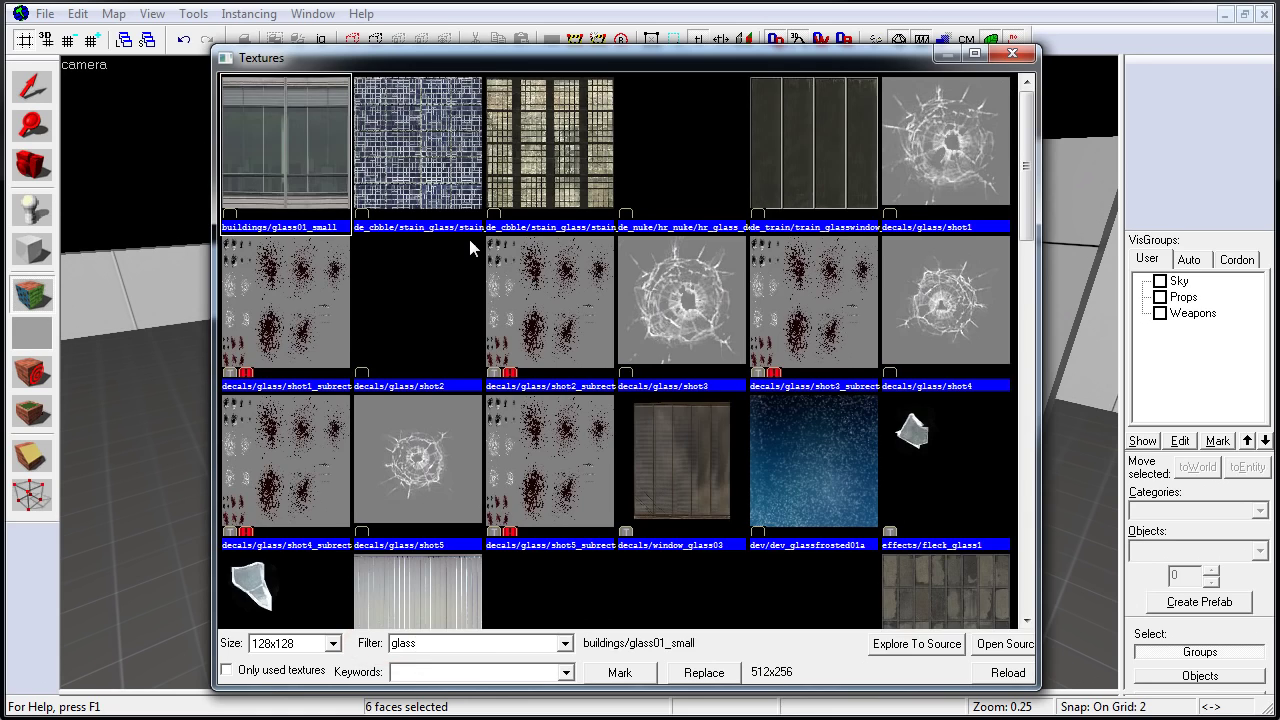
click(457, 261)
scroll(459, 262, down, 10)
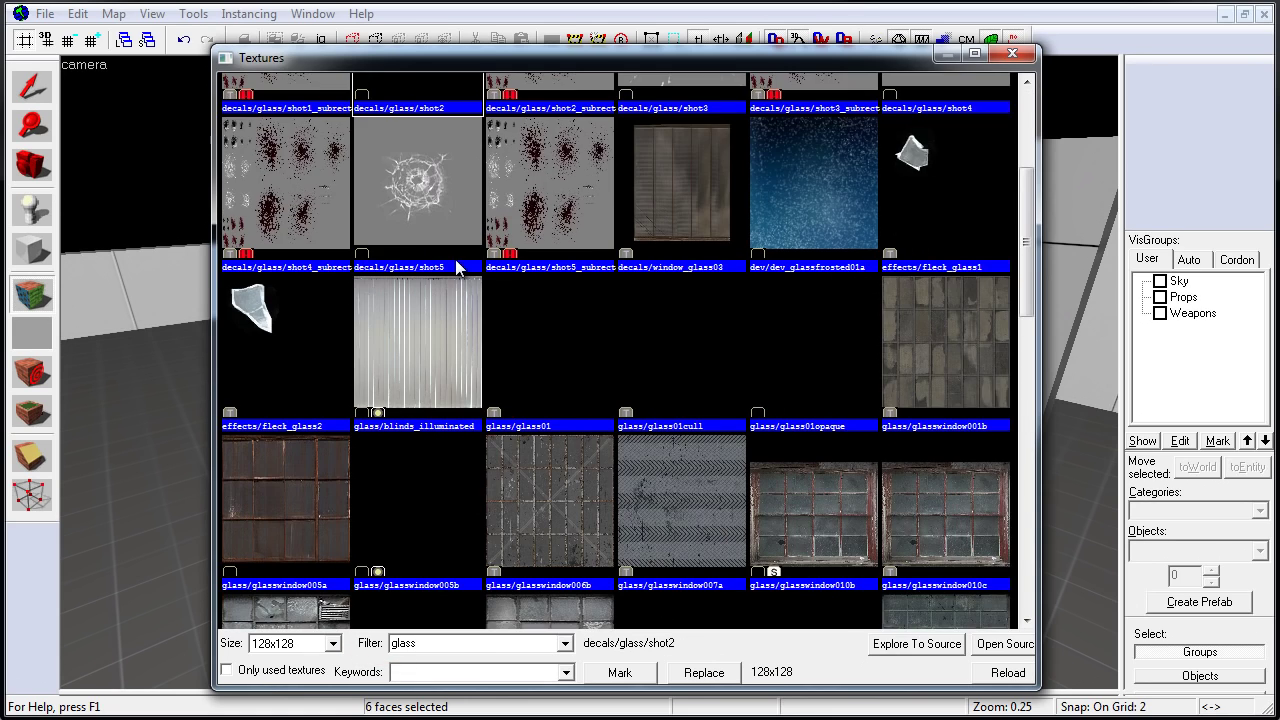
scroll(460, 254, down, 6)
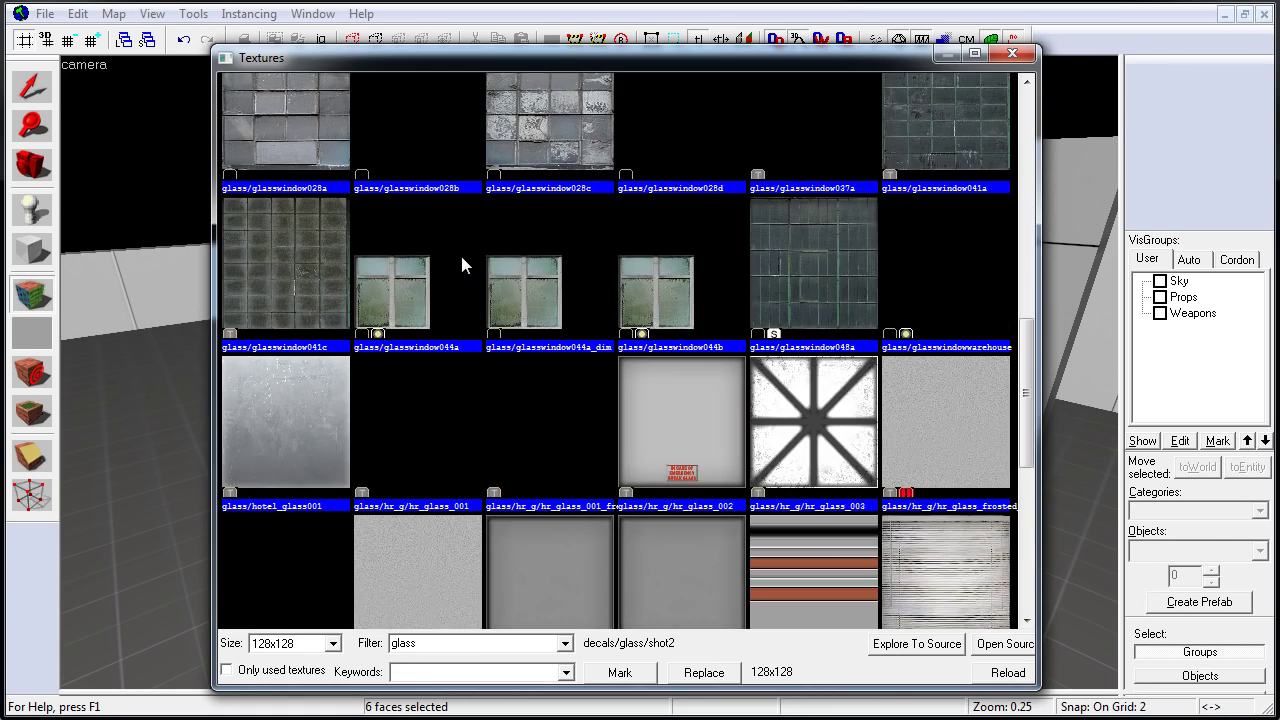
scroll(455, 248, down, 2)
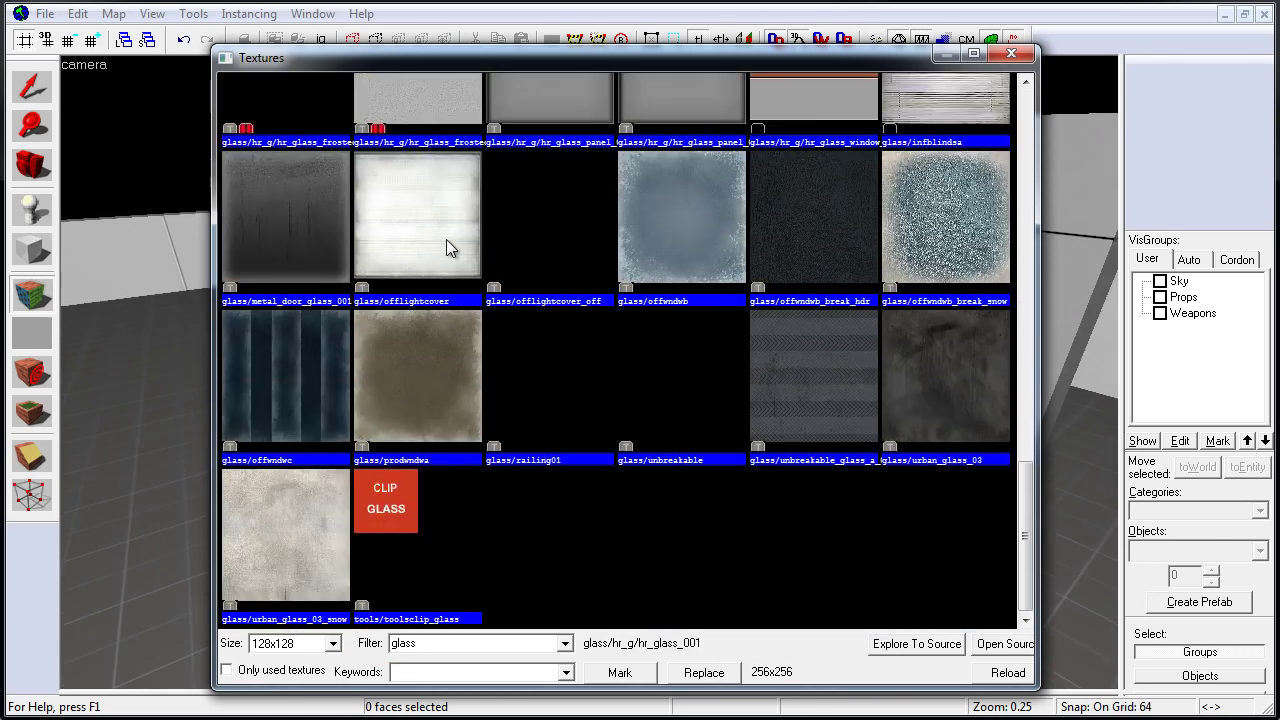
scroll(460, 270, up, 3)
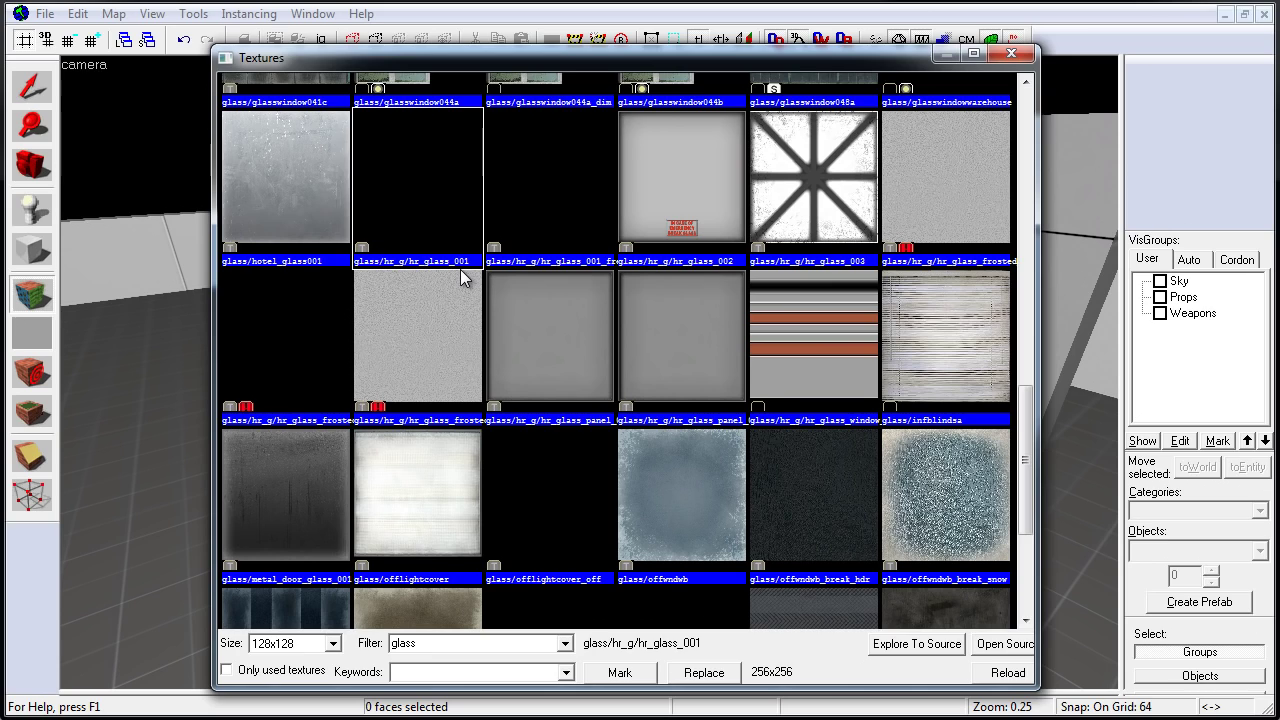
scroll(460, 278, down, 2)
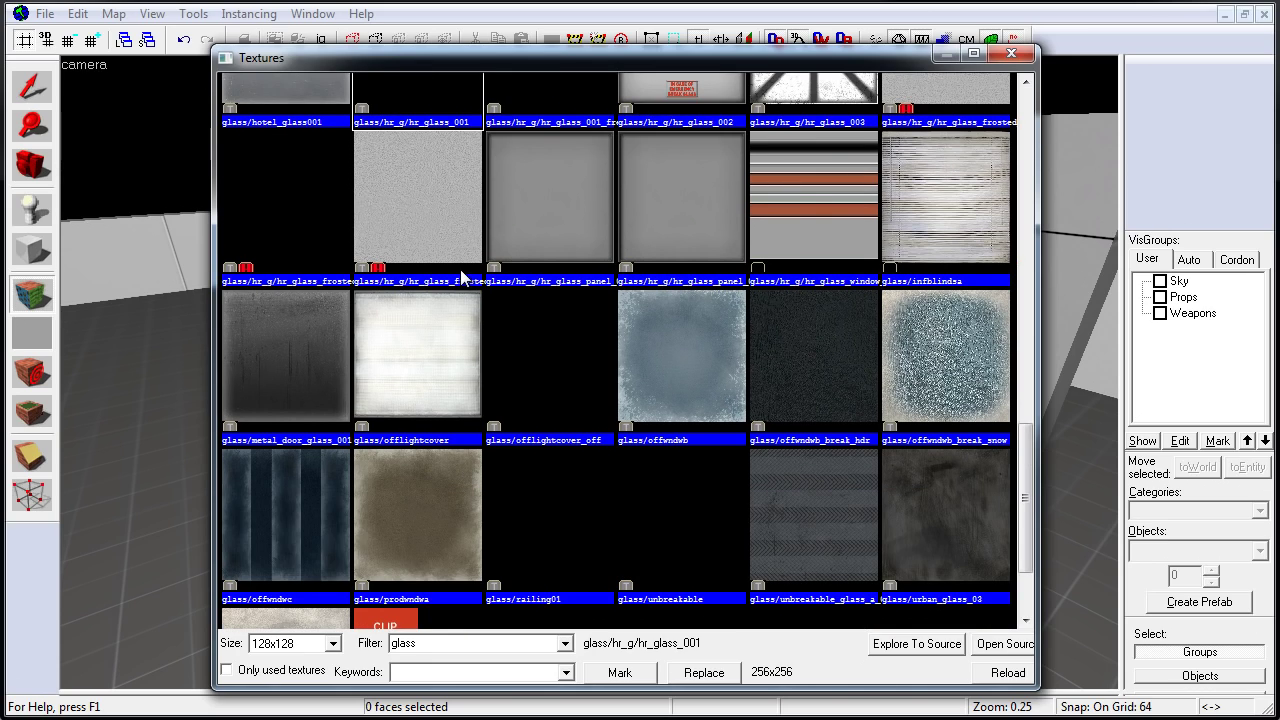
click(936, 542)
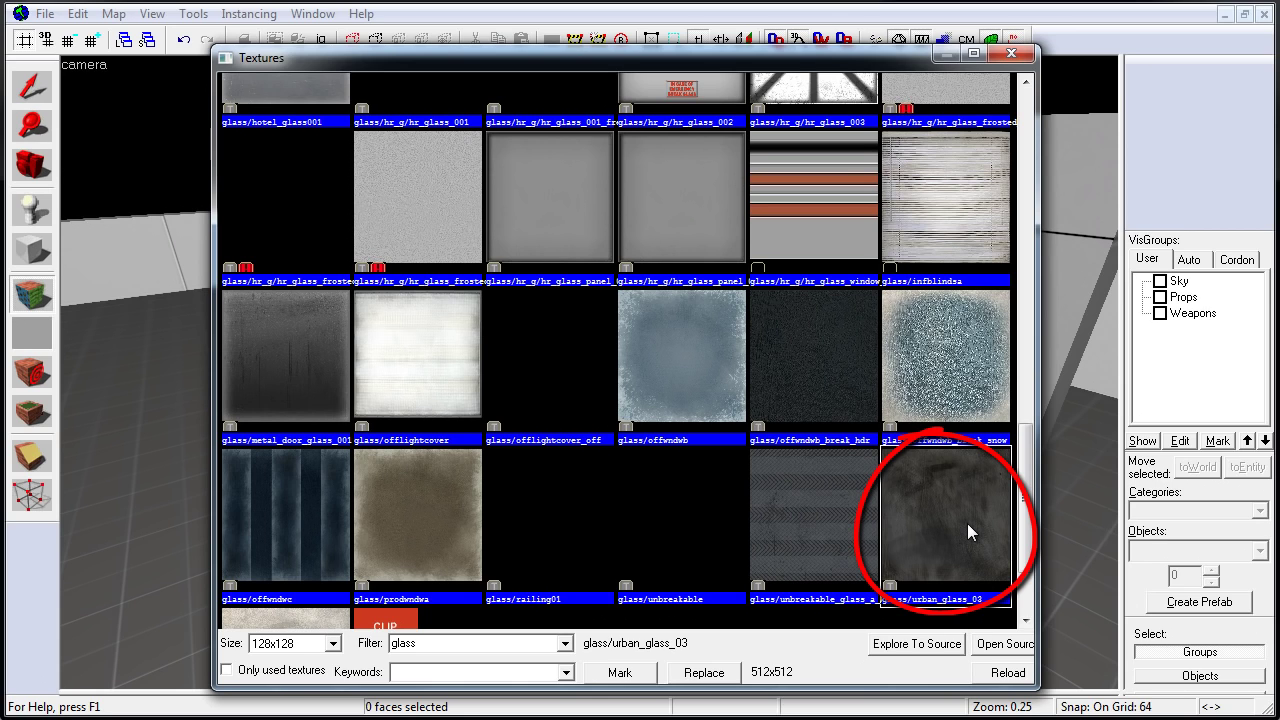
Apply glass/urban_glass_03 to the large front face of the window pane and fit the texture to that face
double_click(967, 520)
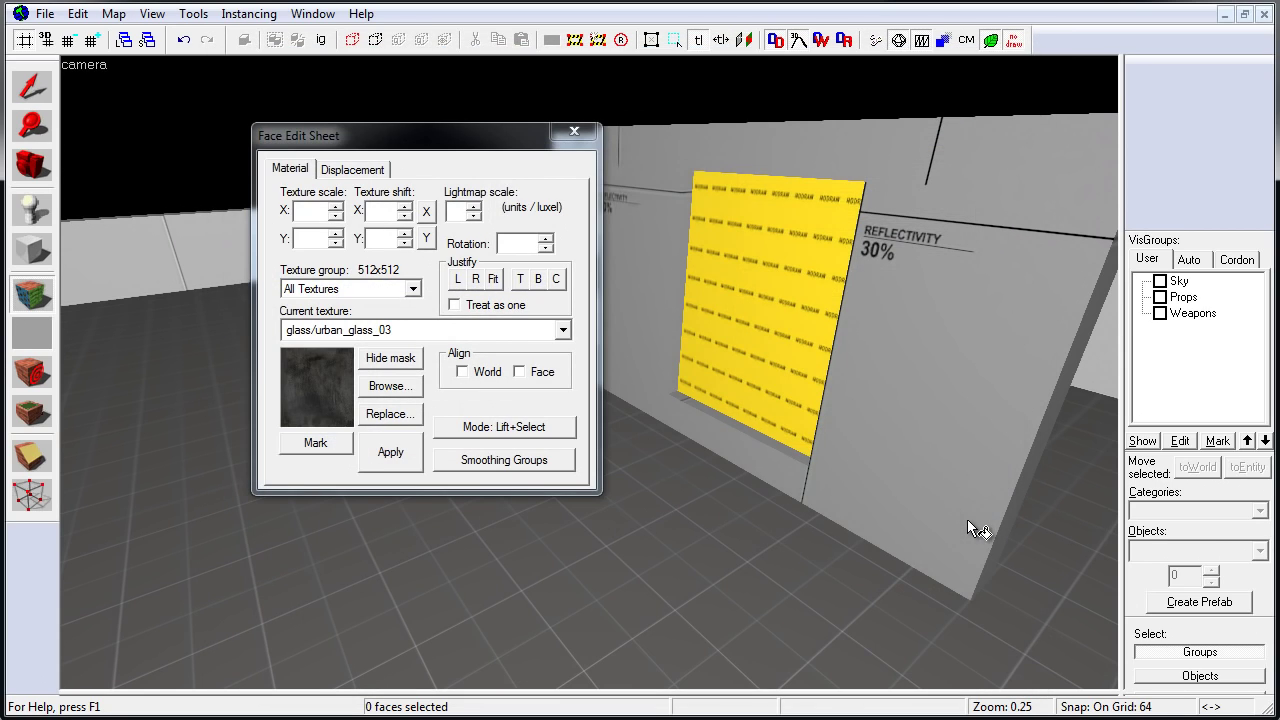
right_click(774, 323)
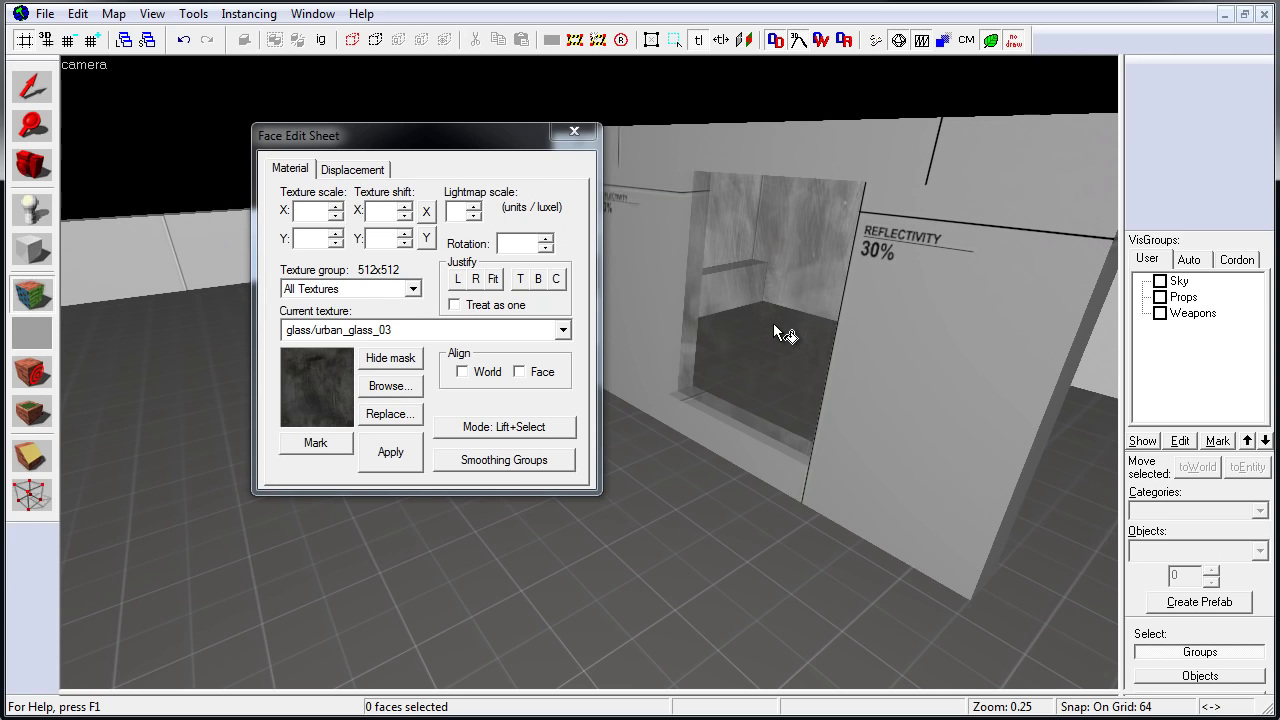
click(790, 302)
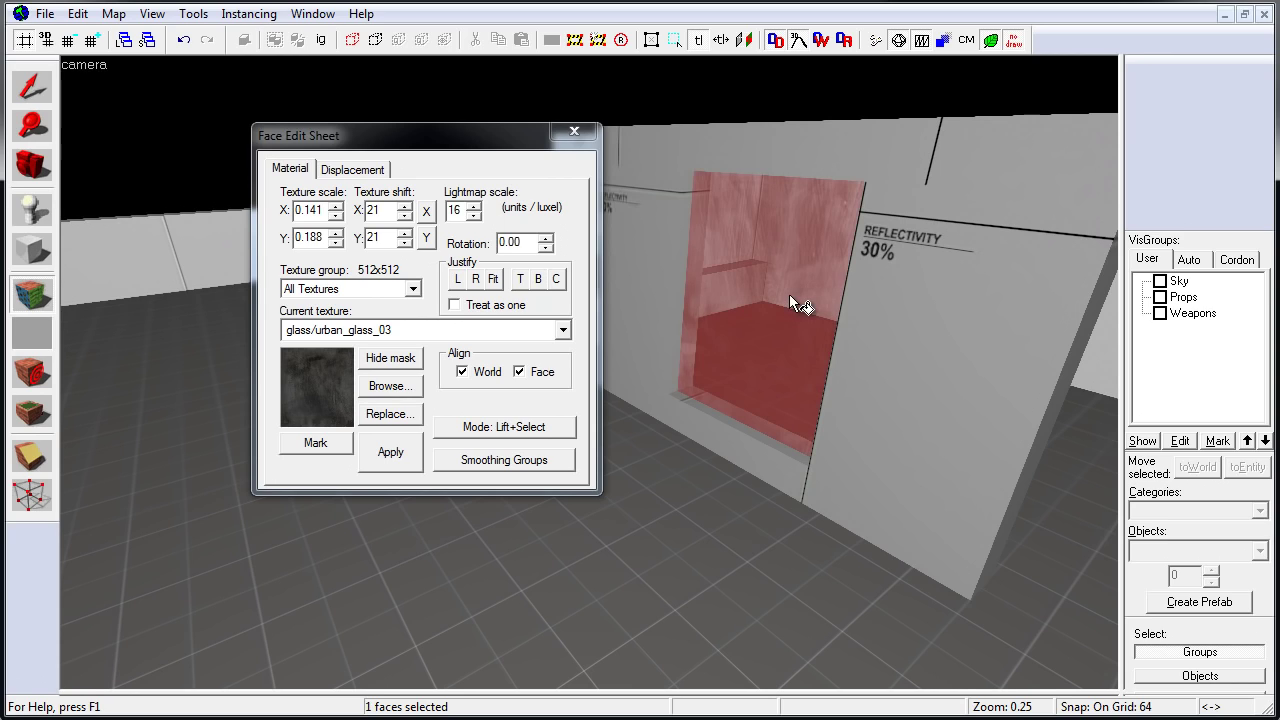
key(d)
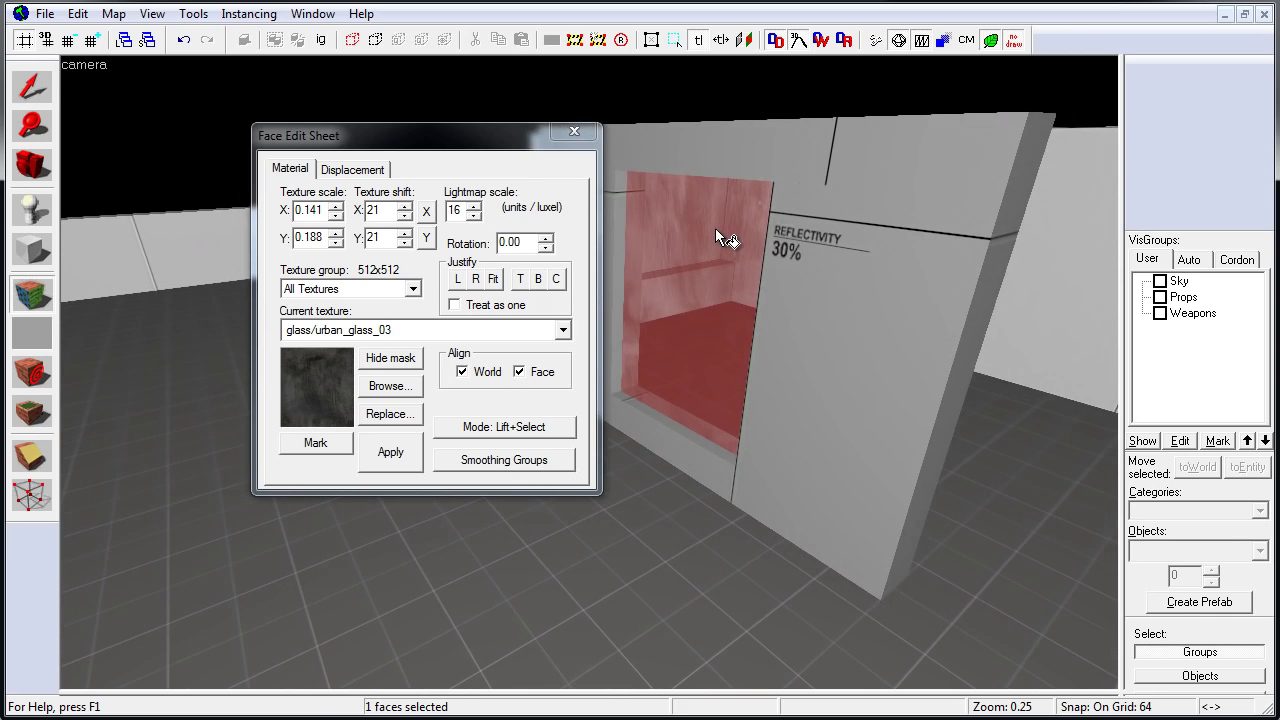
key(z)
key(w)
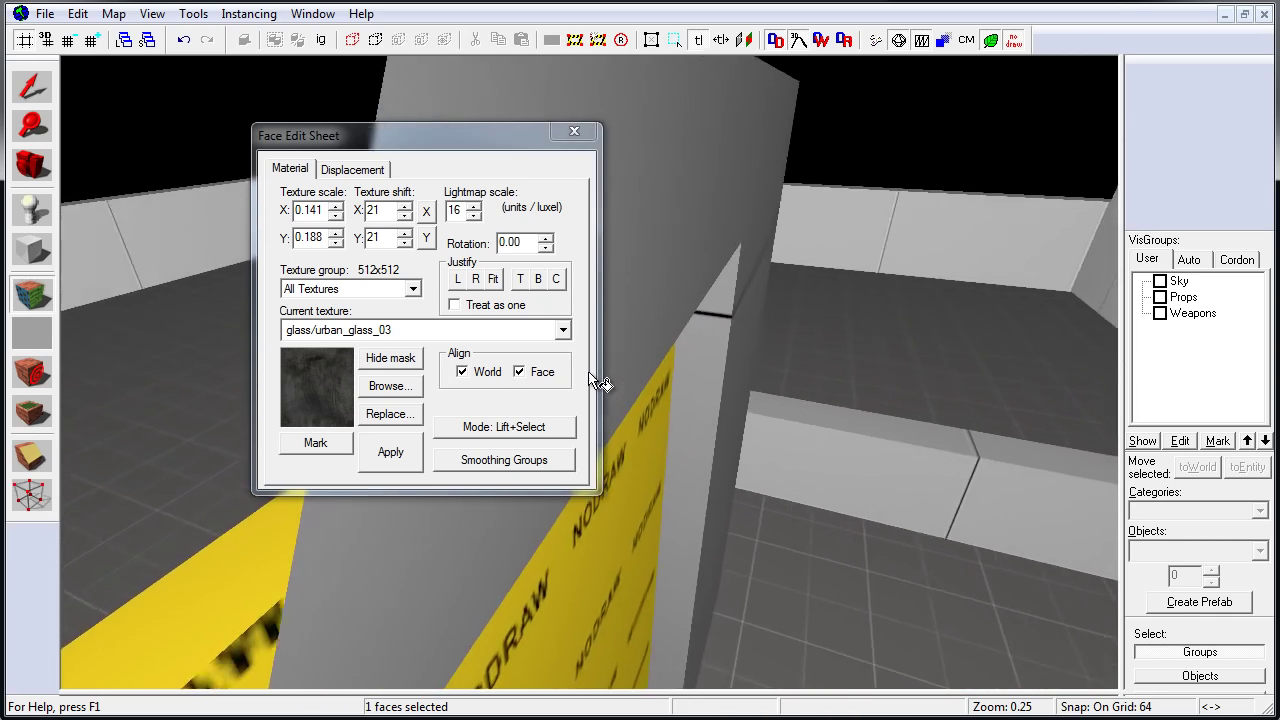
key(s)
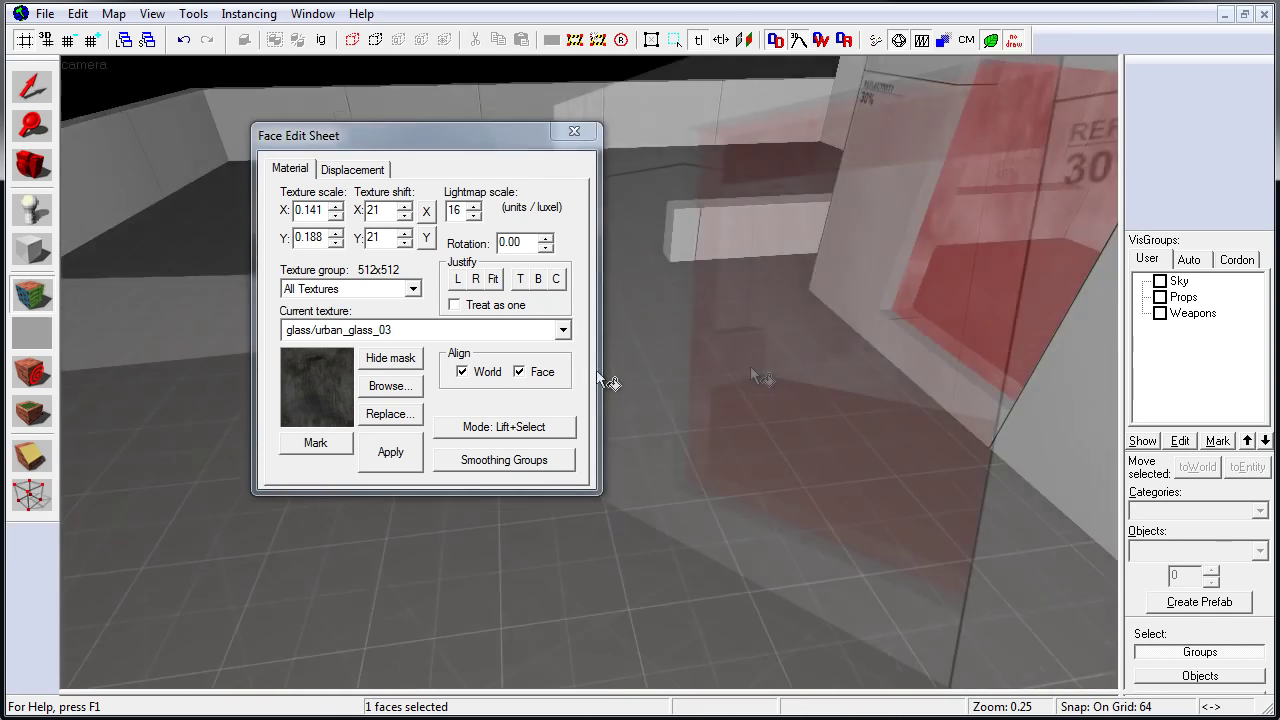
key(z)
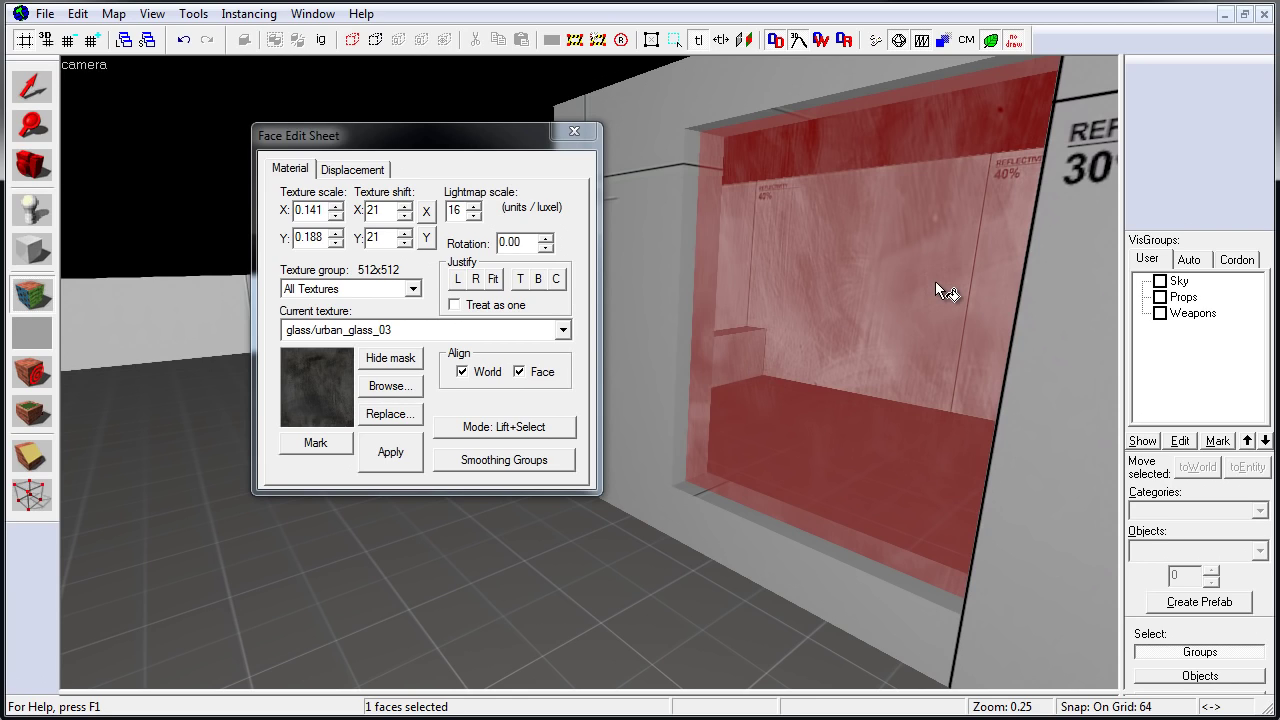
click(493, 281)
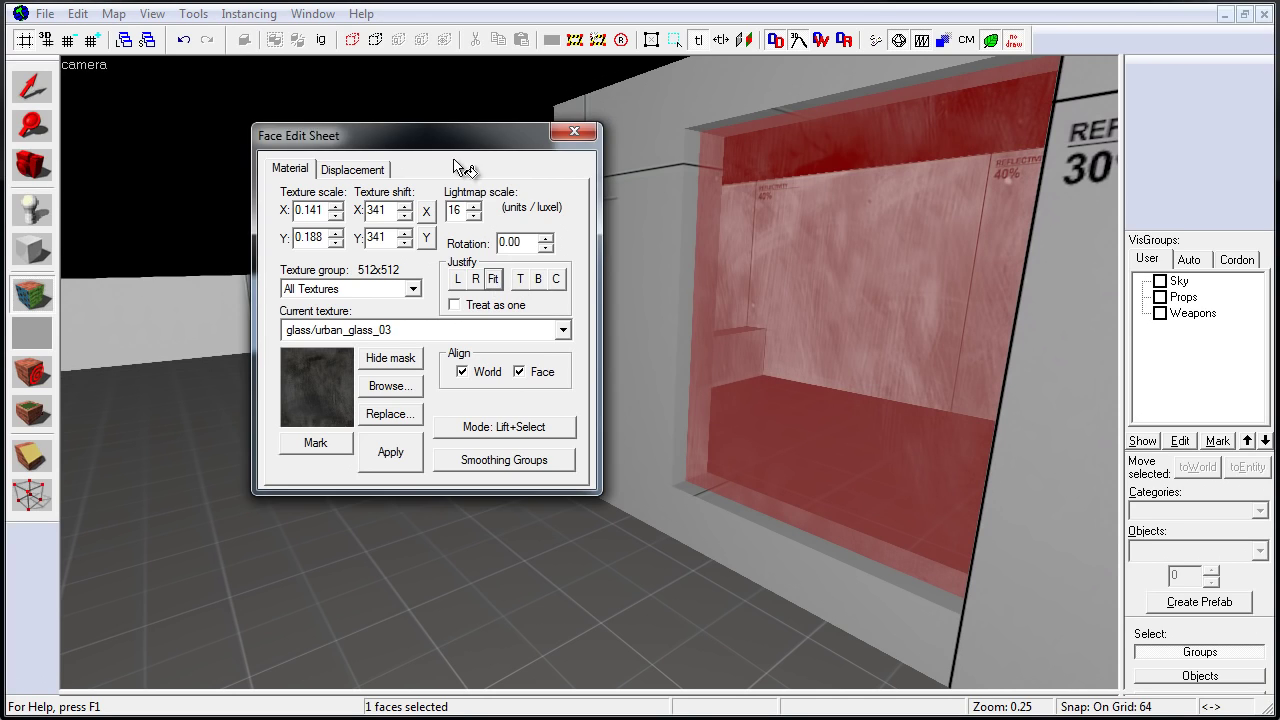
click(574, 131)
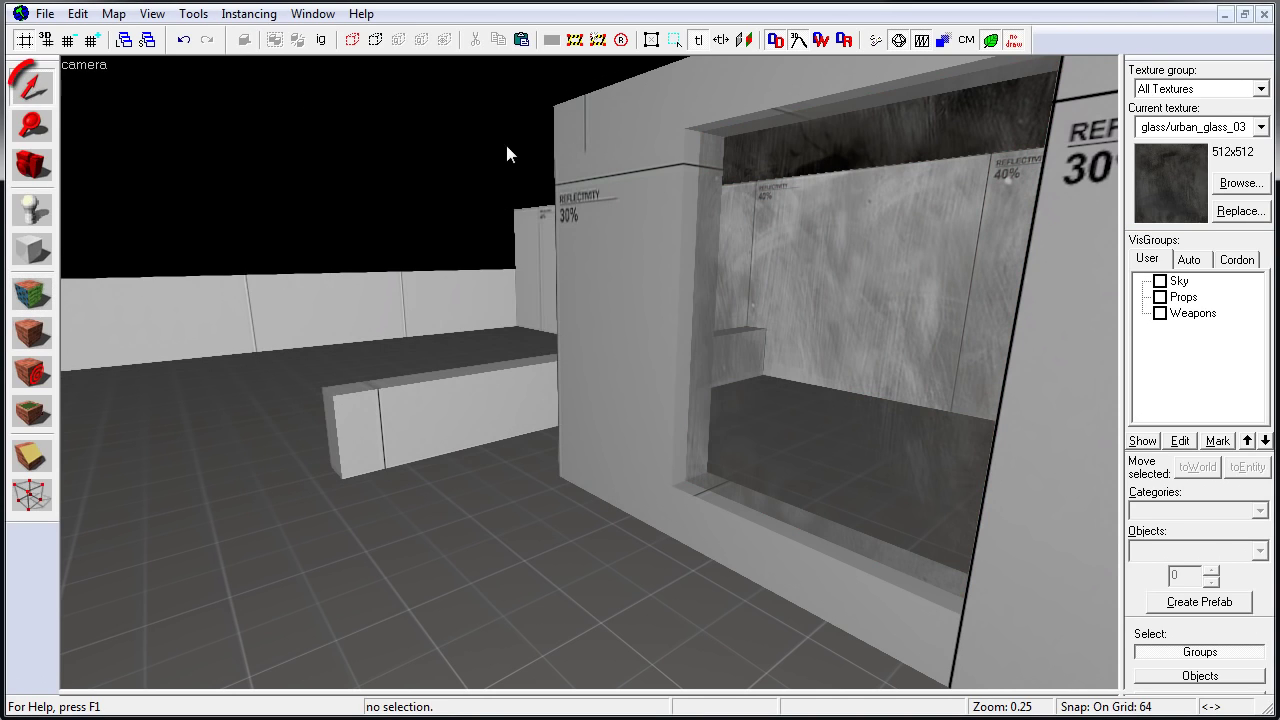
Select the window pane and tie it to a func_breakable entity
click(40, 93)
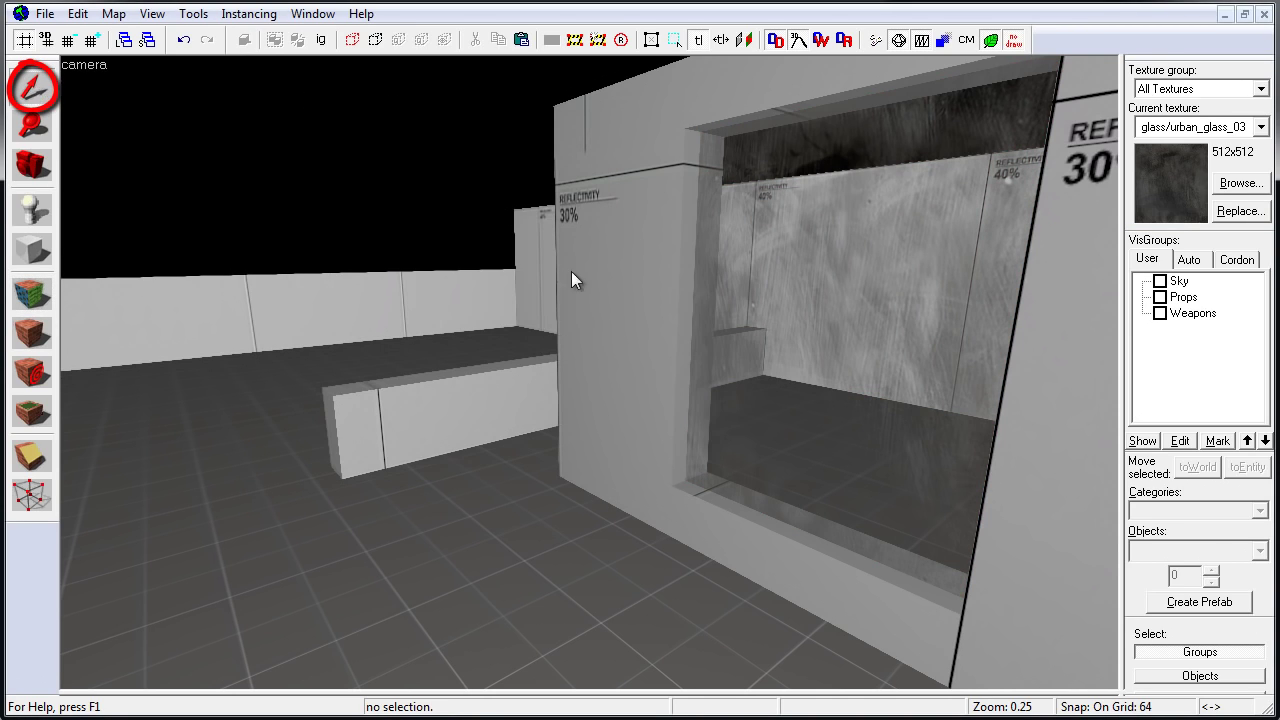
click(863, 257)
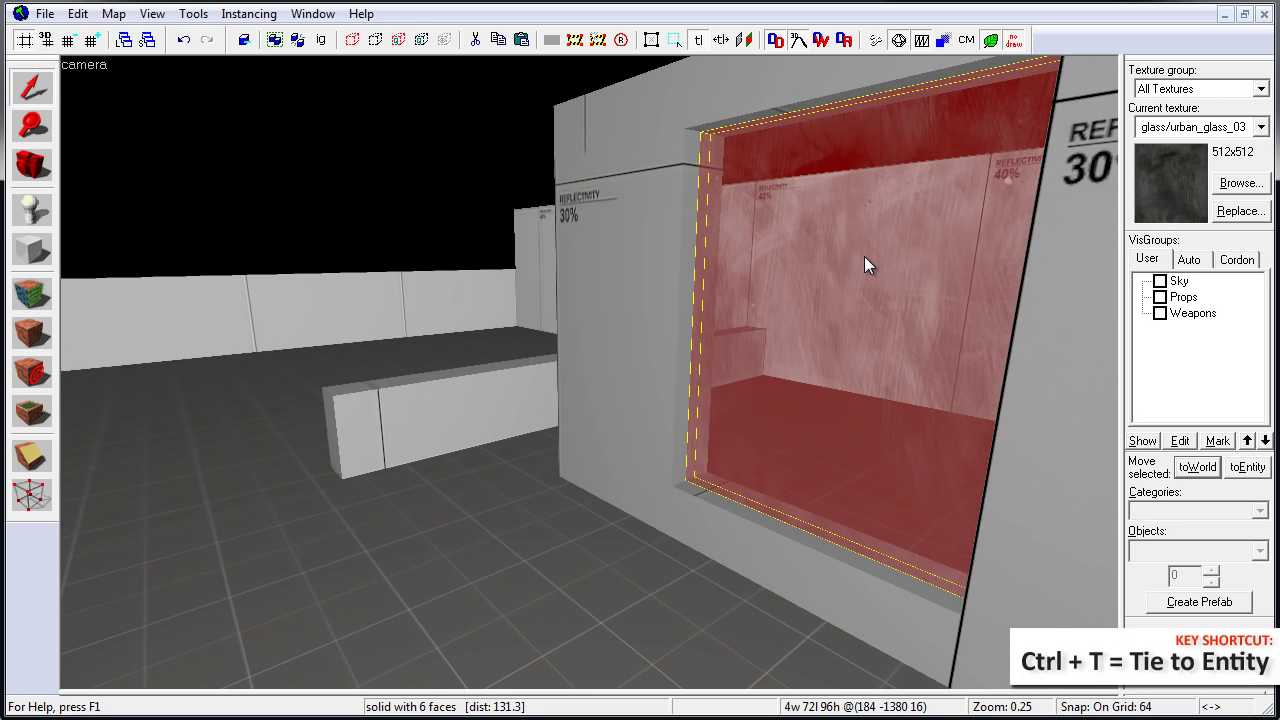
click(1240, 469)
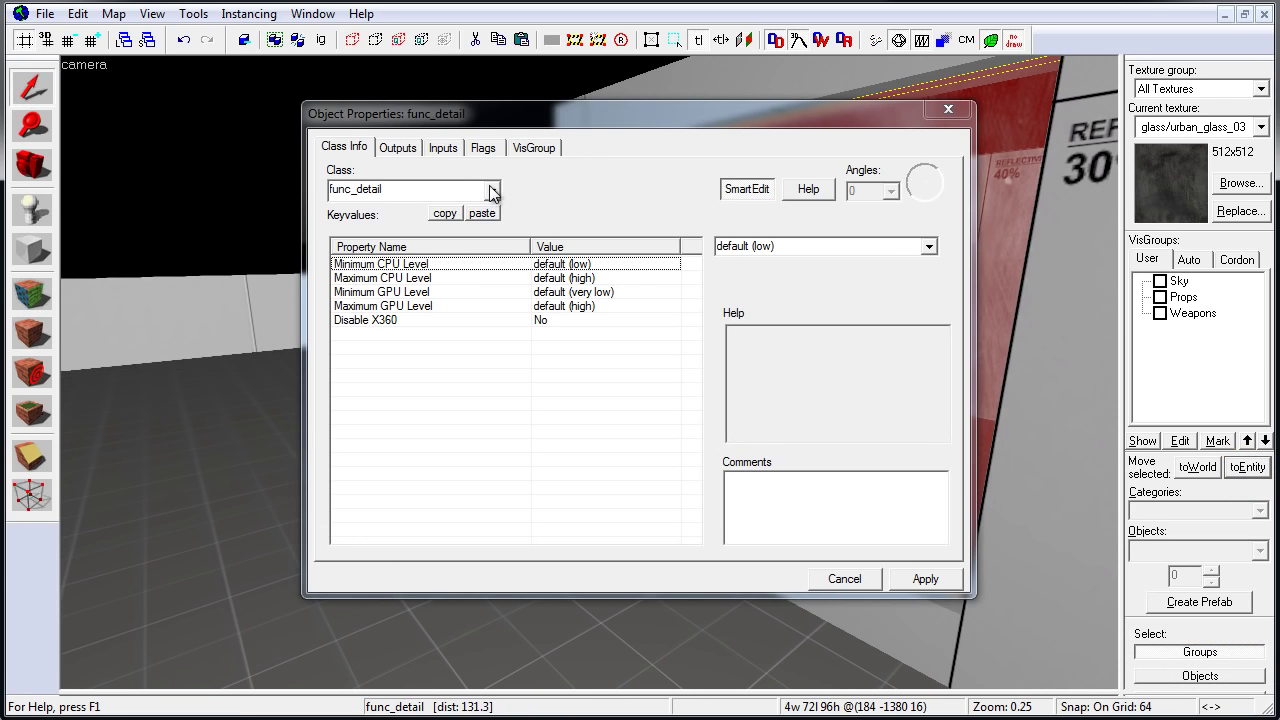
click(493, 190)
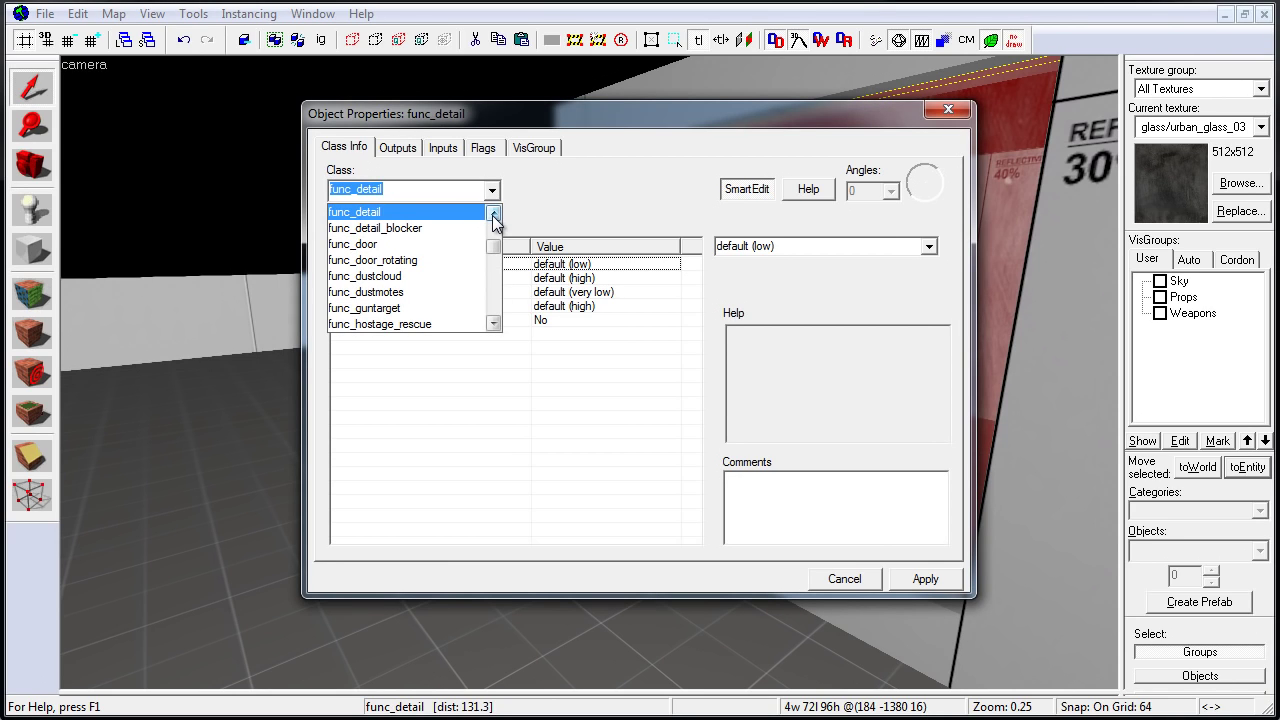
text(func_br)
click(457, 212)
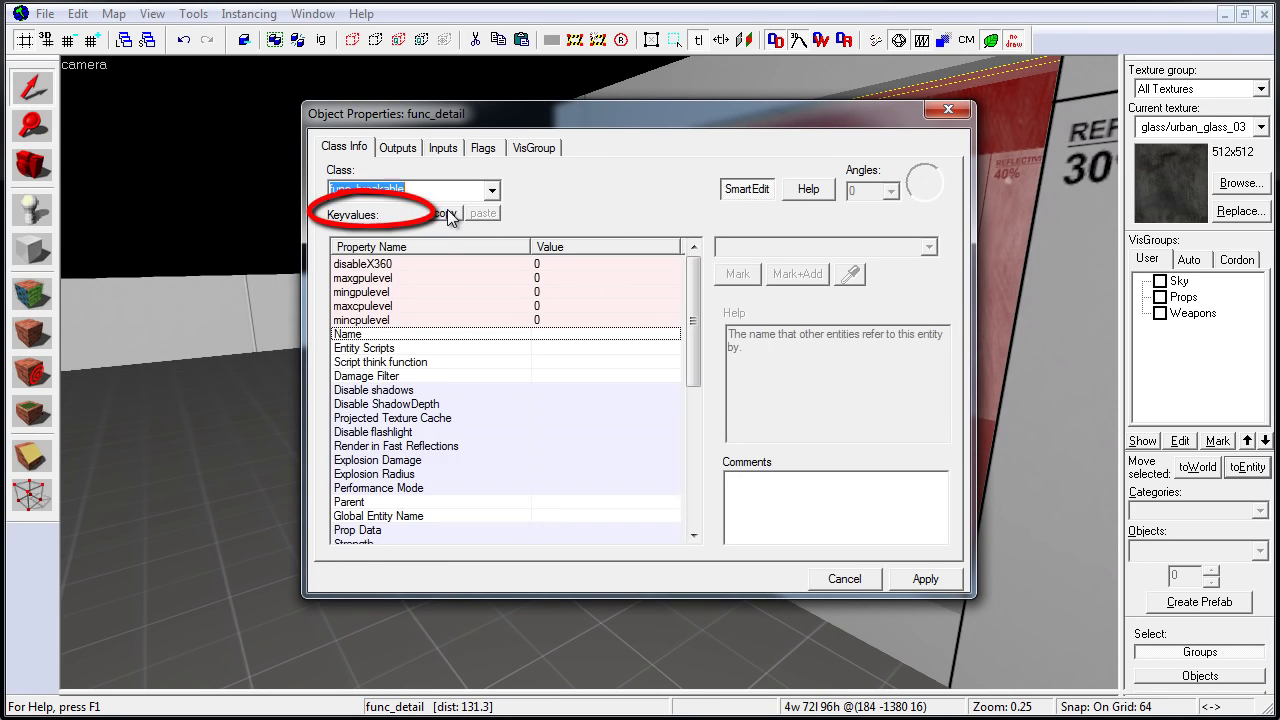
click(925, 579)
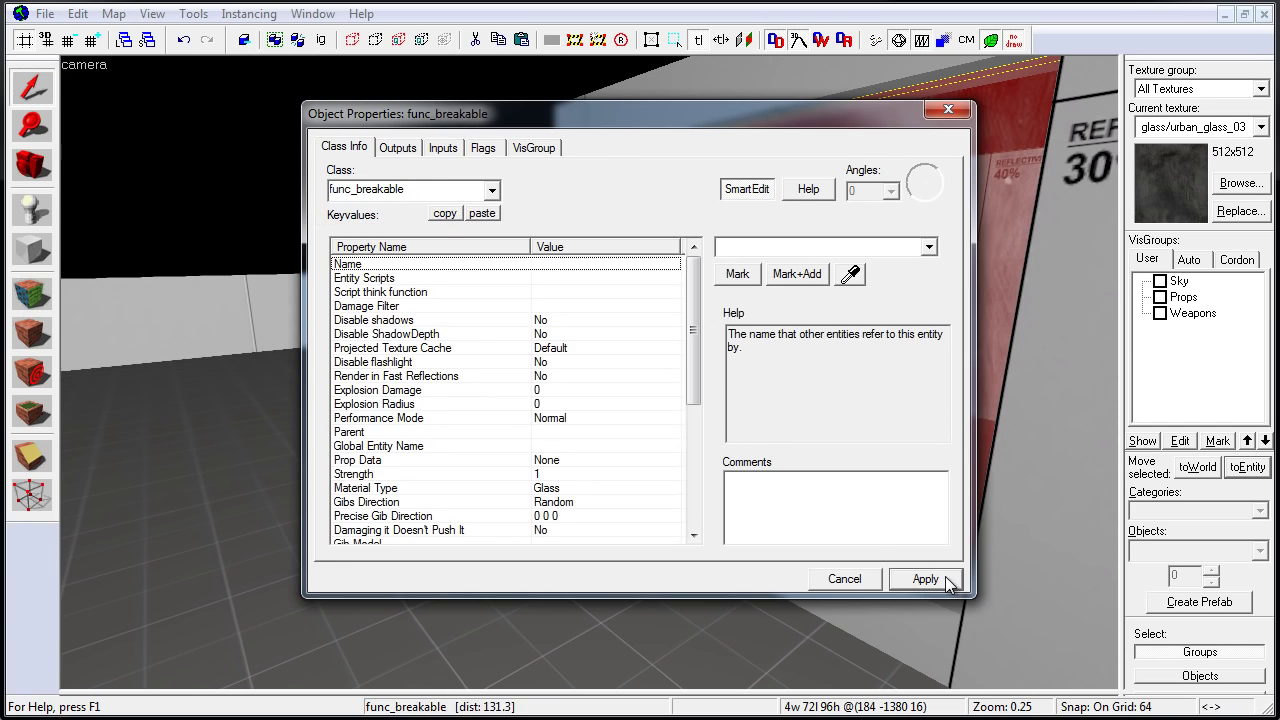
click(961, 111)
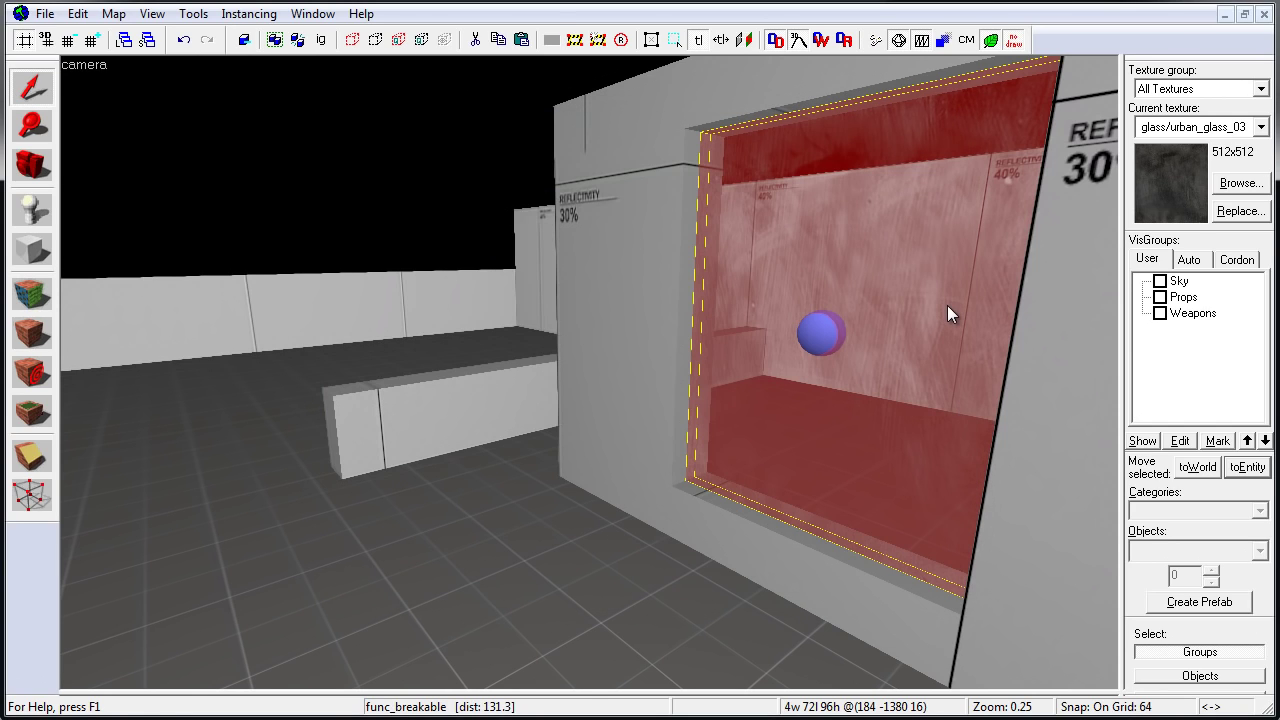
Turn on the Sky visgroup and run the map in the game
click(898, 42)
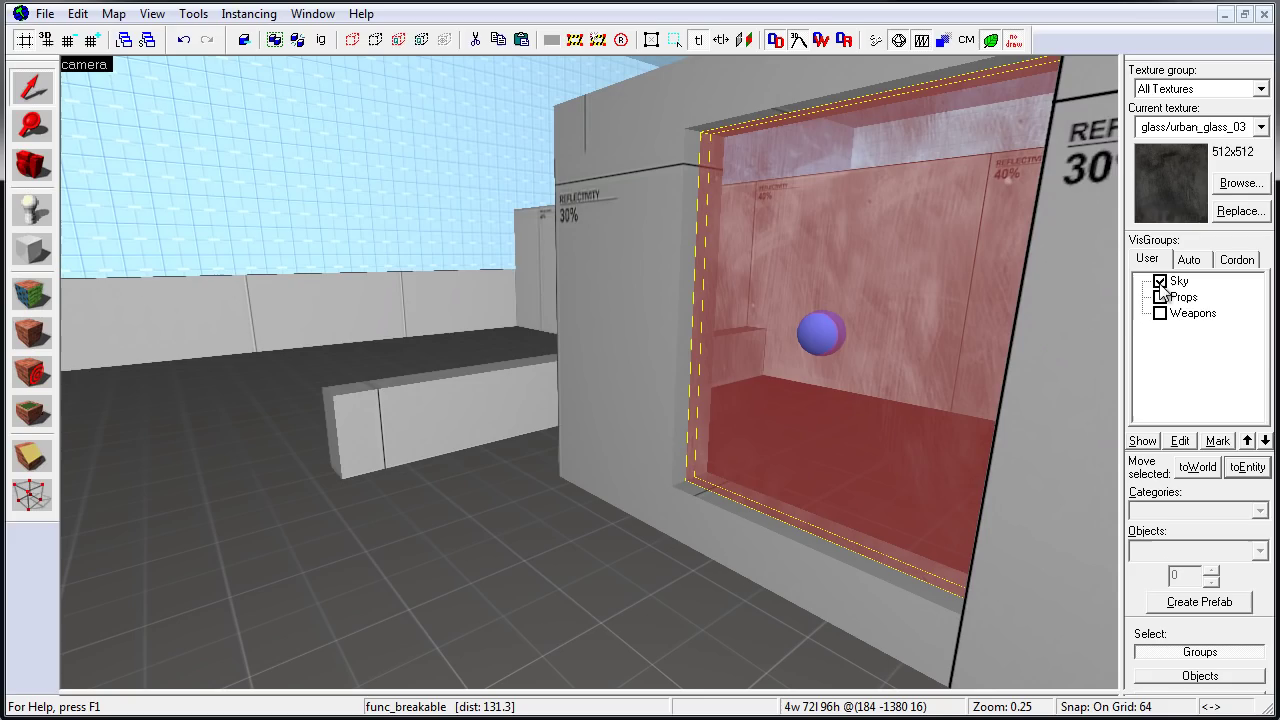
click(880, 43)
click(785, 478)
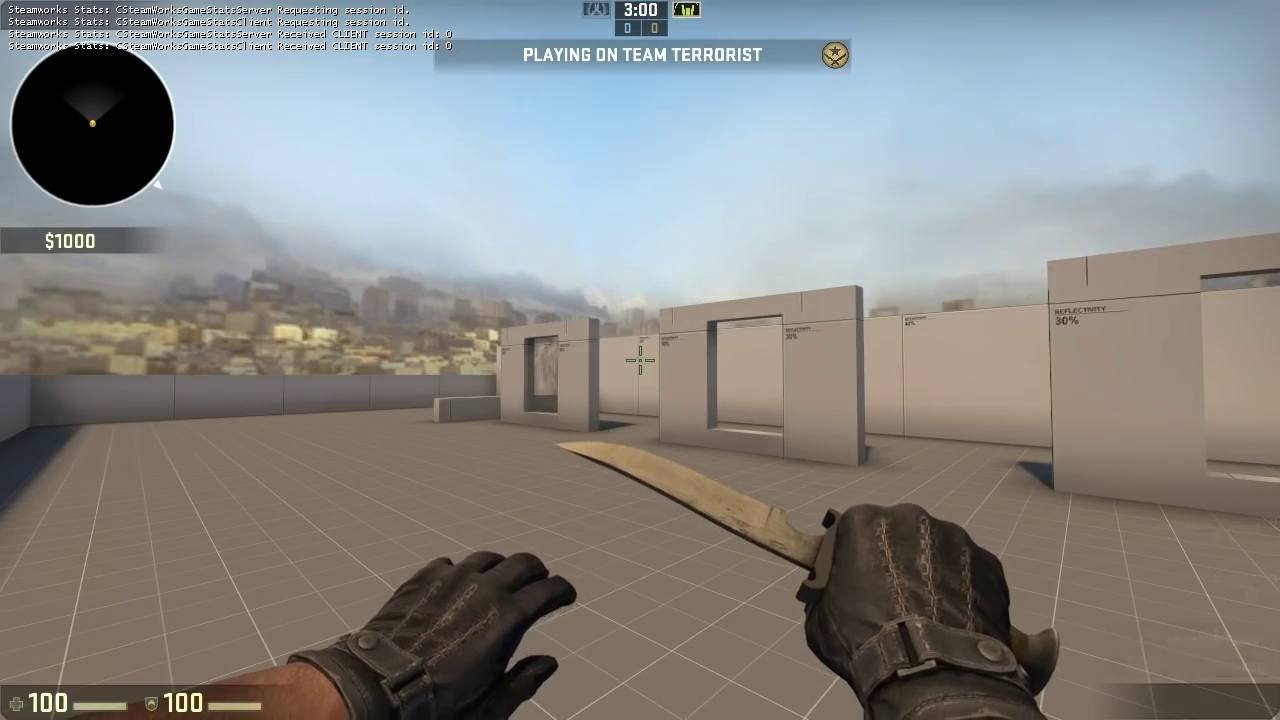
Walk around the glass window in the running Counter-Strike map, view it from both sides and test-fire the rifle
key(1)
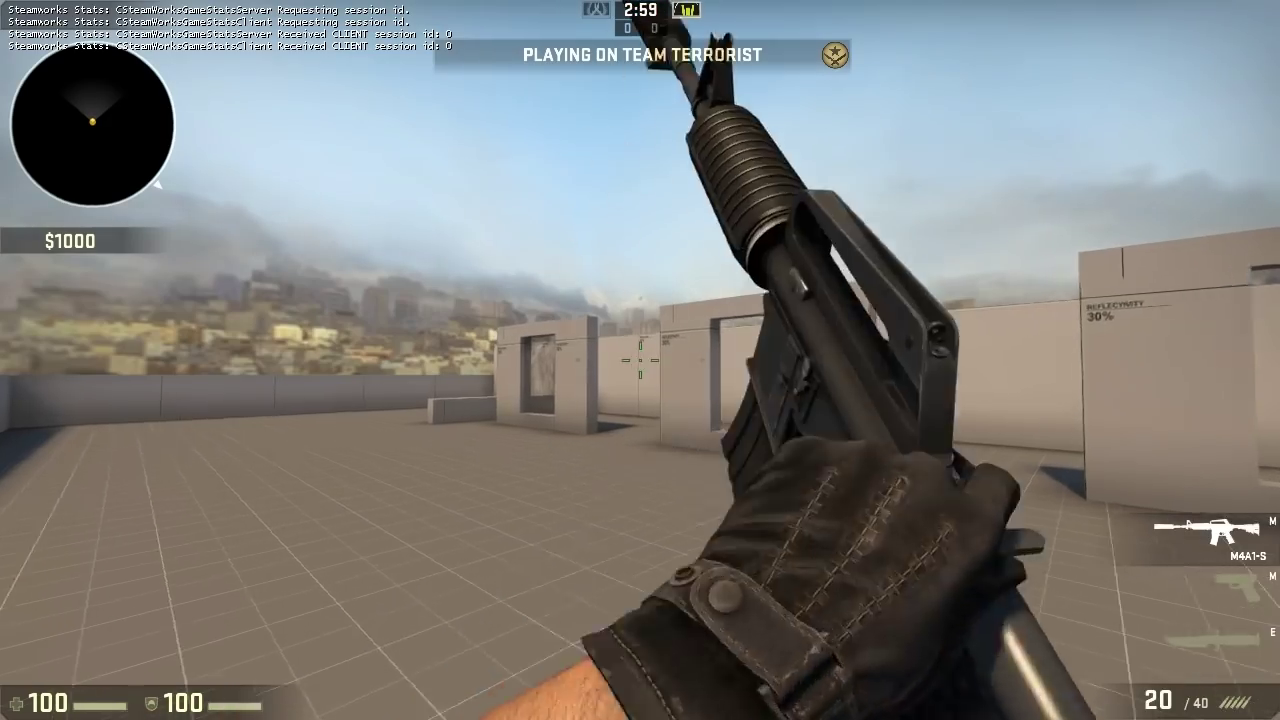
key(w)
key(3)
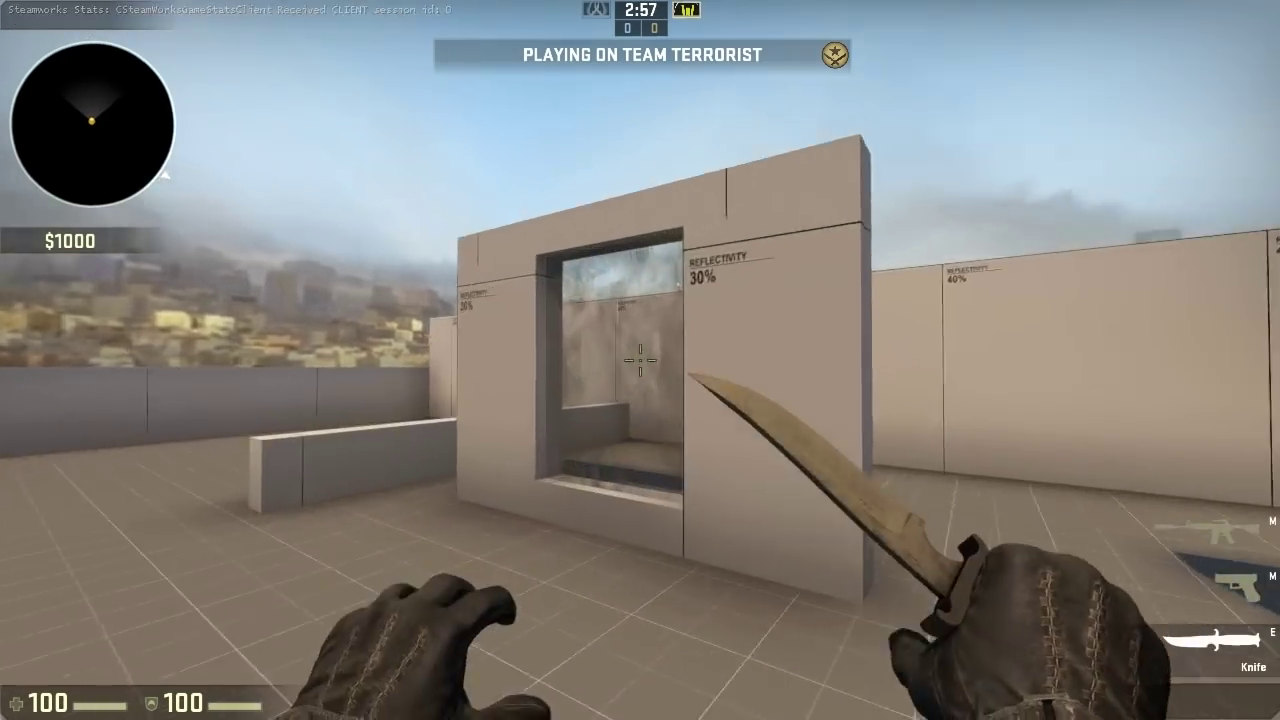
key(d)
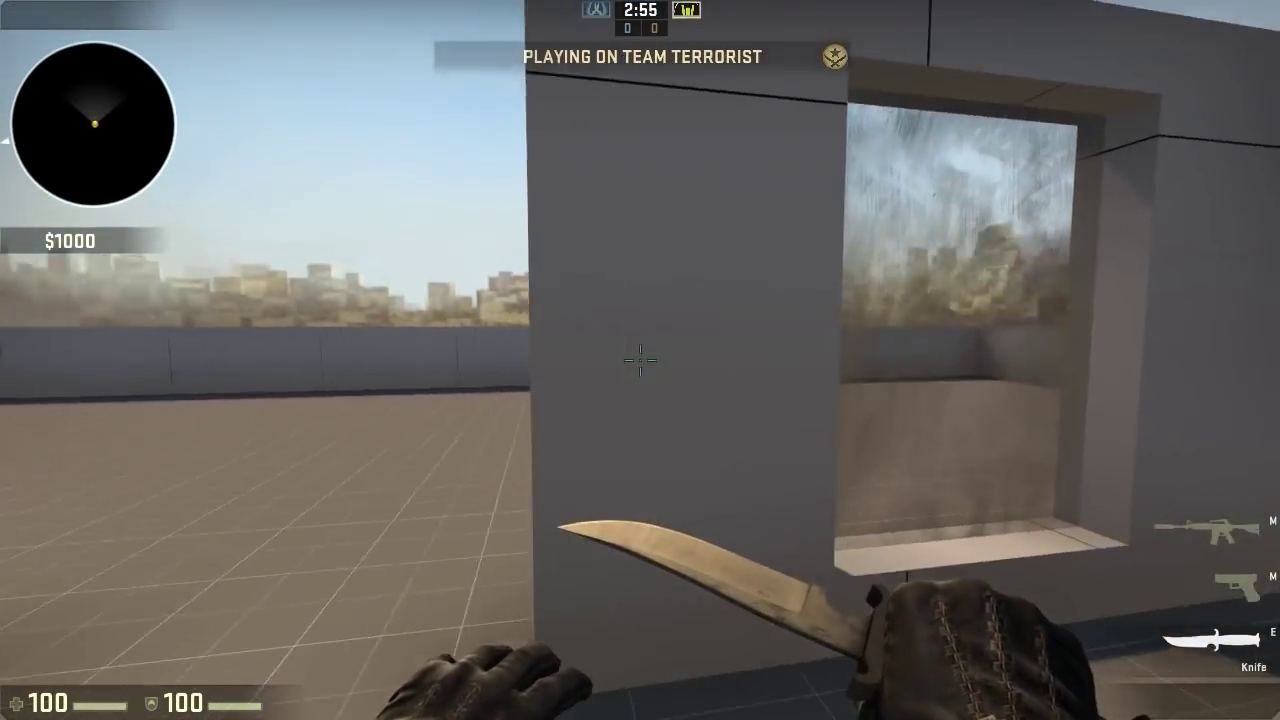
key(a)
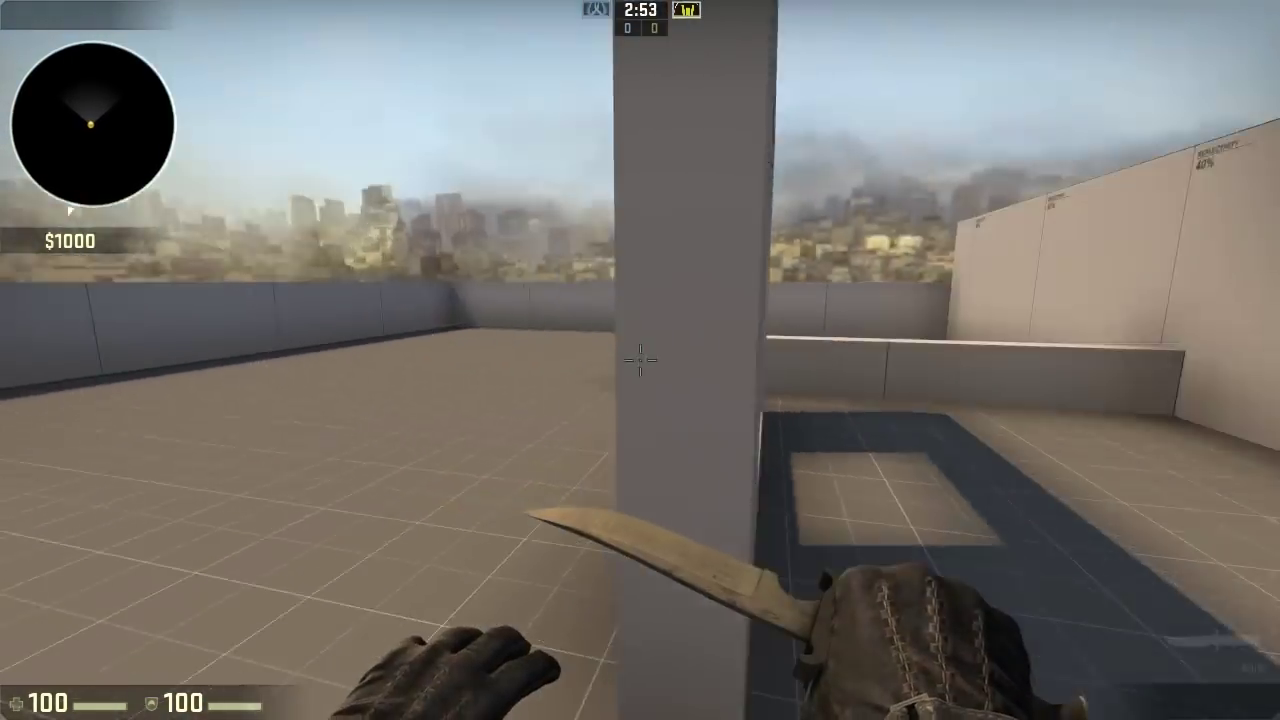
key(1)
key(s)
click(640, 360)
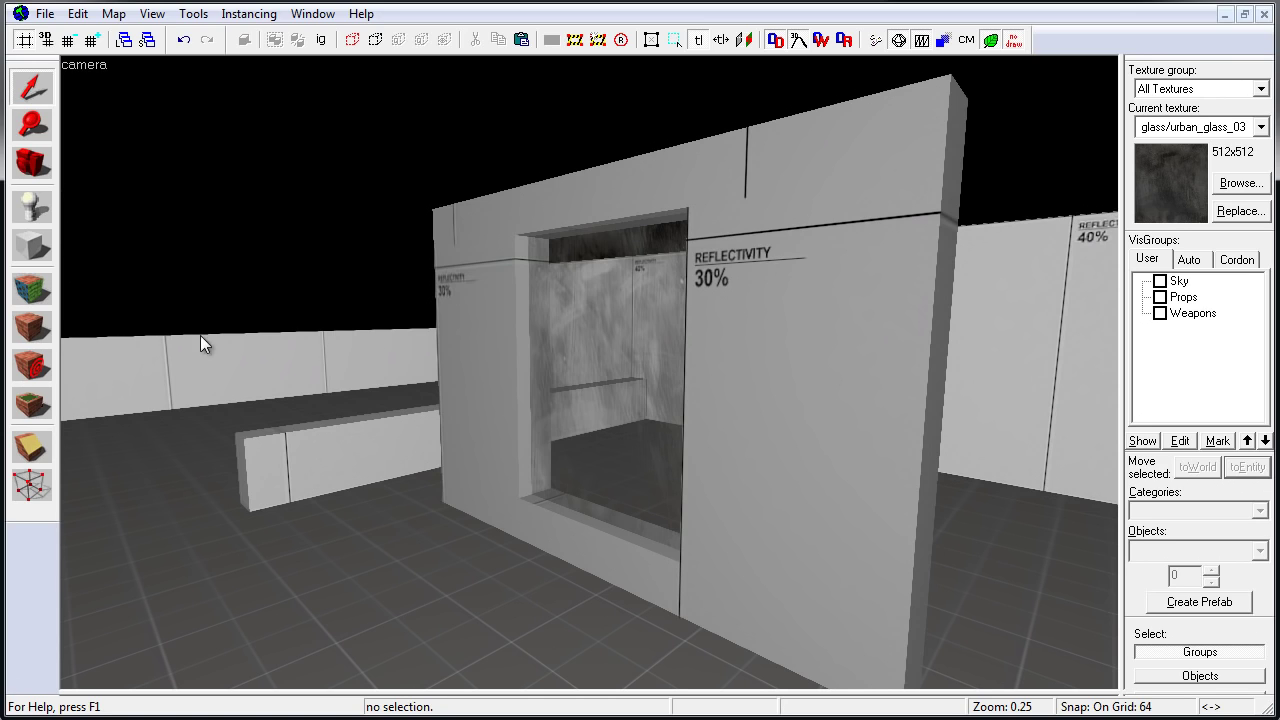
Replace the glass texture on the pane's front face with glass/hotel_glass001 and turn on the Sky visgroup in the Hammer map
click(45, 286)
click(390, 388)
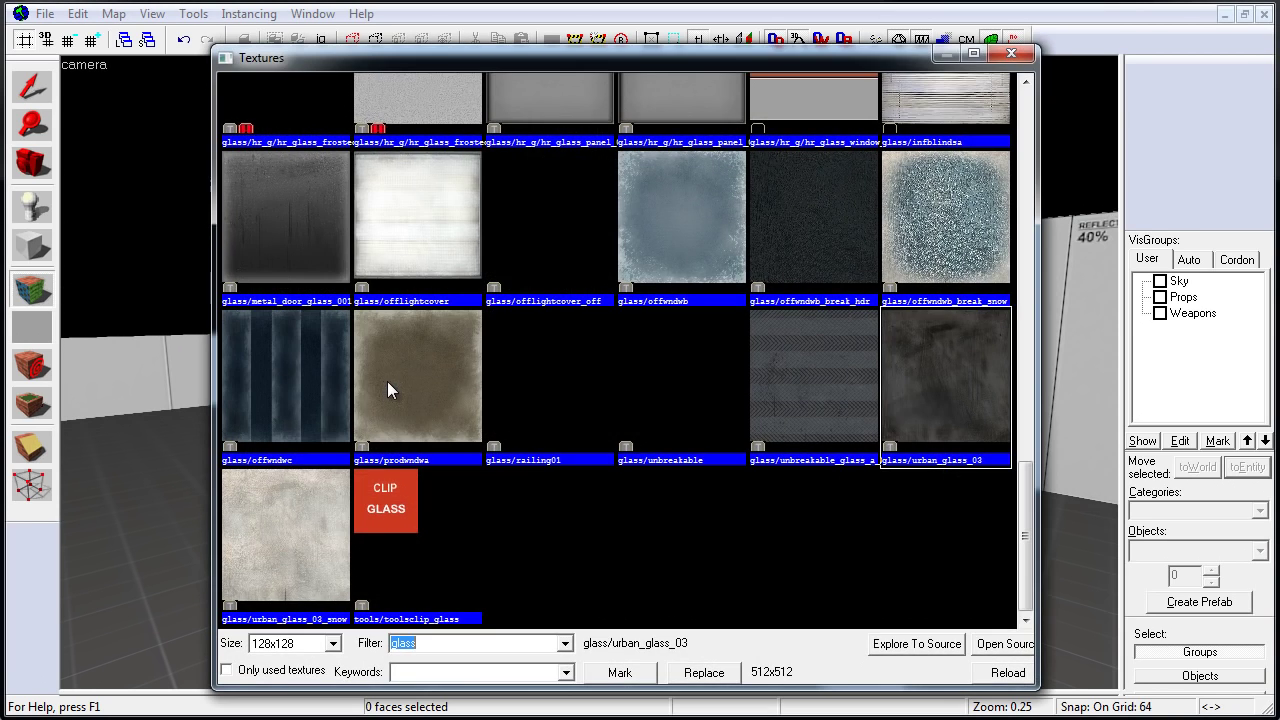
click(326, 255)
scroll(355, 294, up, 2)
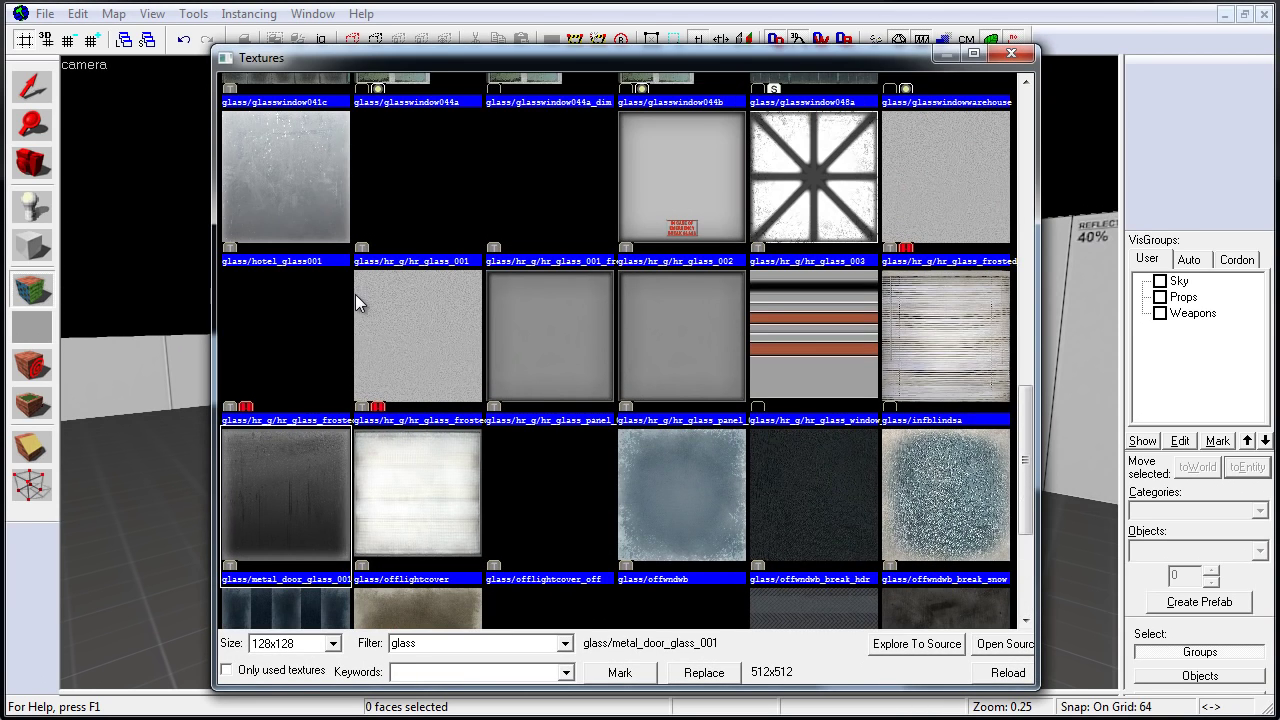
click(298, 205)
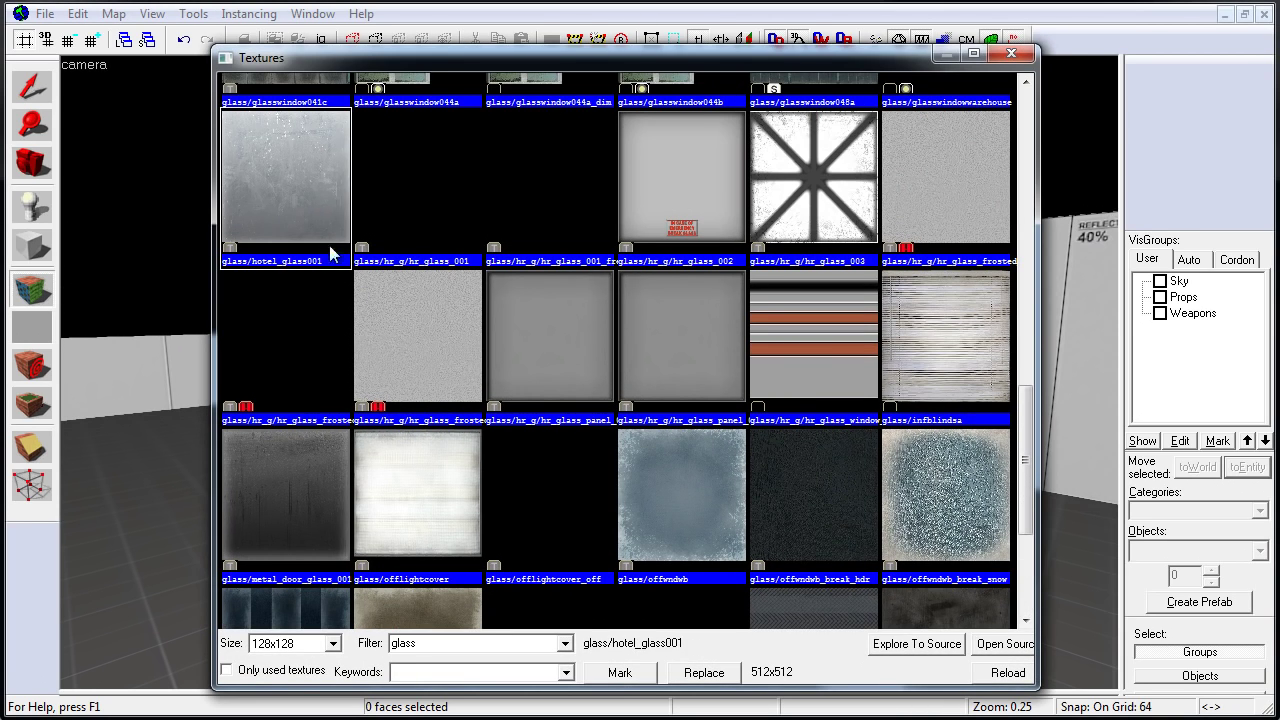
double_click(323, 184)
right_click(658, 305)
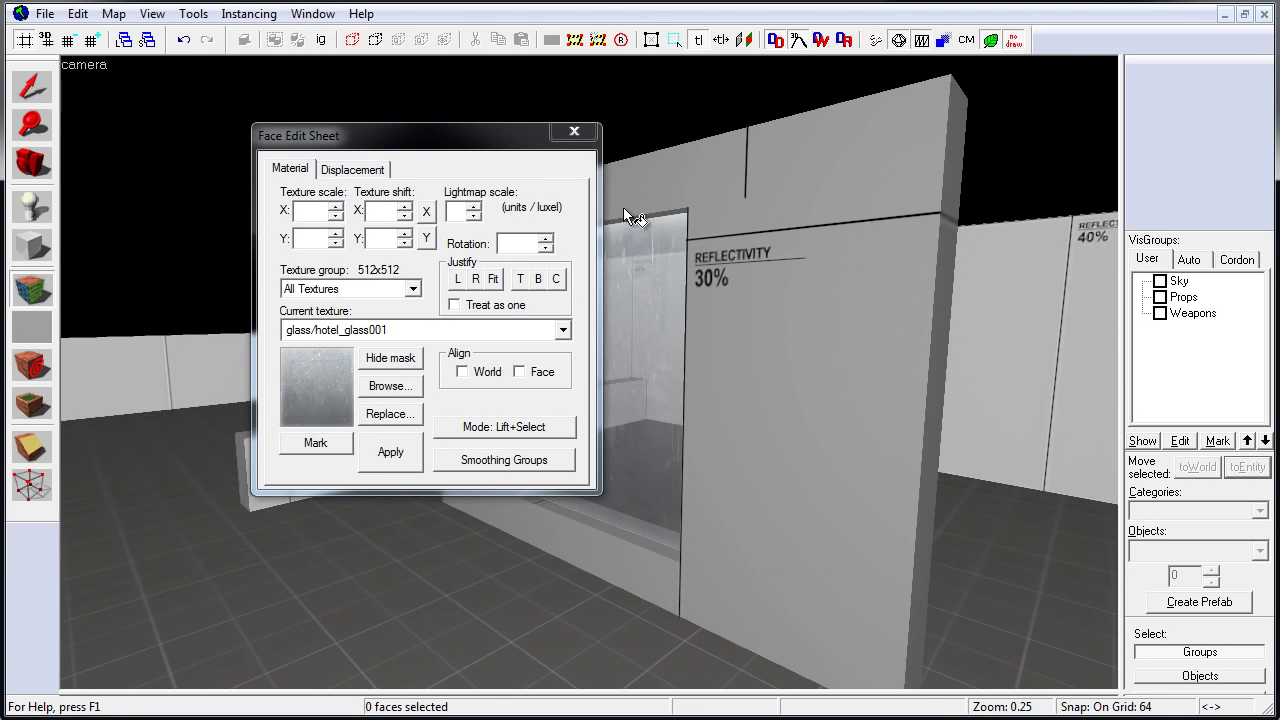
click(574, 131)
click(1159, 283)
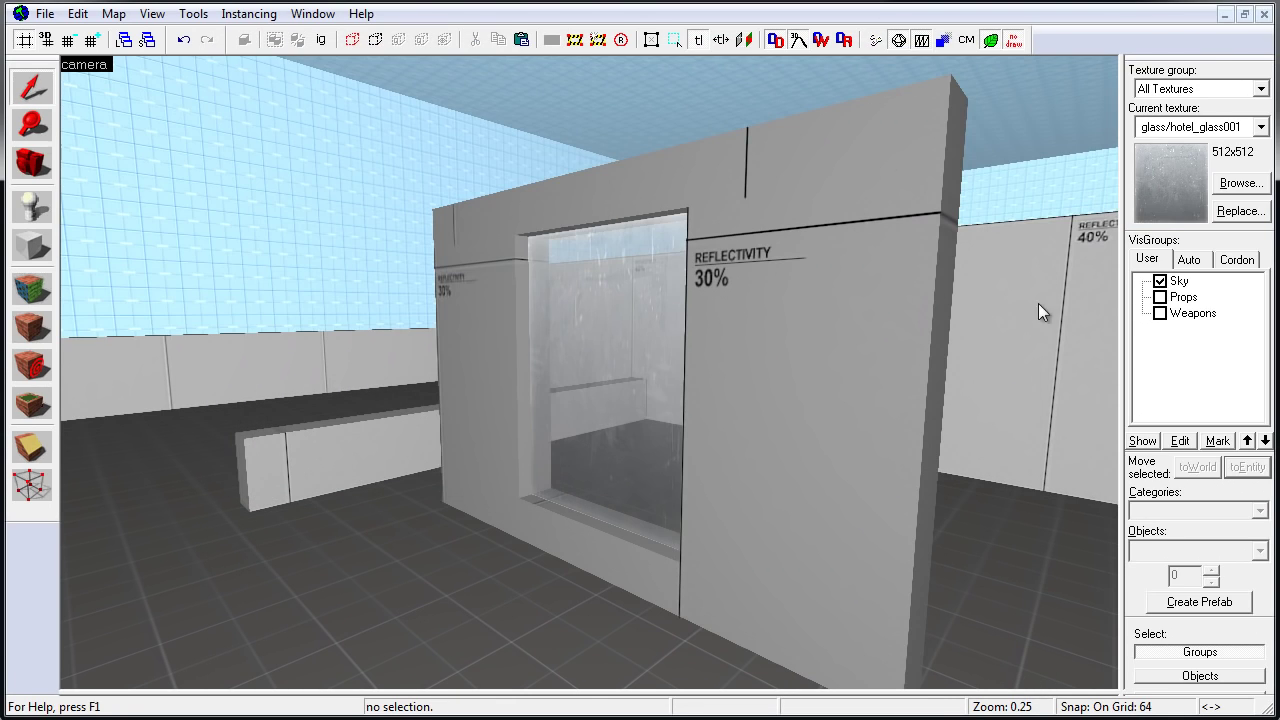
Select the breakable pane and inspect its glass side and nodraw back side around the wall
click(655, 362)
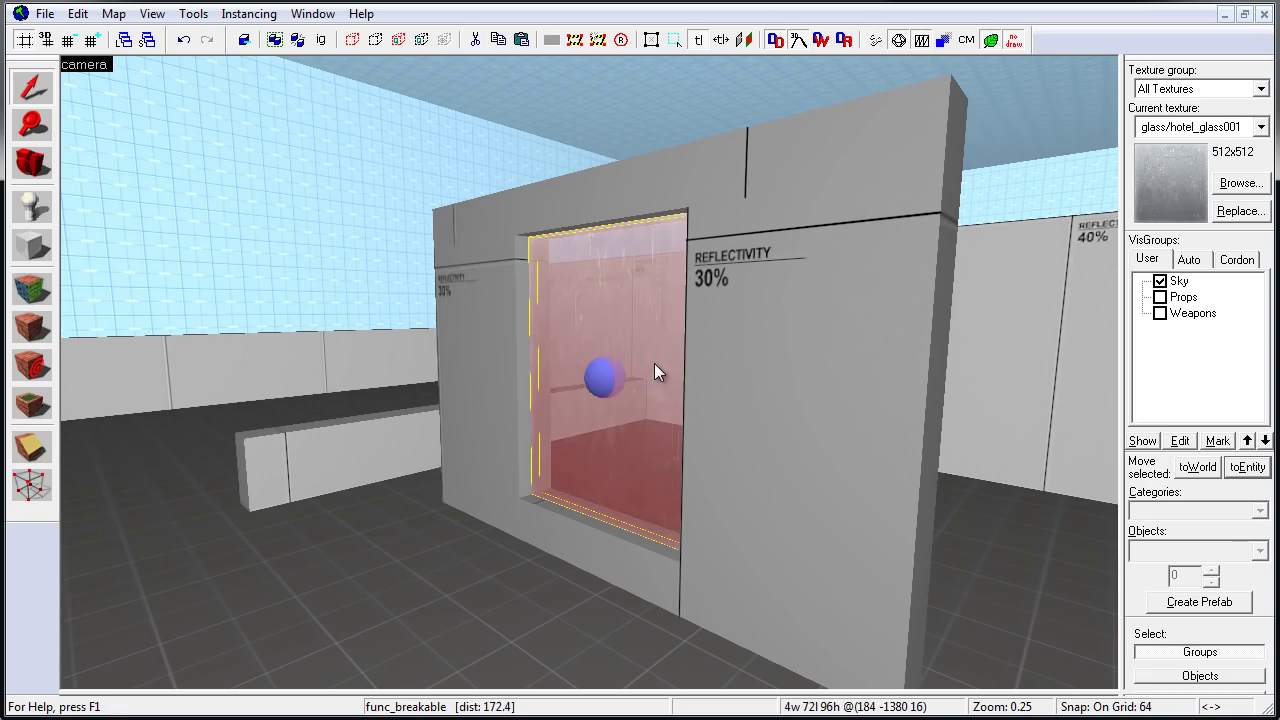
key(w)
key(d)
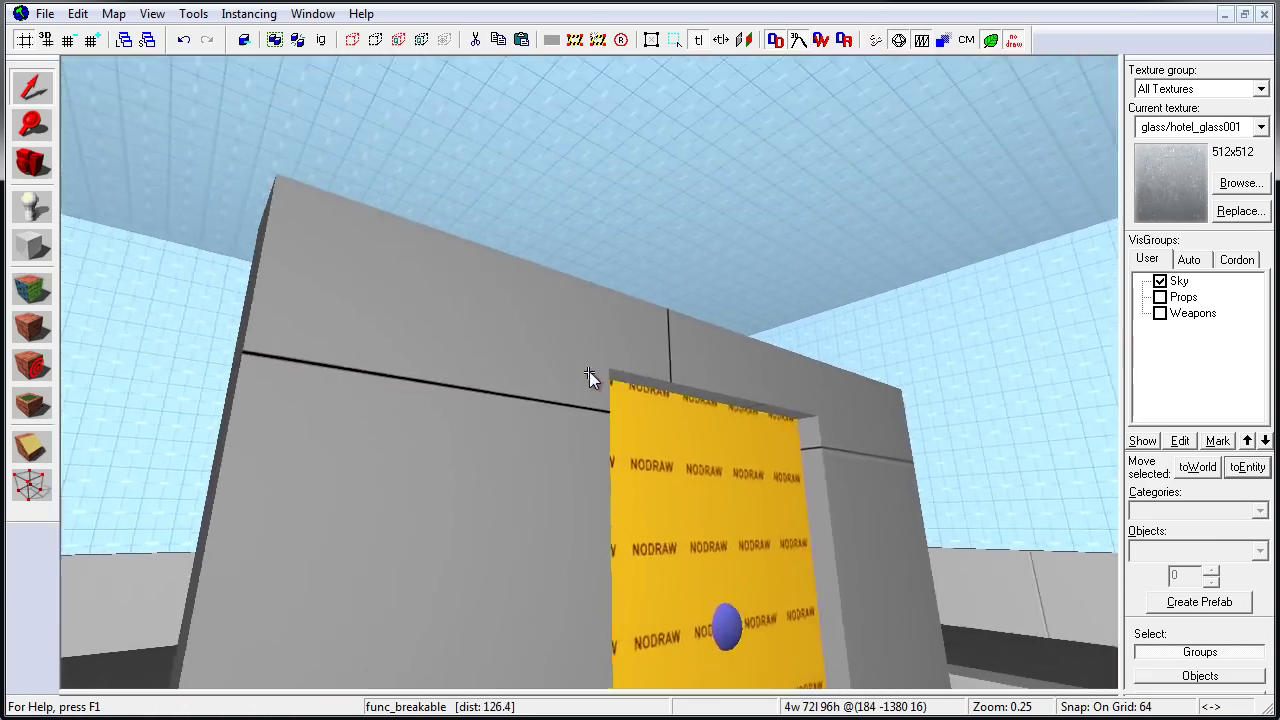
key(w)
key(w)
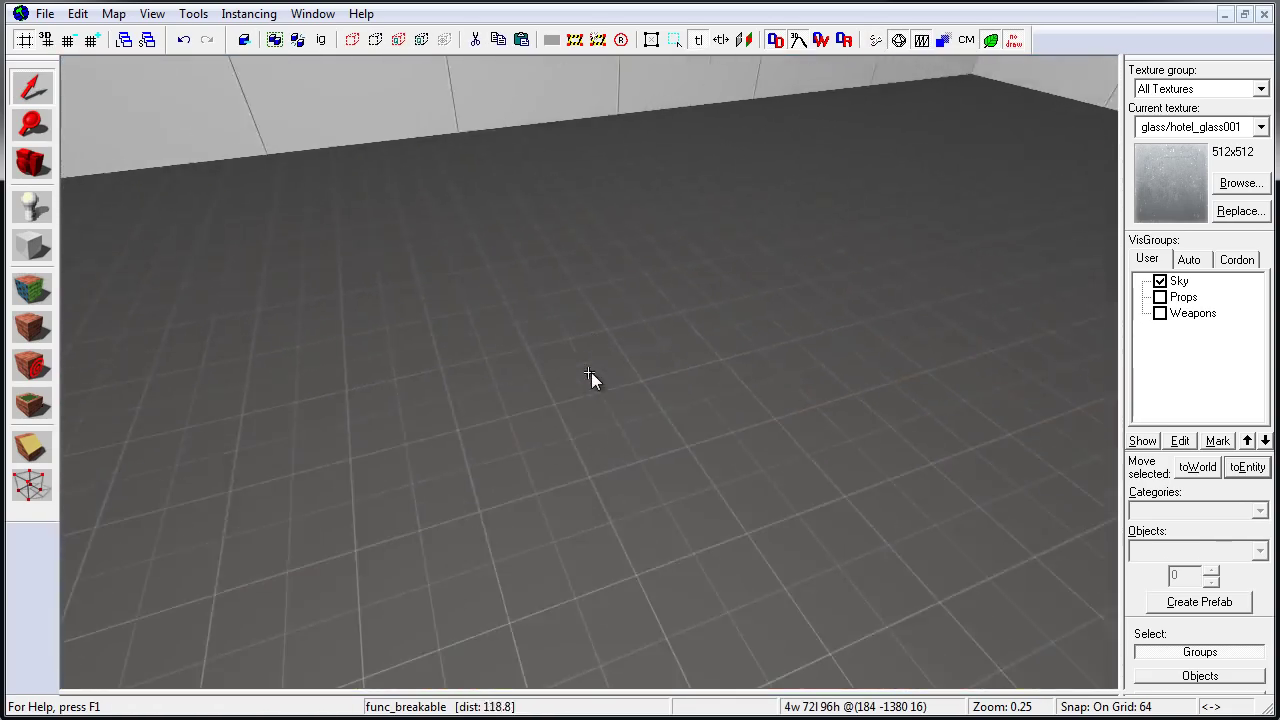
key(s)
key(a)
key(w)
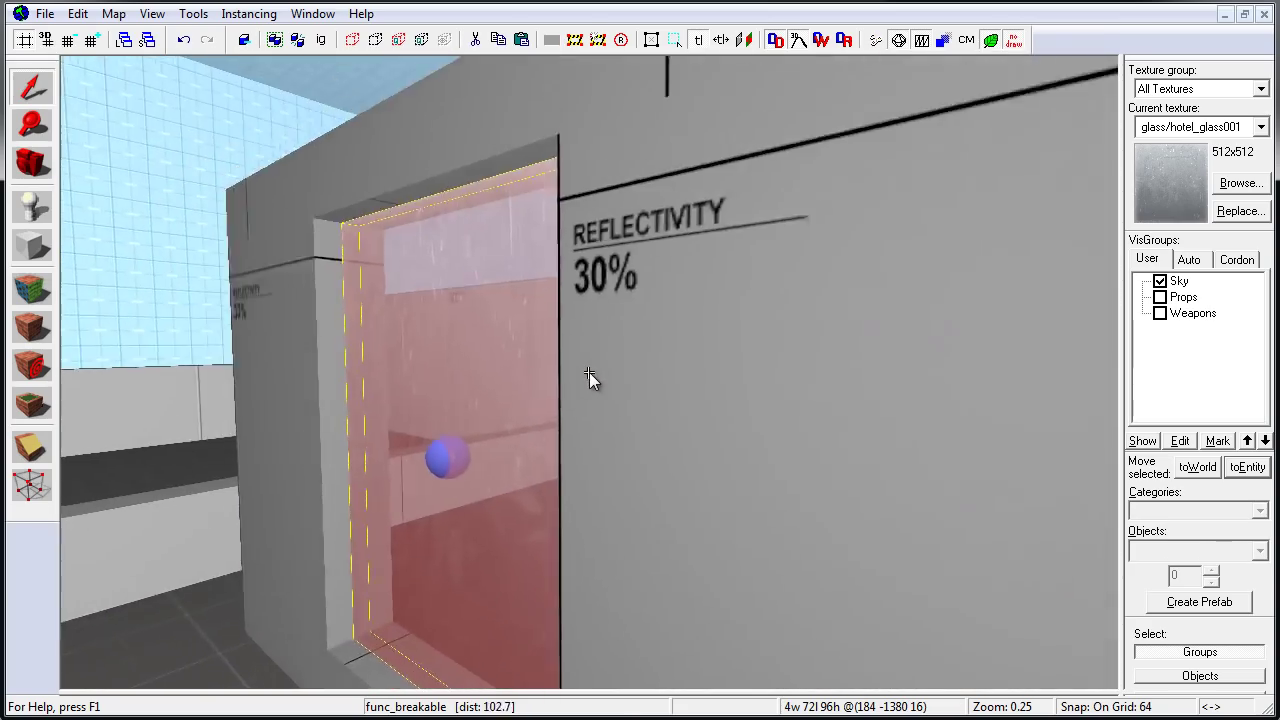
key(s)
key(z)
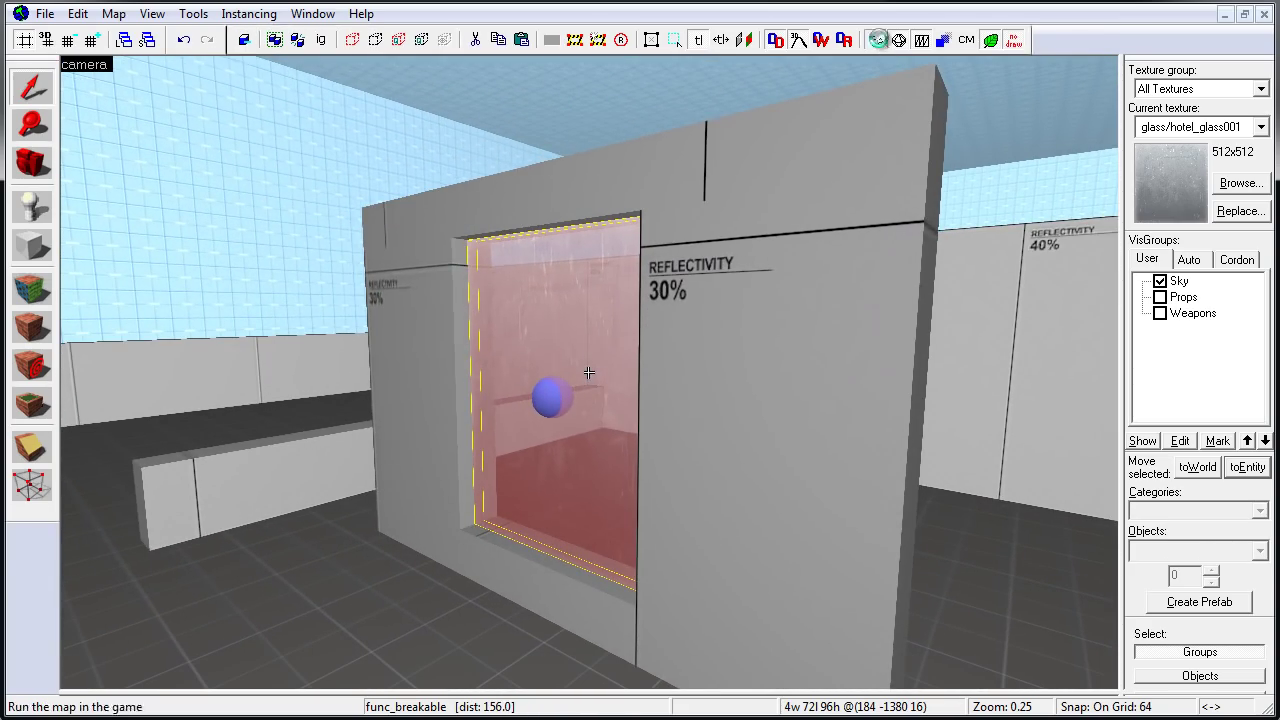
Run the map in the game and walk up to the retextured glass window
click(879, 41)
click(778, 473)
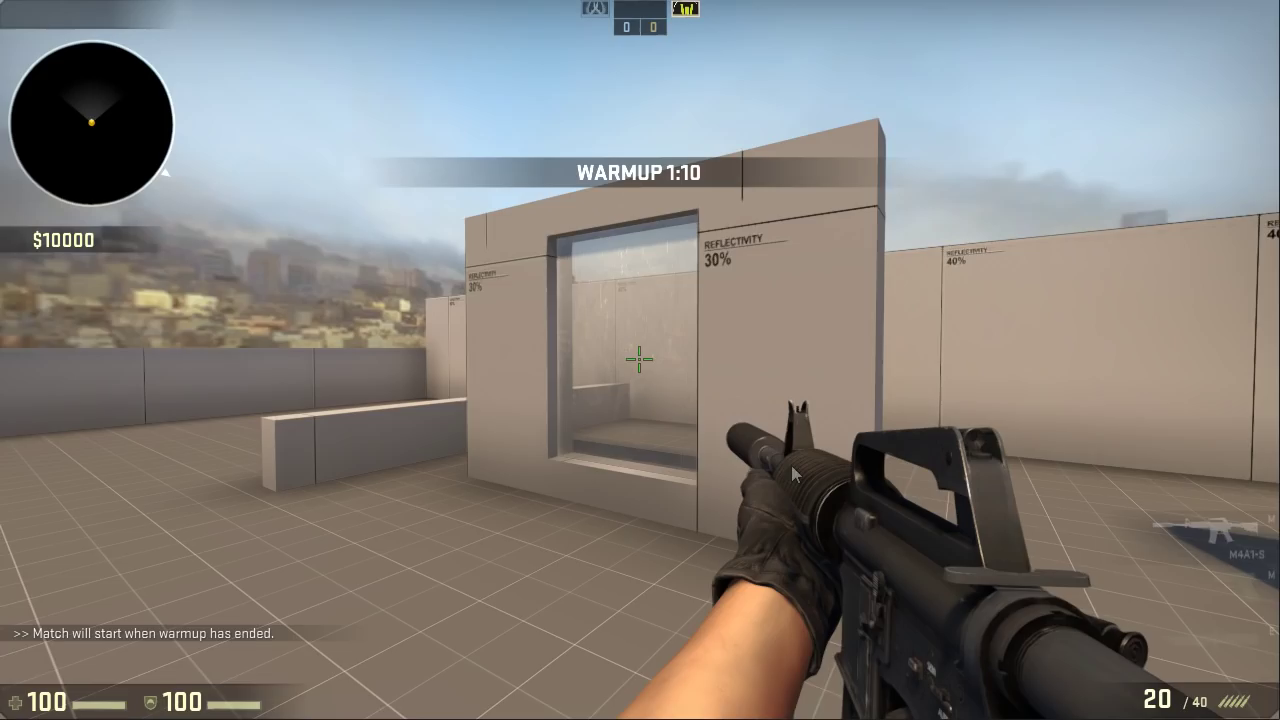
key(w)
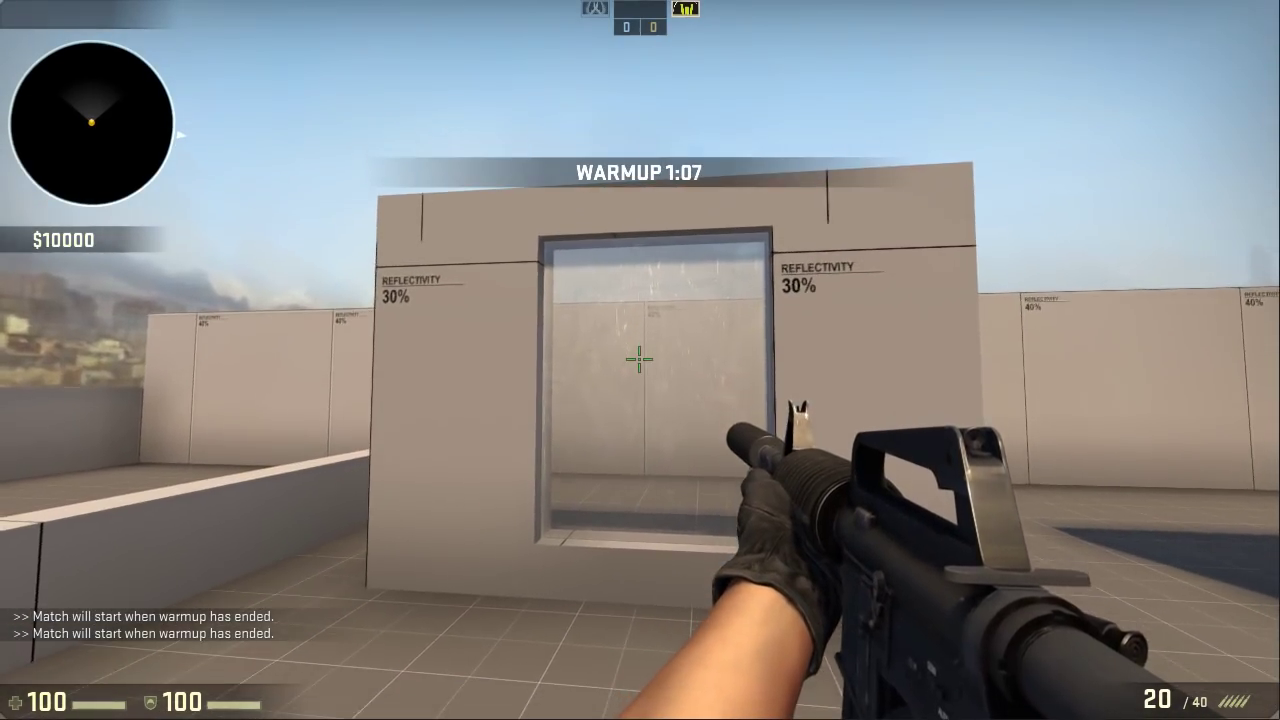
Move around the retextured glass window in the running map to compare its front and back sides
key(a)
key(d)
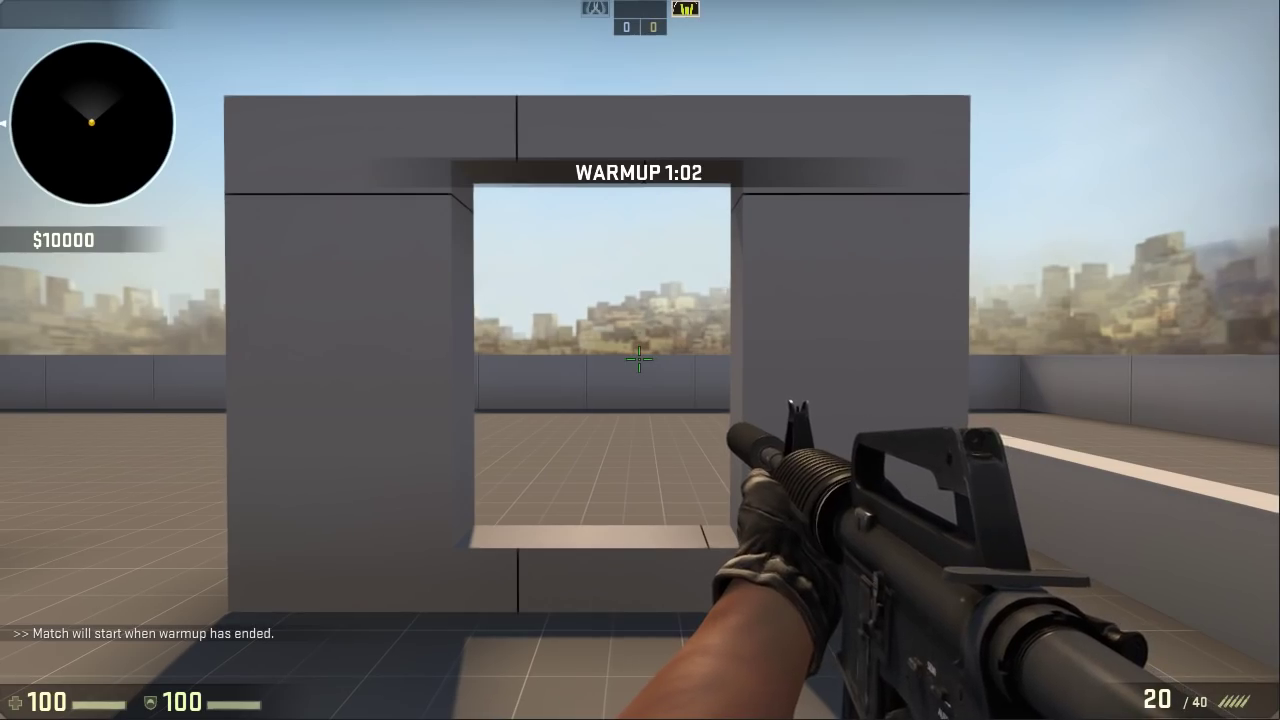
key(a)
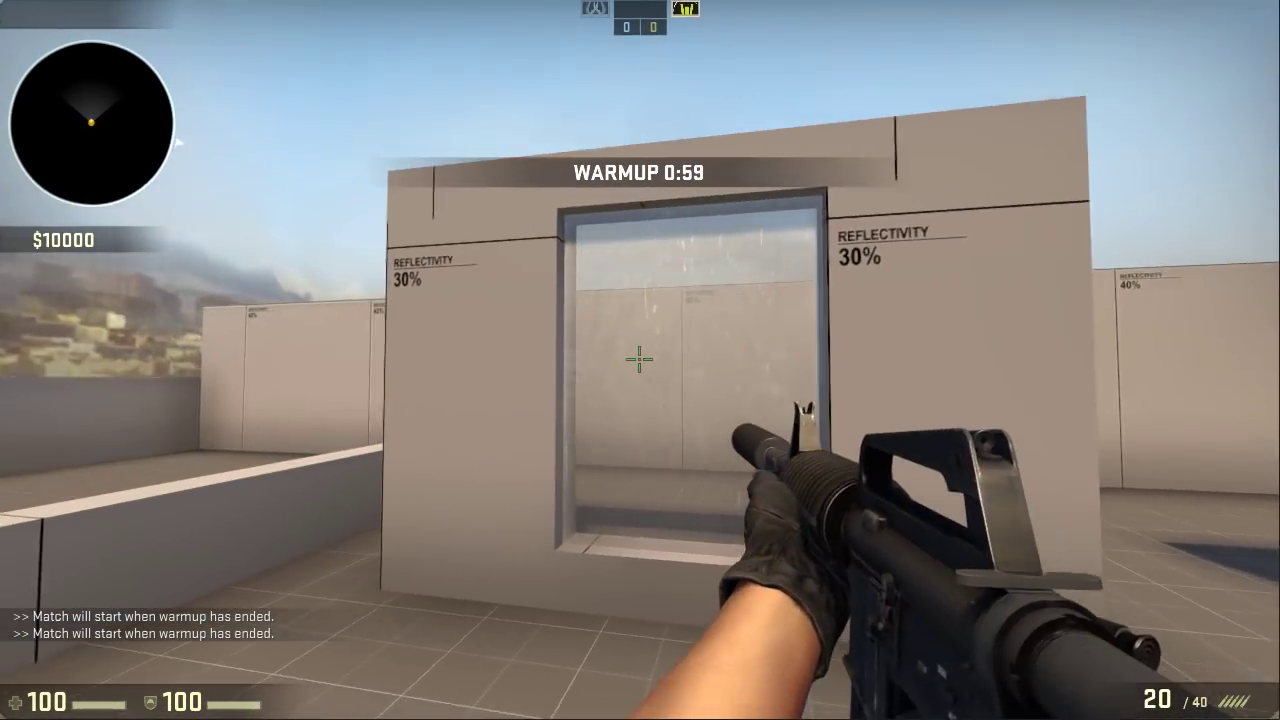
click(640, 358)
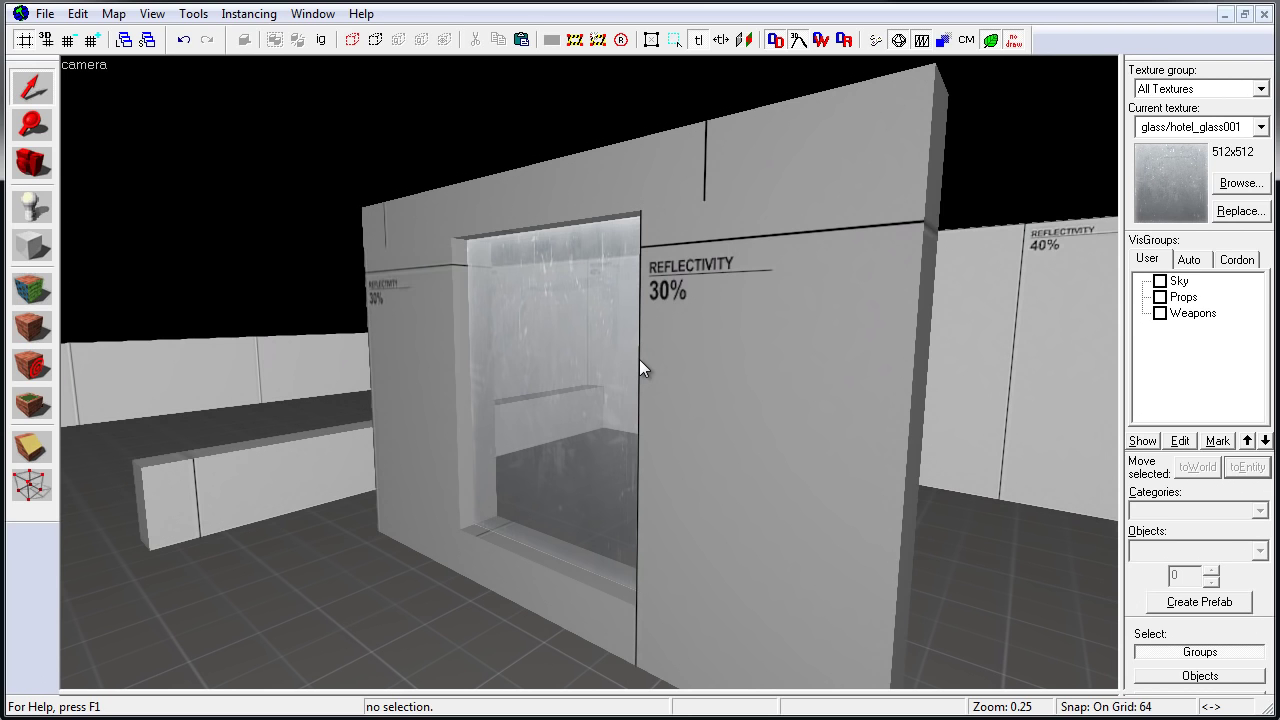
Return to the Hammer map and examine the pane's glass front and nodraw back by moving around the wall
key(z)
key(w)
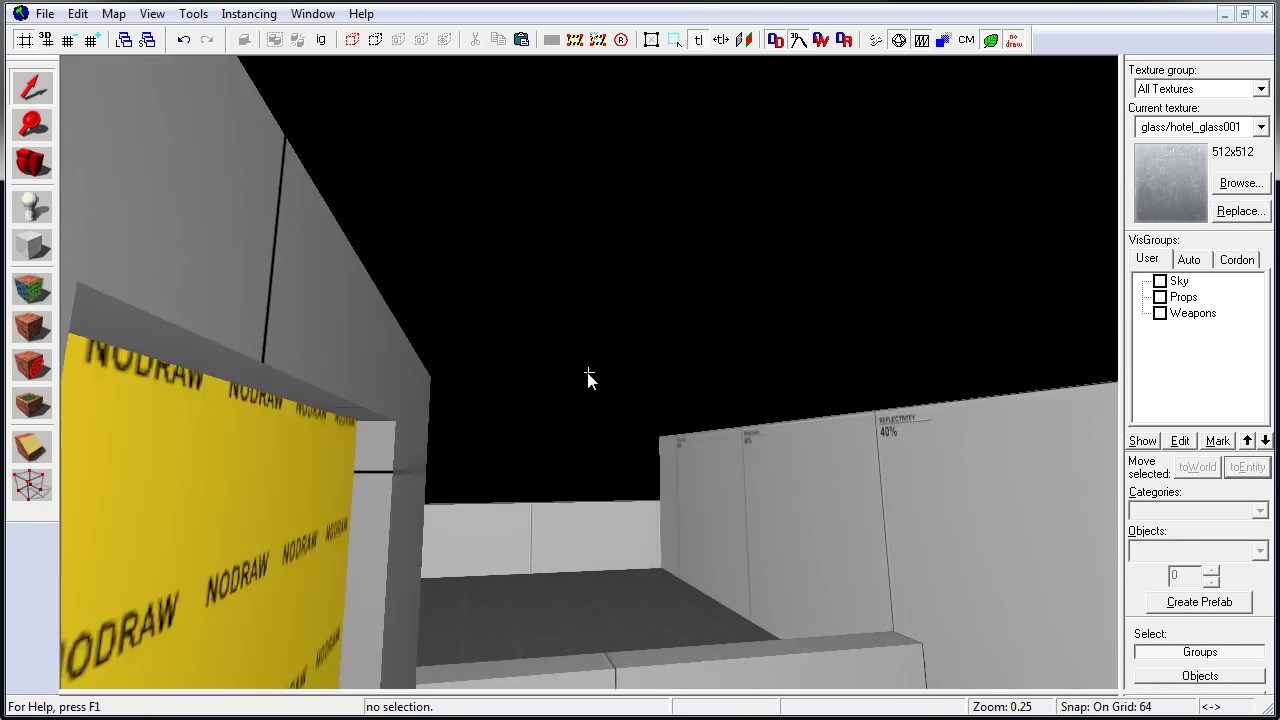
key(w)
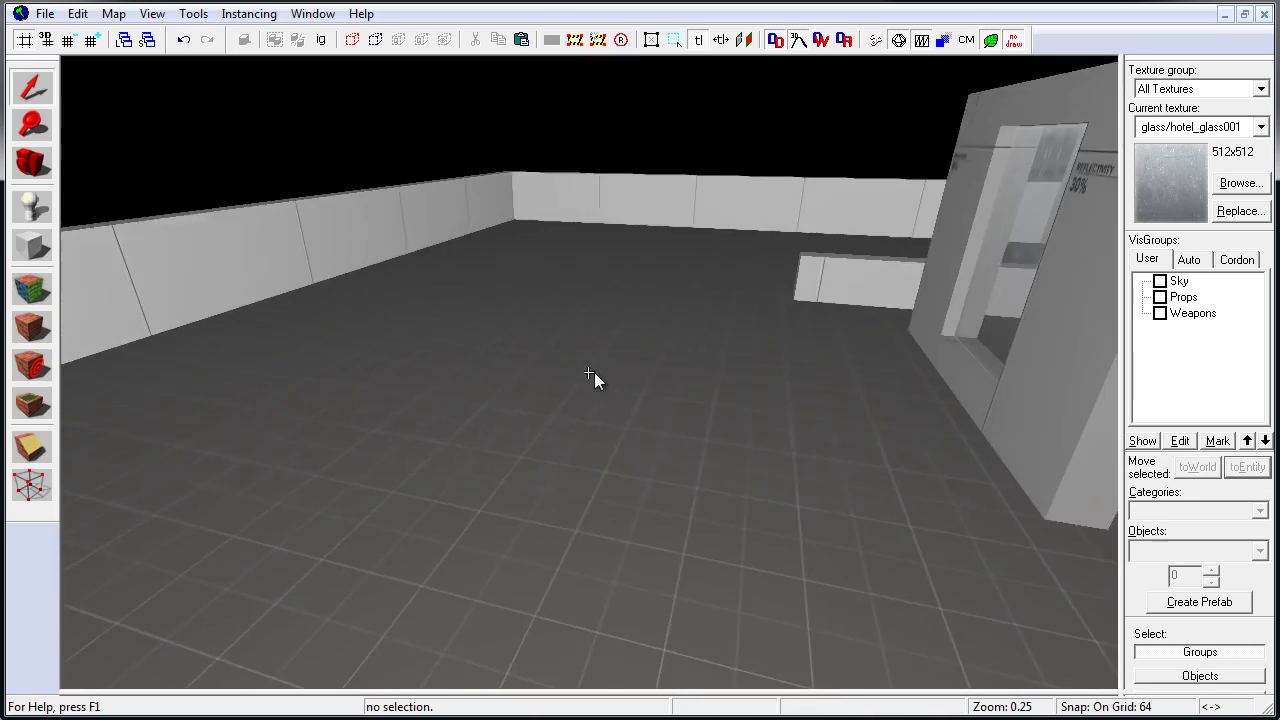
key(w)
key(s)
key(w)
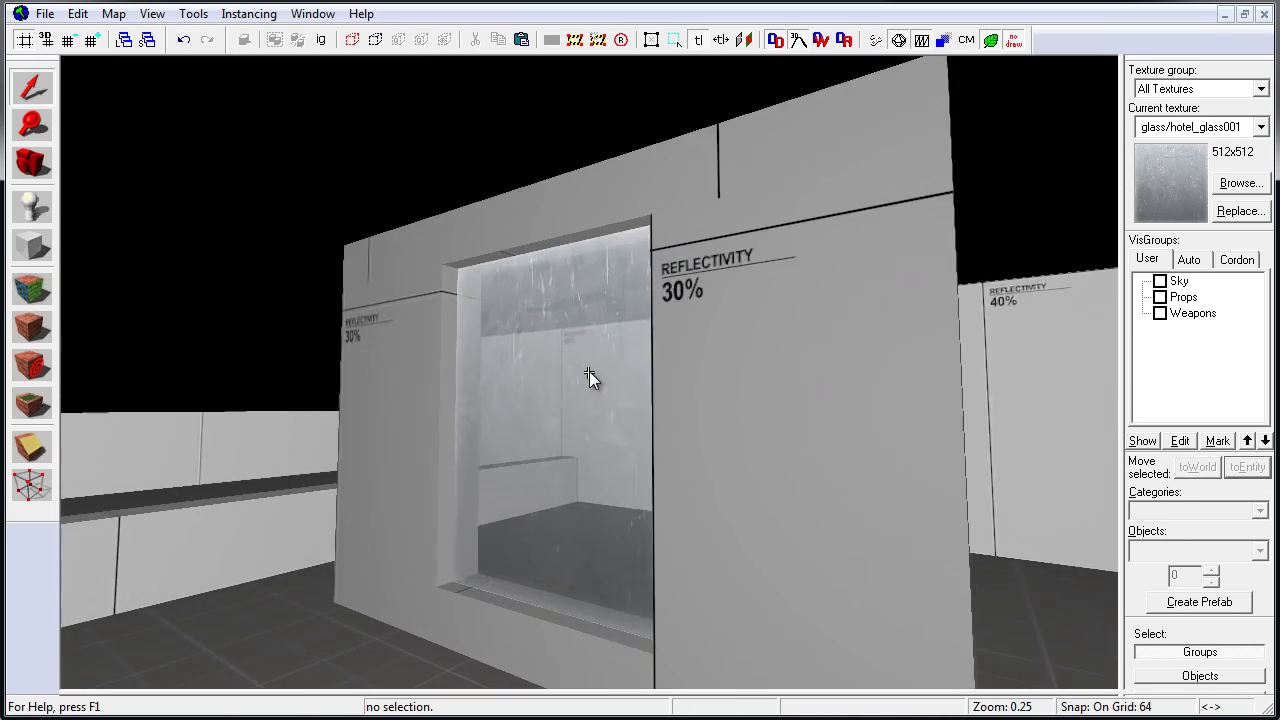
key(s)
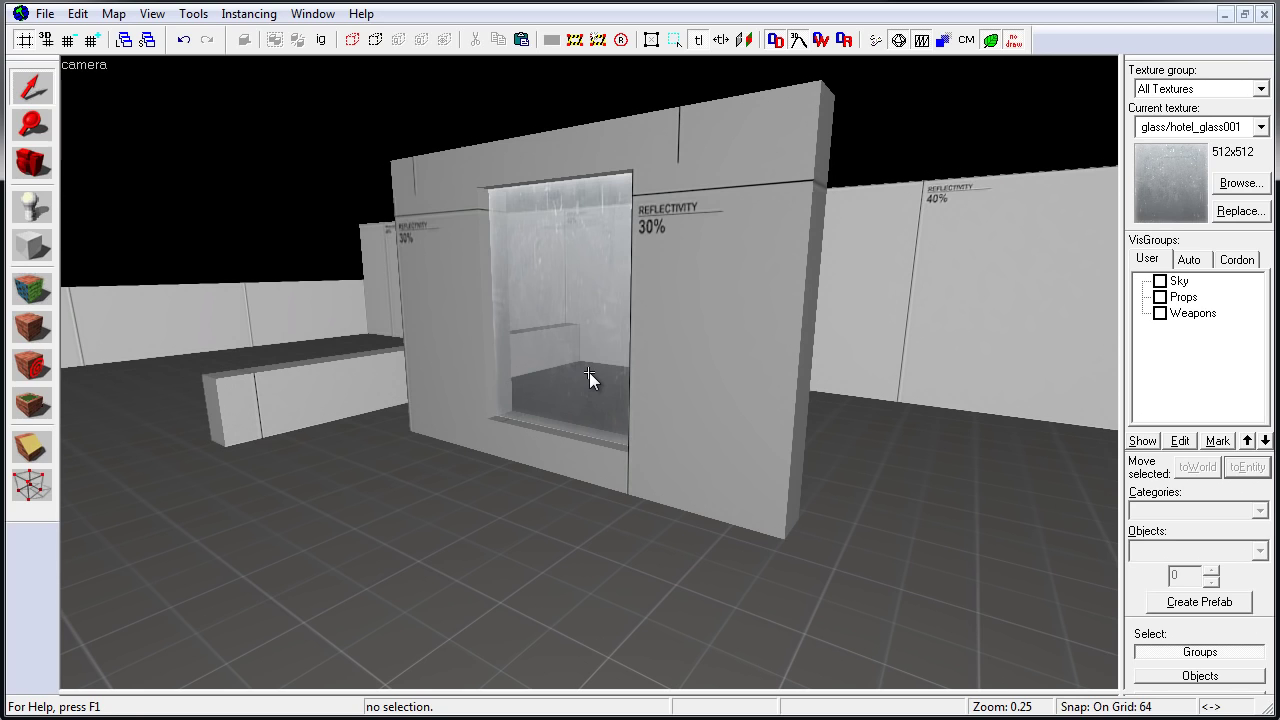
key(Up)
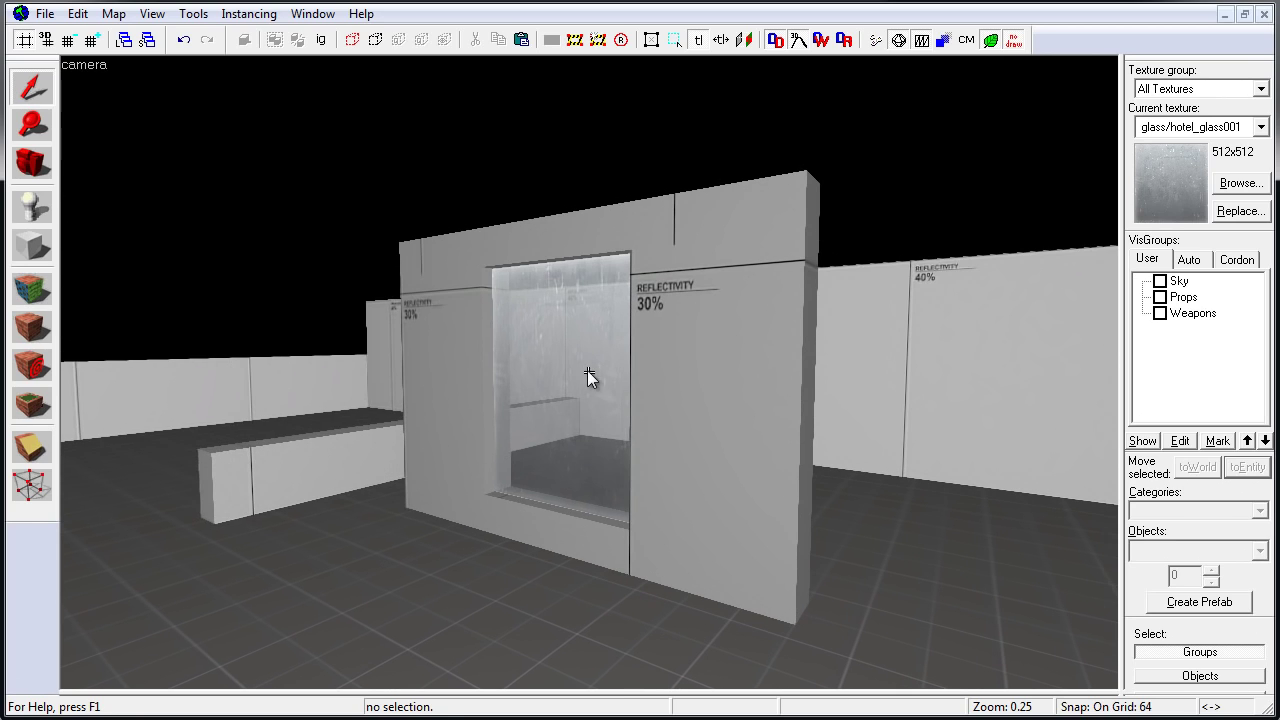
Apply glass/hotel_glass001 to the pane's nodraw back face with the Face Edit Sheet and fit the texture to the face
click(32, 288)
click(611, 399)
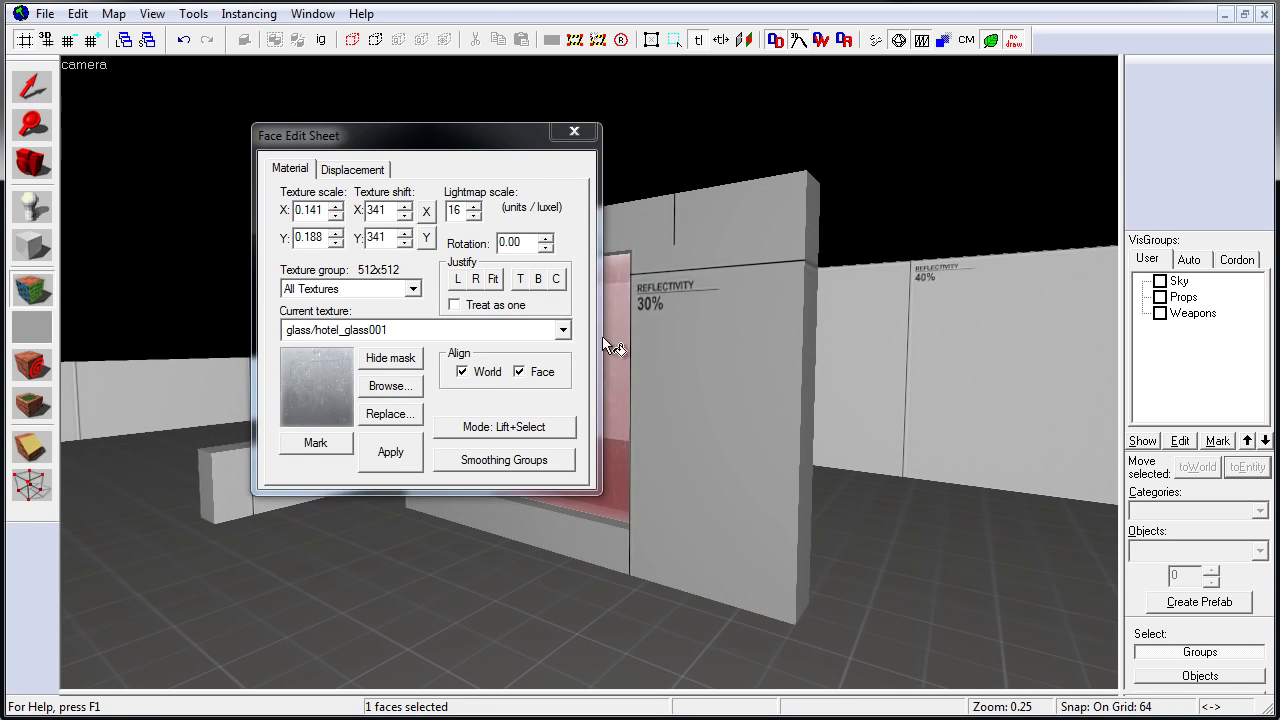
drag(487, 147, 355, 152)
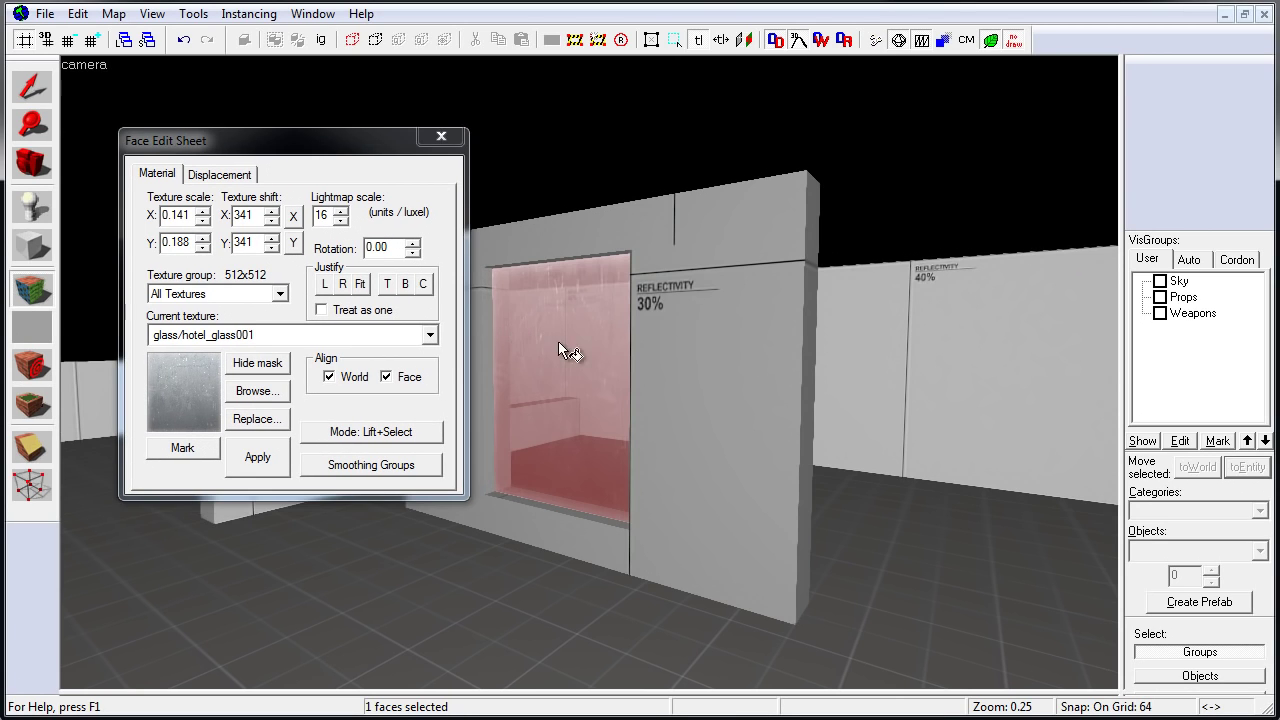
key(Up)
key(Left)
key(Up)
key(Left)
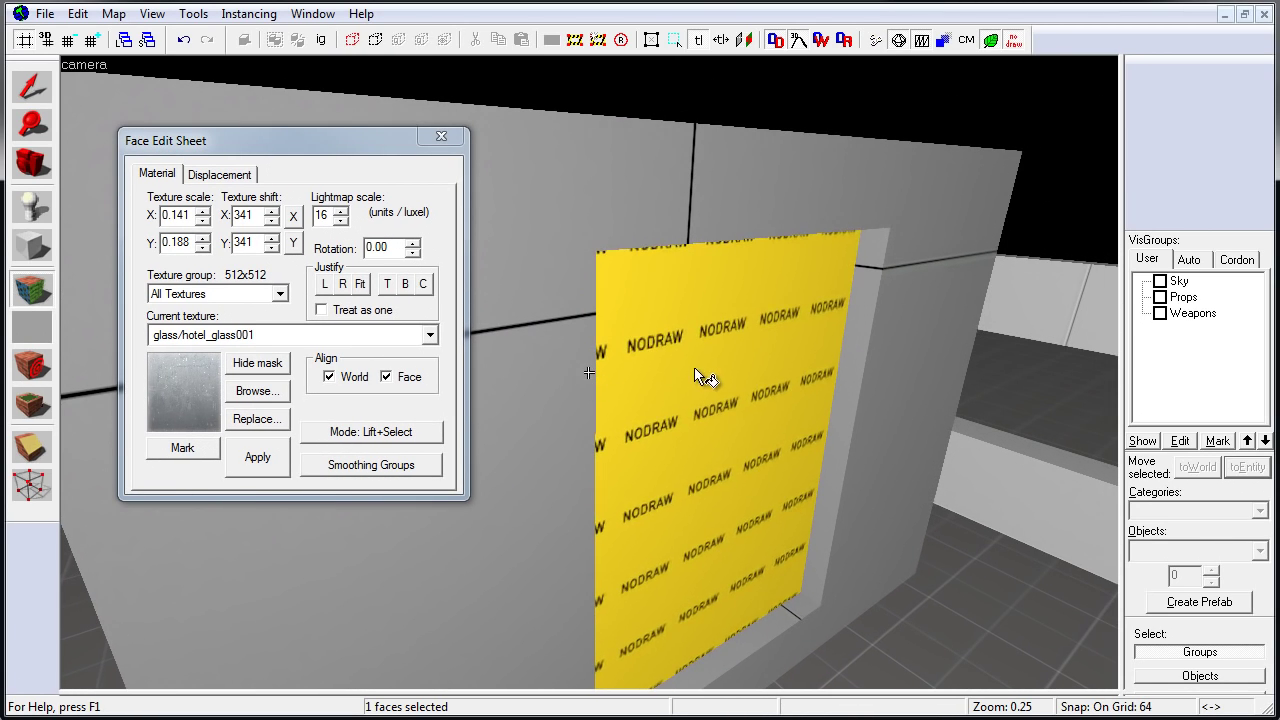
right_click(705, 372)
click(707, 372)
click(360, 283)
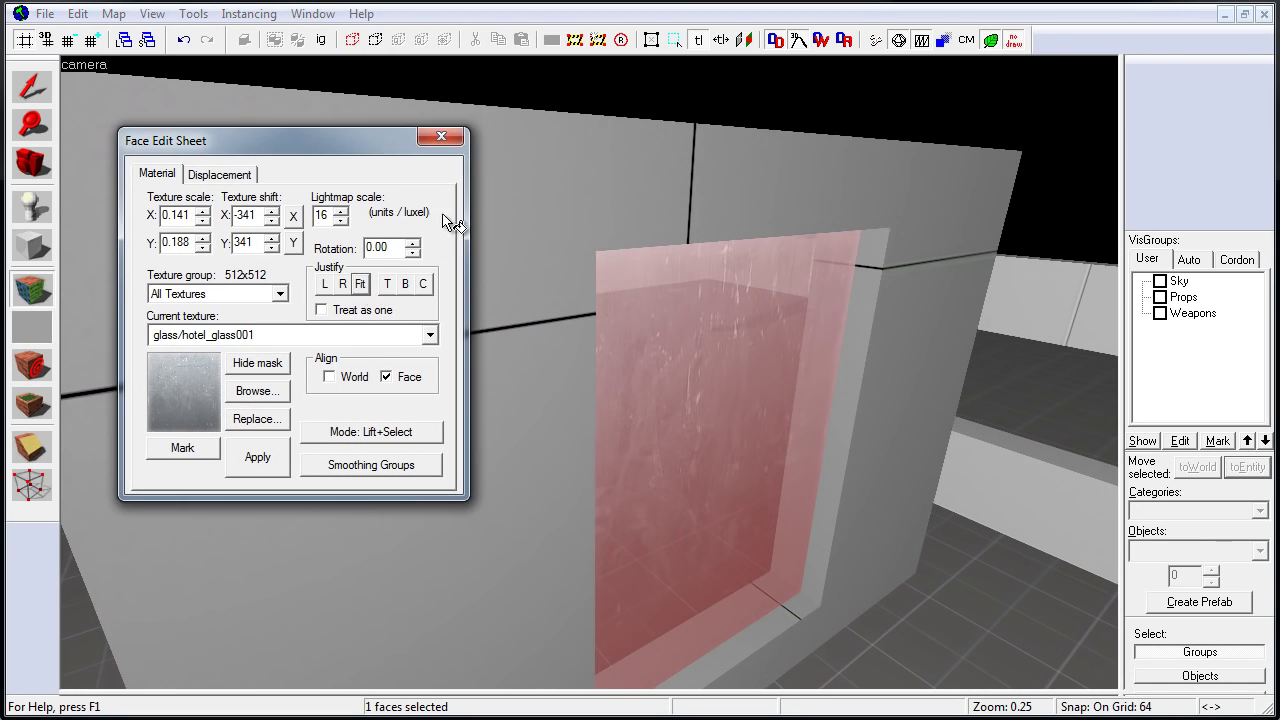
click(457, 139)
Examine the pane around the wall and from inside it, checking both glass faces and the nodraw edges
key(Down)
key(Left)
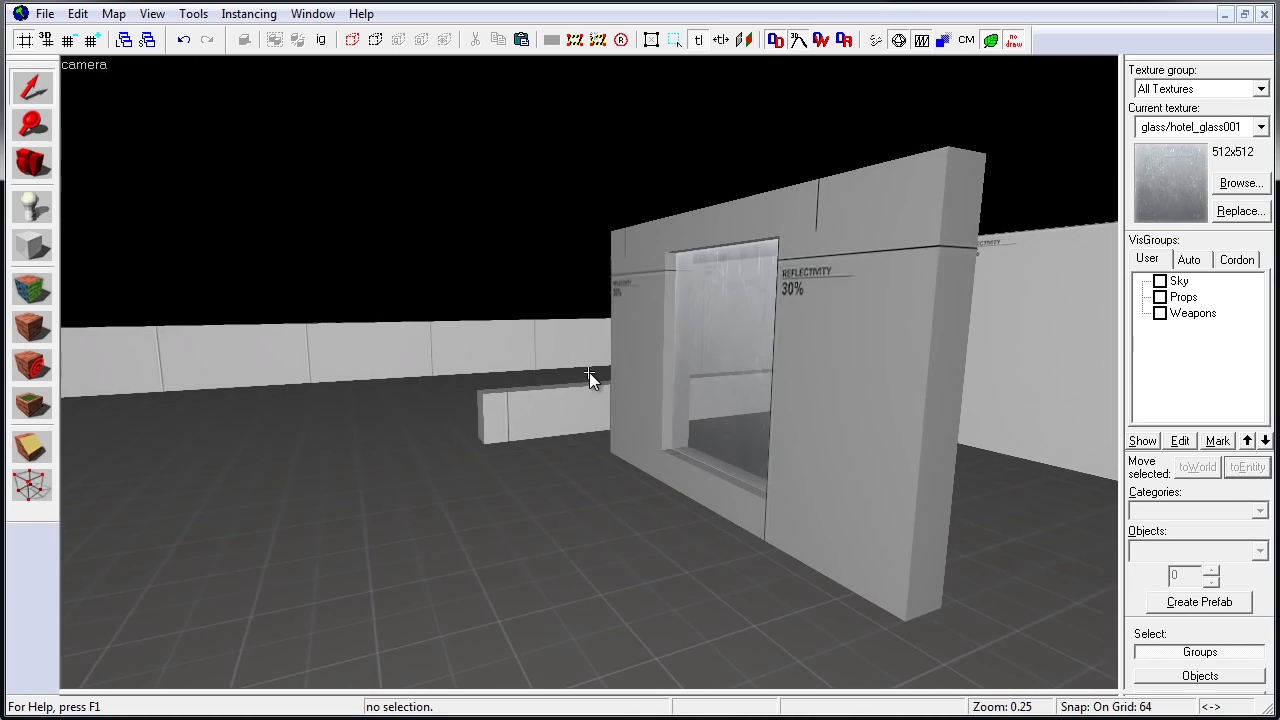
key(Up)
key(Left)
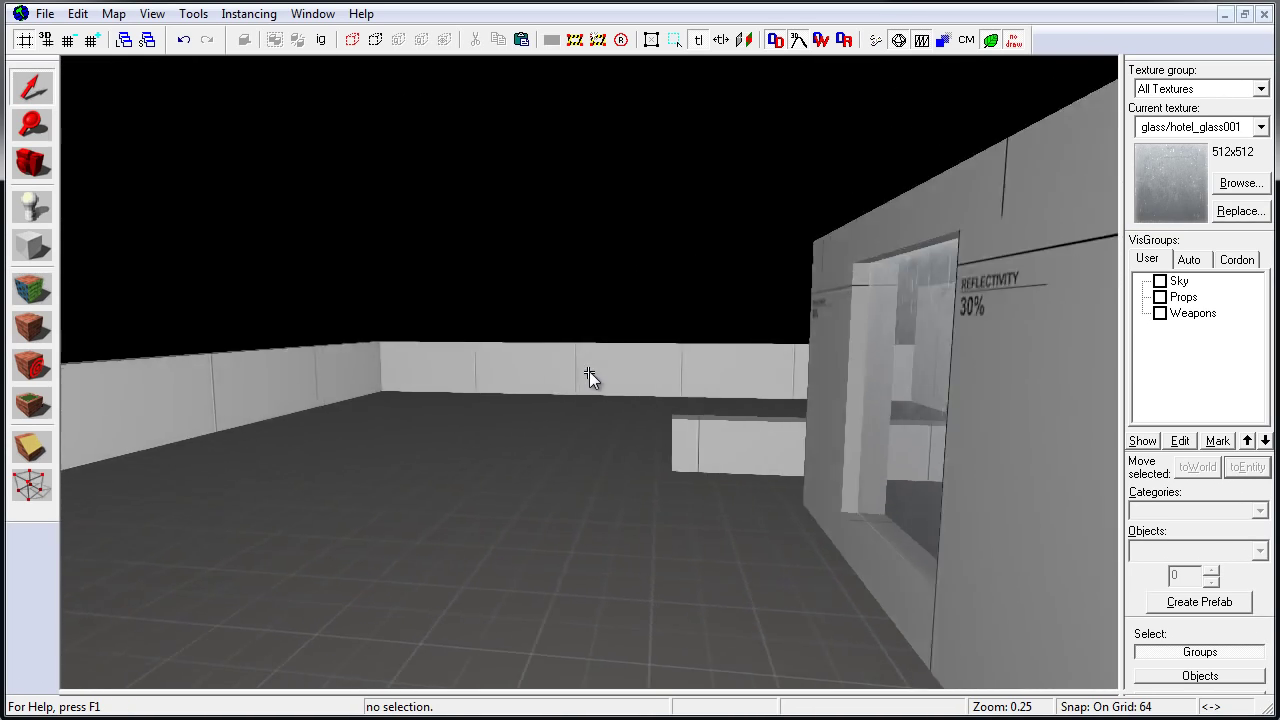
key(Right)
key(Up)
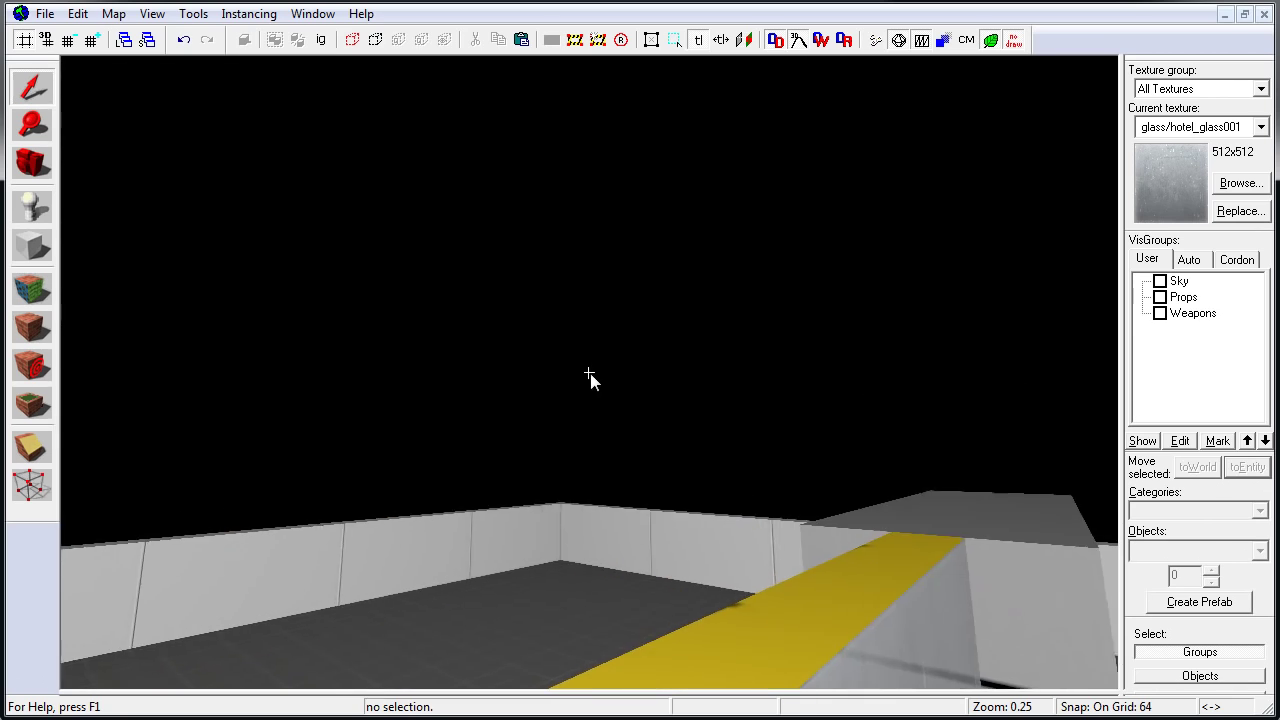
key(Right)
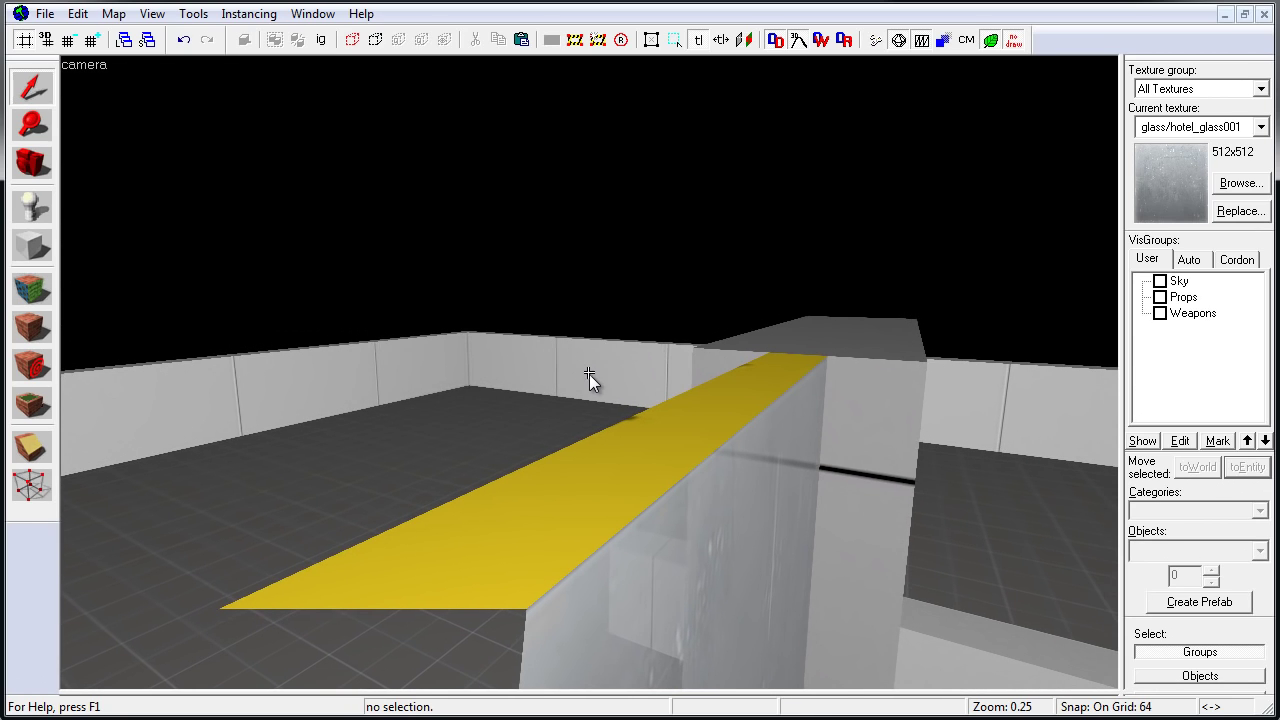
key(Right)
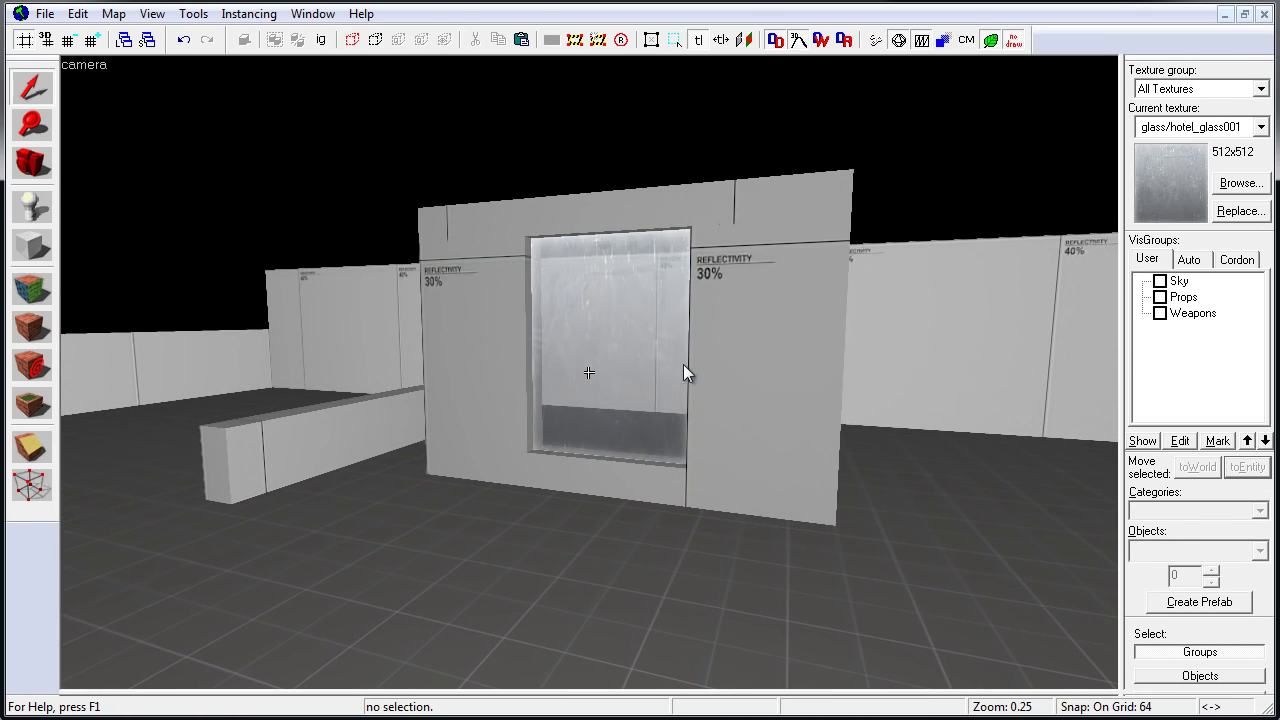
Turn on the Sky visgroup and run the map in the game
click(1159, 281)
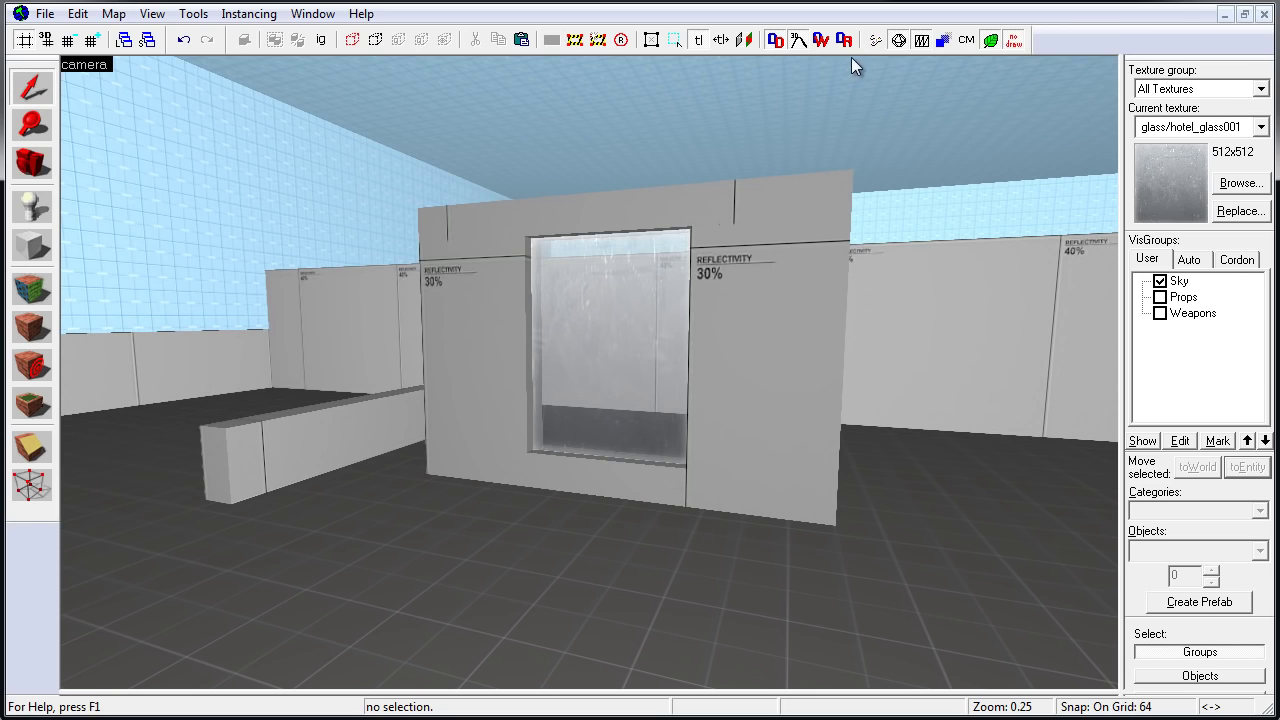
click(875, 45)
click(772, 473)
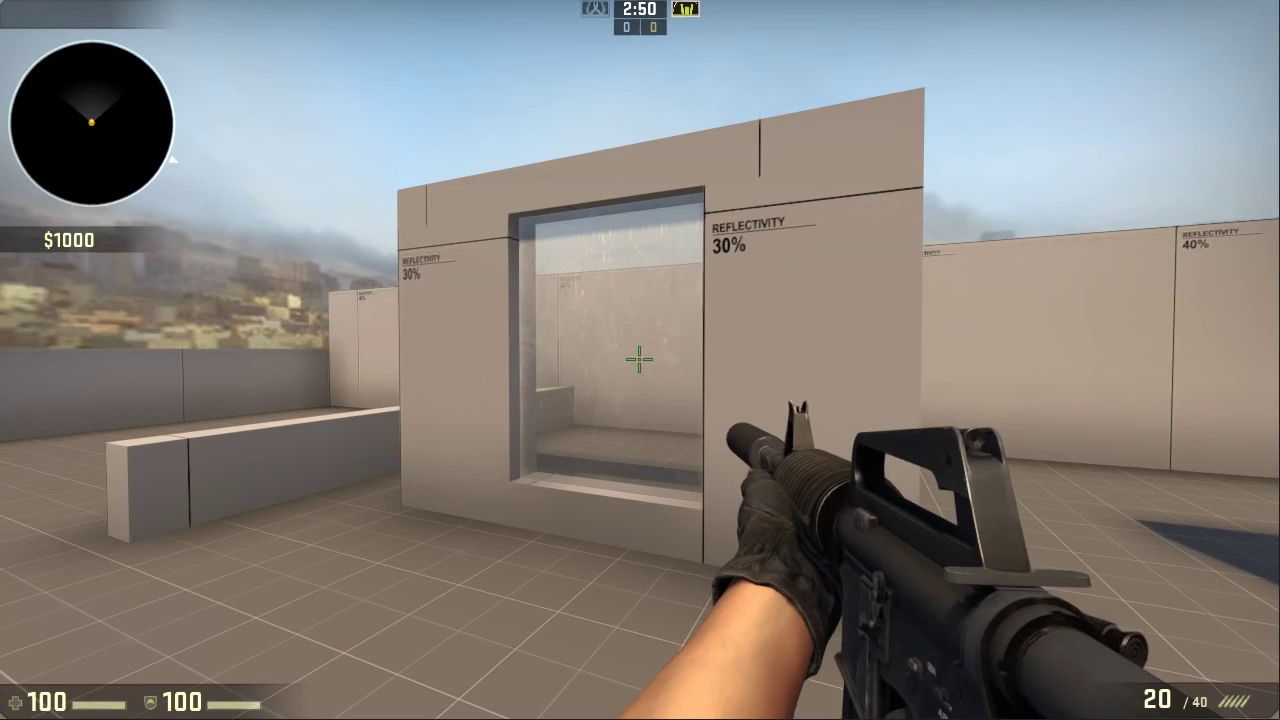
Walk around the double-sided glass window in game, view it from both sides and shoot the pane with the rifle
key(w)
key(a)
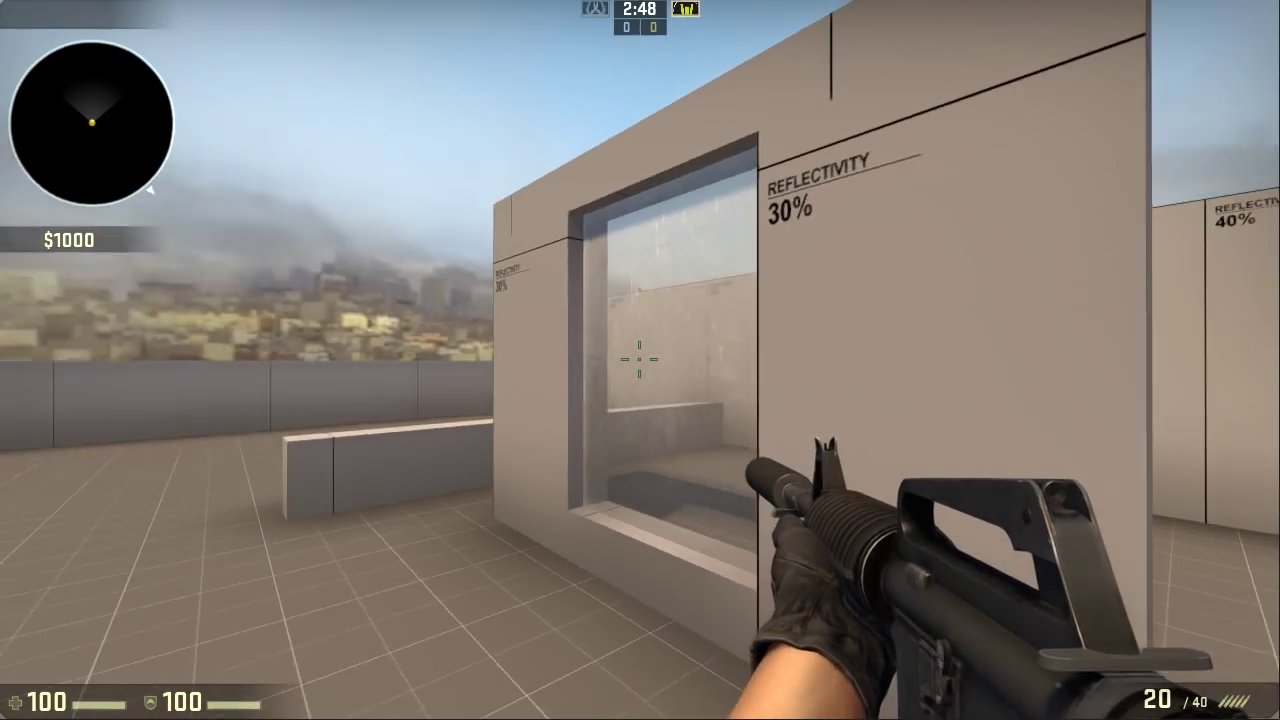
key(w)
key(a)
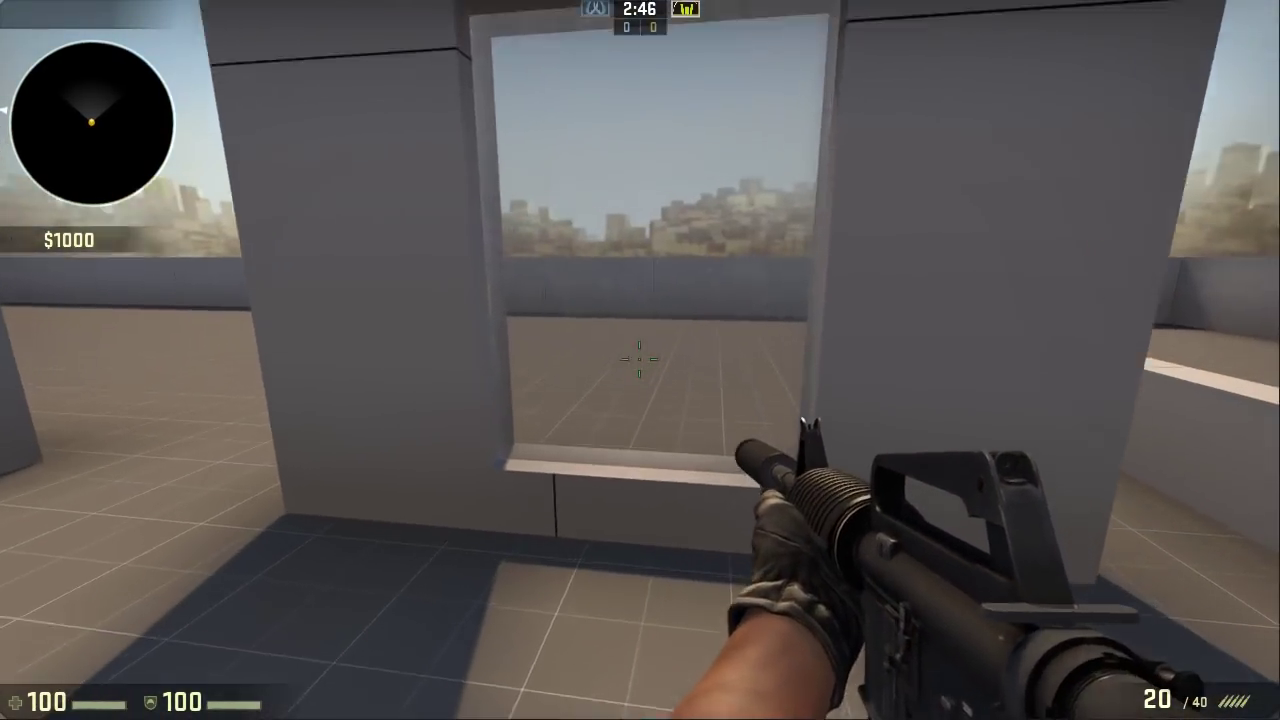
key(w)
key(a)
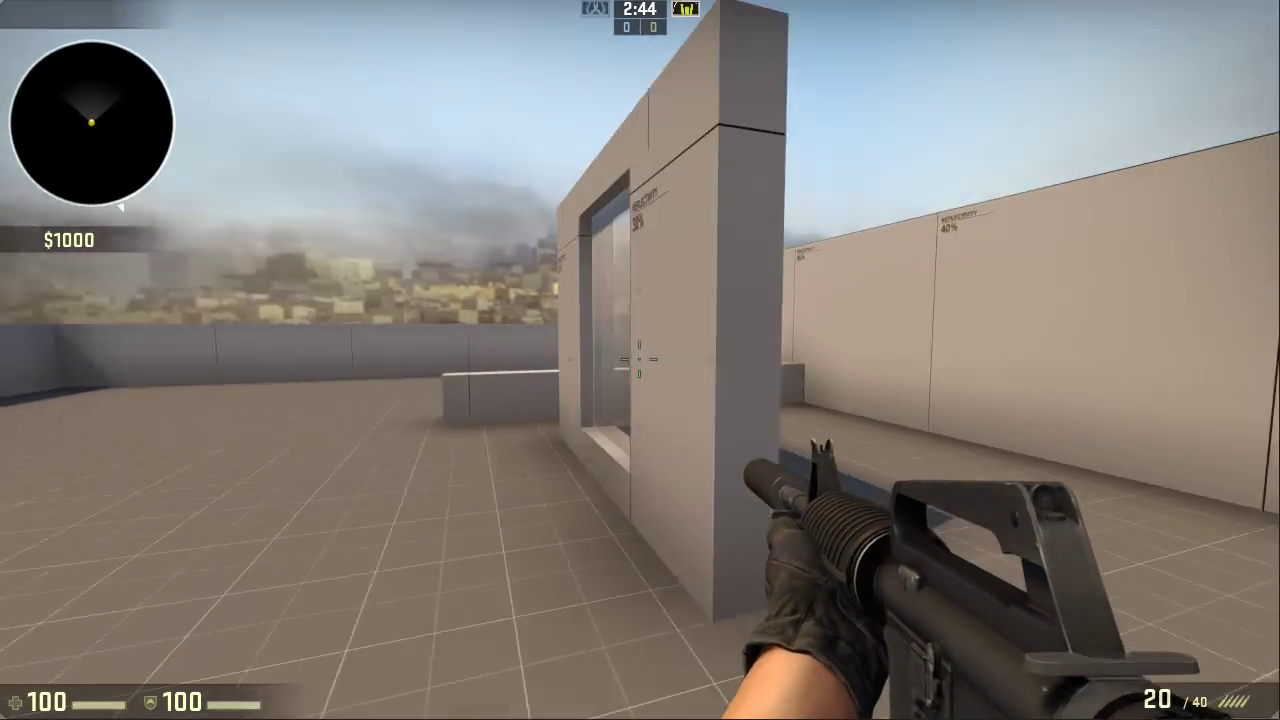
key(s)
click(640, 360)
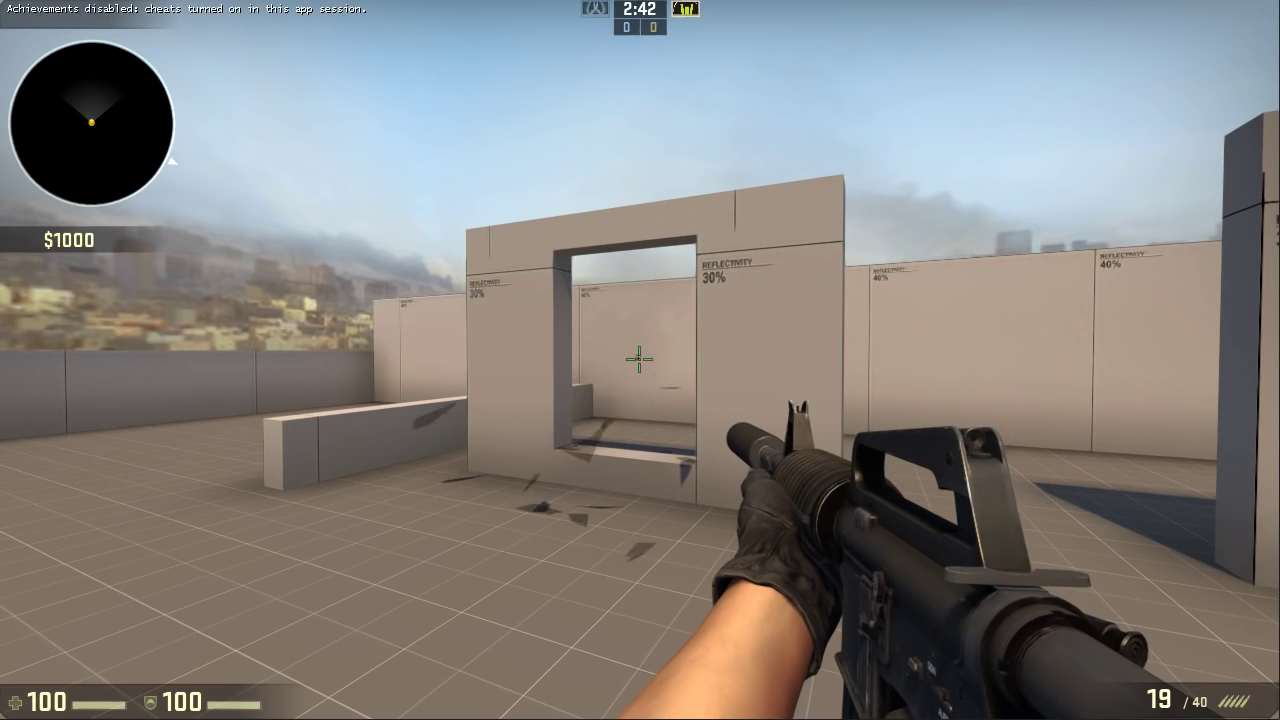
Switch back to Hammer, select the func_breakable pane, examine its textured sides and clear the selection
key(alt+Tab)
click(625, 347)
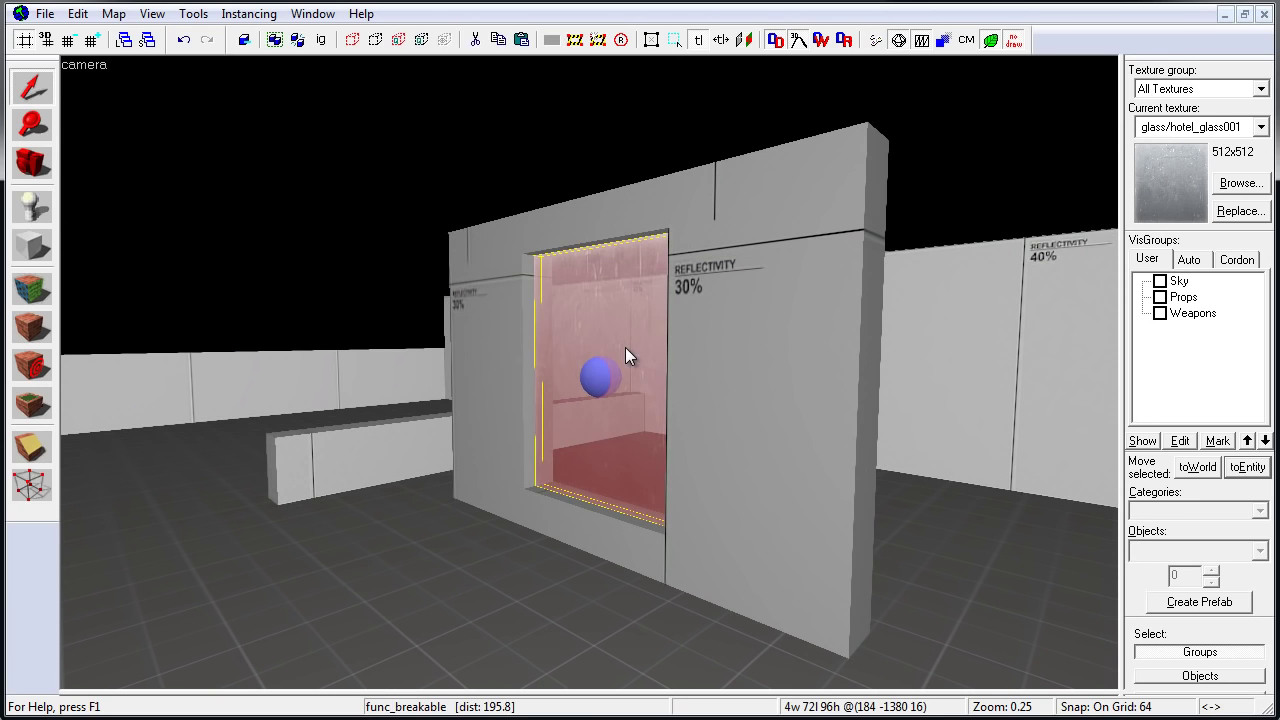
key(z)
key(w)
key(a)
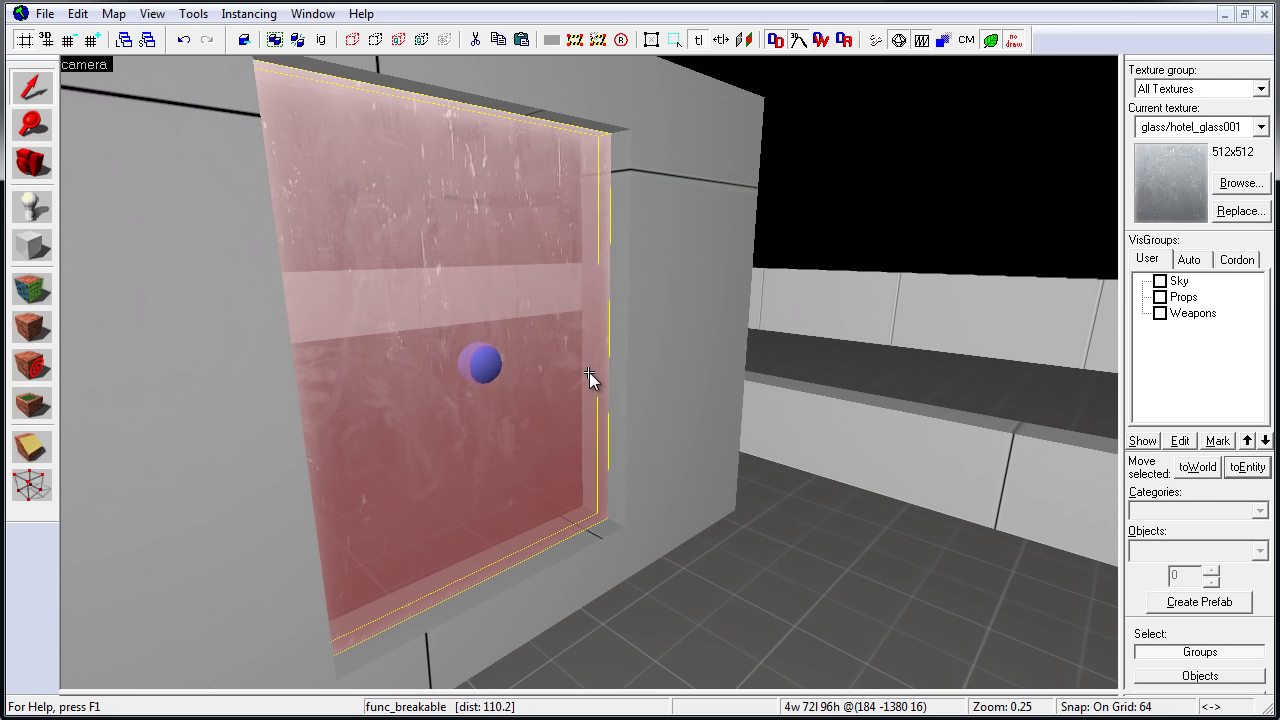
key(s)
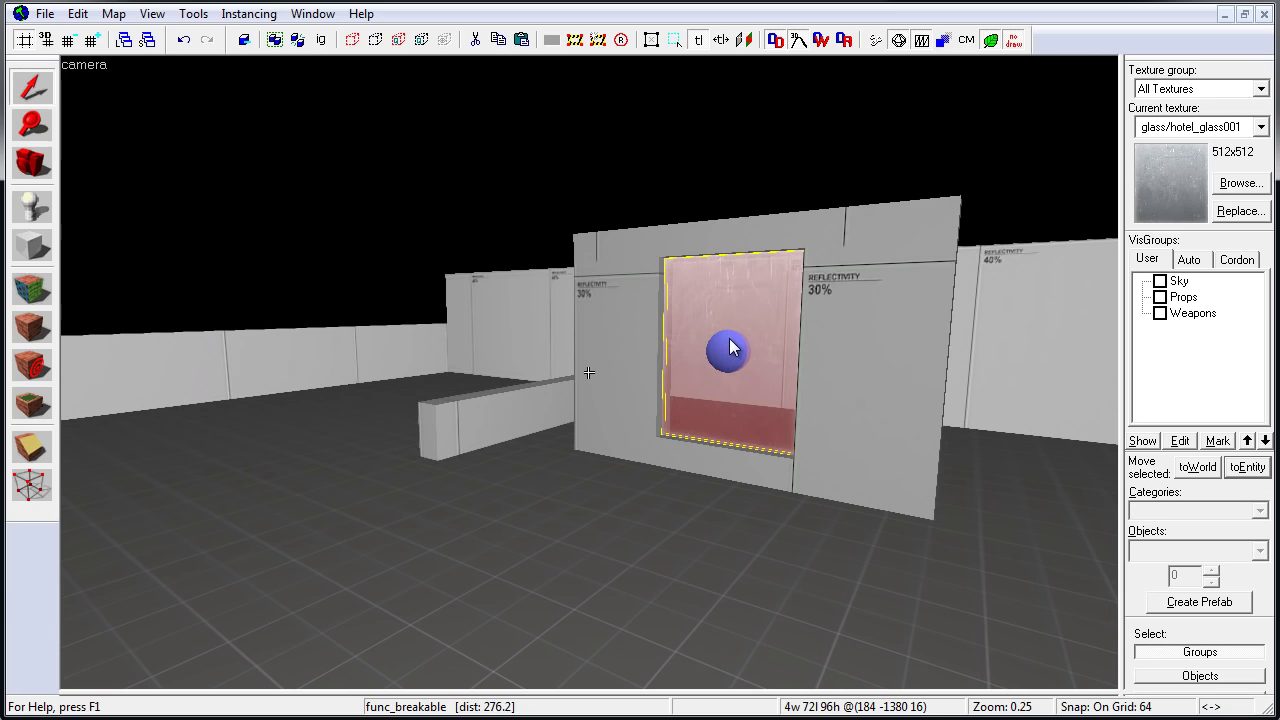
key(Escape)
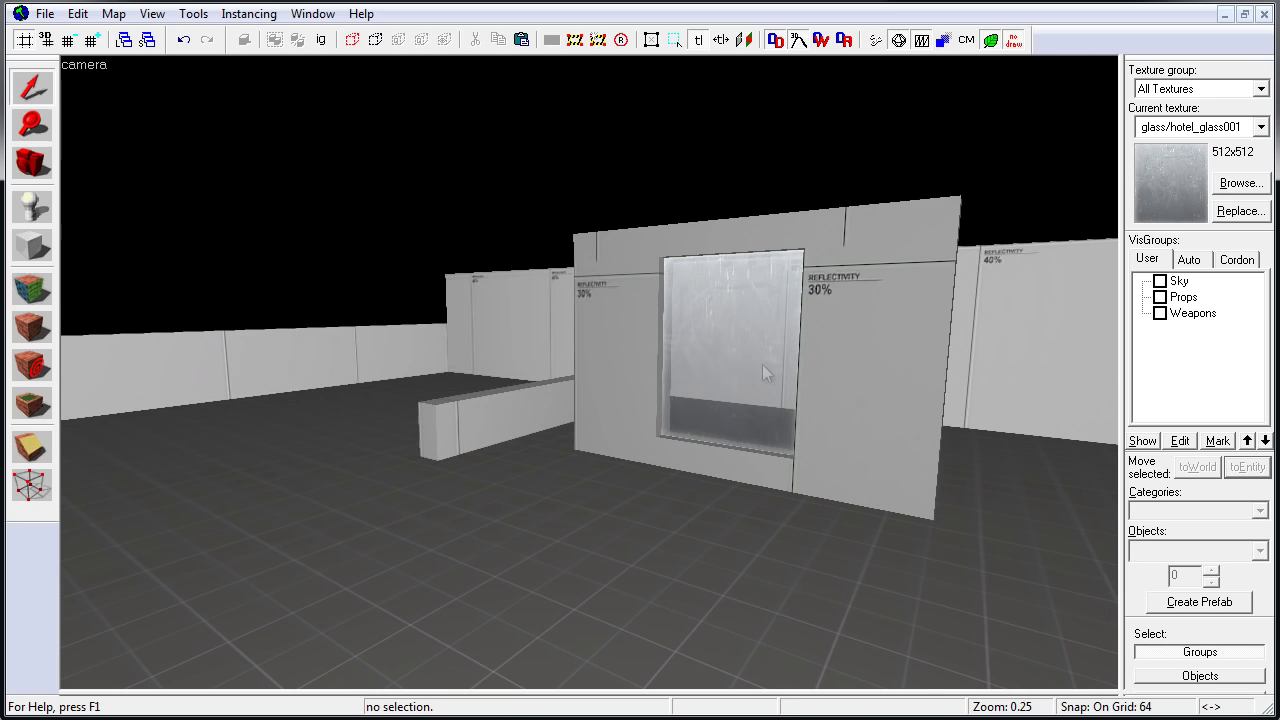
Select the func_breakable pane again, examine its glass in the wall opening and clear the selection
click(762, 365)
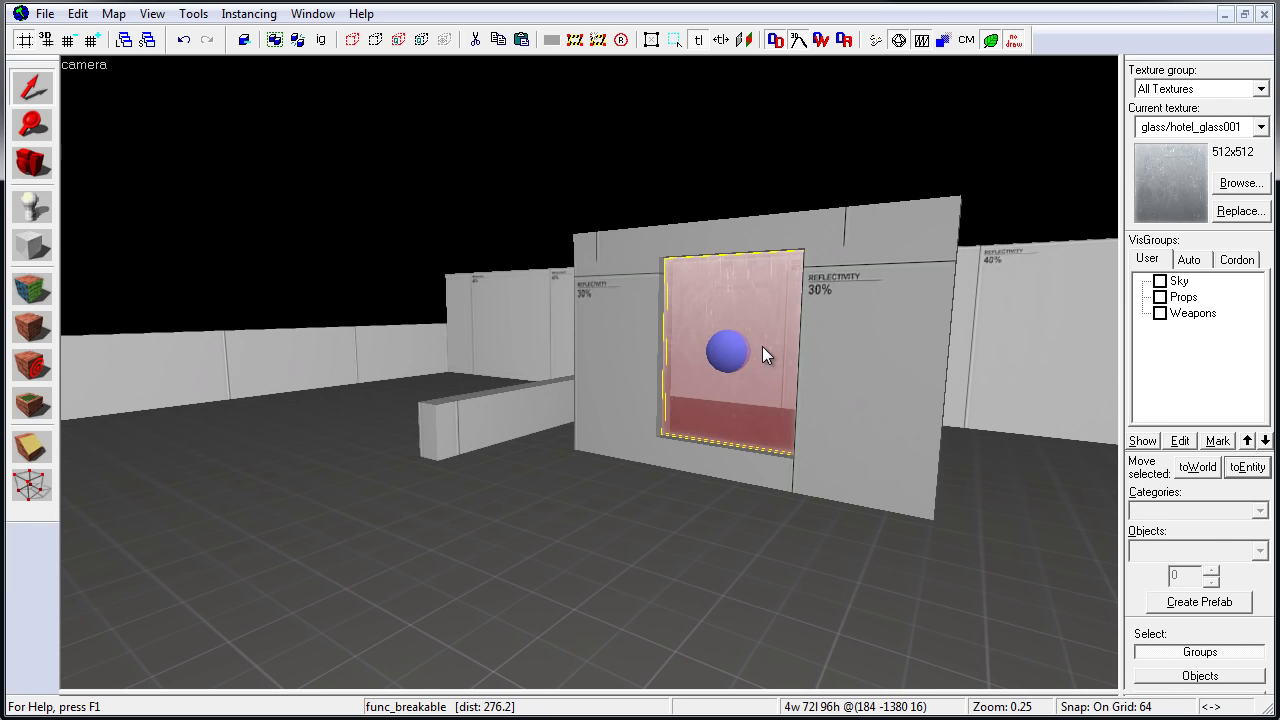
ctrl+click(762, 346)
ctrl+click(762, 346)
ctrl+click(762, 346)
ctrl+click(762, 346)
key(z)
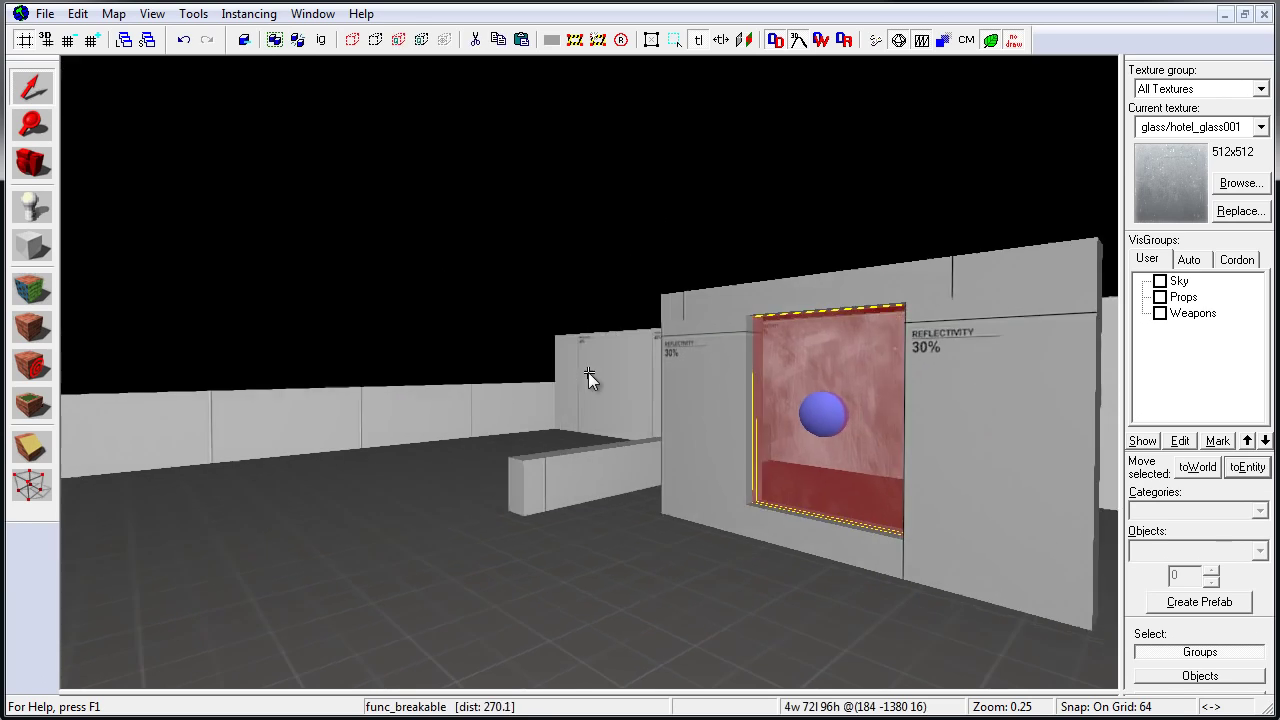
key(w)
key(s)
key(z)
key(Escape)
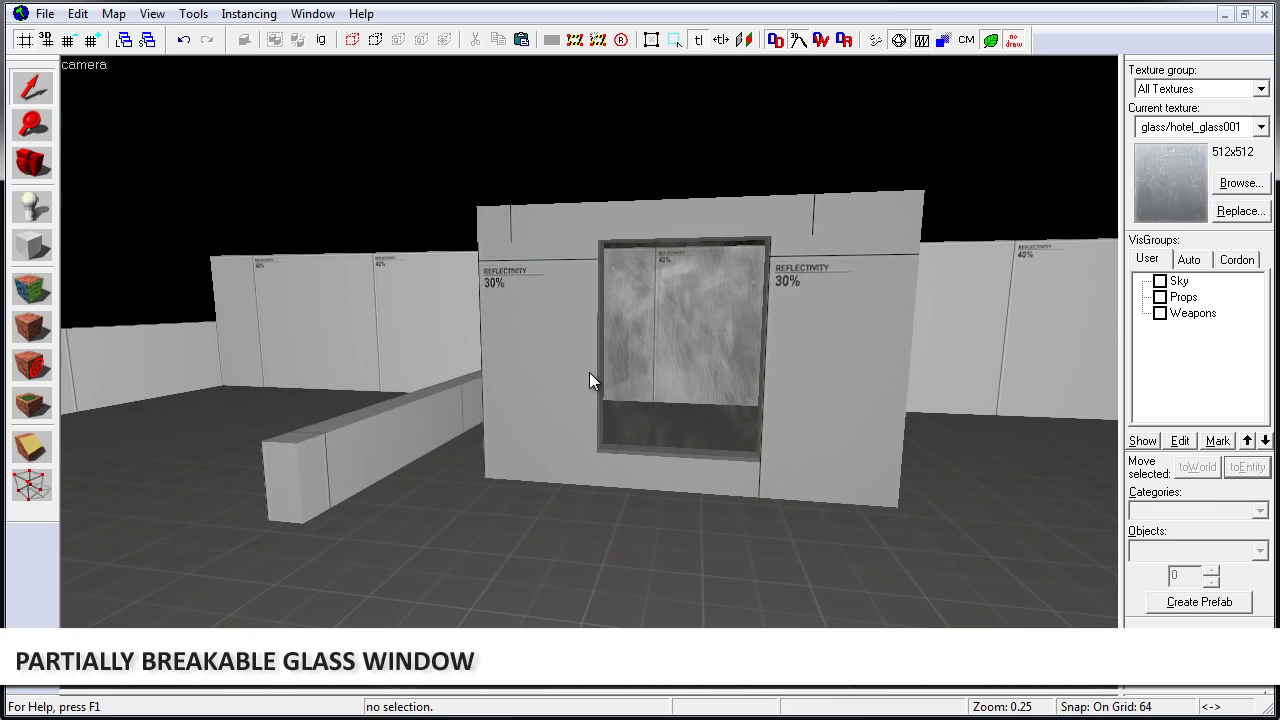
Shoot several panes of the Back Courtyard window with the AK-47 in game to examine how partially breakable glass shatters
click(688, 312)
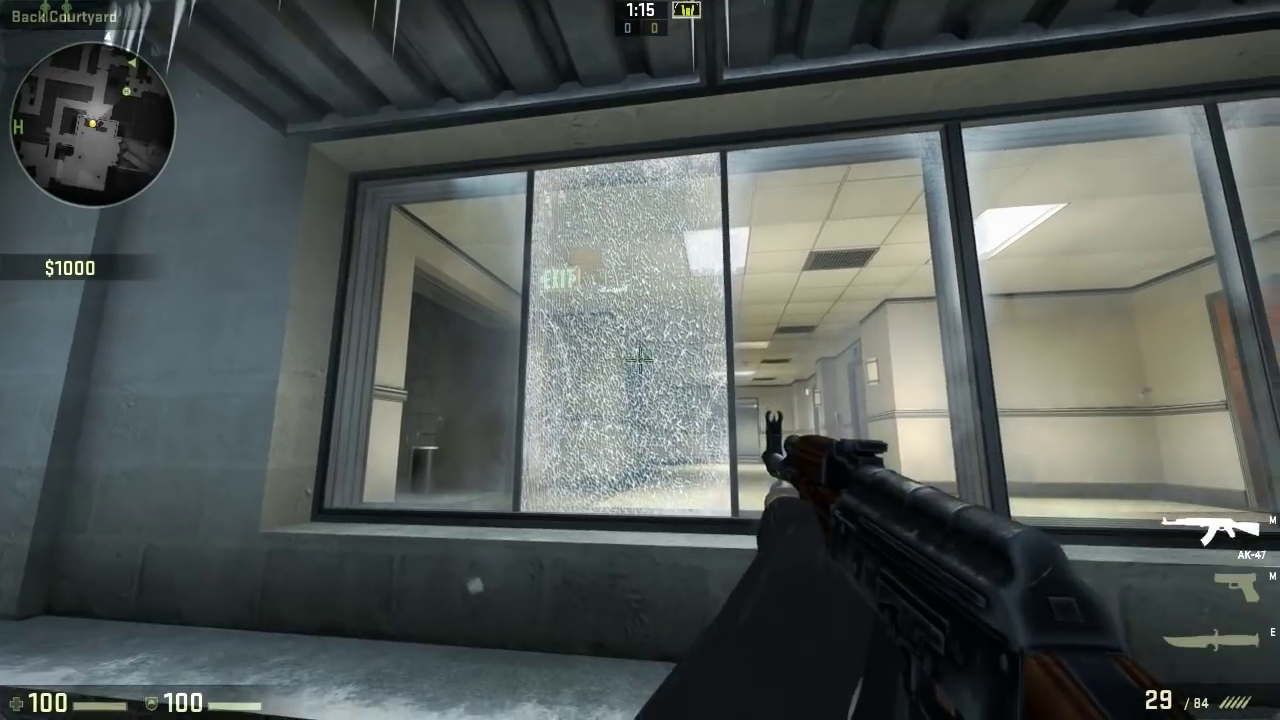
click(640, 360)
click(640, 360)
click(640, 360)
click(640, 360)
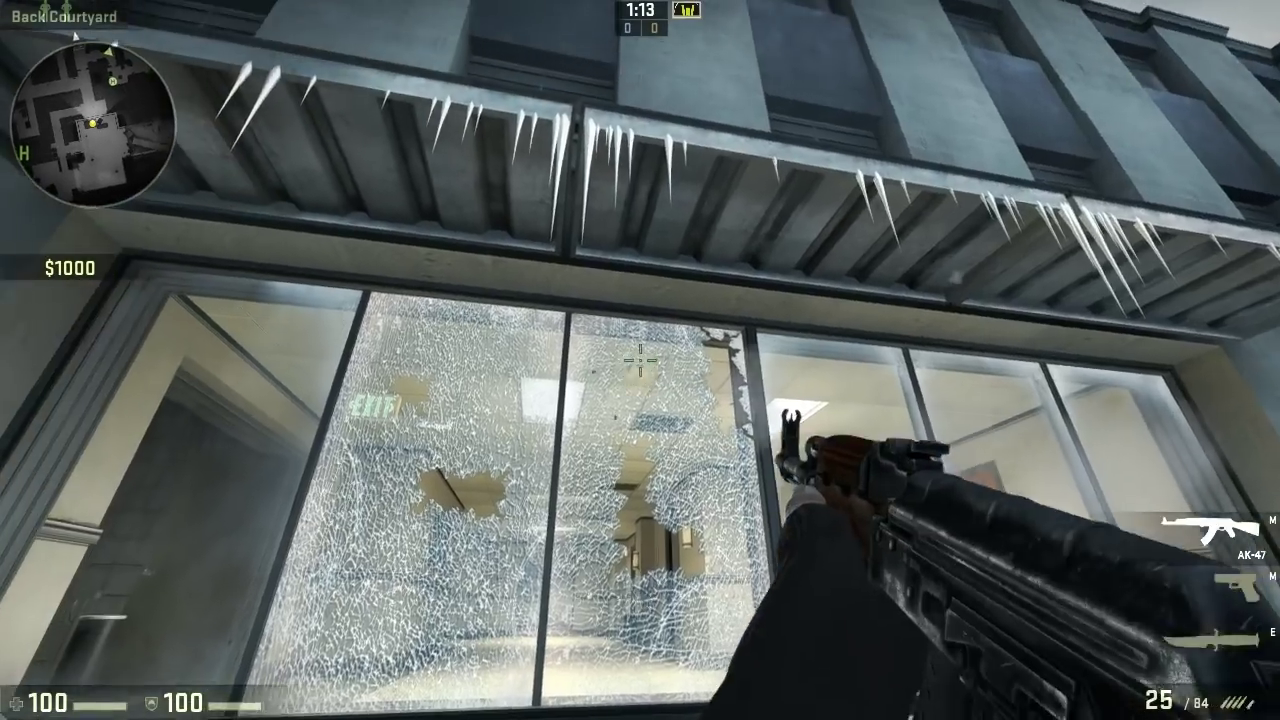
click(640, 360)
click(640, 360)
click(640, 360)
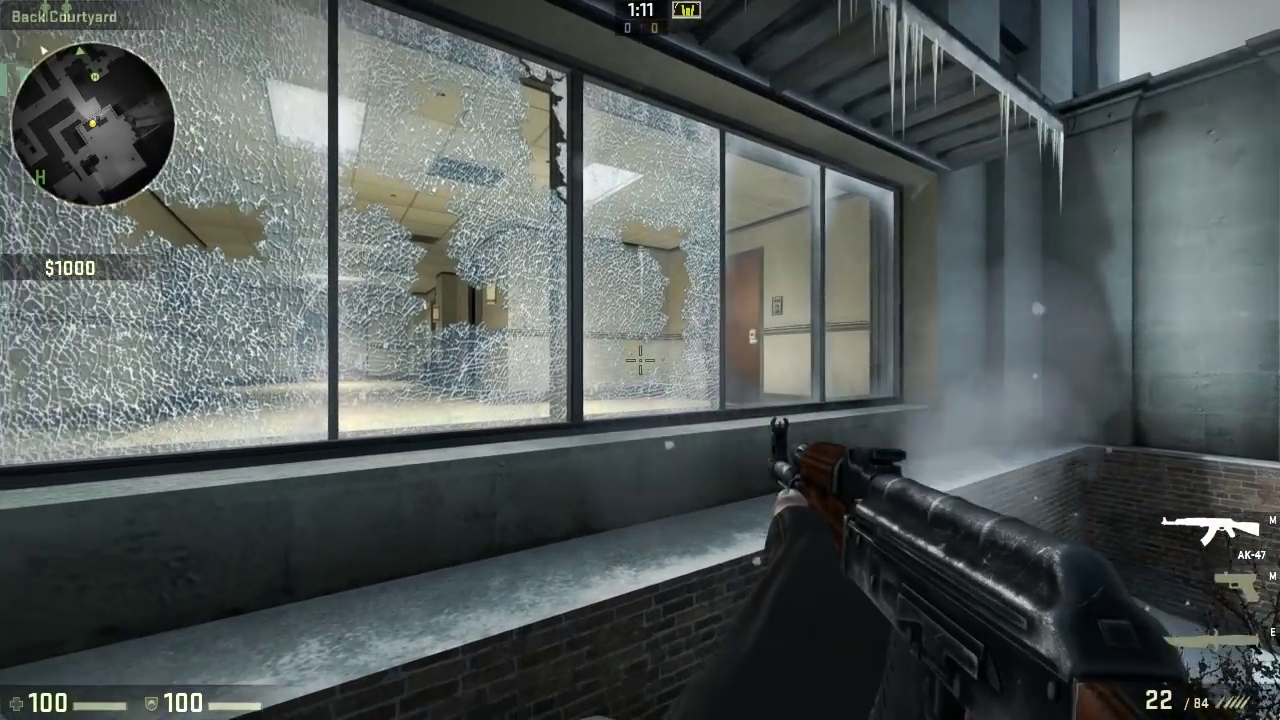
click(640, 360)
click(640, 360)
click(640, 360)
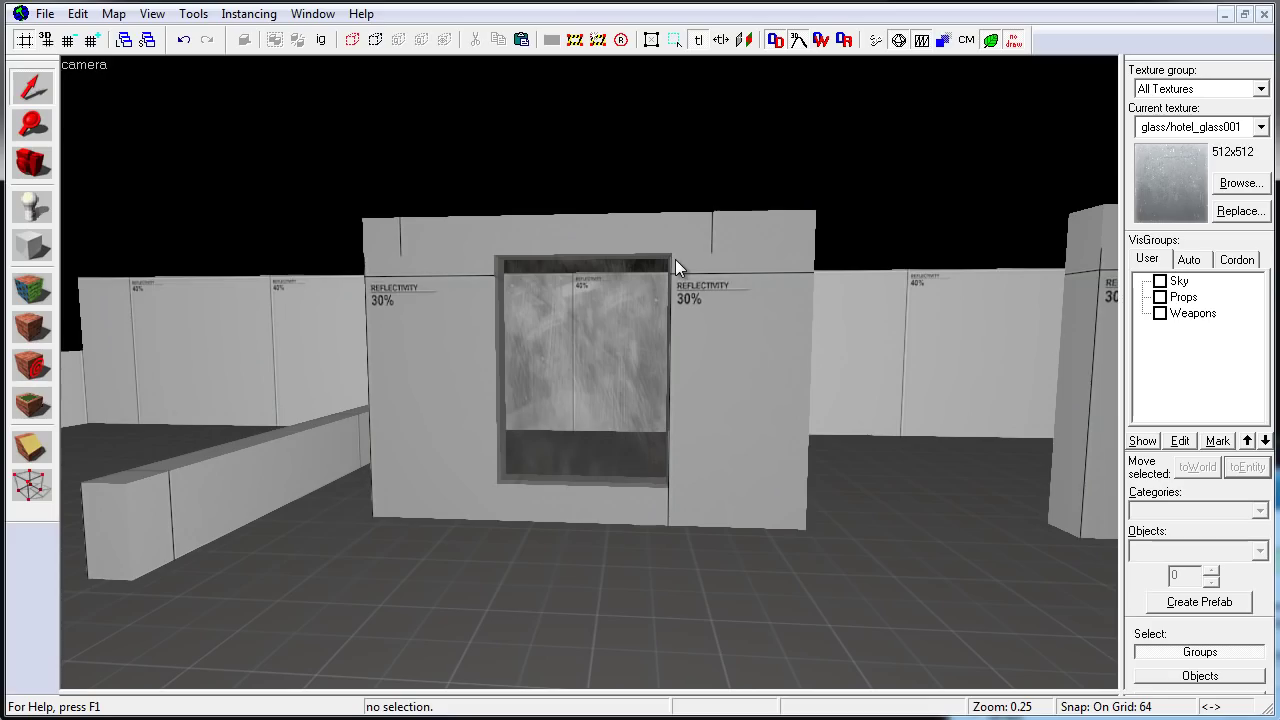
Select the wall section beside the empty window opening and choose tools/toolsnodraw as the texture for a new block
key(z)
key(d)
key(w)
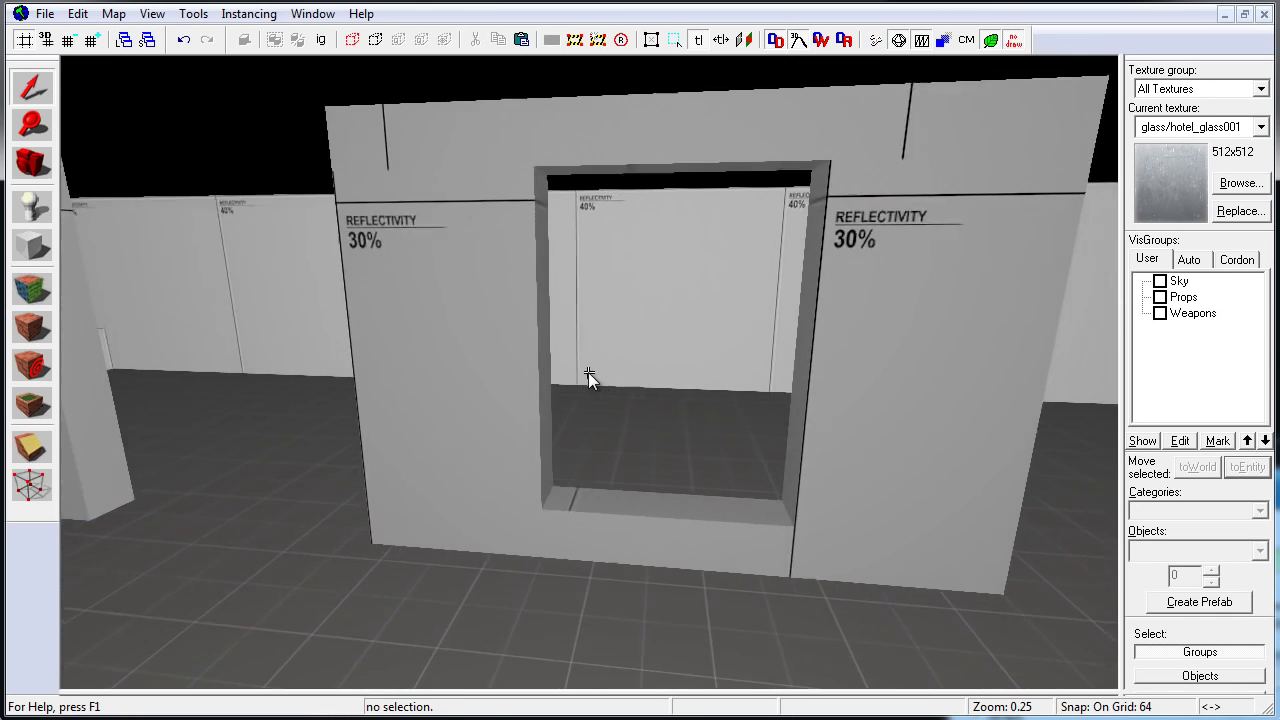
key(s)
click(575, 371)
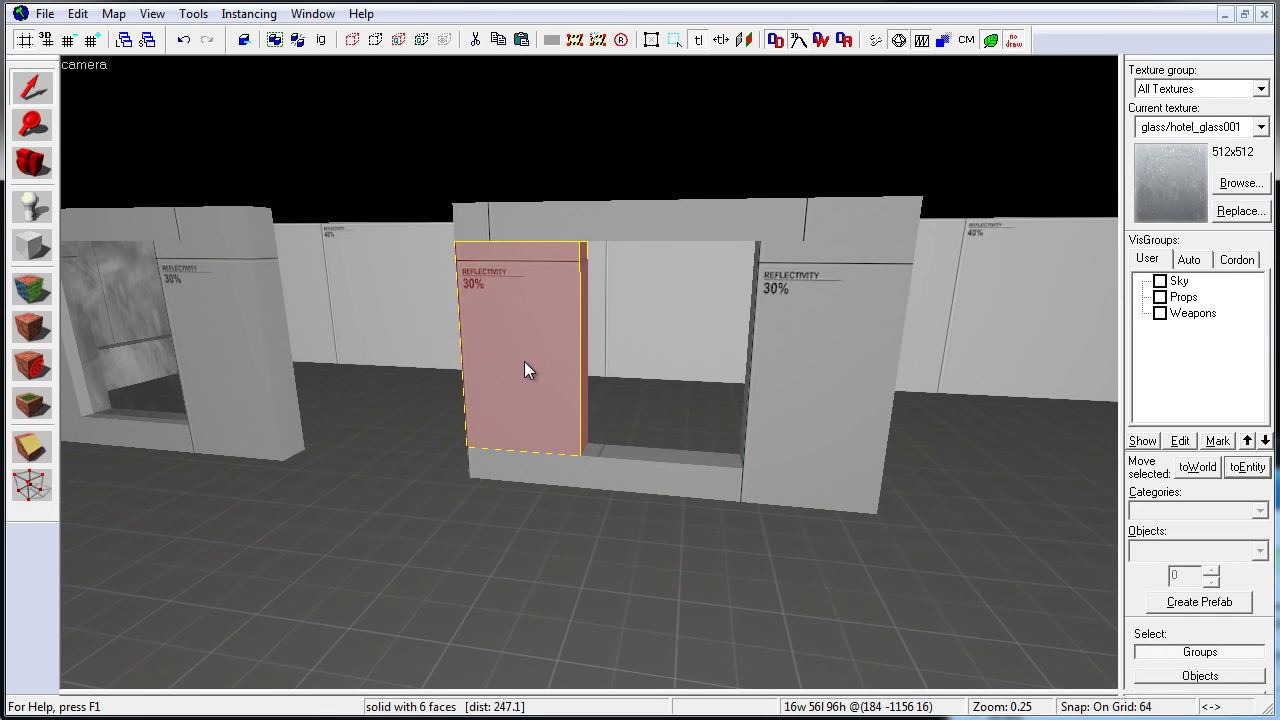
click(22, 248)
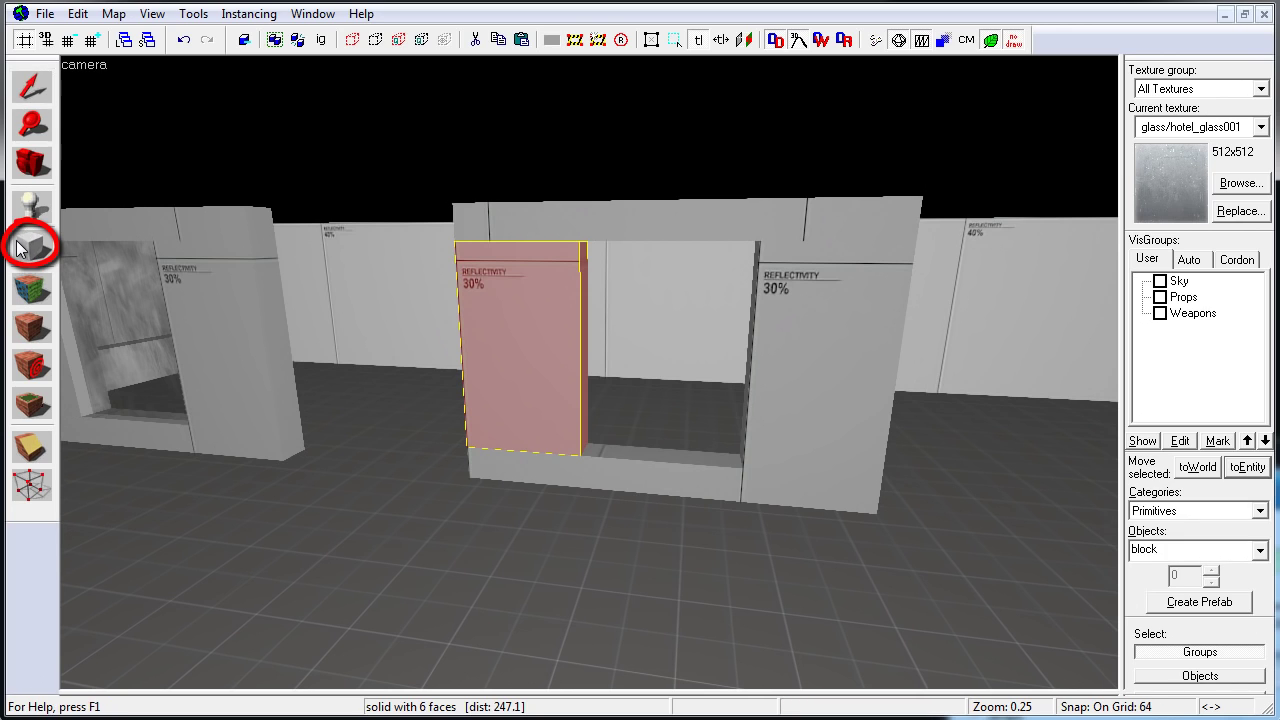
click(1238, 183)
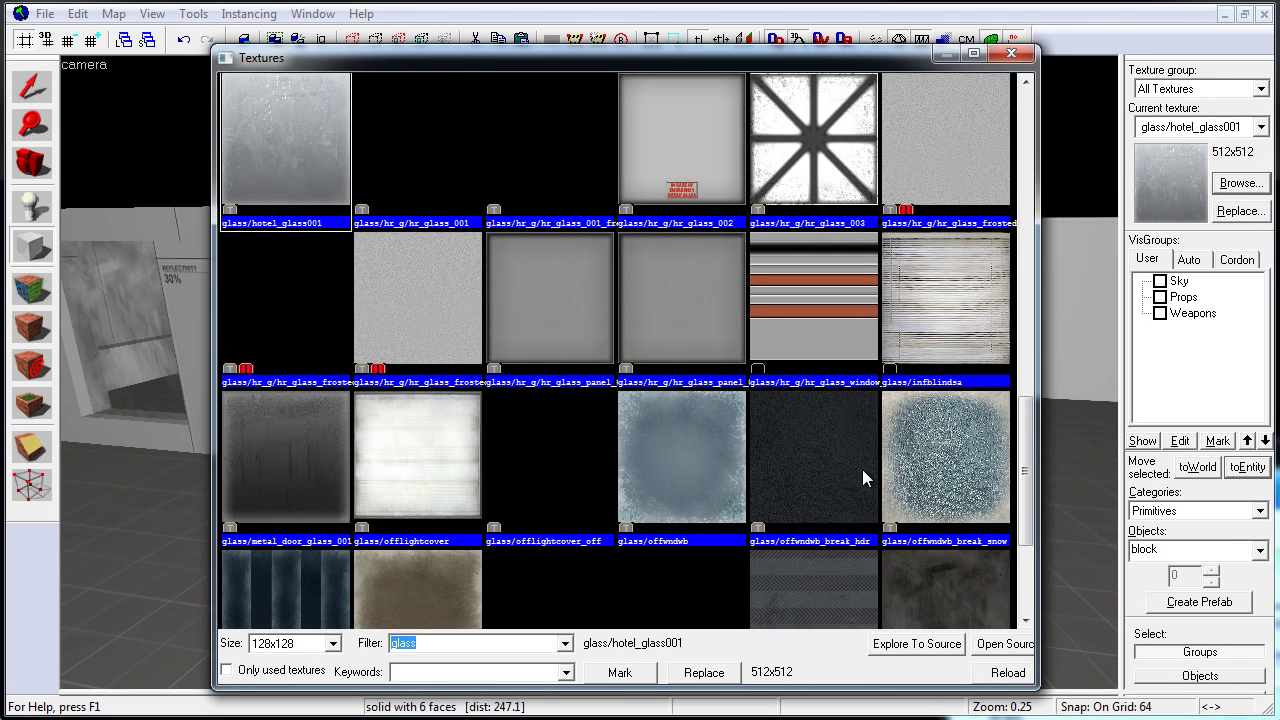
text(nodraw)
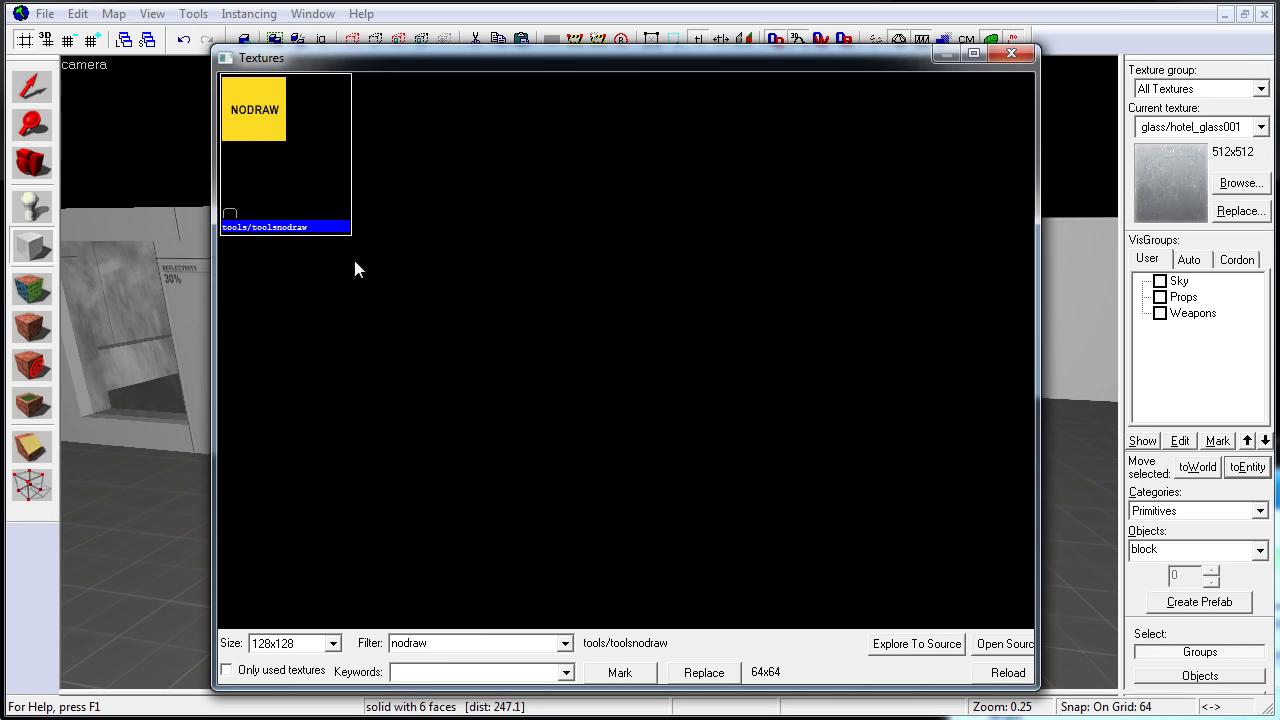
double_click(305, 155)
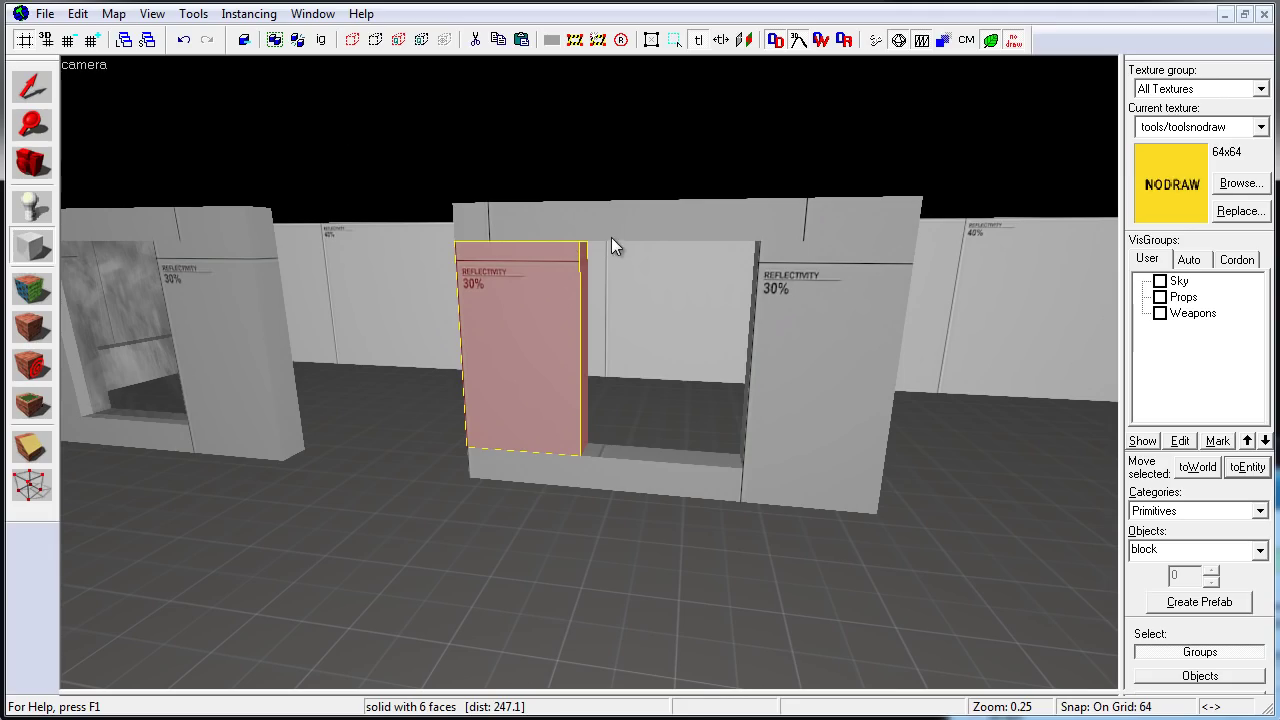
Create a nodraw block 2 units thick, 72 units wide and 96 units high that fills the window opening
key(F2)
middle_drag(522, 240, 538, 436)
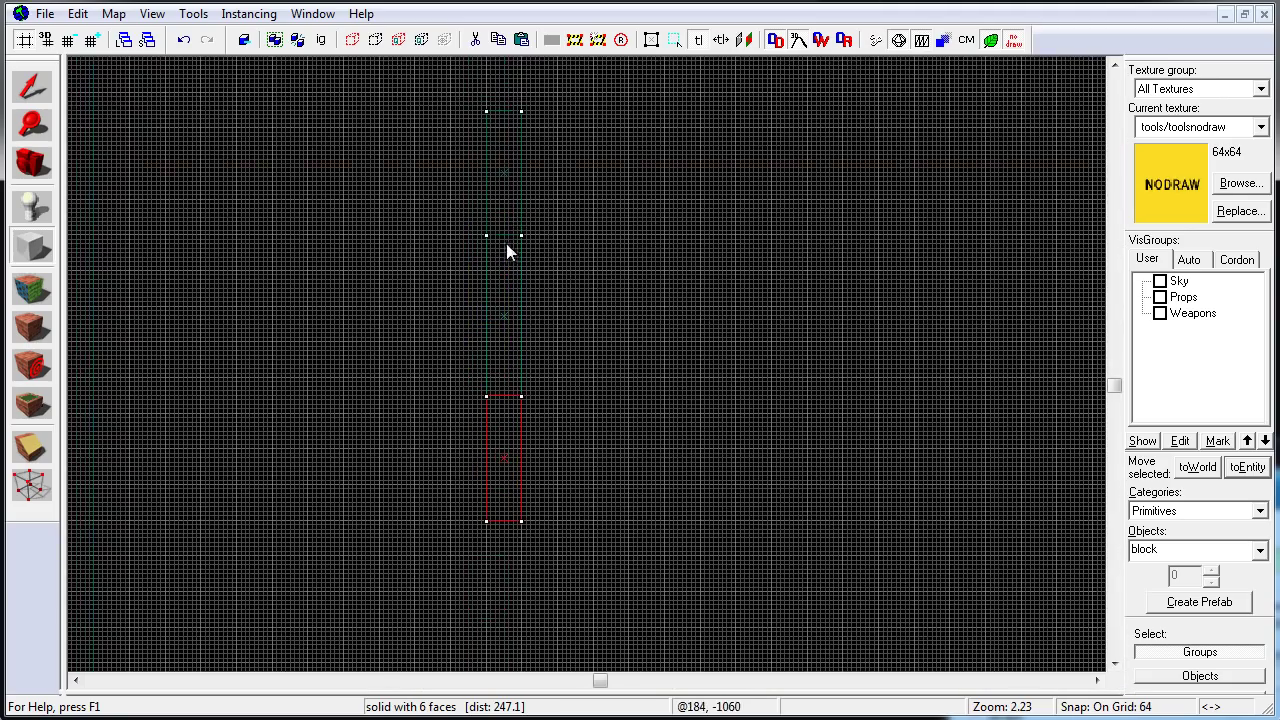
scroll(500, 244, up, 5)
drag(496, 215, 512, 613)
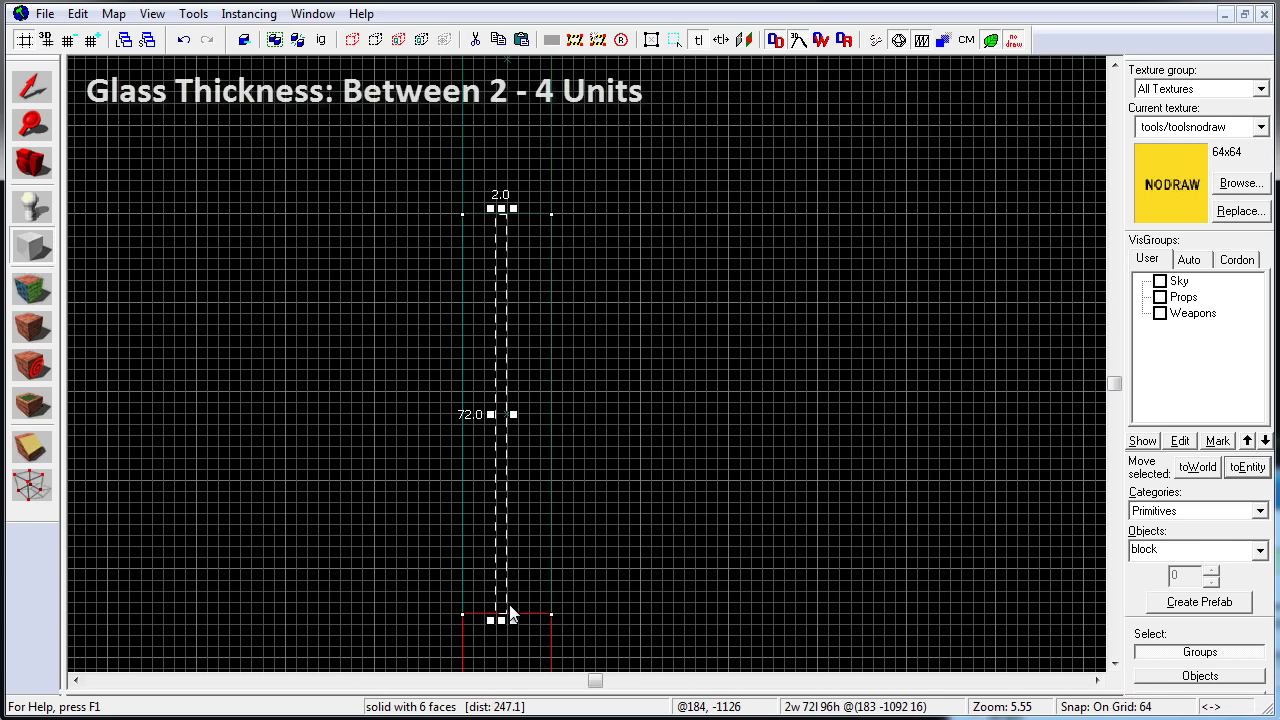
key(shift+z)
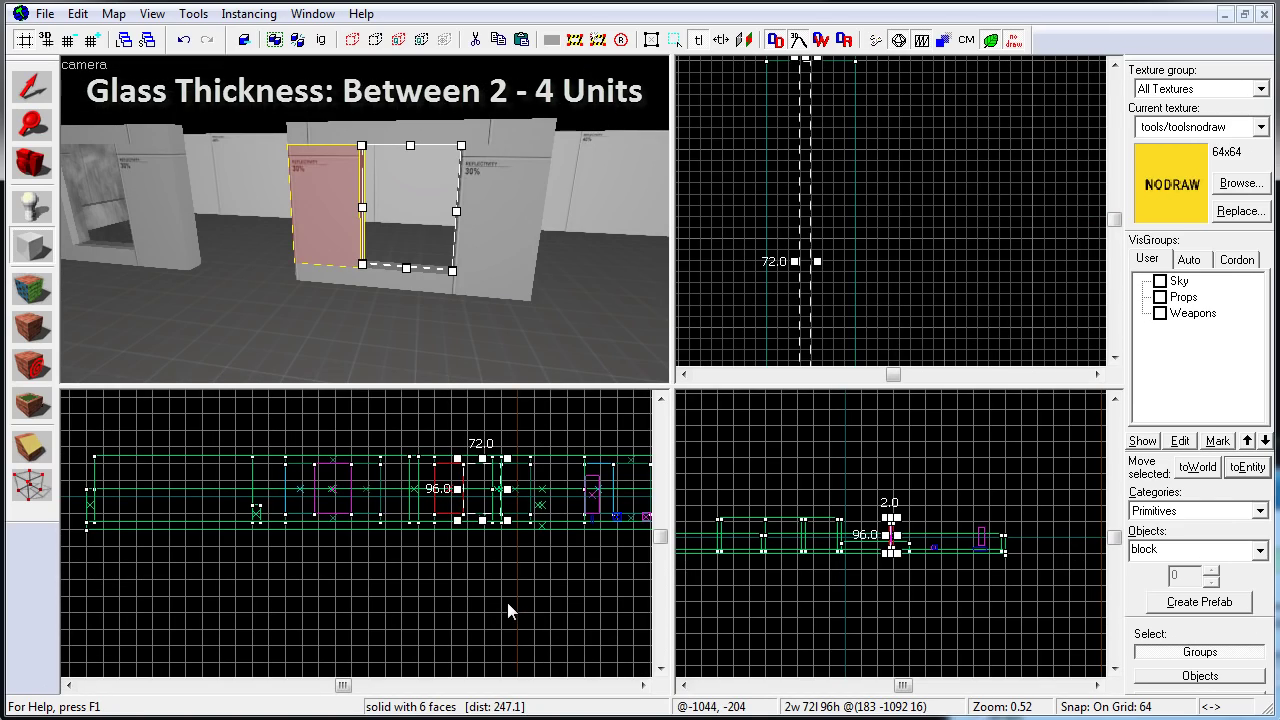
key(shift+z)
scroll(1000, 370, up, 7)
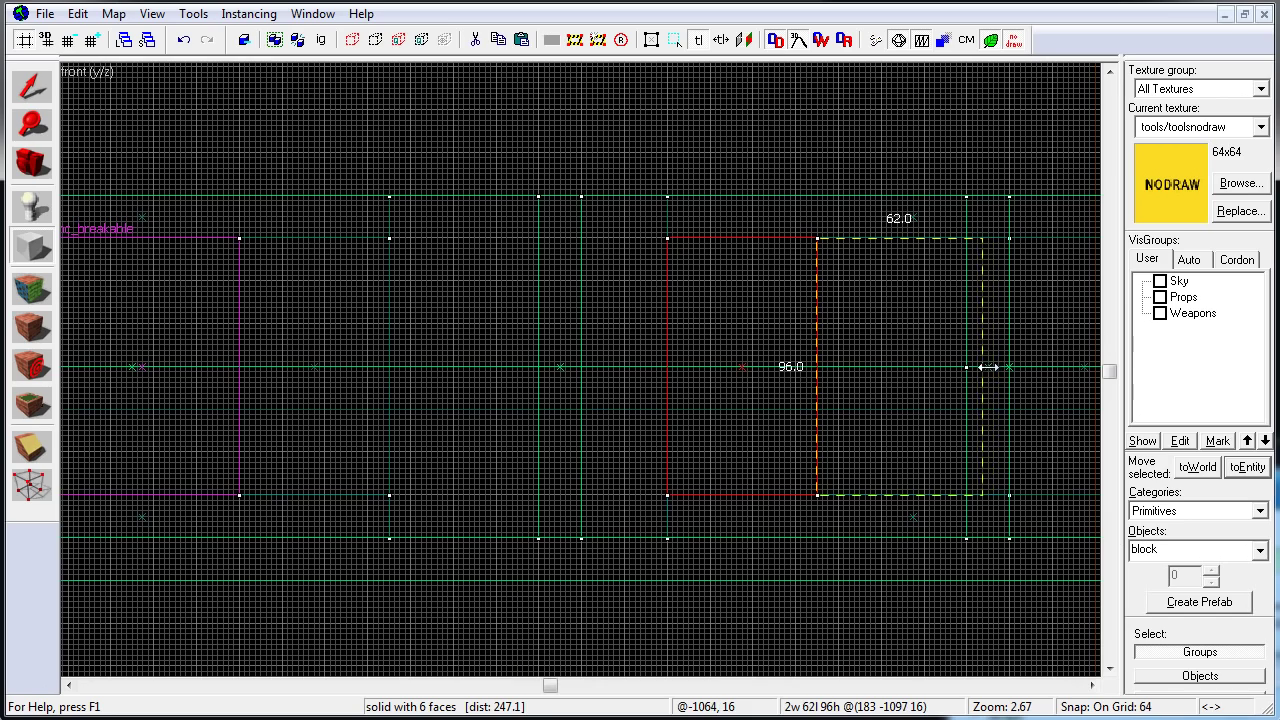
drag(1009, 367, 1015, 368)
key(shift+z)
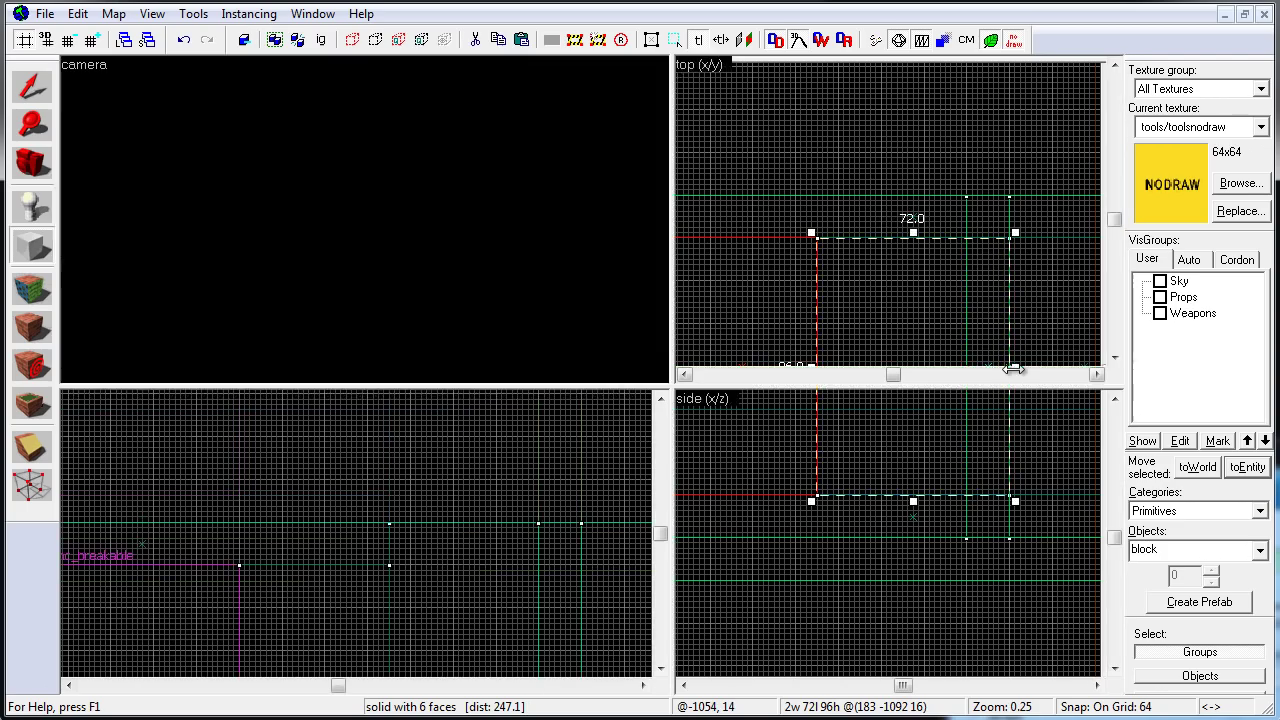
key(shift+z)
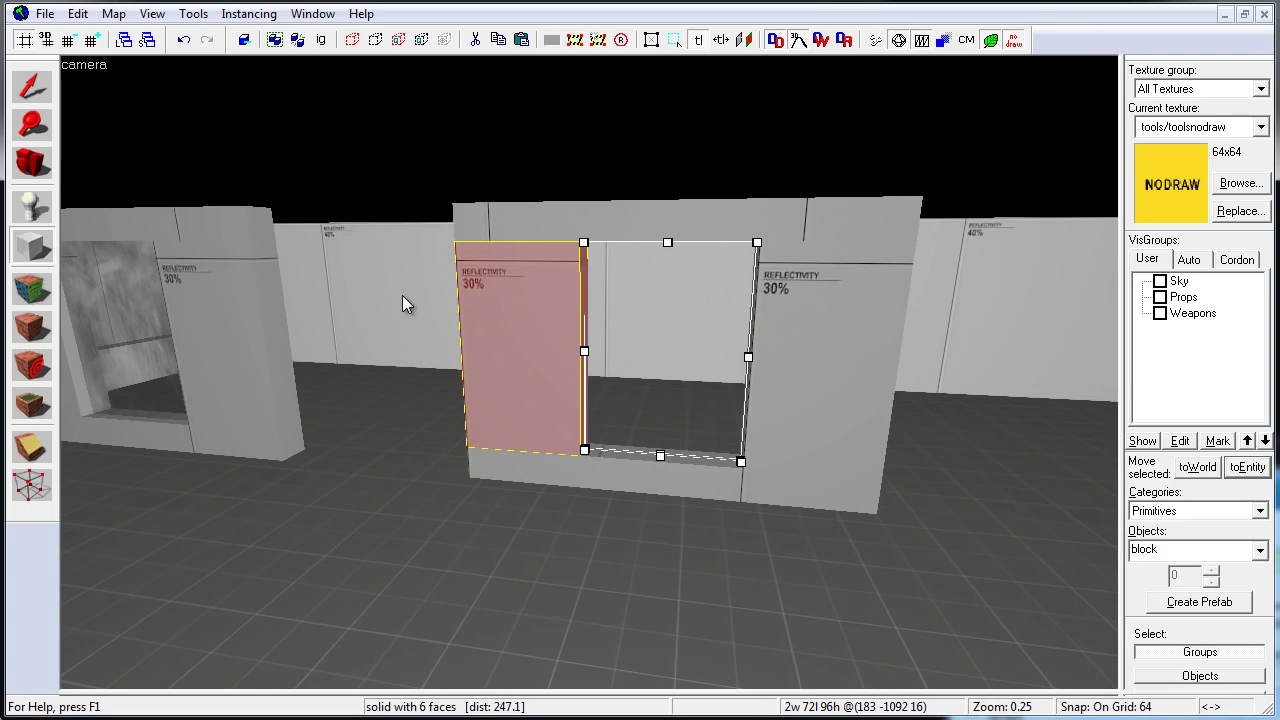
key(Return)
Start texturing the nodraw pane, filter the textures by "glass" and pick glass/prodwndwa as the current texture
key(z)
key(d)
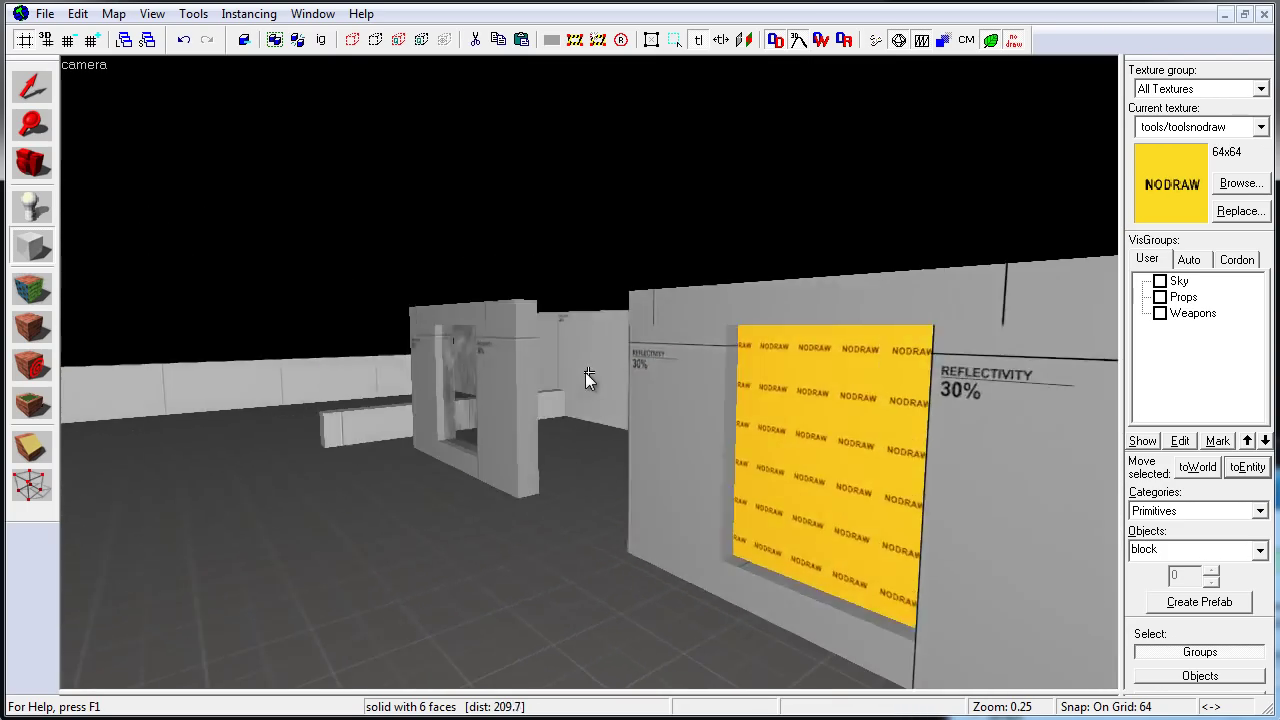
key(w)
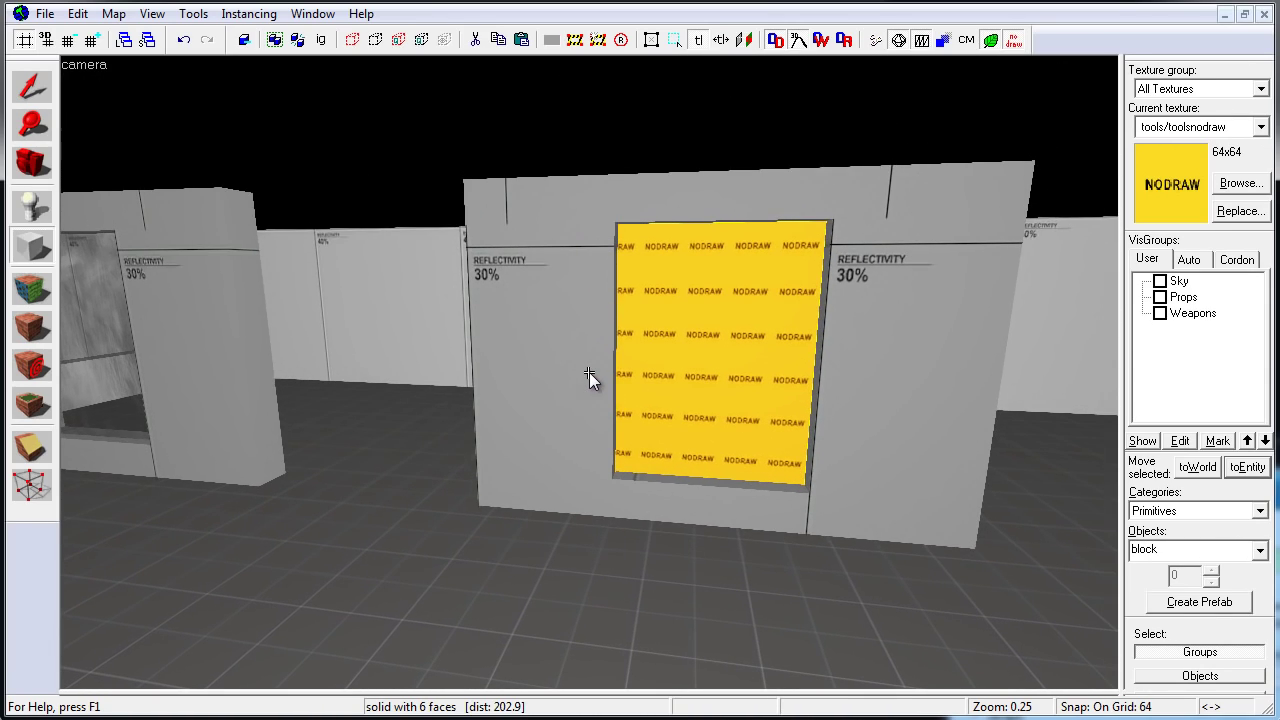
click(31, 288)
click(258, 394)
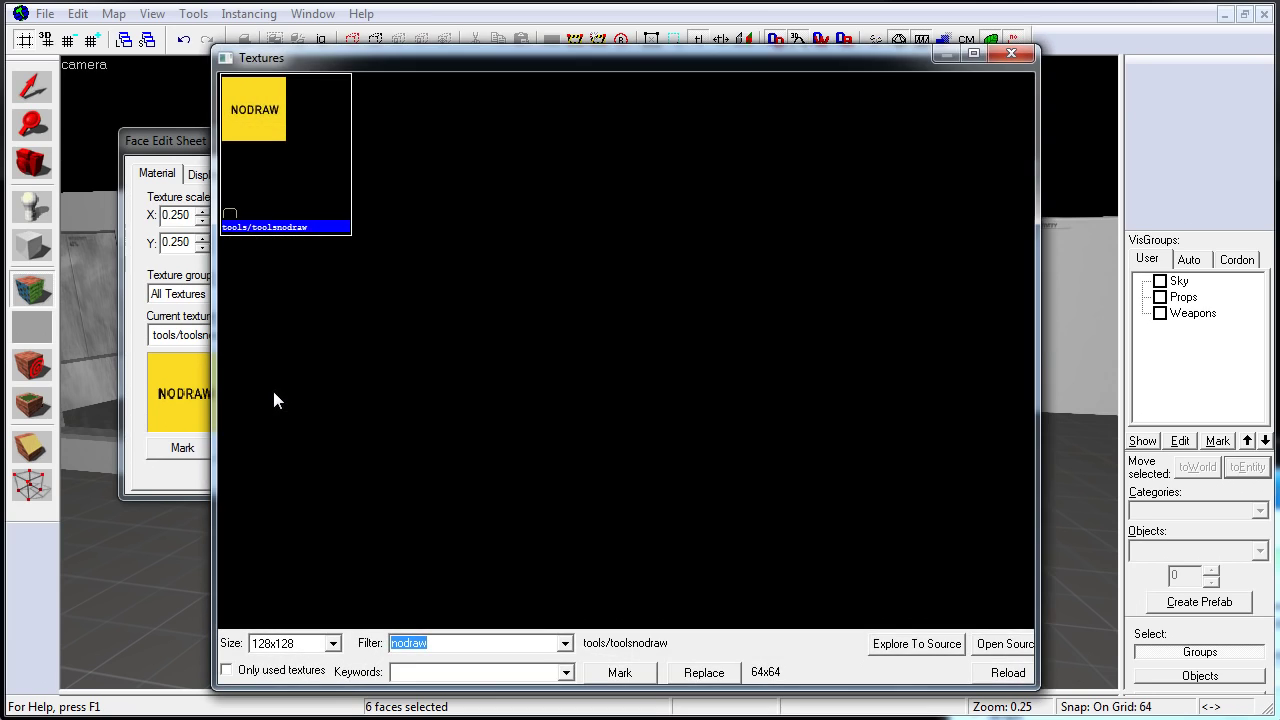
text(glass)
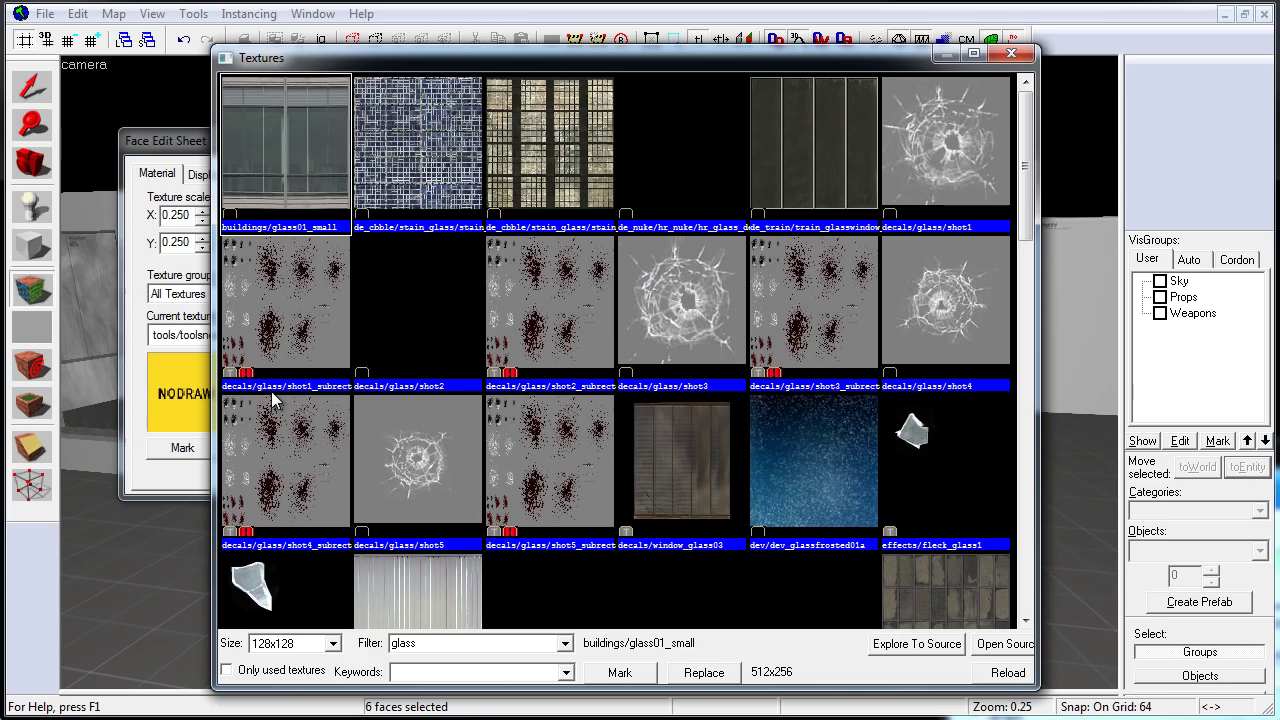
drag(1024, 165, 1024, 371)
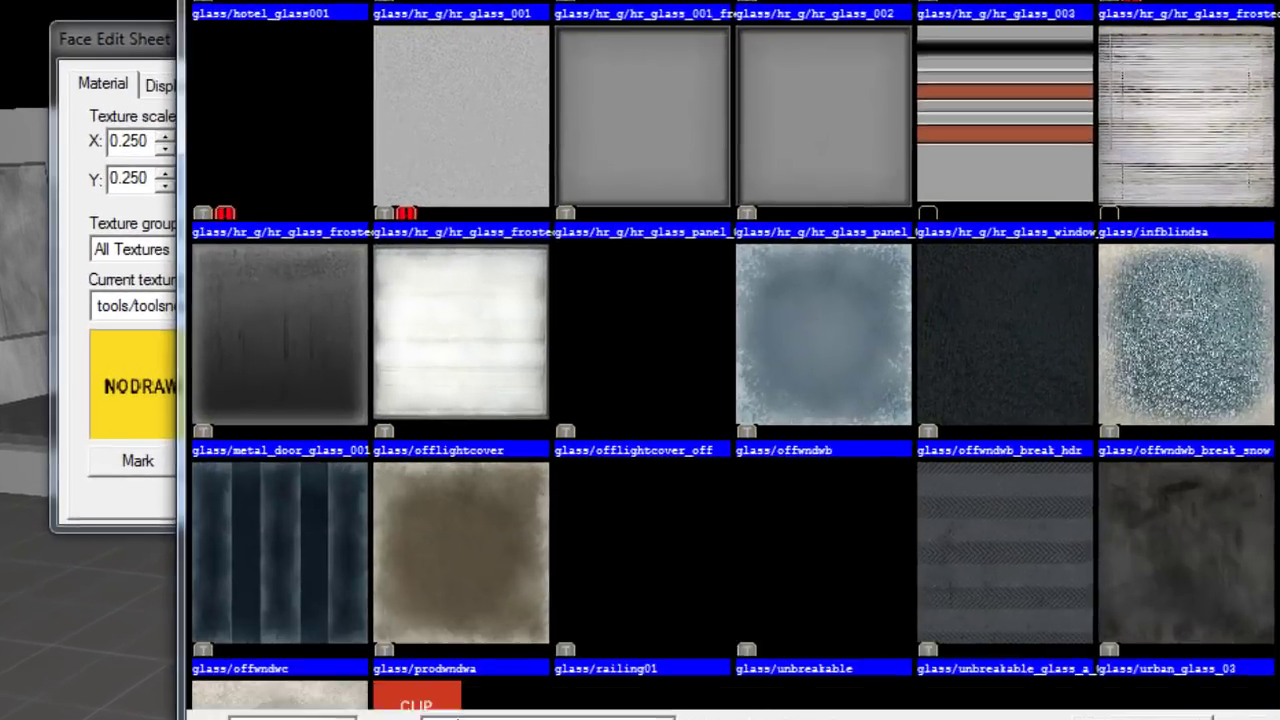
scroll(794, 375, down, 2)
click(794, 375)
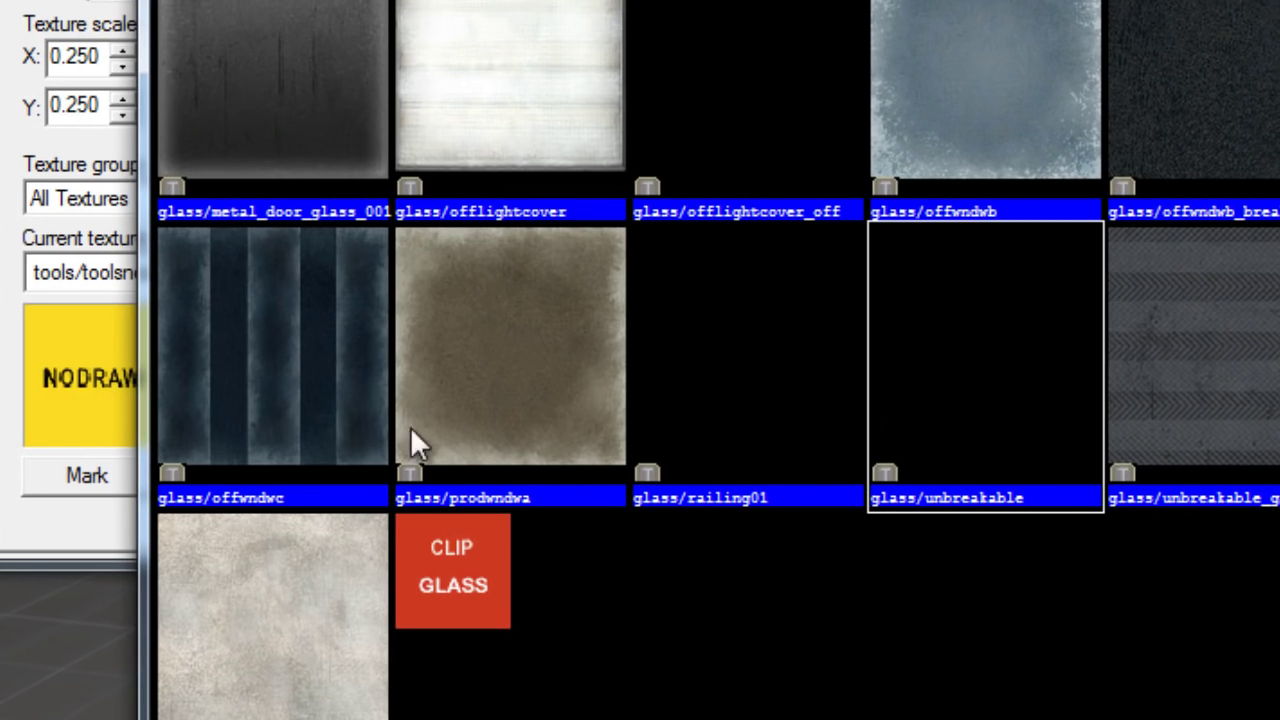
click(397, 405)
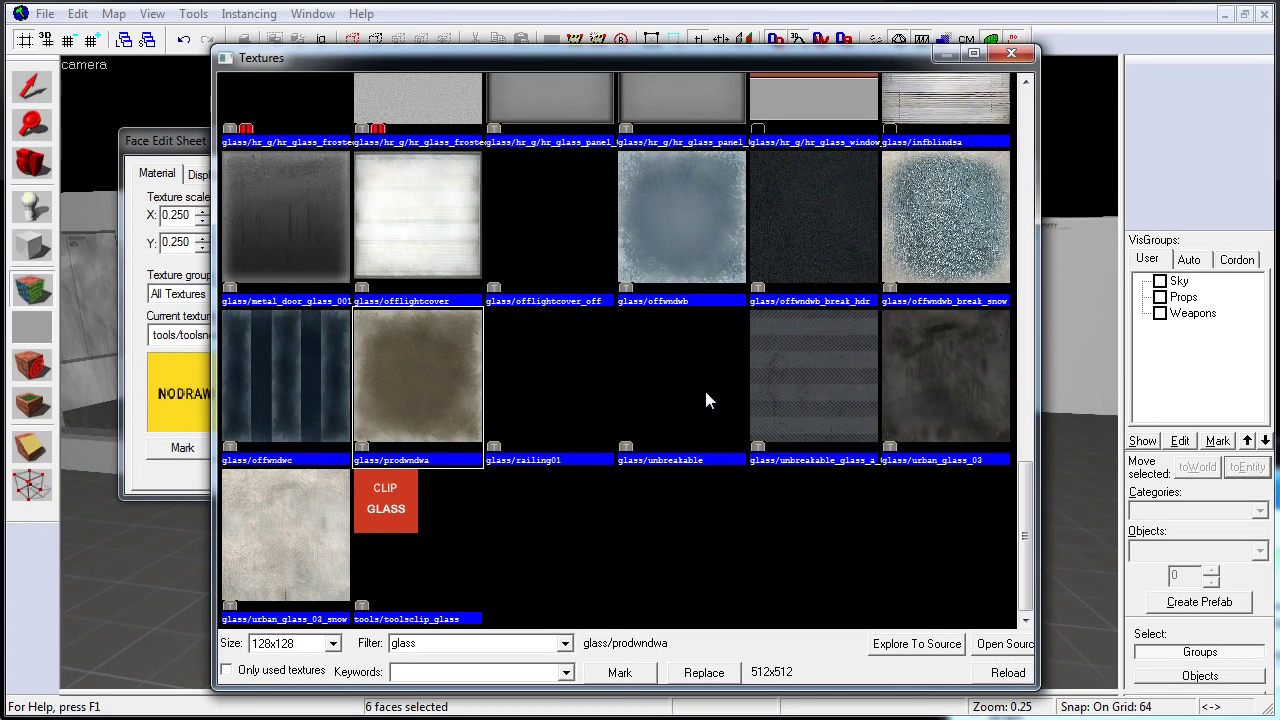
double_click(413, 392)
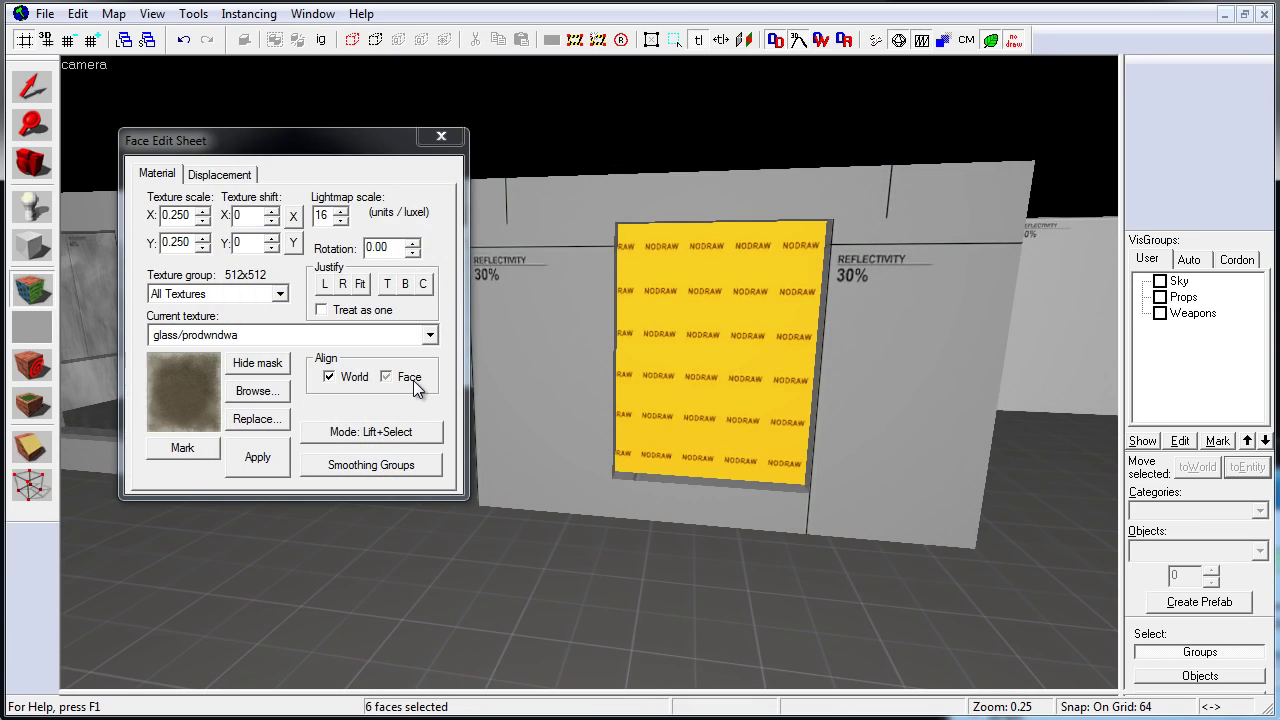
Apply glass/prodwndwa to the pane's front face only and fit the texture to that face
right_click(711, 333)
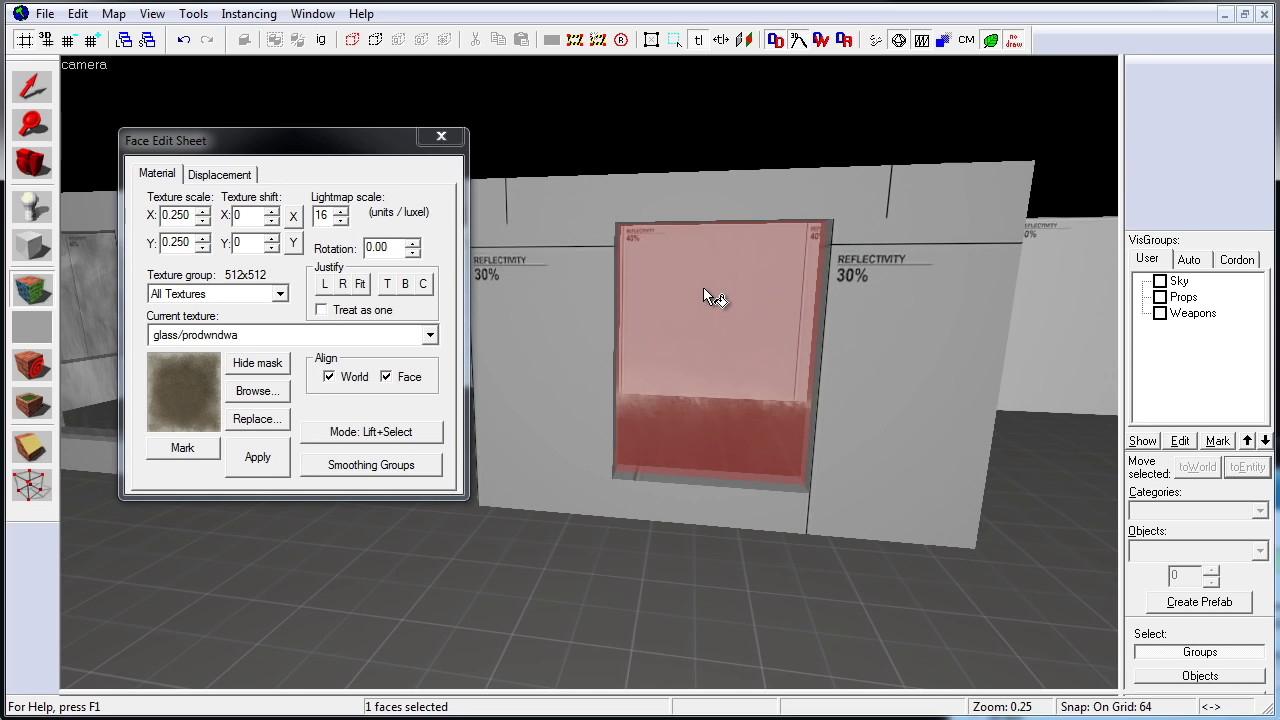
click(362, 285)
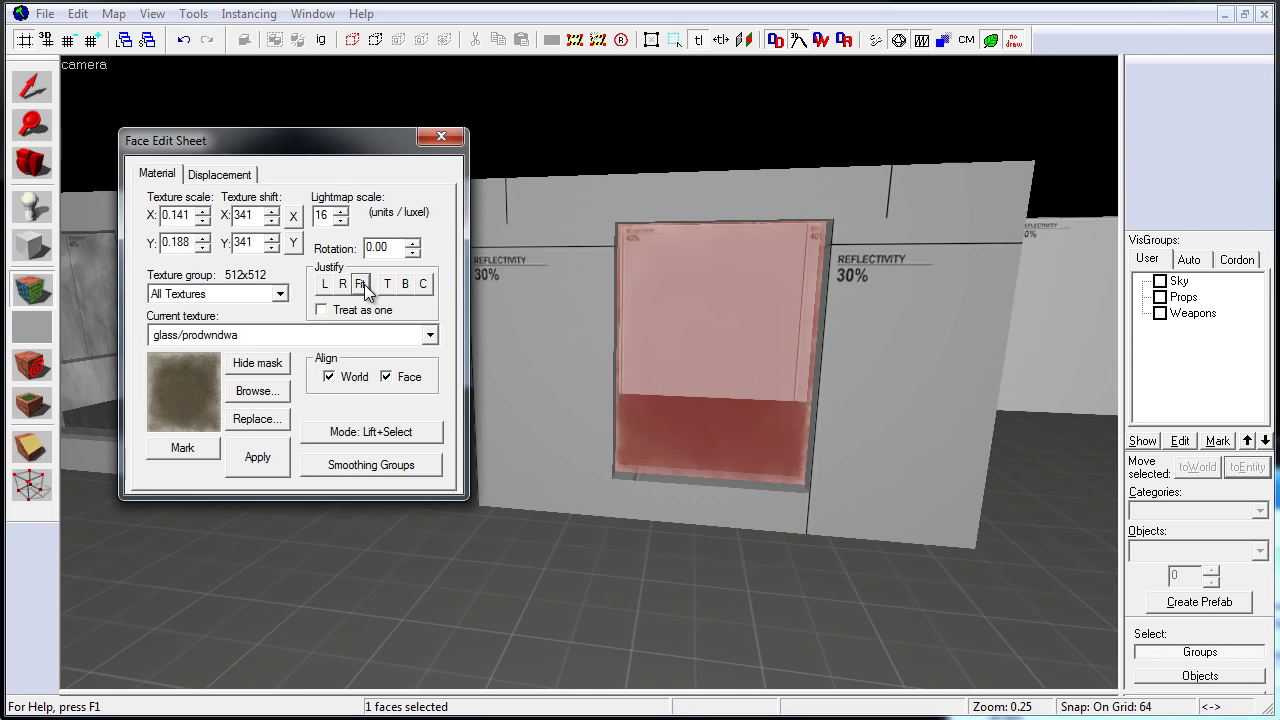
click(451, 137)
Tie the glass pane to an entity and set its class to func_breakable_surf
click(736, 340)
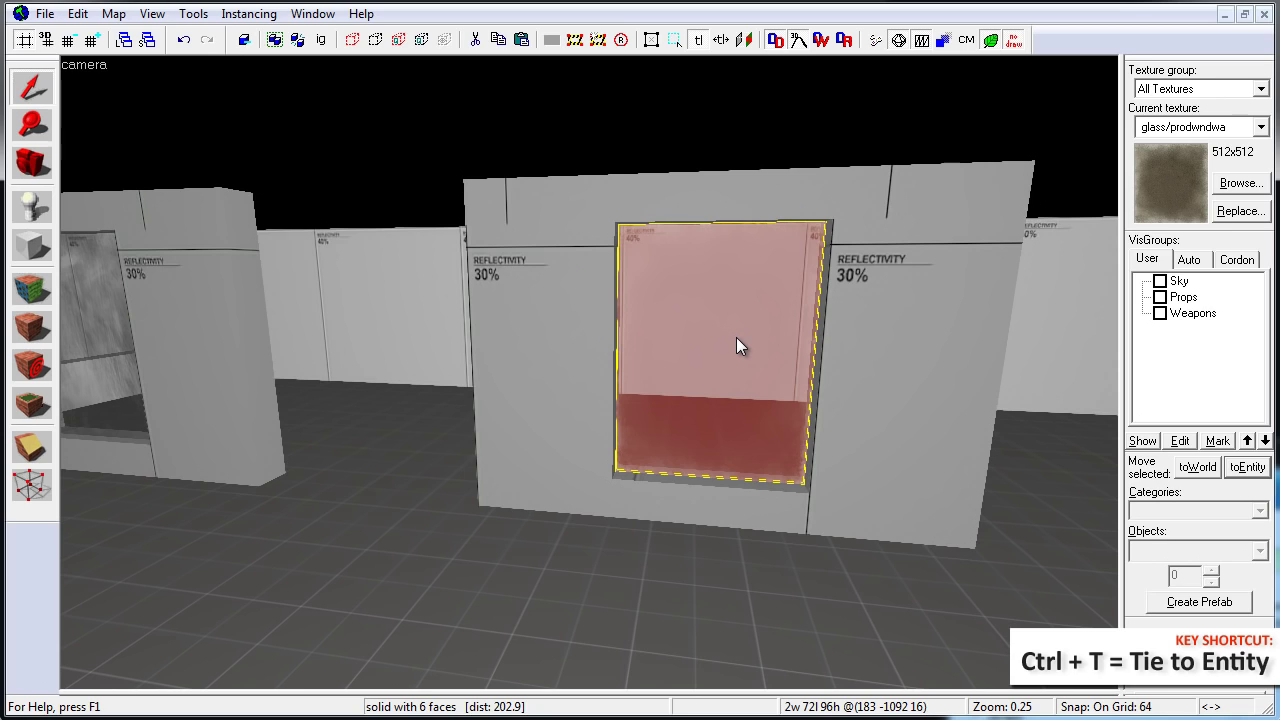
key(ctrl+t)
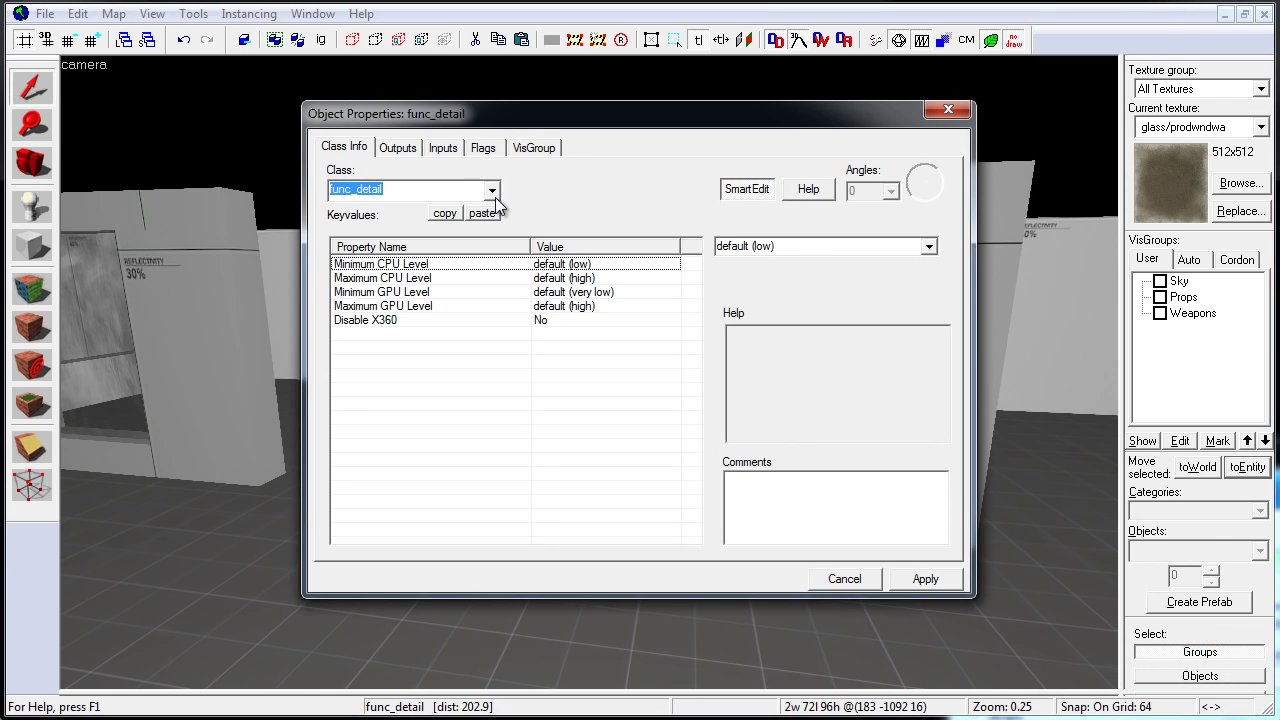
click(494, 197)
text(br)
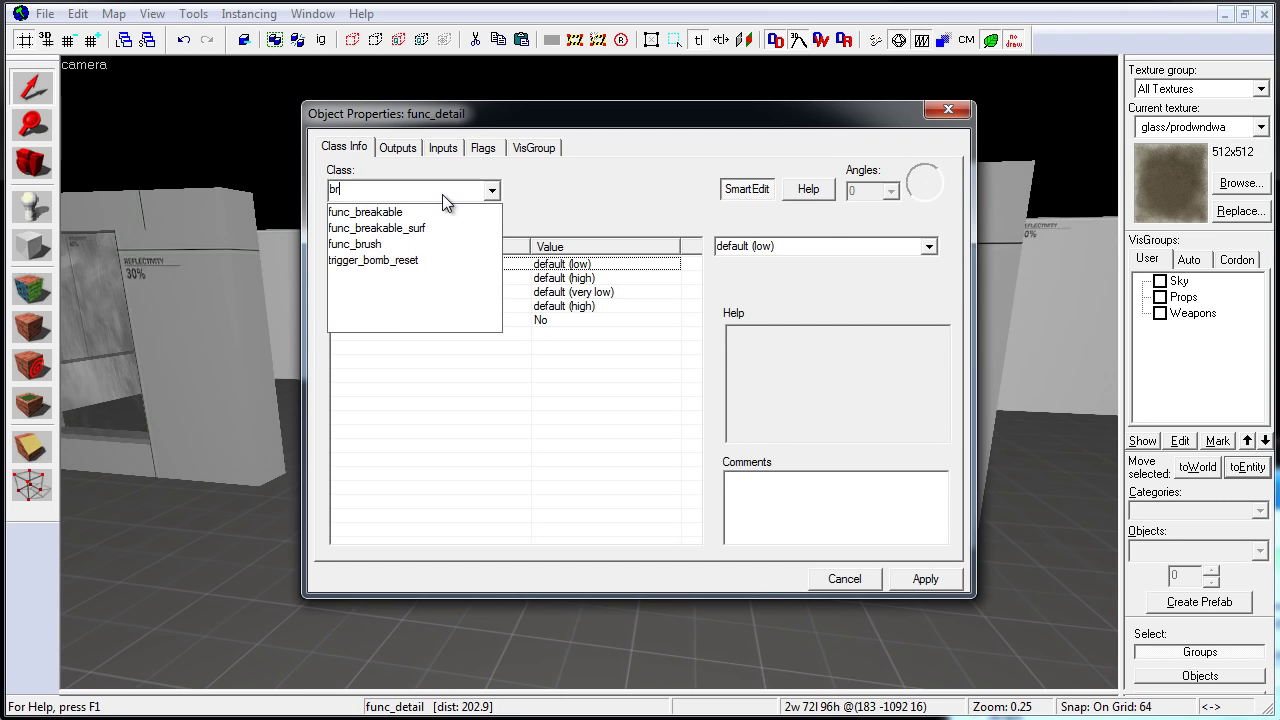
text(ea)
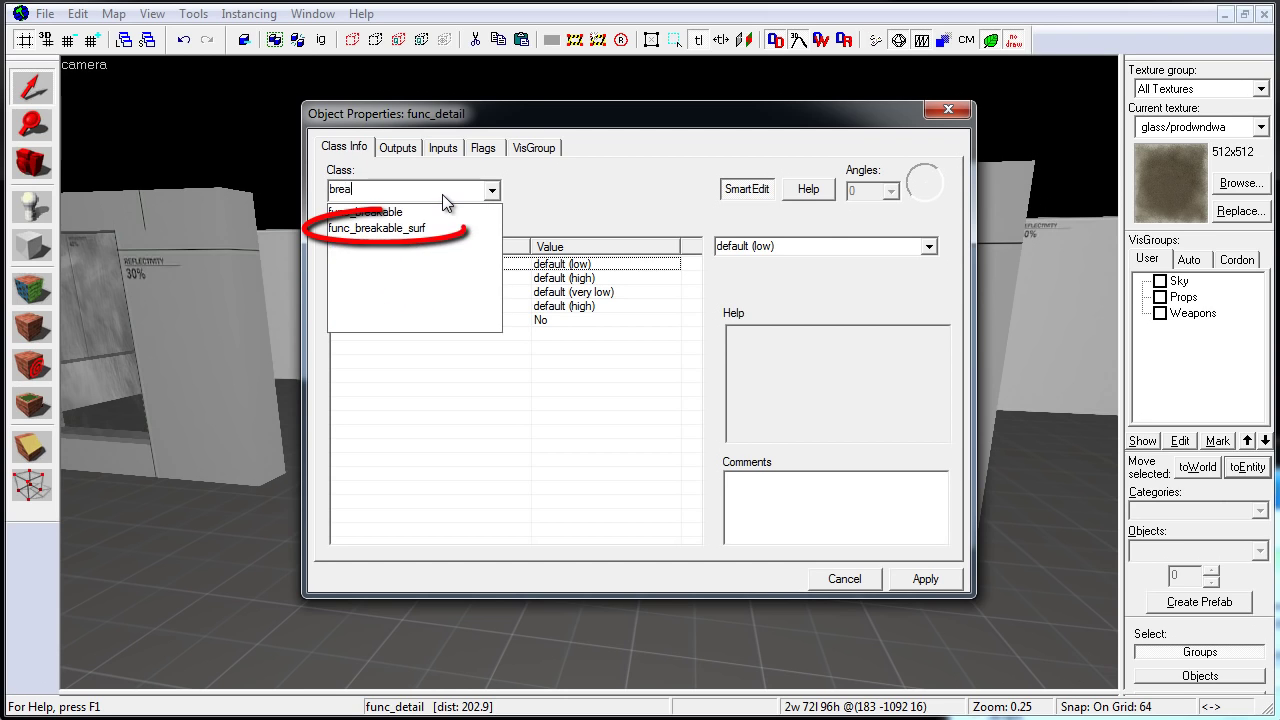
click(385, 230)
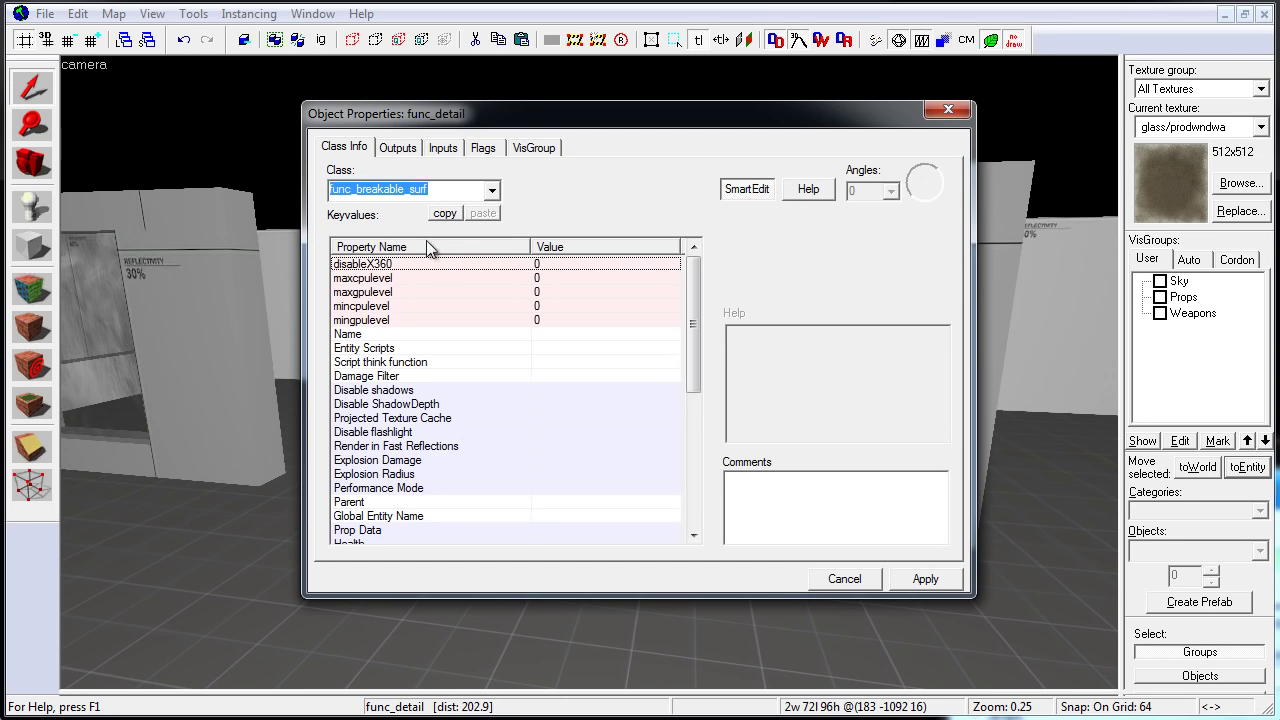
click(993, 600)
click(925, 579)
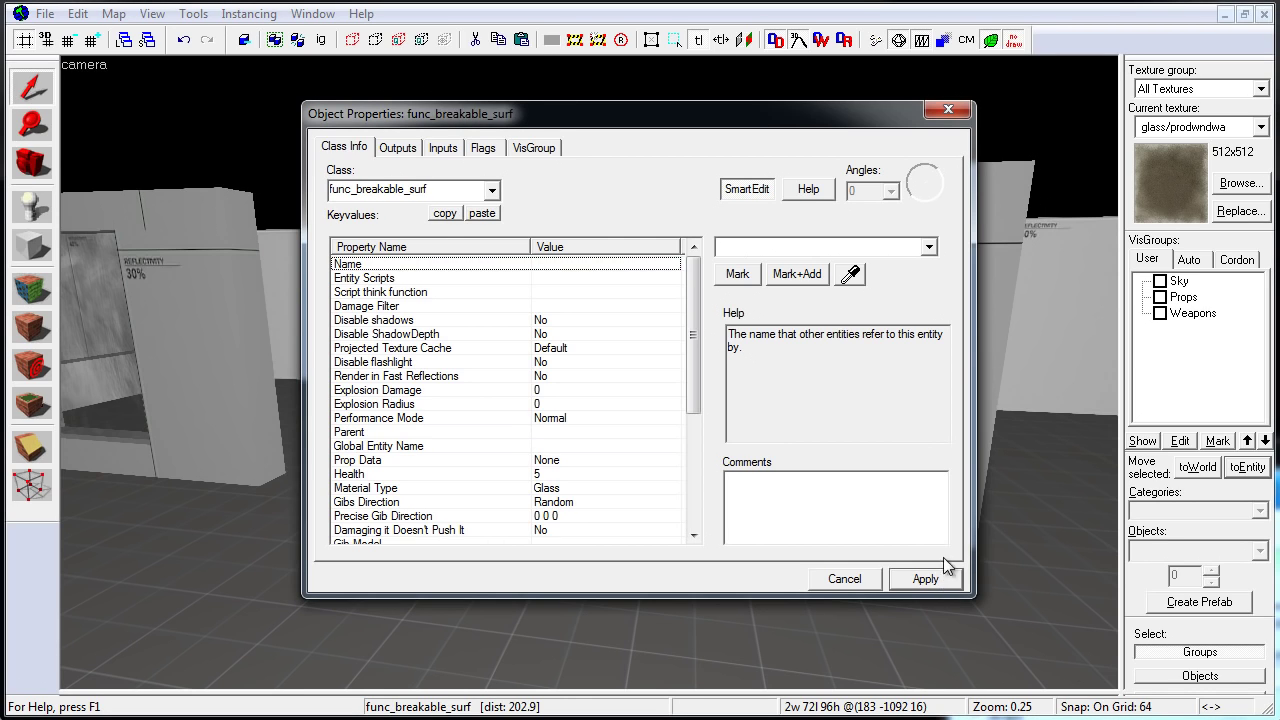
click(949, 109)
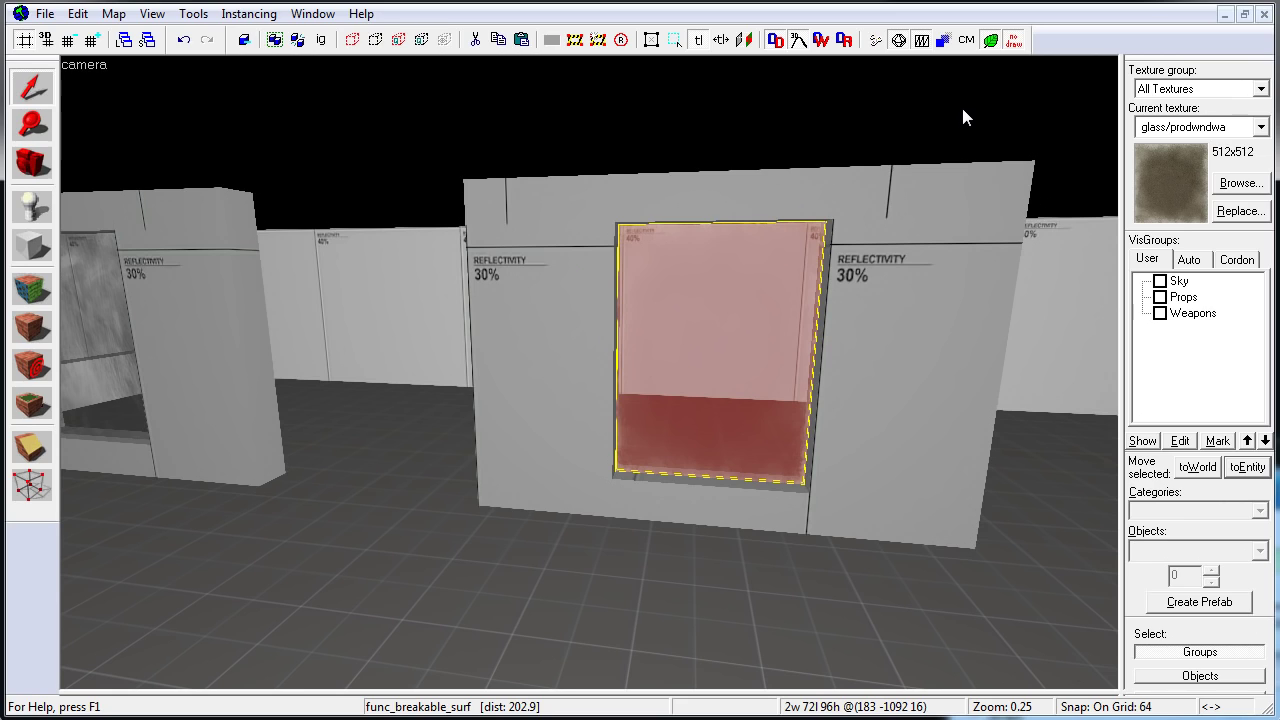
Select the func_breakable pane and the func_breakable_surf pane in turn, examine the latter's properties and clear the selection
click(104, 390)
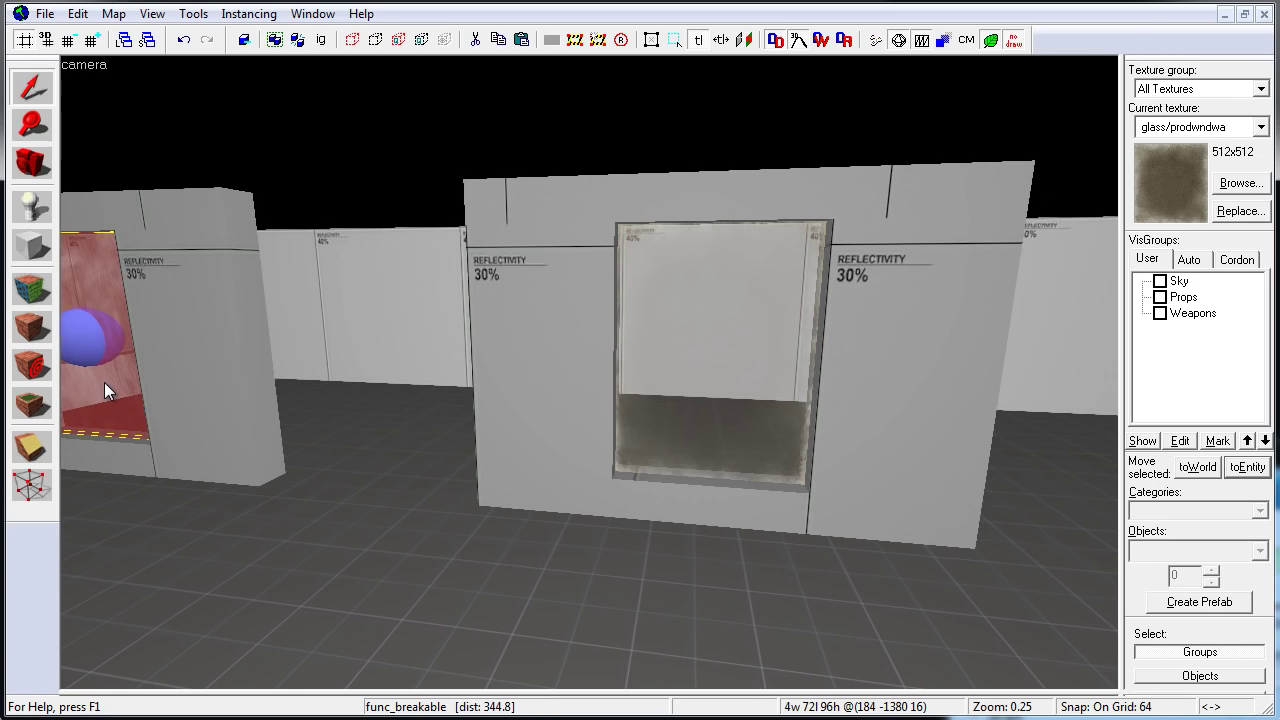
click(737, 362)
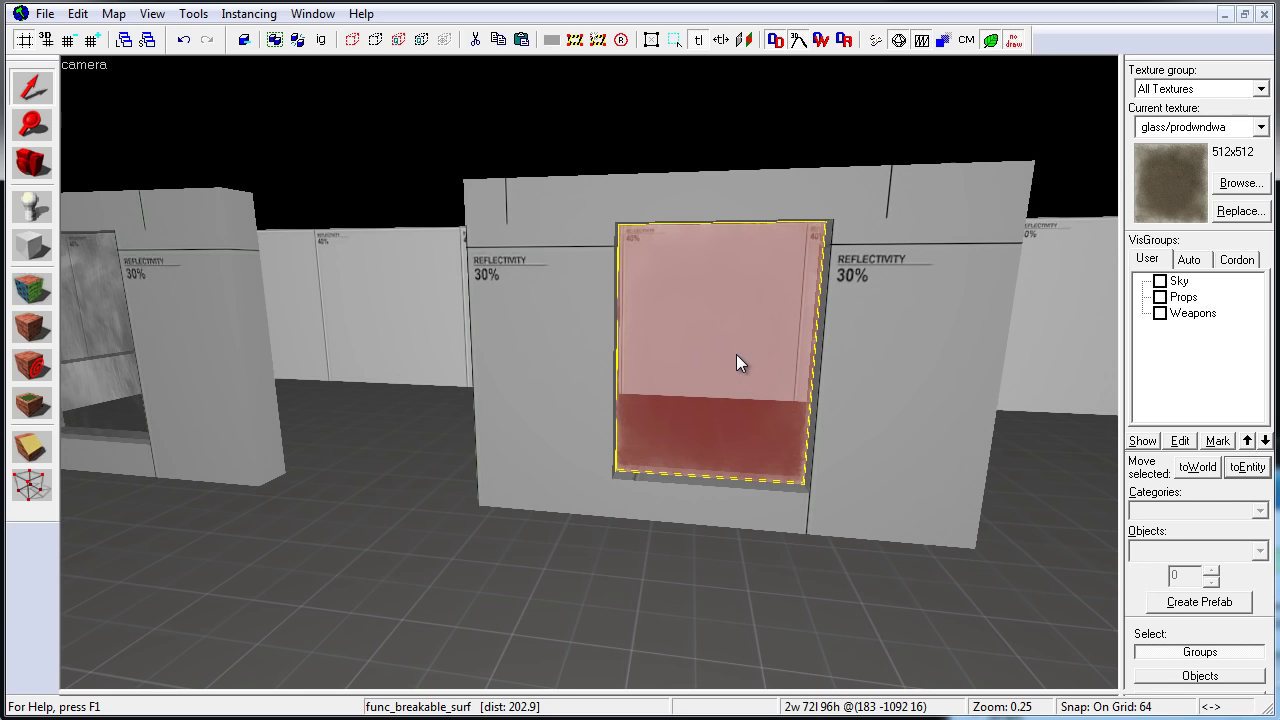
key(alt+Return)
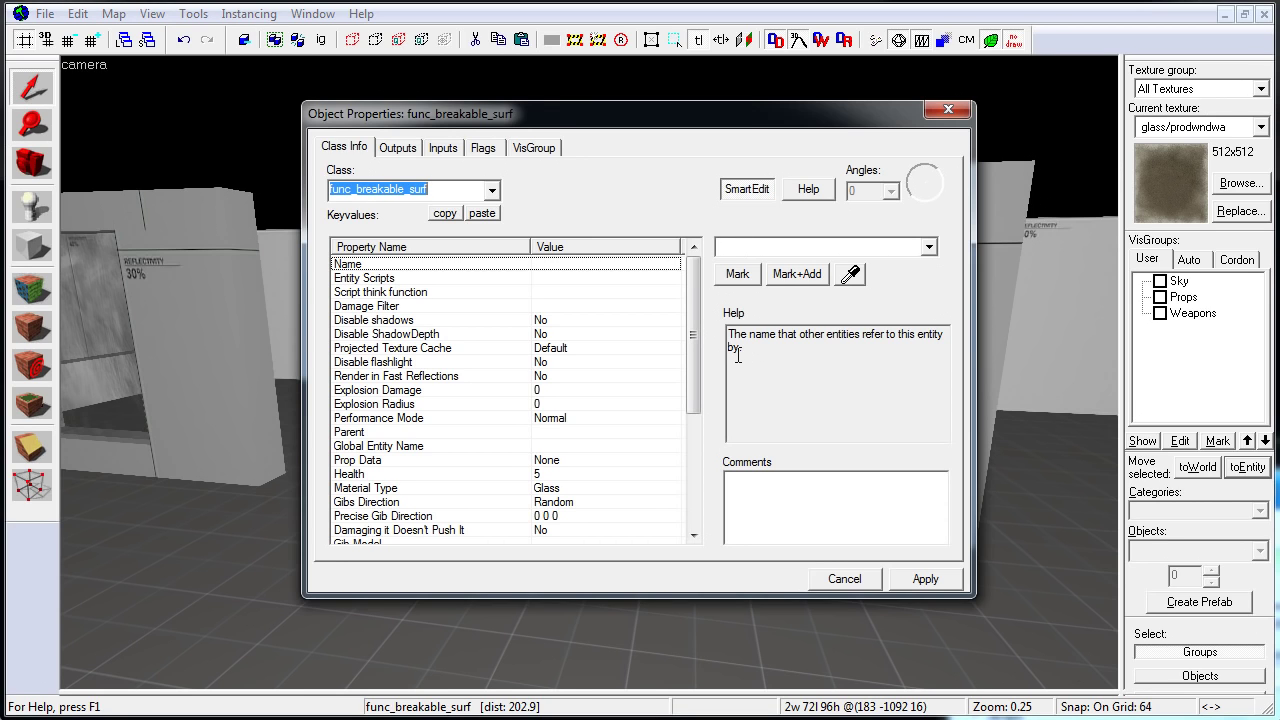
click(950, 110)
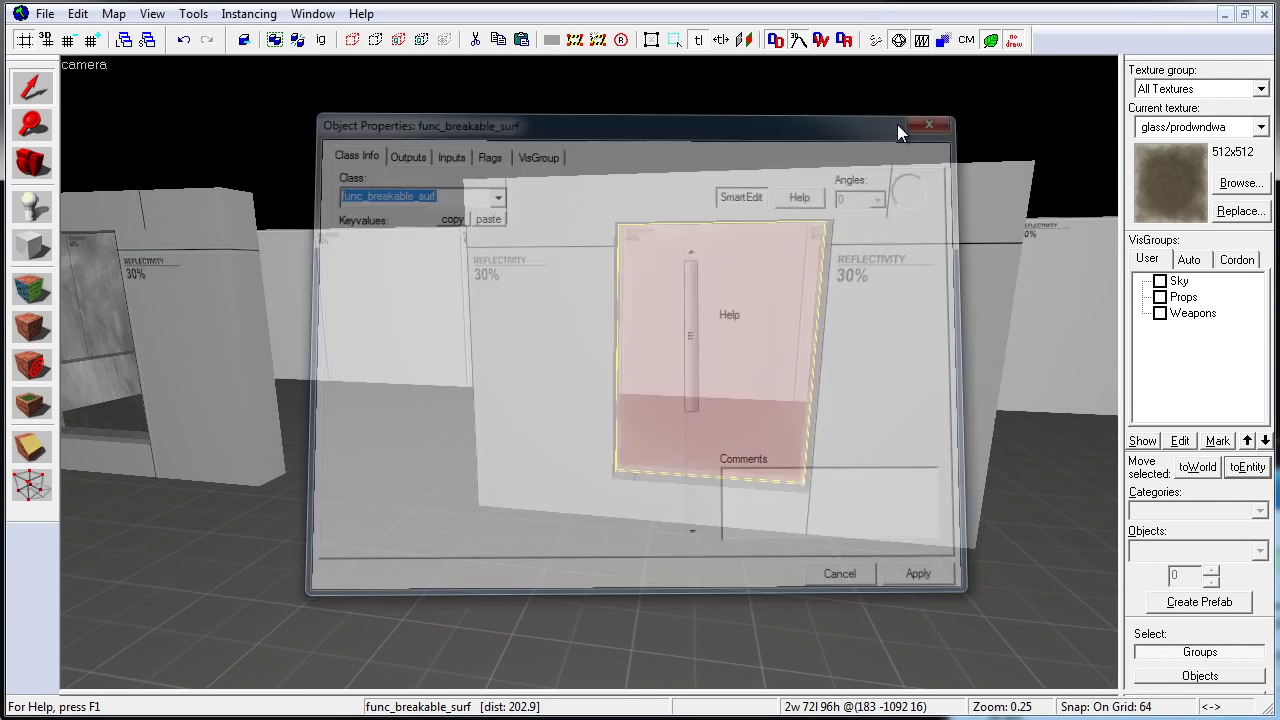
click(896, 120)
Show the Sky visgroup, compile the map and run it in game
click(1160, 281)
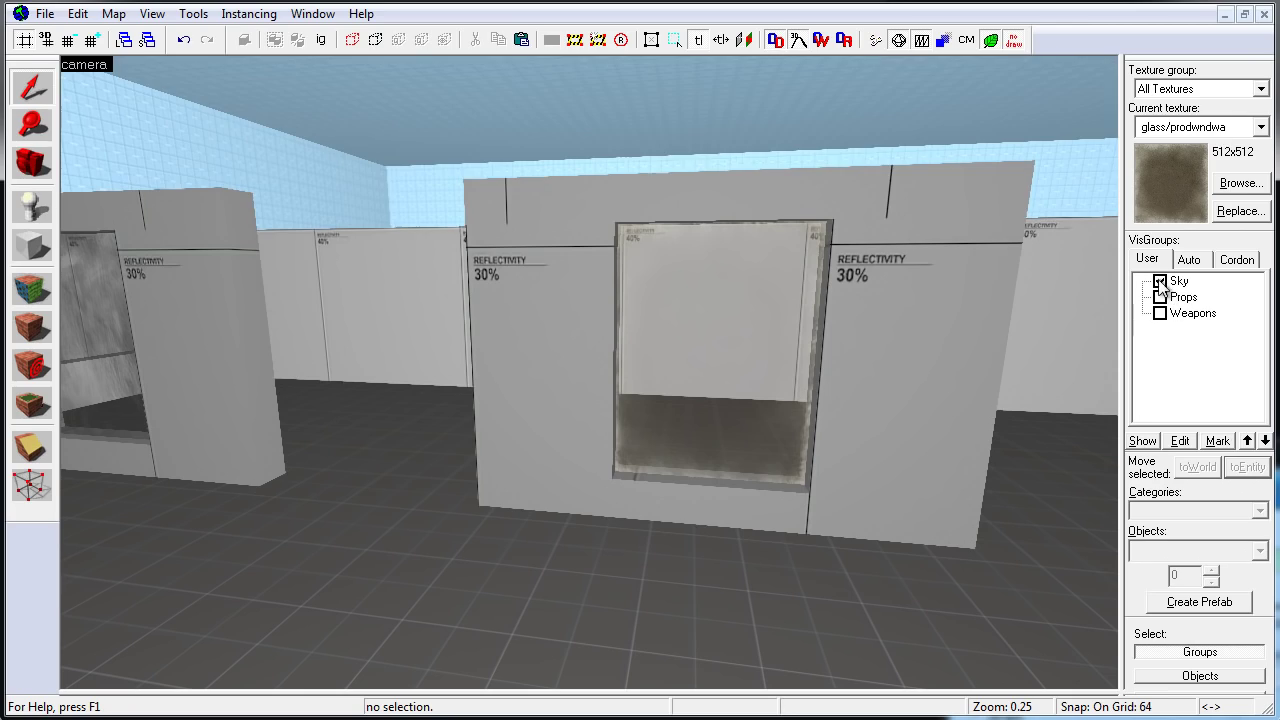
click(874, 44)
click(779, 474)
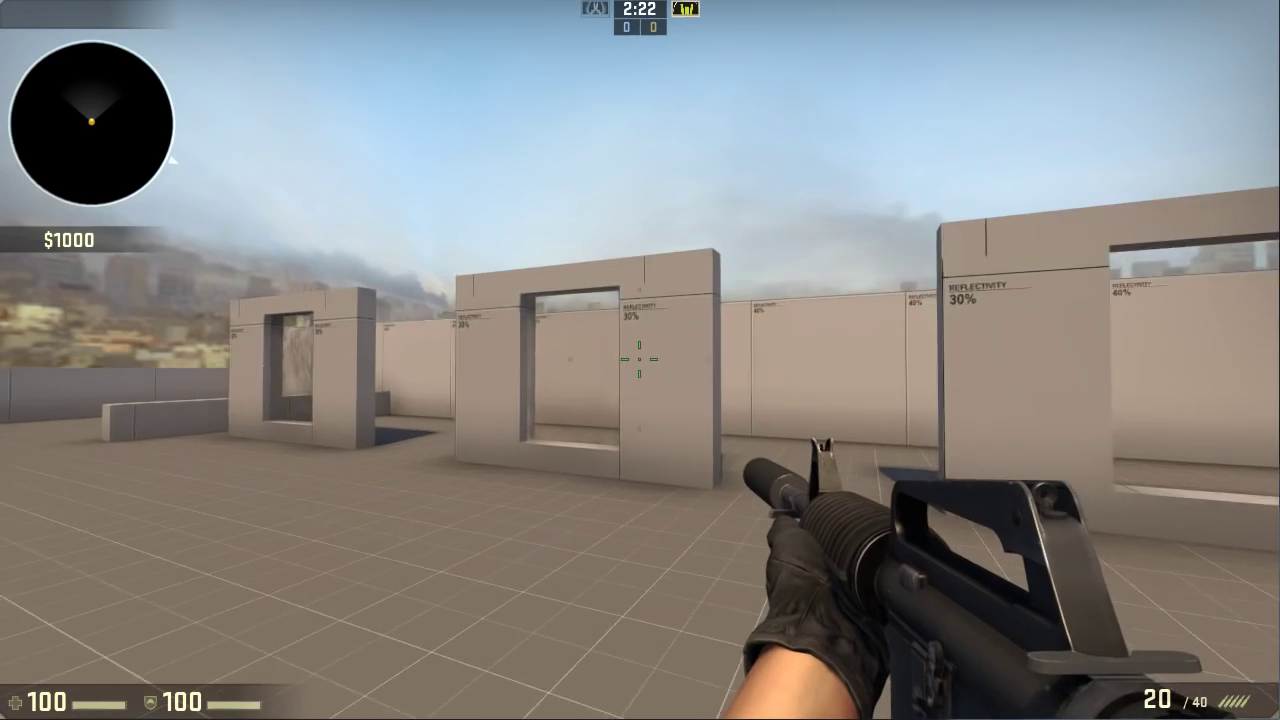
Walk around the partially breakable window in game and examine its glass pane from the front and the back
key(w)
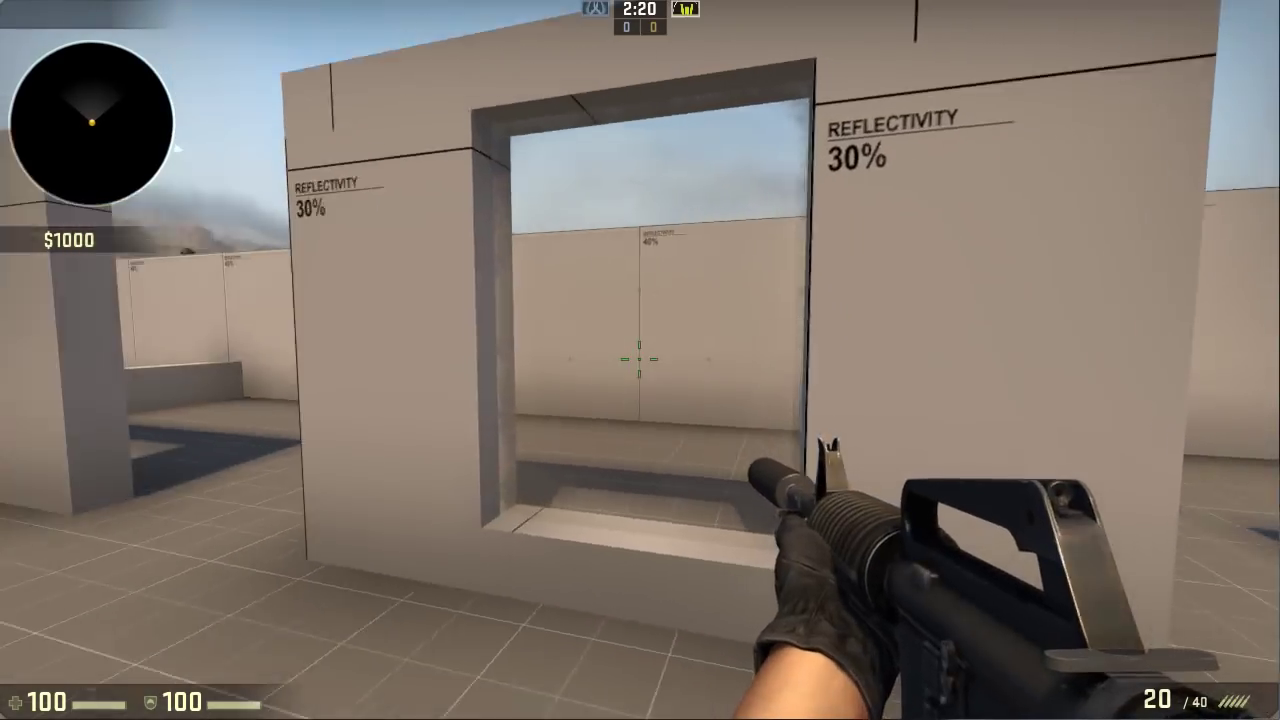
key(w)
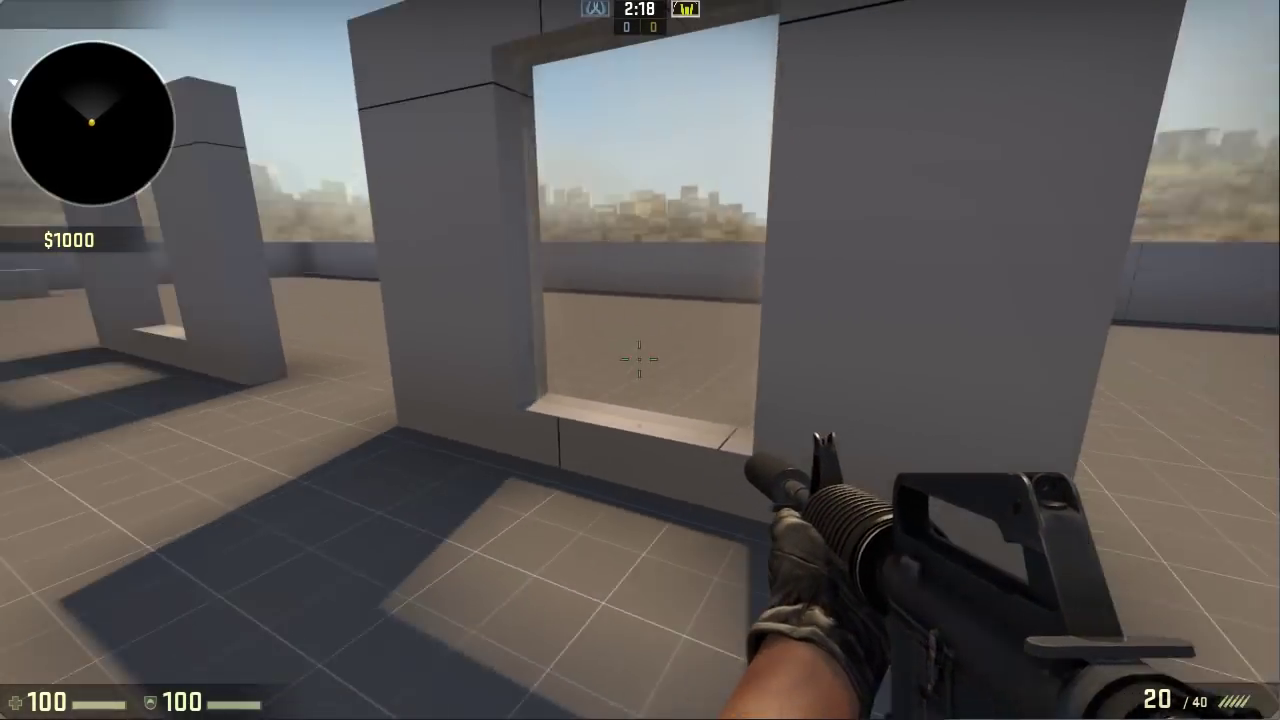
key(w)
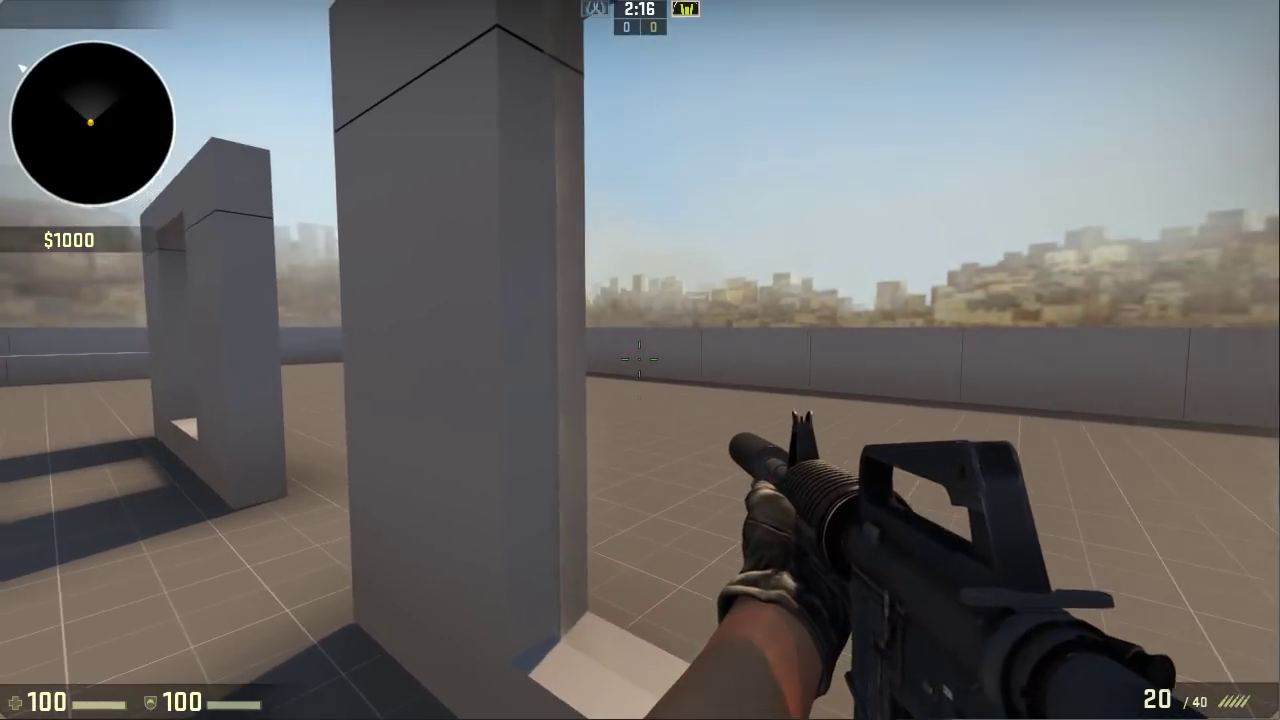
key(w)
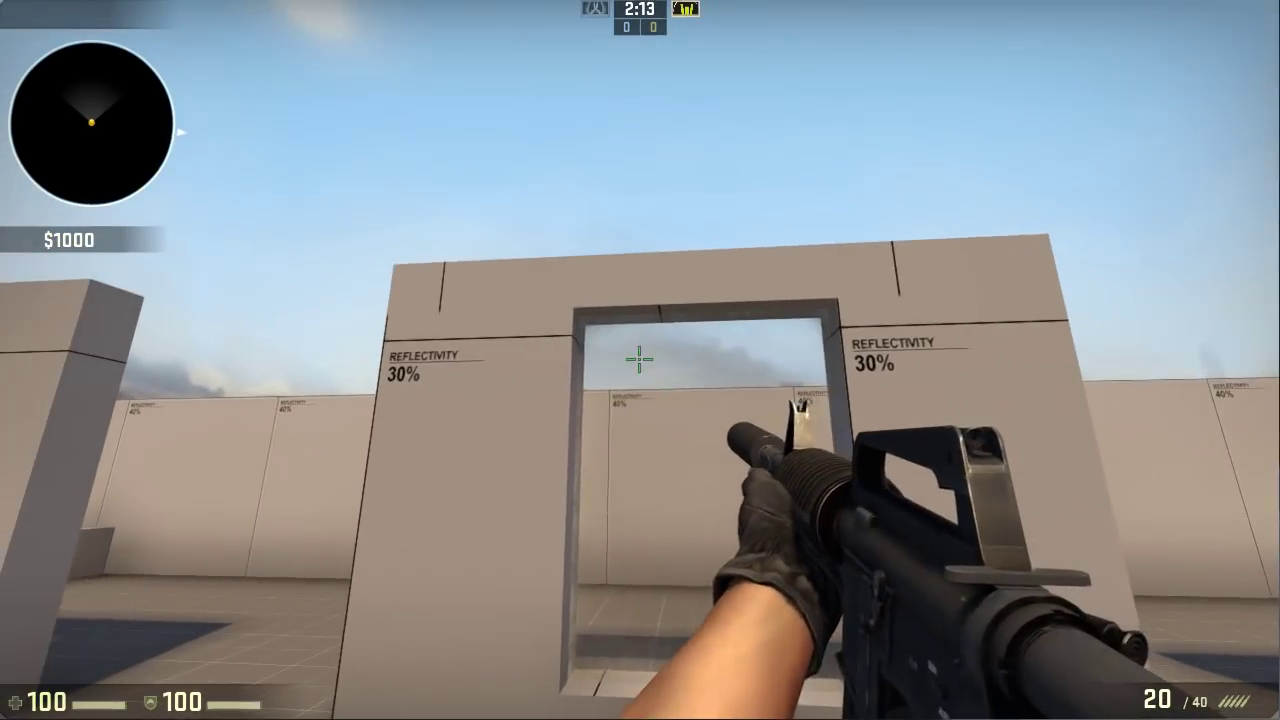
Shoot the func_breakable_surf pane repeatedly at different spots to test how the glass breaks
key(w)
click(639, 358)
click(639, 358)
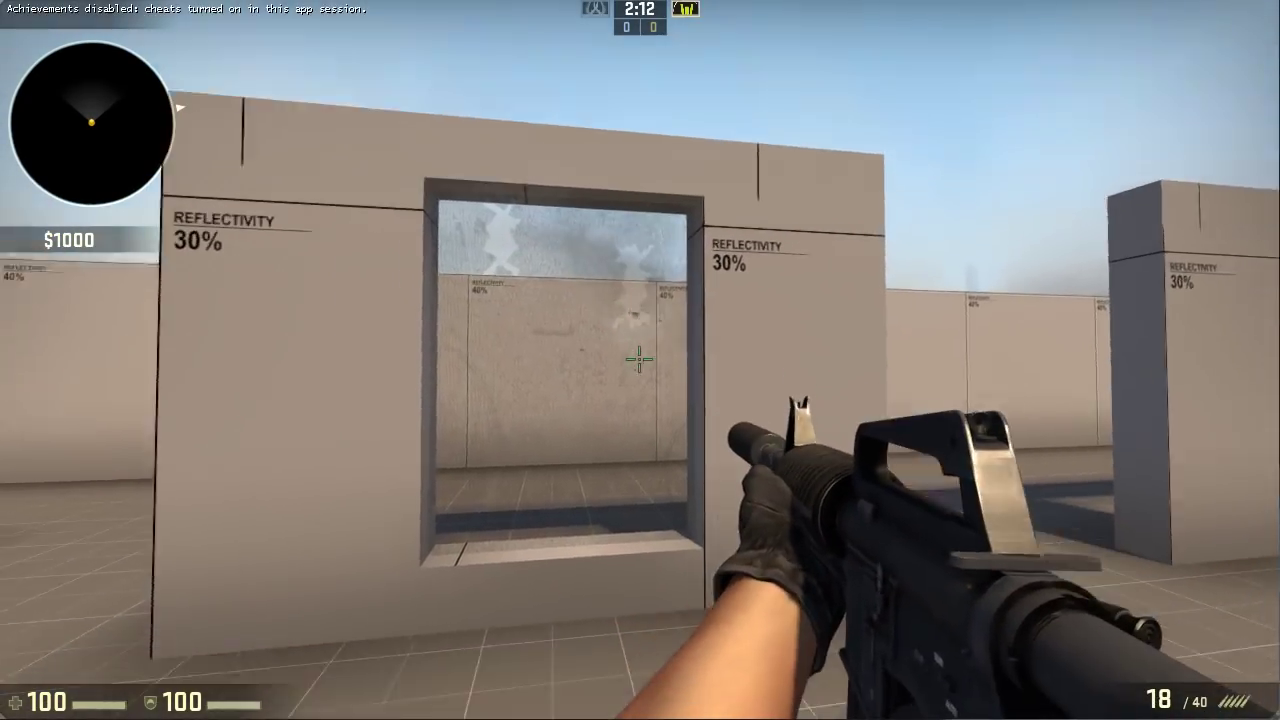
key(s)
click(639, 358)
click(639, 358)
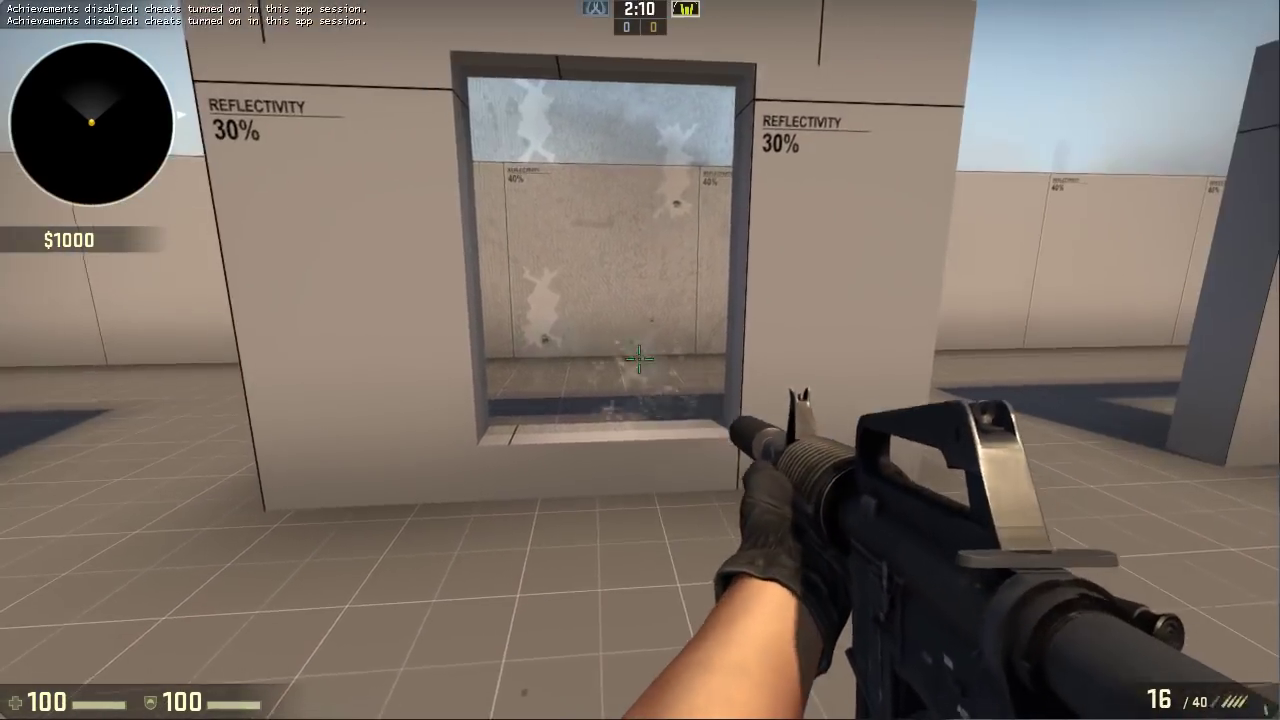
click(639, 358)
click(639, 358)
key(w)
click(639, 358)
click(639, 358)
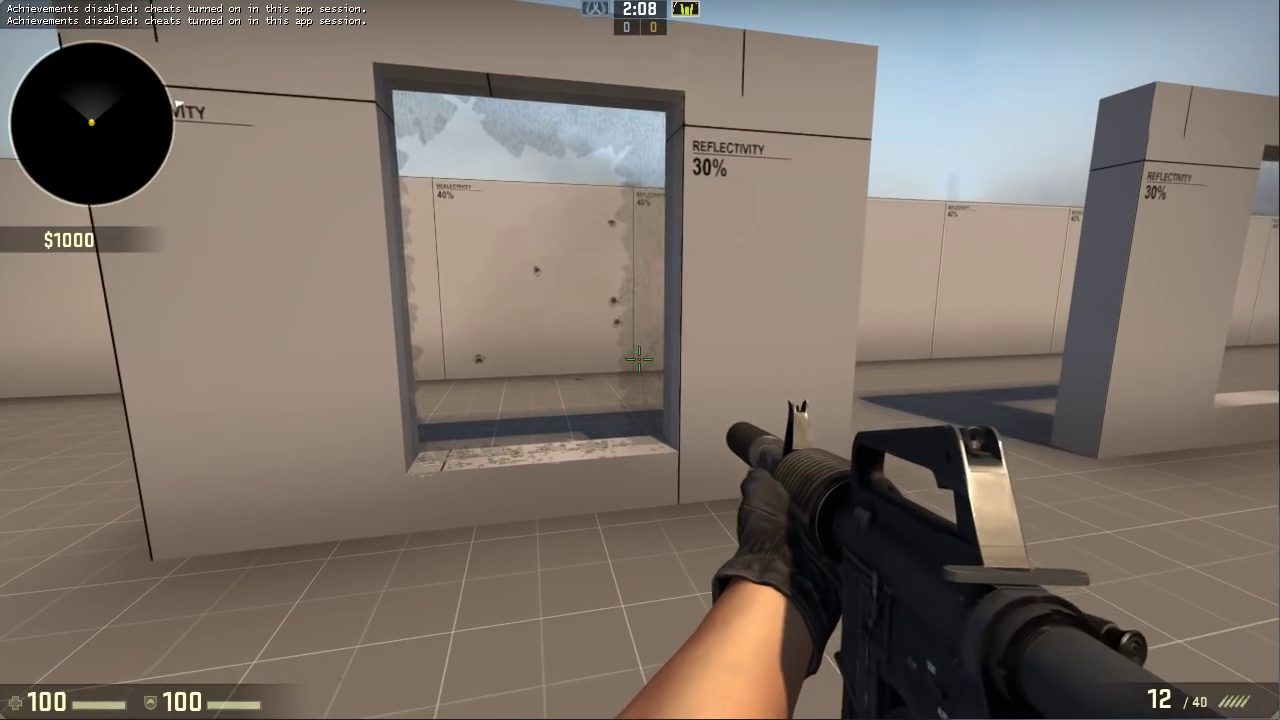
click(639, 358)
click(639, 358)
click(639, 358)
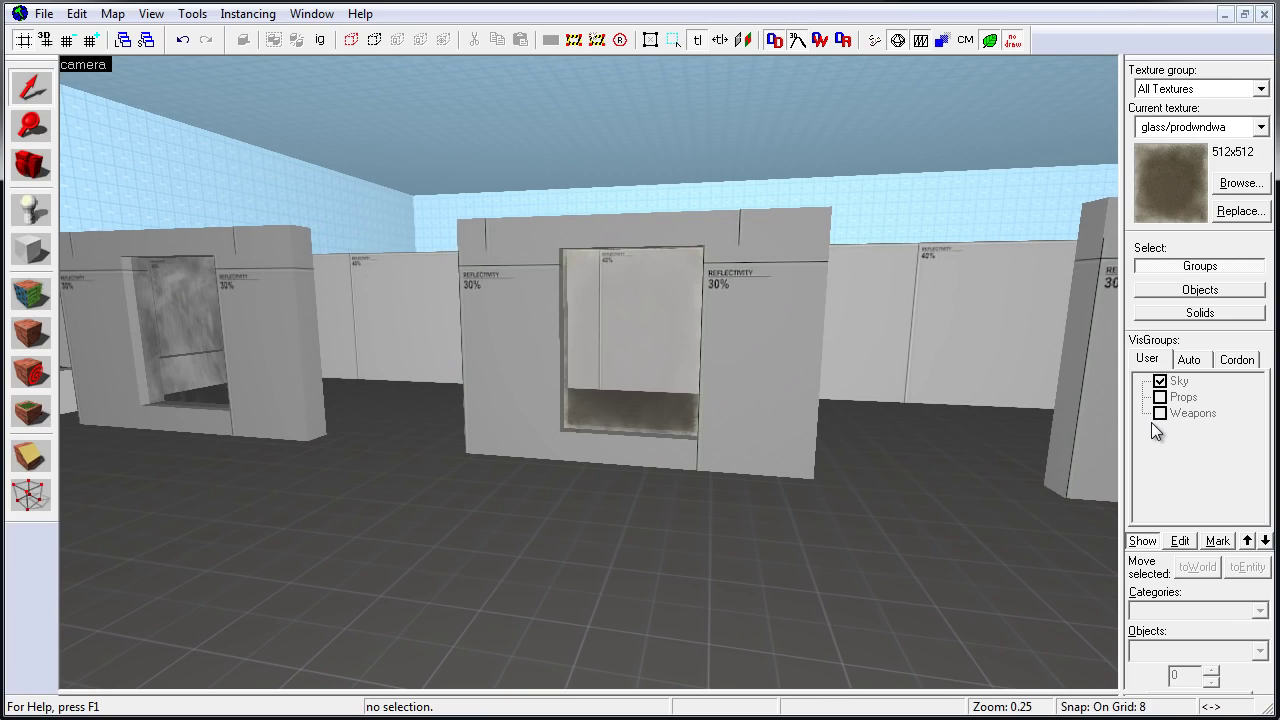
Switch back to Hammer and check the texture settings of the func_breakable_surf pane's front face
click(44, 292)
click(679, 343)
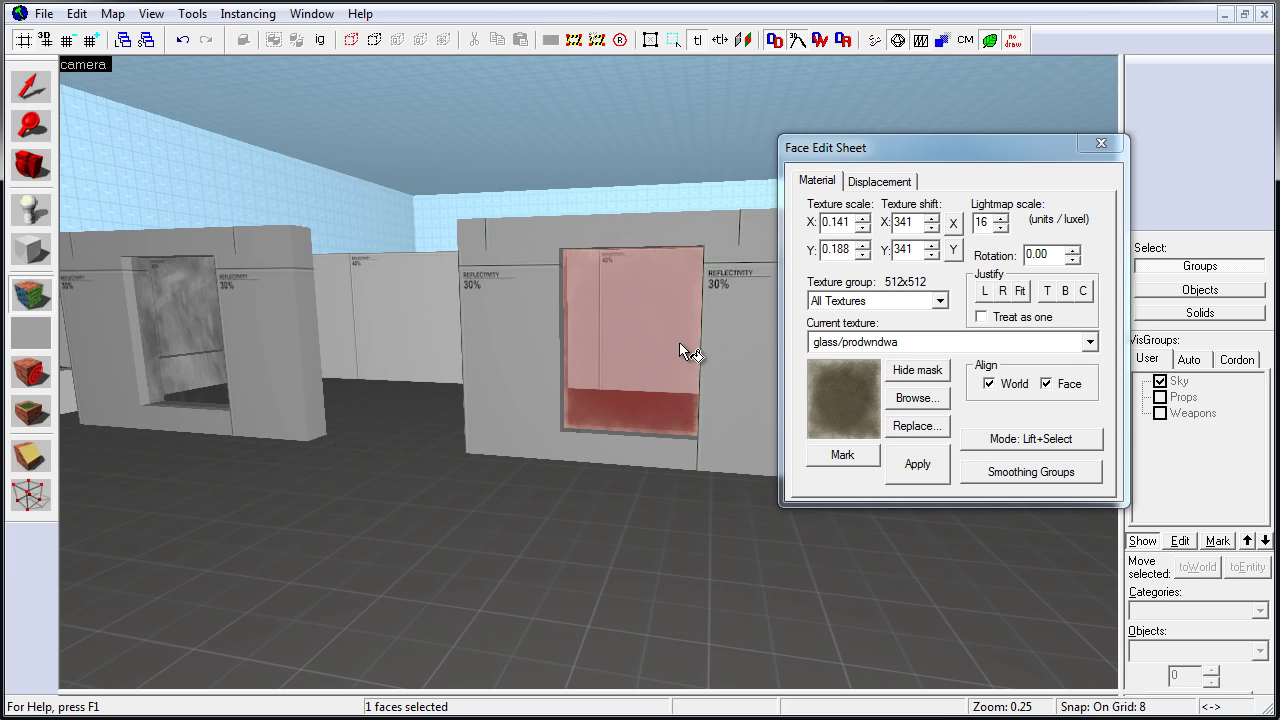
click(1101, 143)
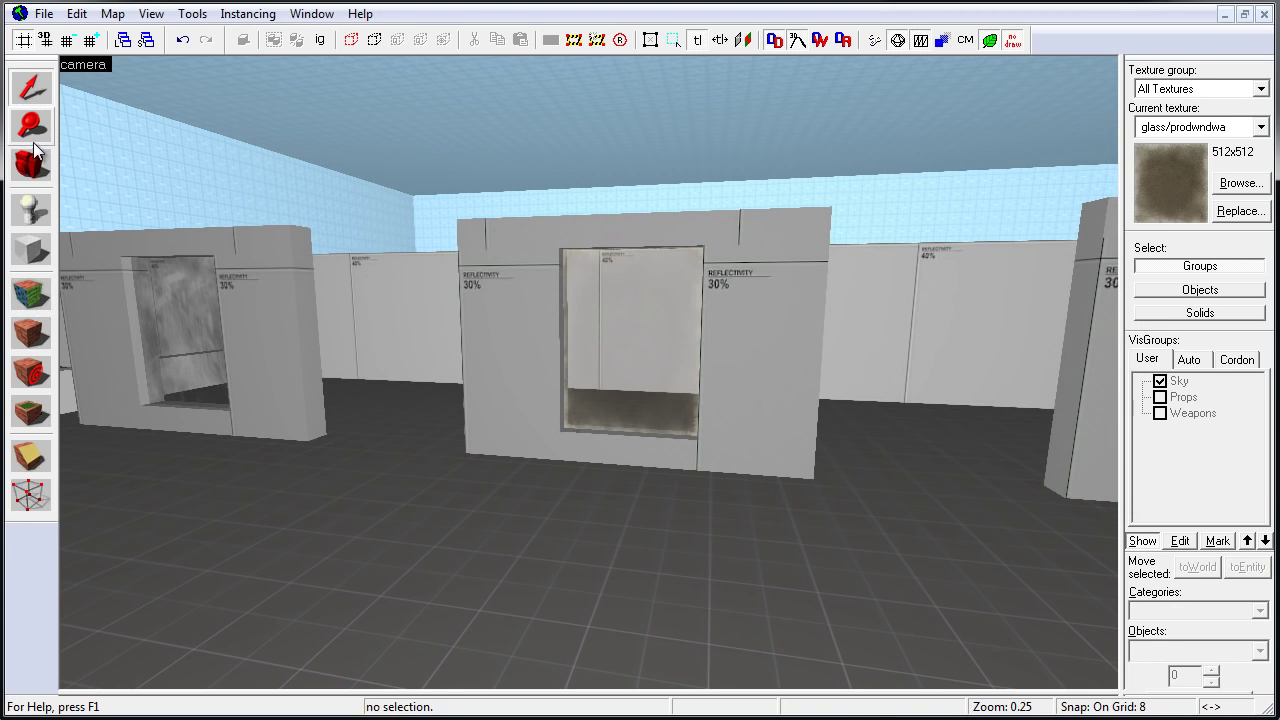
Select the four wall blocks and the glass pane of the partially breakable window and place a copy in front of the original
click(617, 231)
ctrl+click(546, 300)
ctrl+click(595, 380)
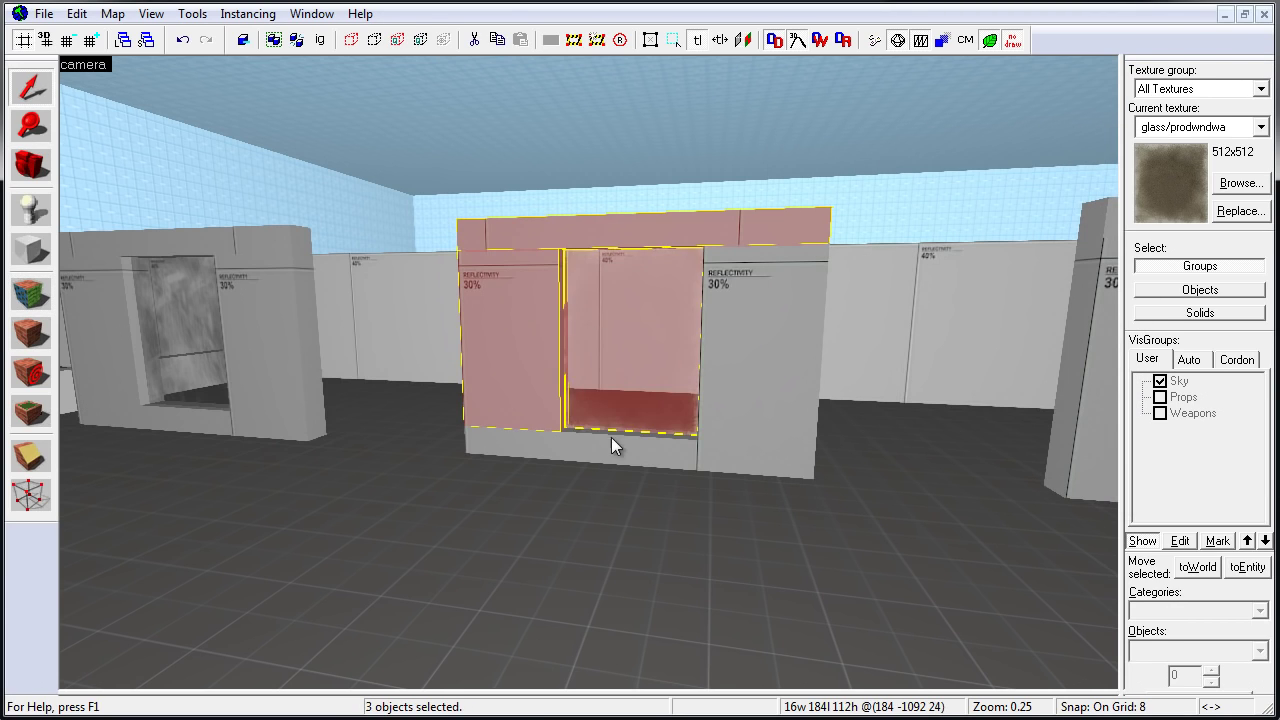
ctrl+click(611, 440)
ctrl+click(728, 390)
key(shift+z)
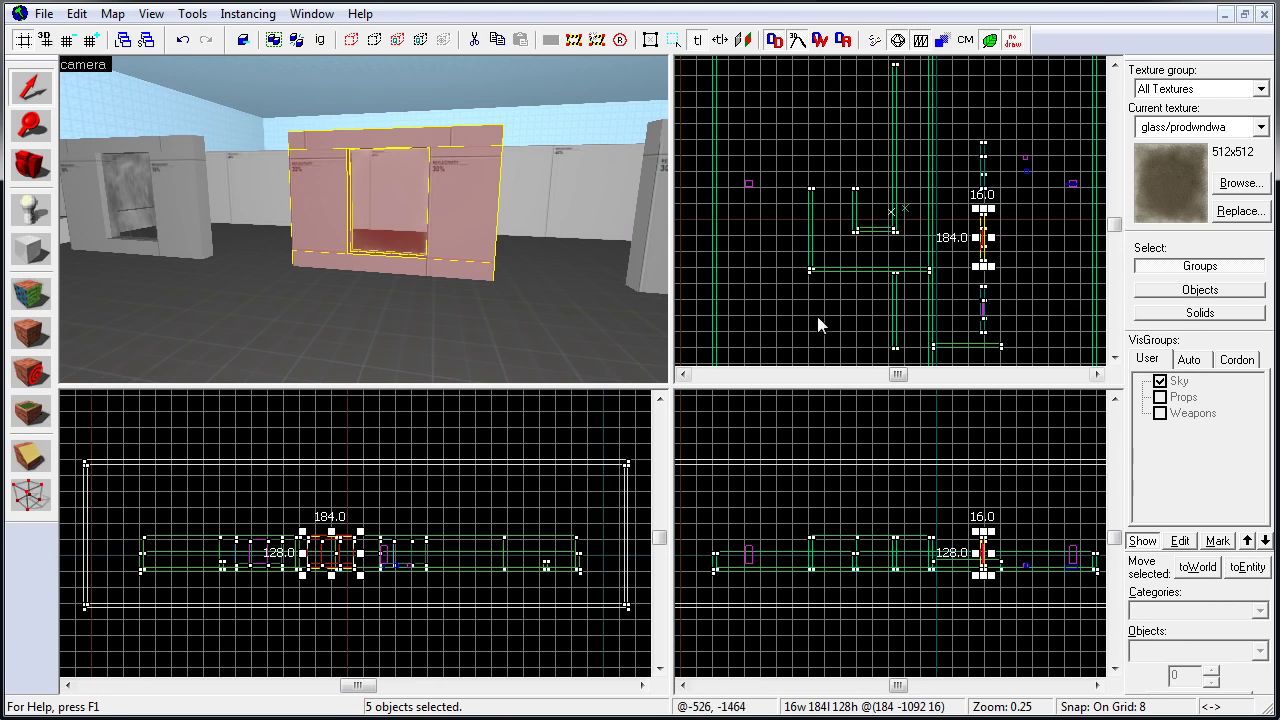
scroll(990, 233, up, 10)
shift+drag(931, 214, 1023, 197)
Find glass/urban_glass_03 among the glass textures and apply it to the copied pane's front face
key(shift+z)
click(590, 330)
click(38, 290)
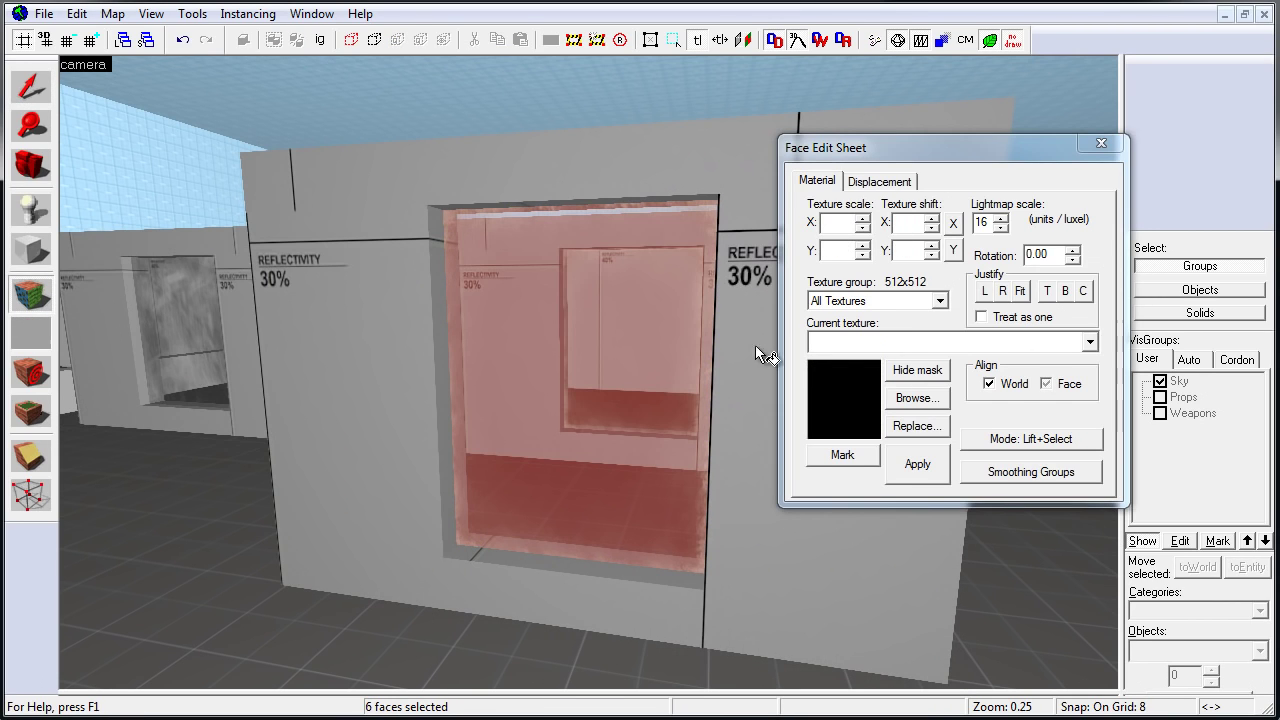
click(928, 405)
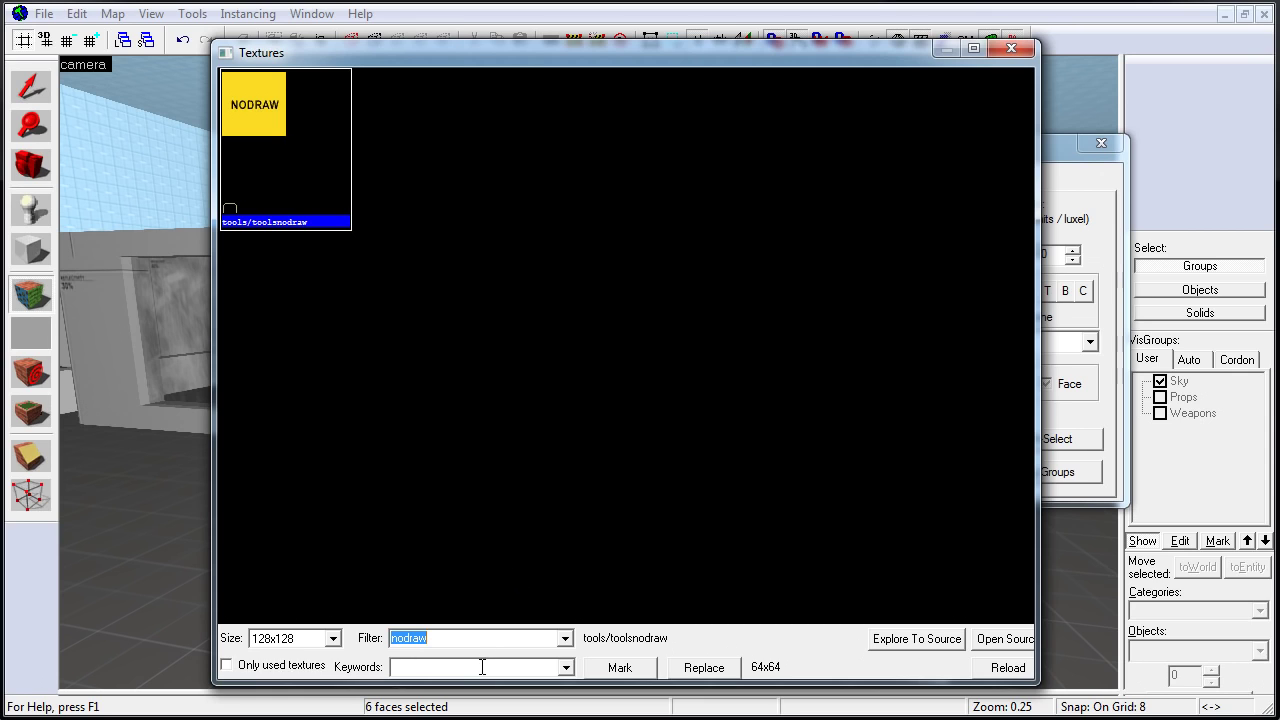
text(glass)
scroll(405, 333, down, 5)
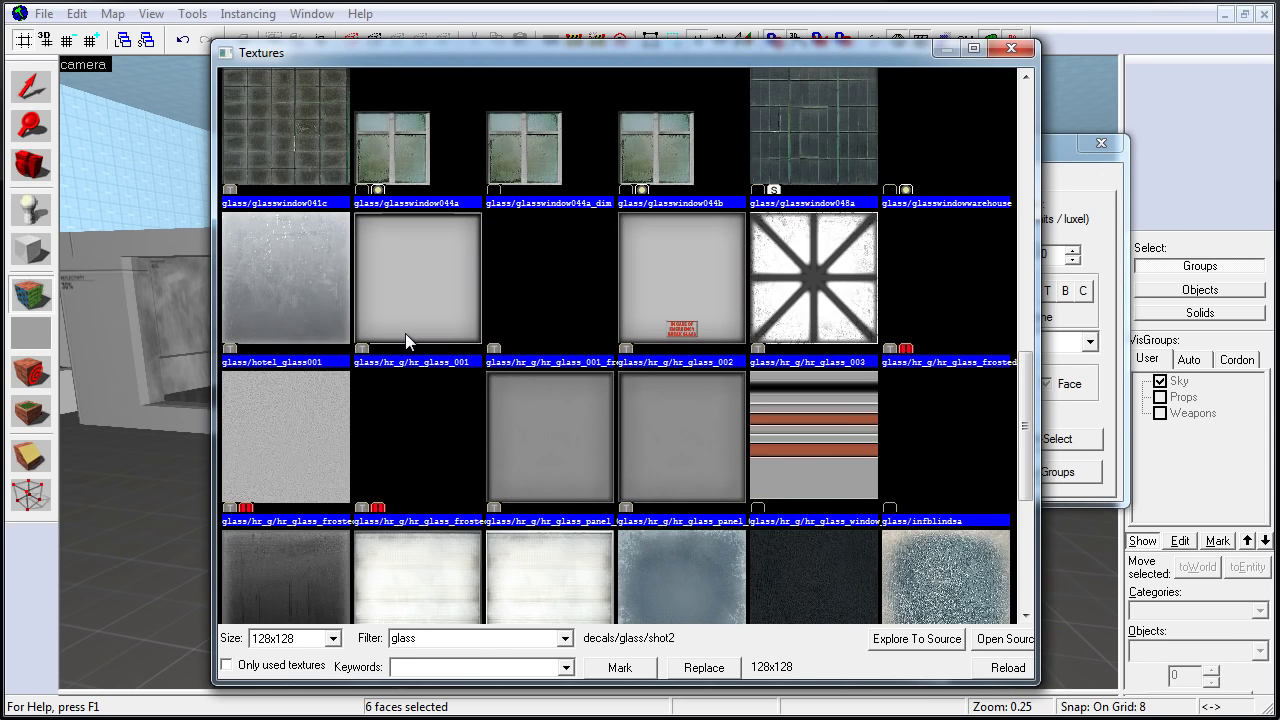
scroll(405, 333, down, 5)
click(998, 418)
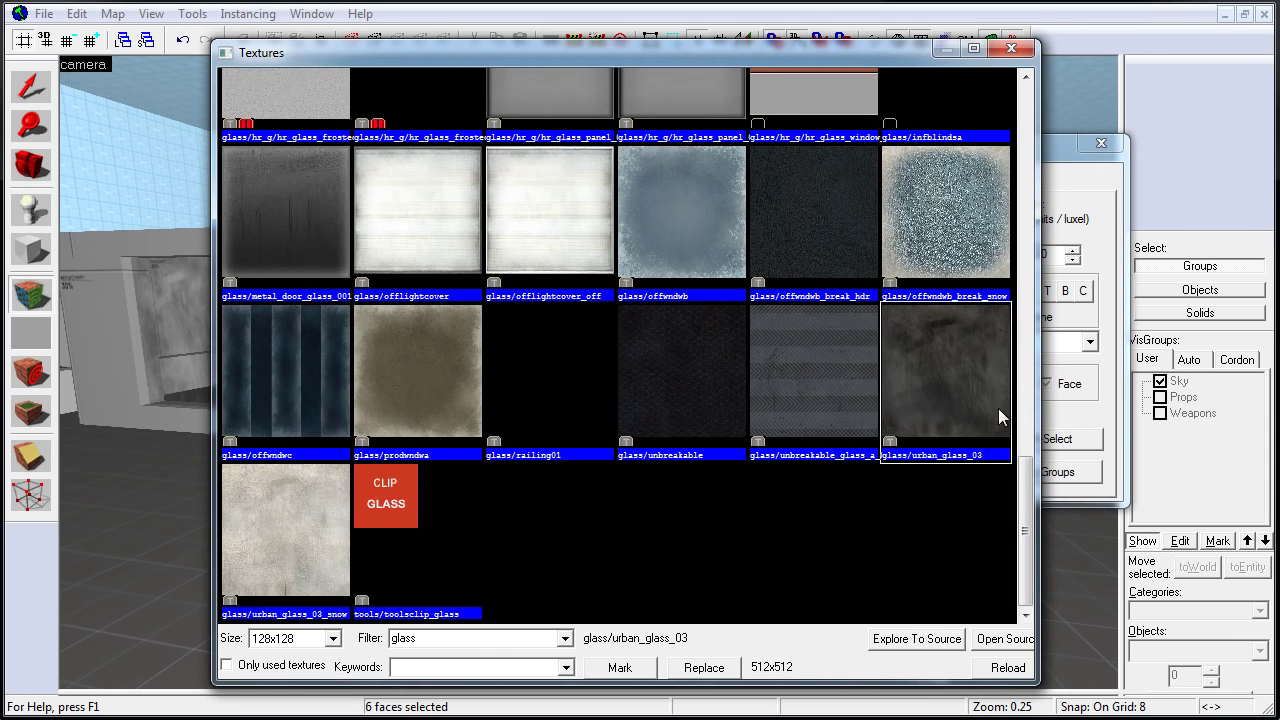
double_click(961, 375)
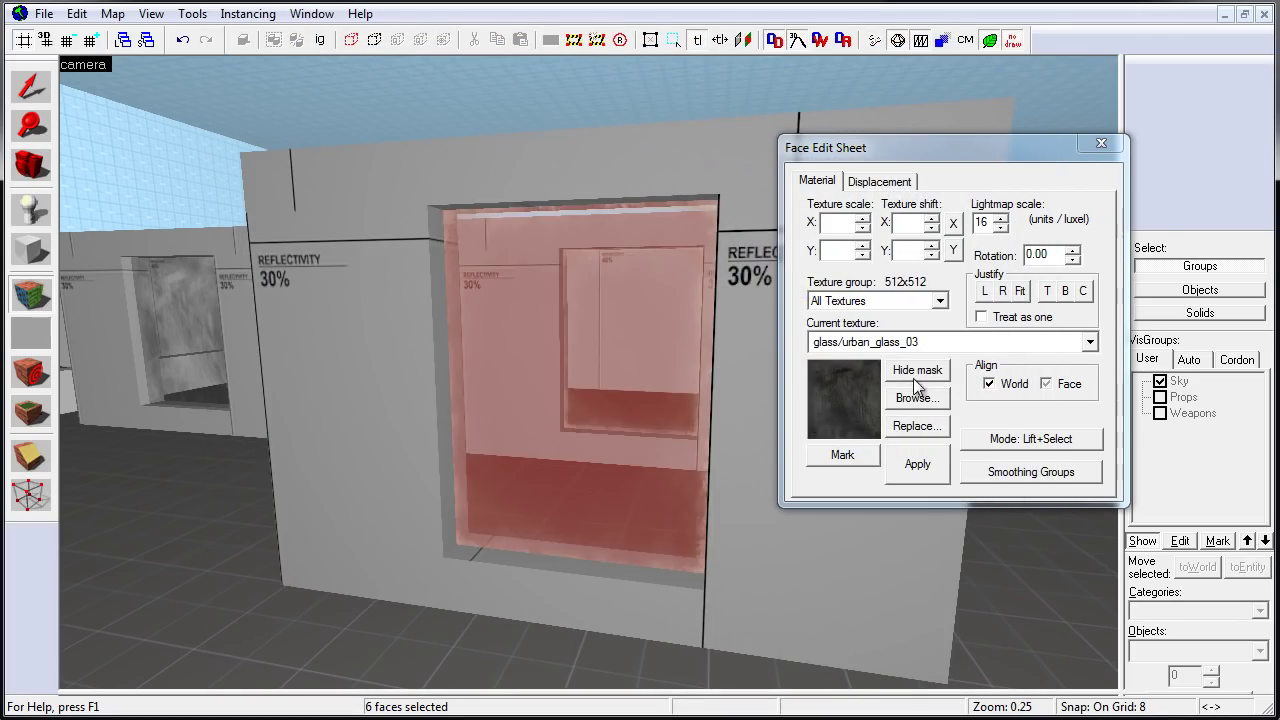
click(1101, 143)
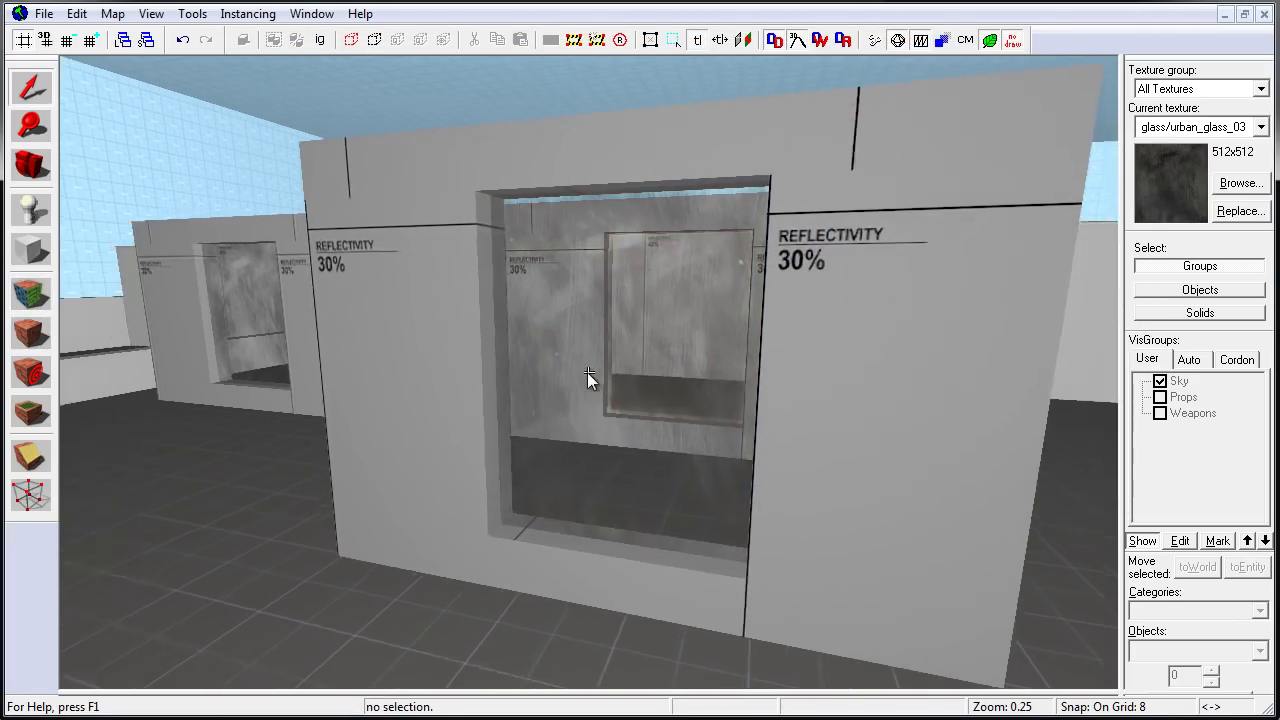
Examine the copied pane's nodraw back face and its func_breakable_surf entity properties
key(Left)
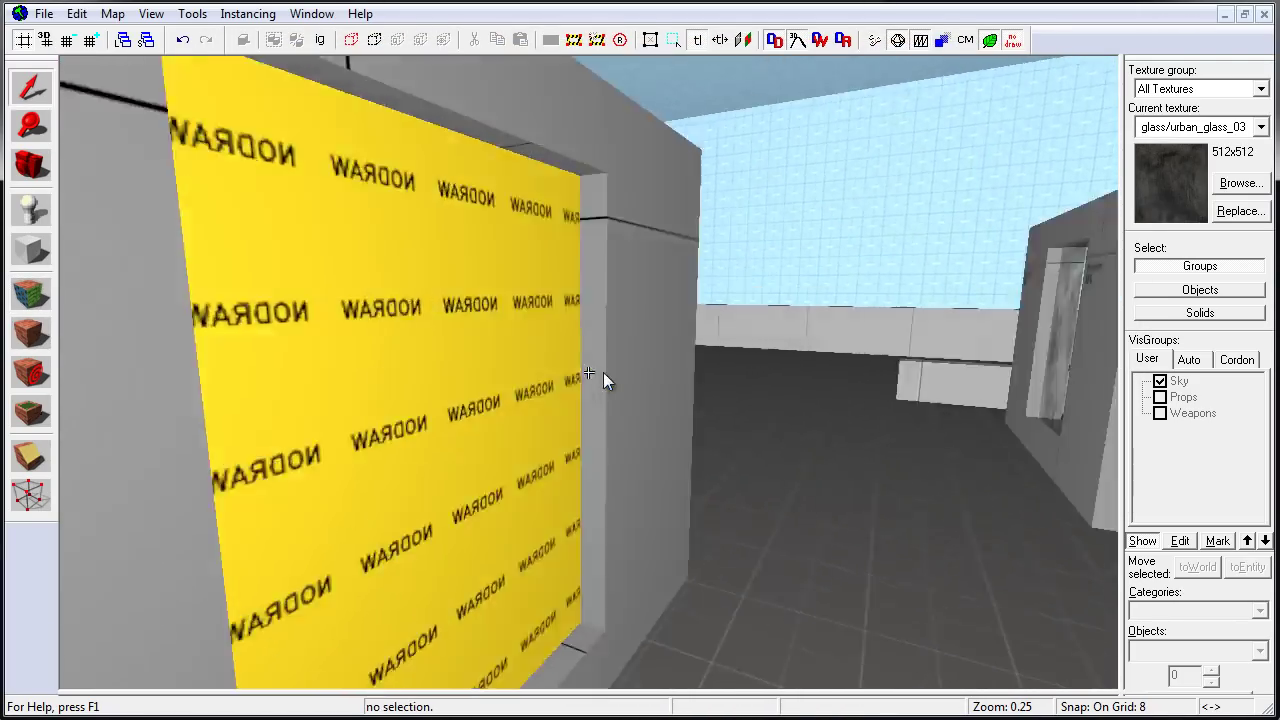
key(z)
double_click(623, 340)
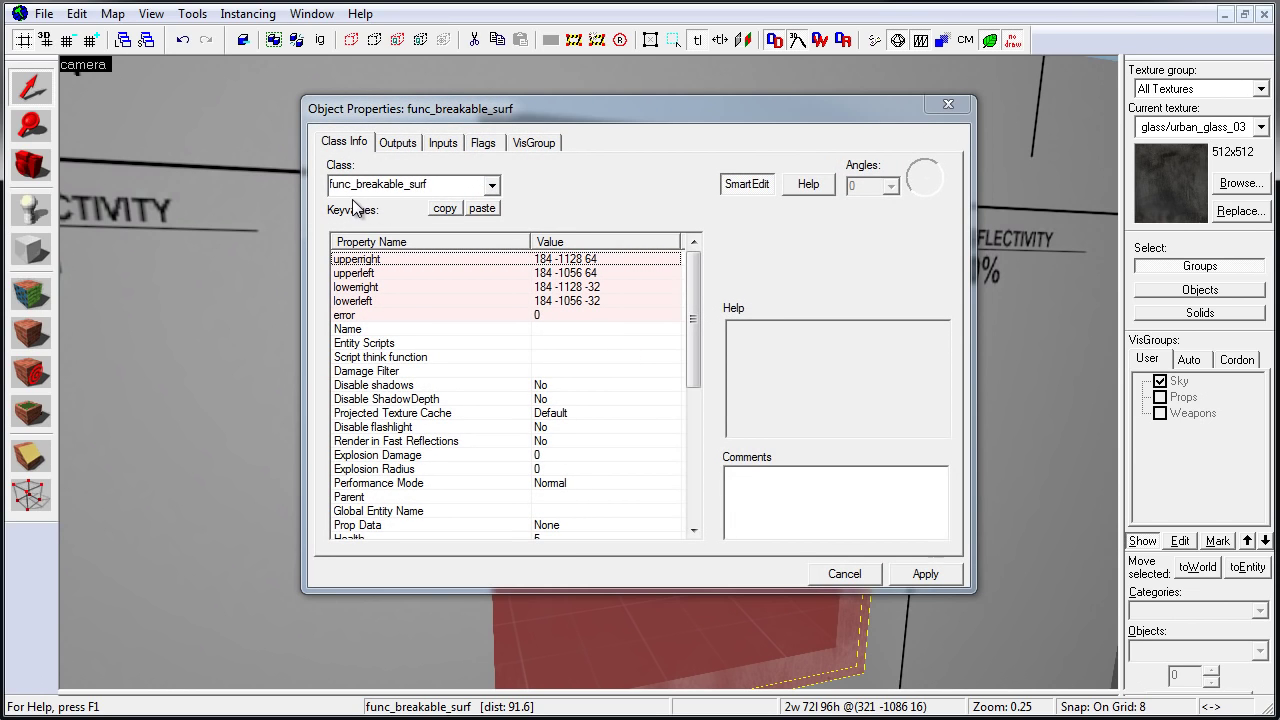
click(948, 104)
key(Down)
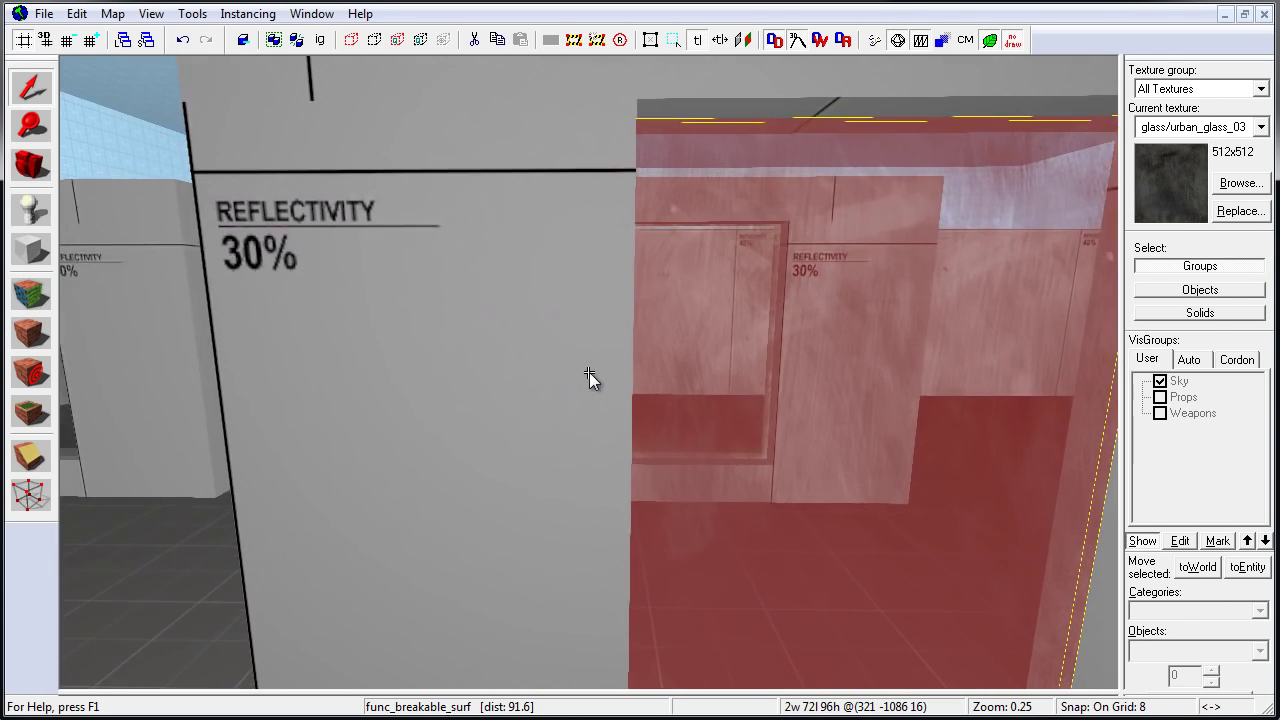
key(z)
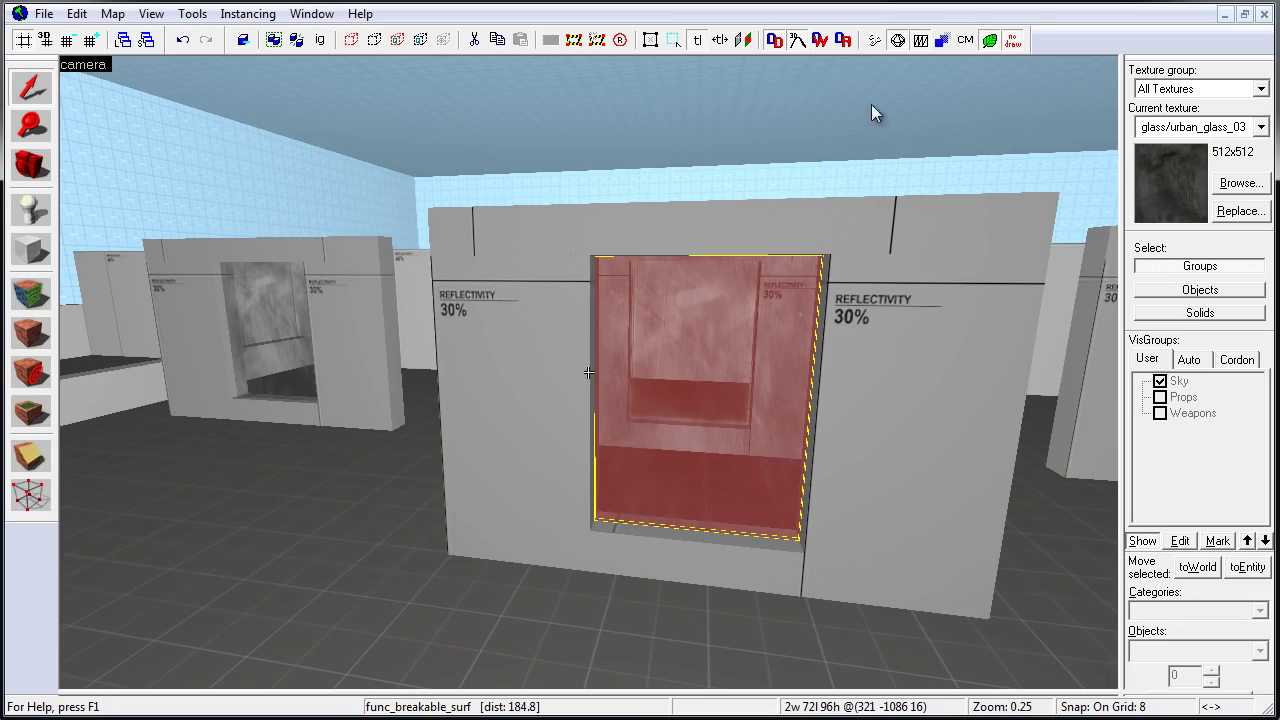
Compile and run the map with the Fast configuration, and shoot the urban_glass_03 pane to test its breaking behaviour
click(897, 41)
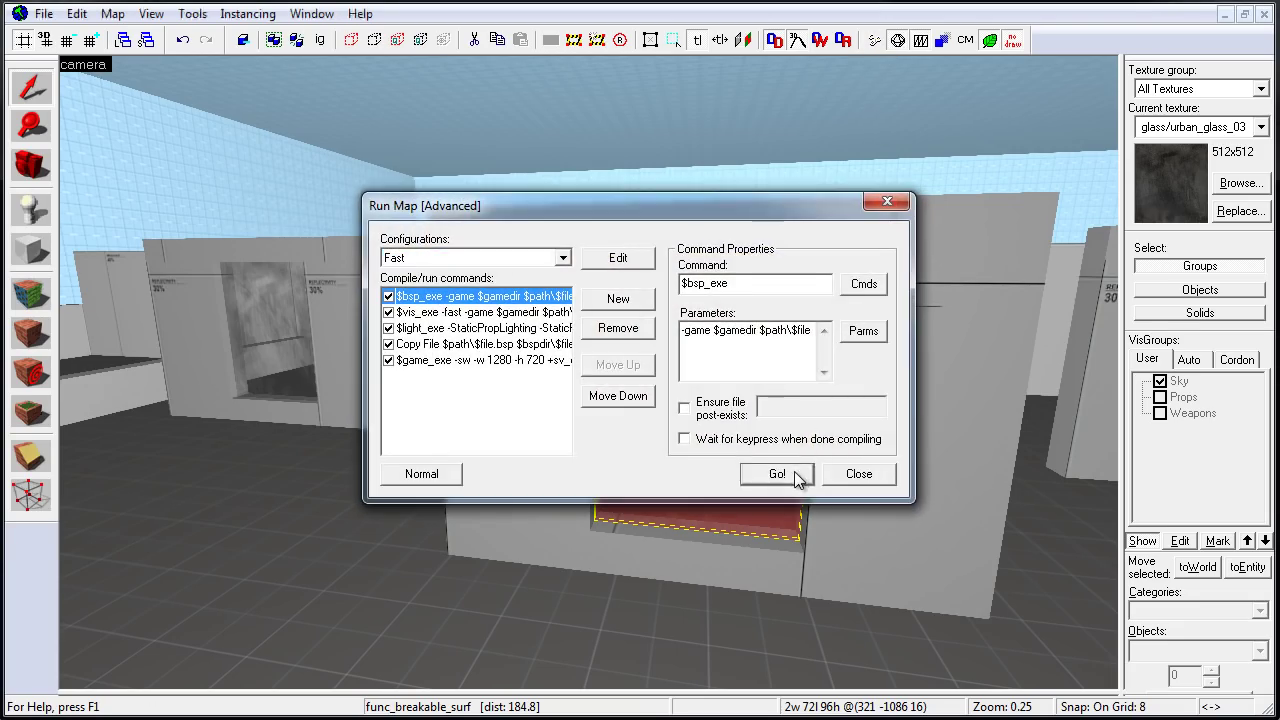
click(772, 475)
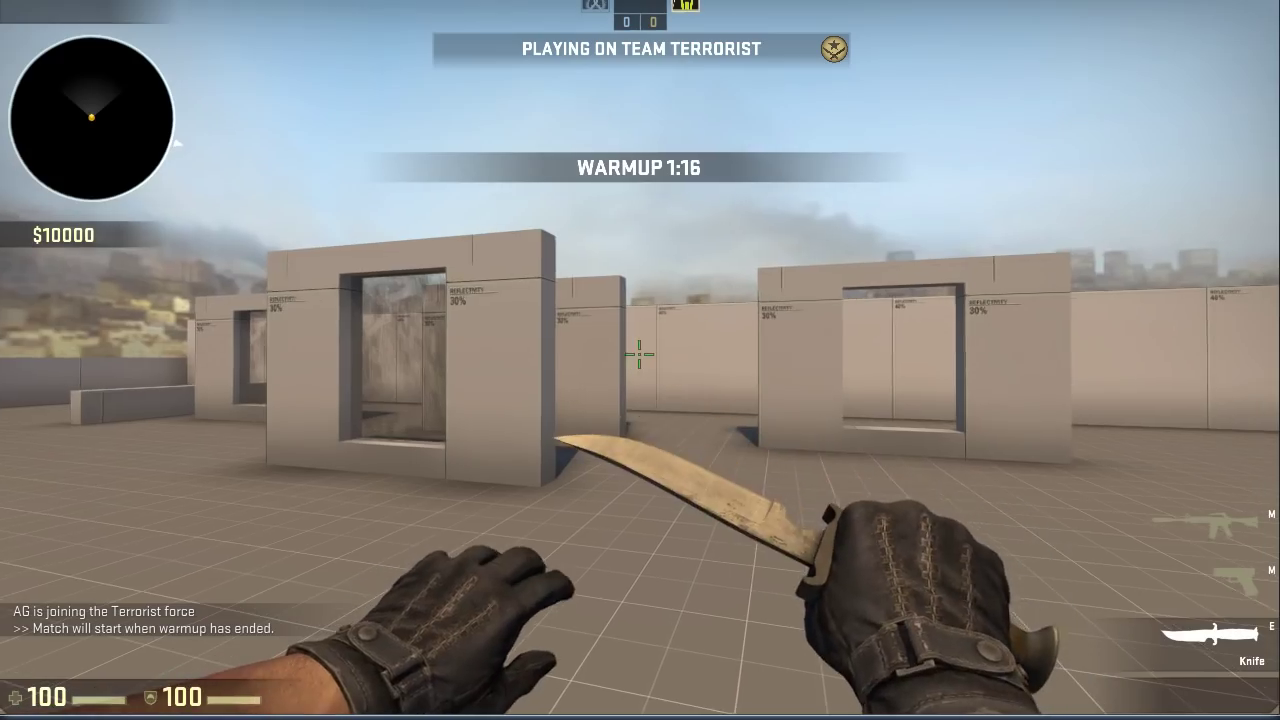
key(2)
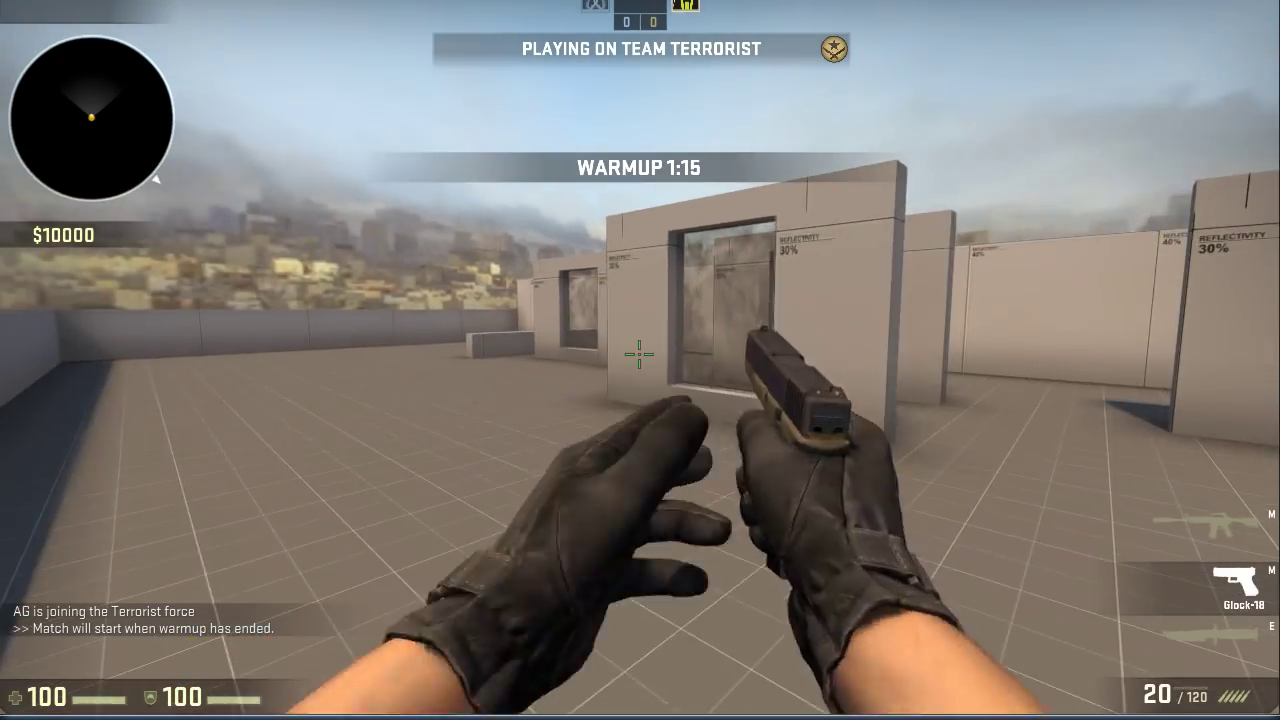
key(1)
key(w)
click(640, 355)
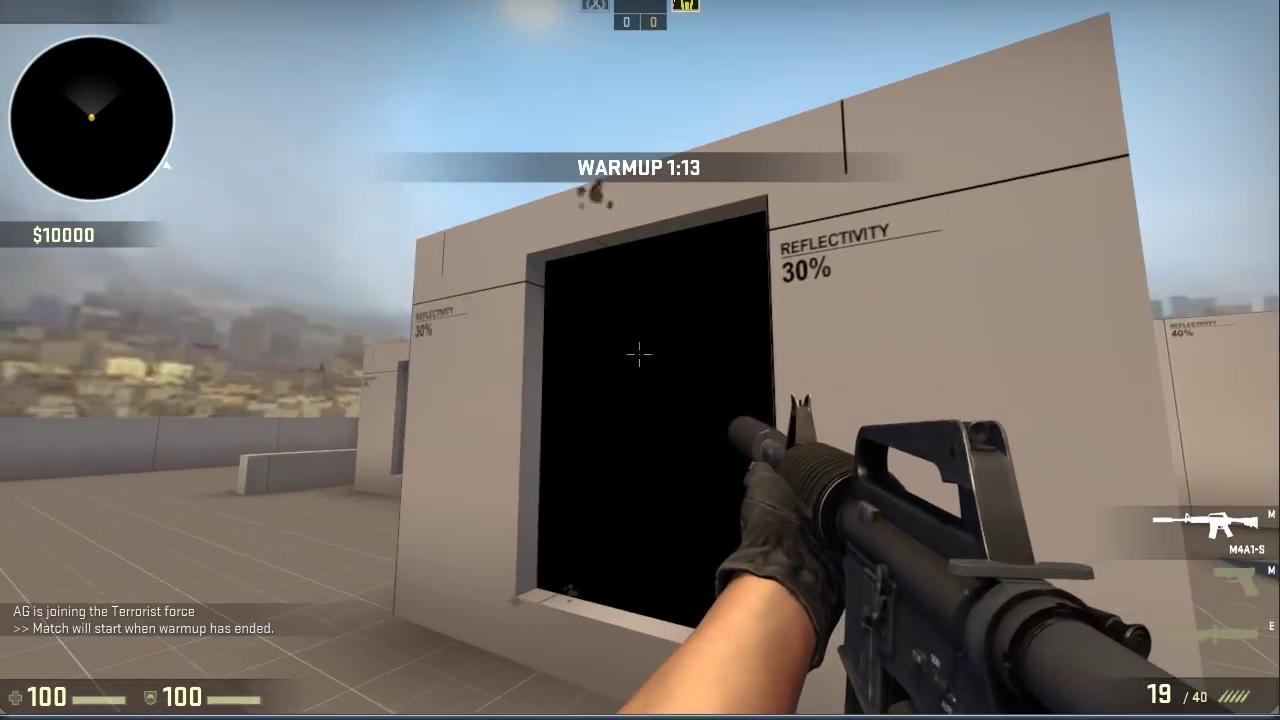
click(640, 355)
click(640, 355)
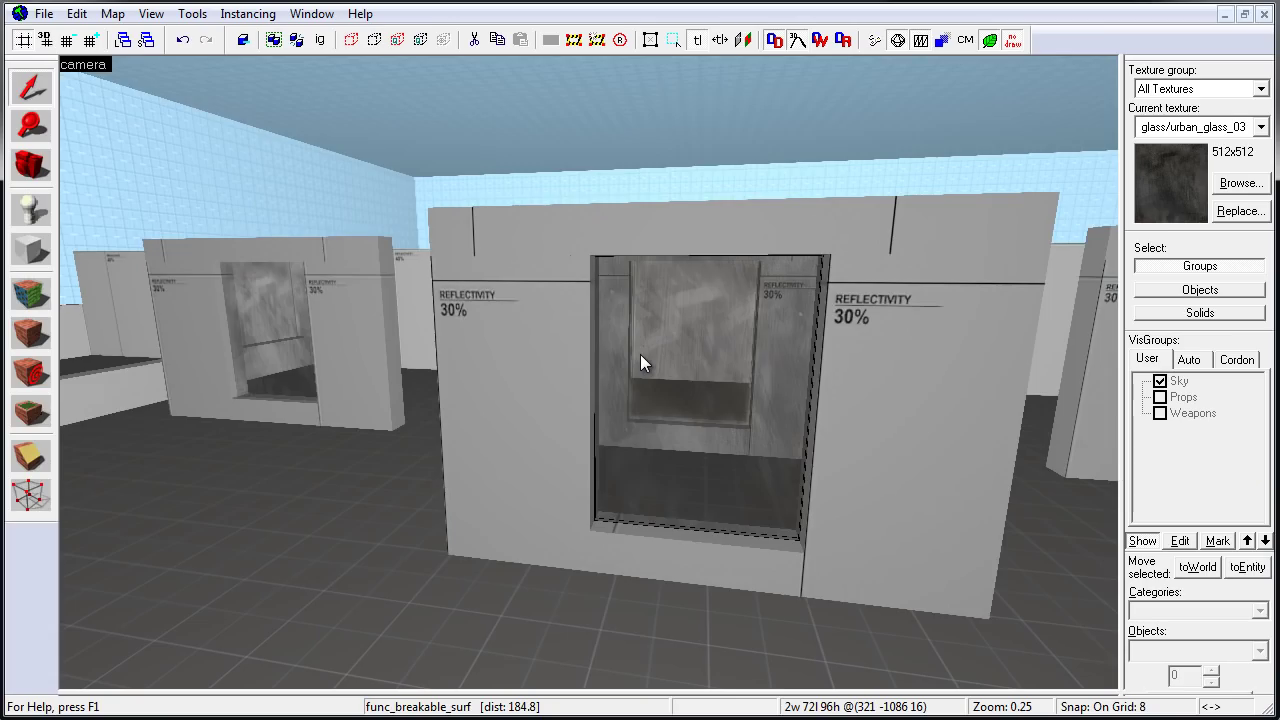
Switch back to Hammer and check the texture used on the original partially breakable pane
click(589, 372)
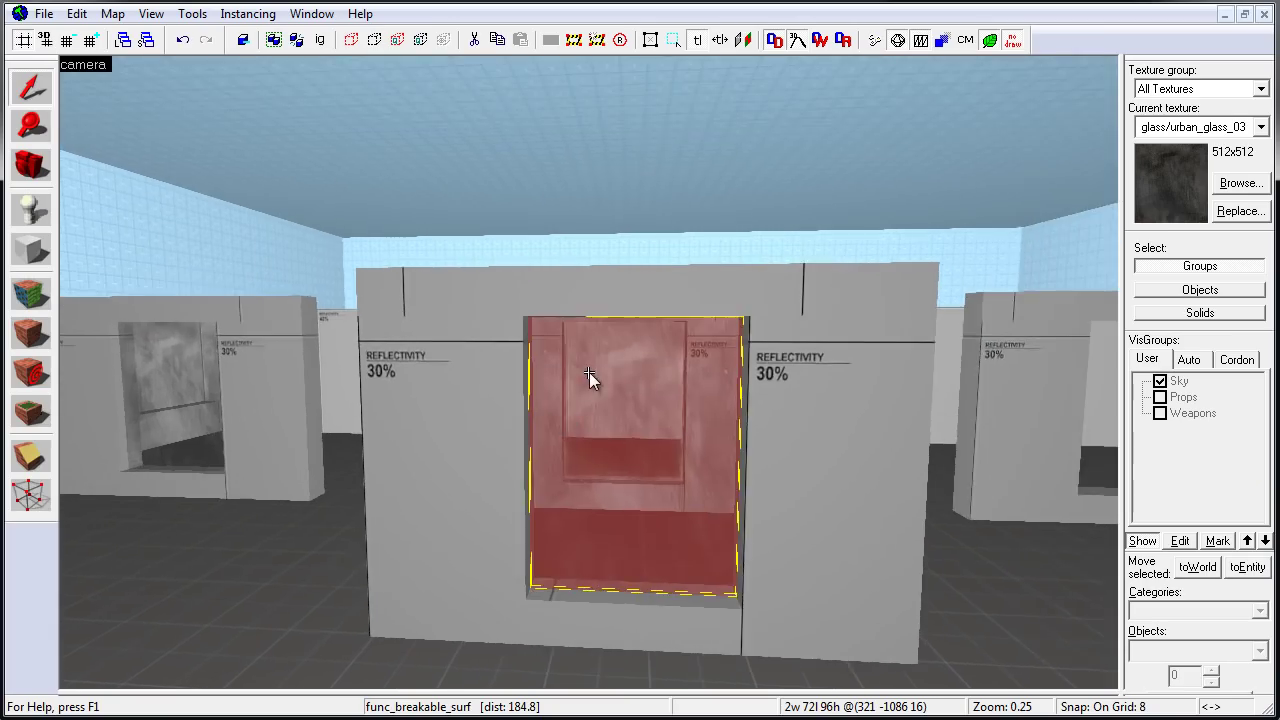
key(w)
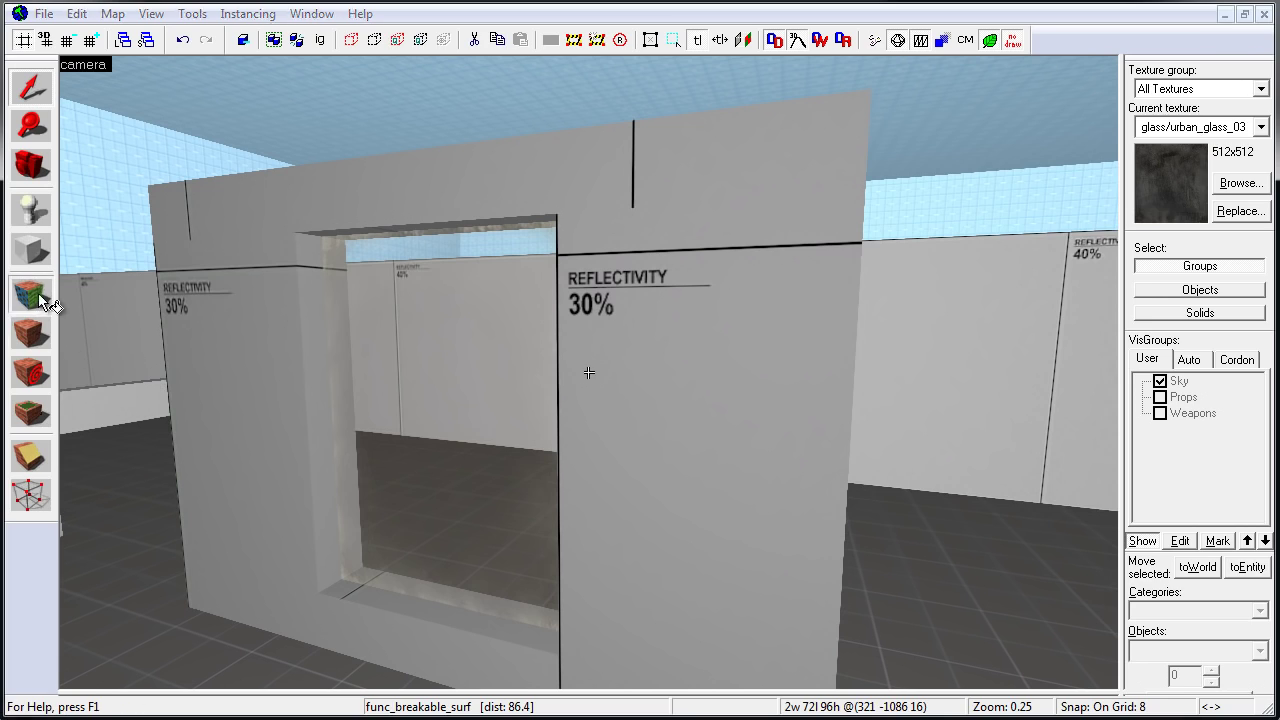
click(30, 294)
click(452, 381)
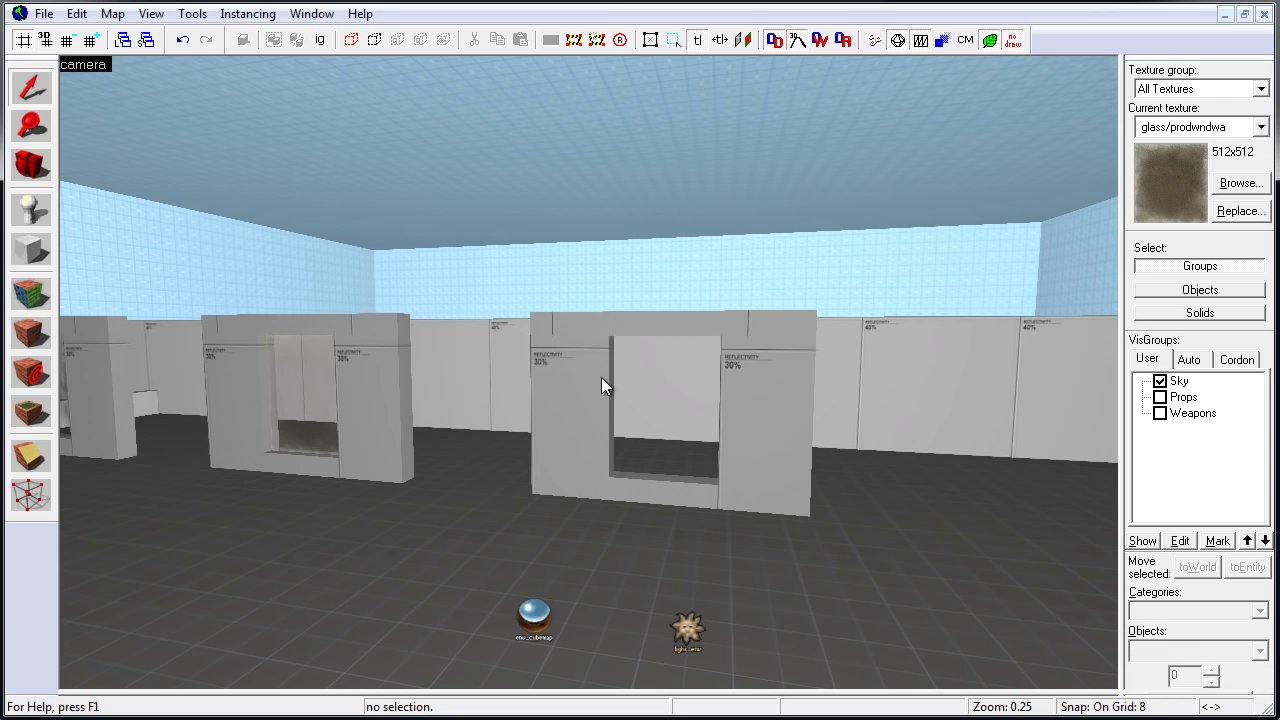
Copy a side block of the empty window wall into its opening and resize it to a pane 2 wide, 72 long and 96 high
click(578, 354)
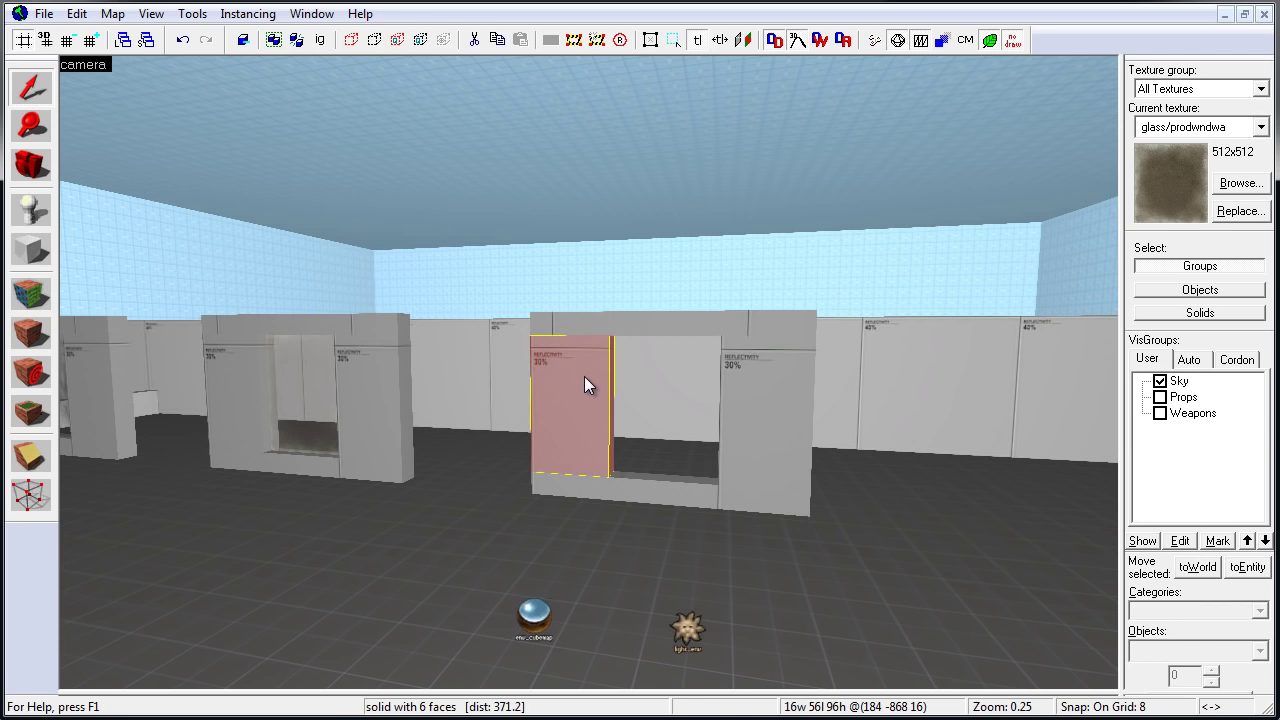
key(shift+z)
drag(913, 176, 906, 110)
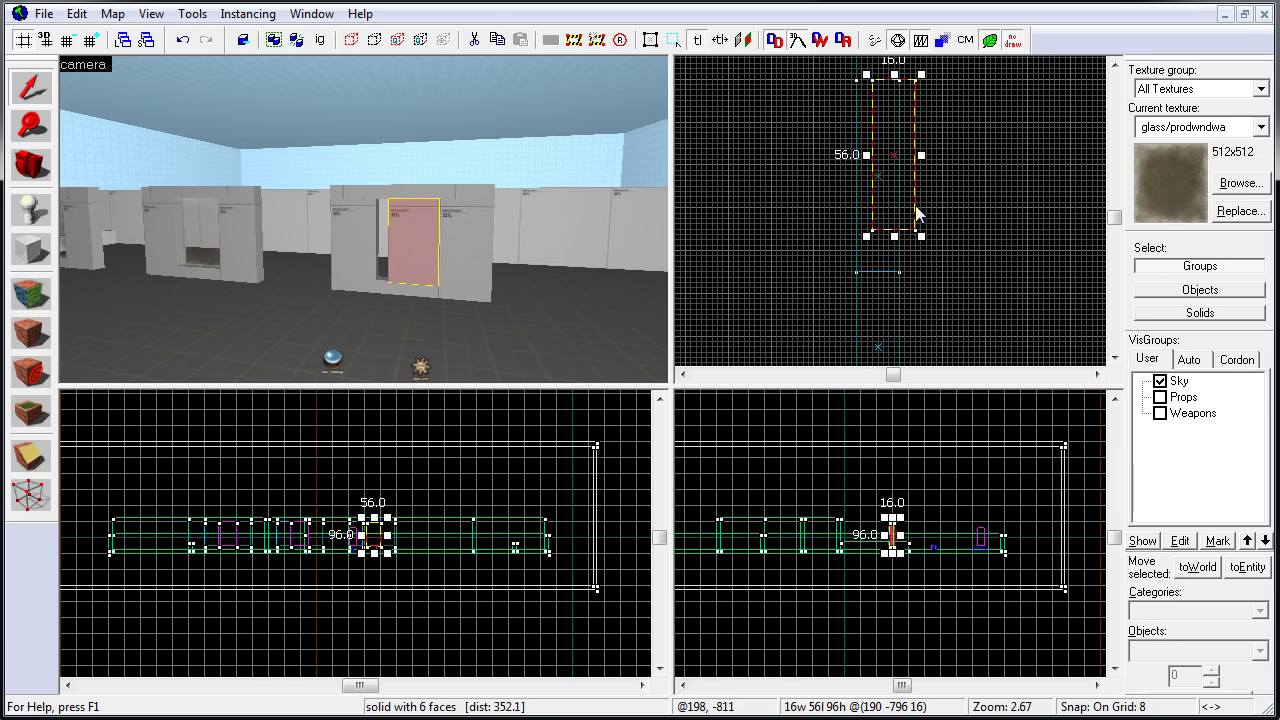
drag(921, 236, 879, 277)
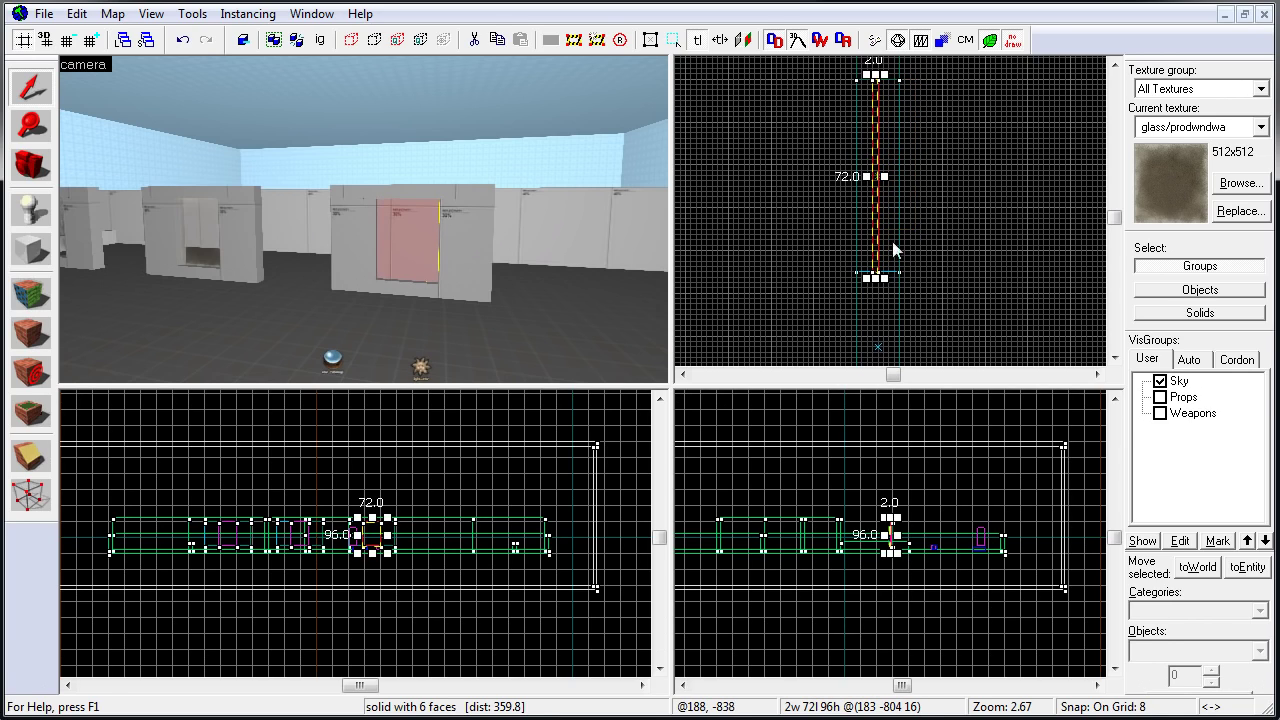
Sample the tools/toolsnodraw texture from an existing pane's back face and apply it to all faces of the new pane
click(31, 288)
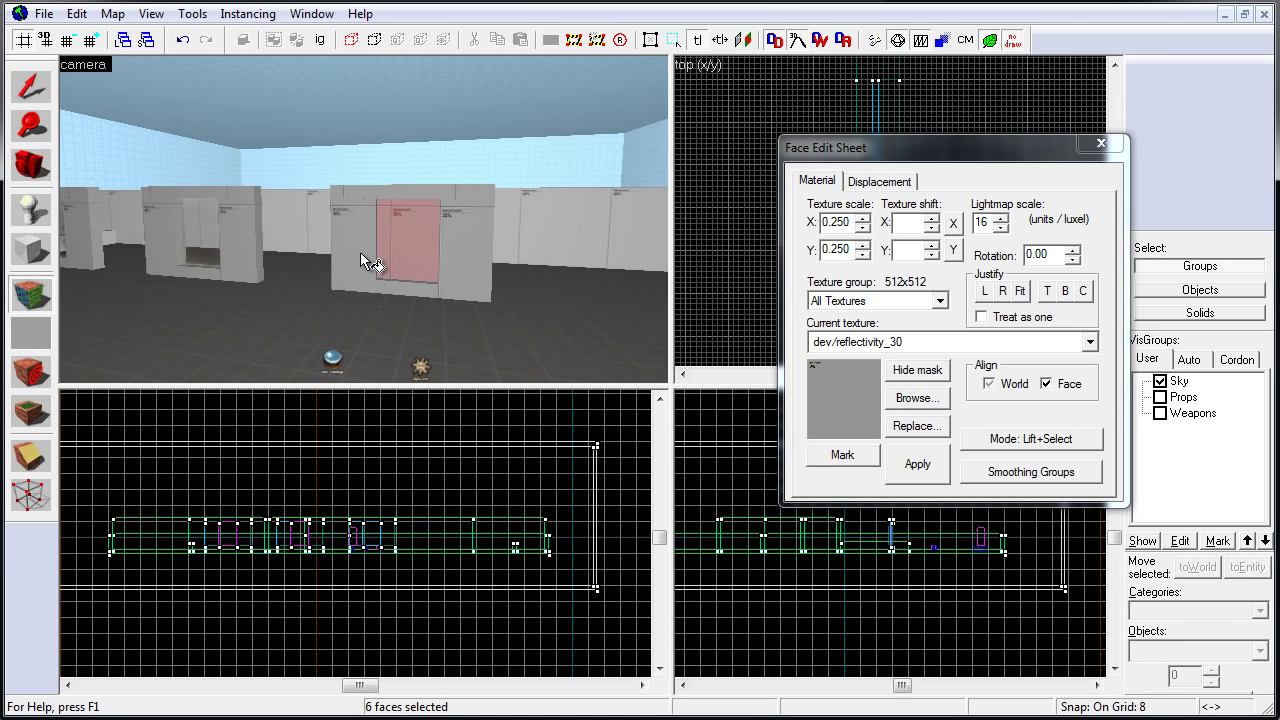
key(z)
key(d)
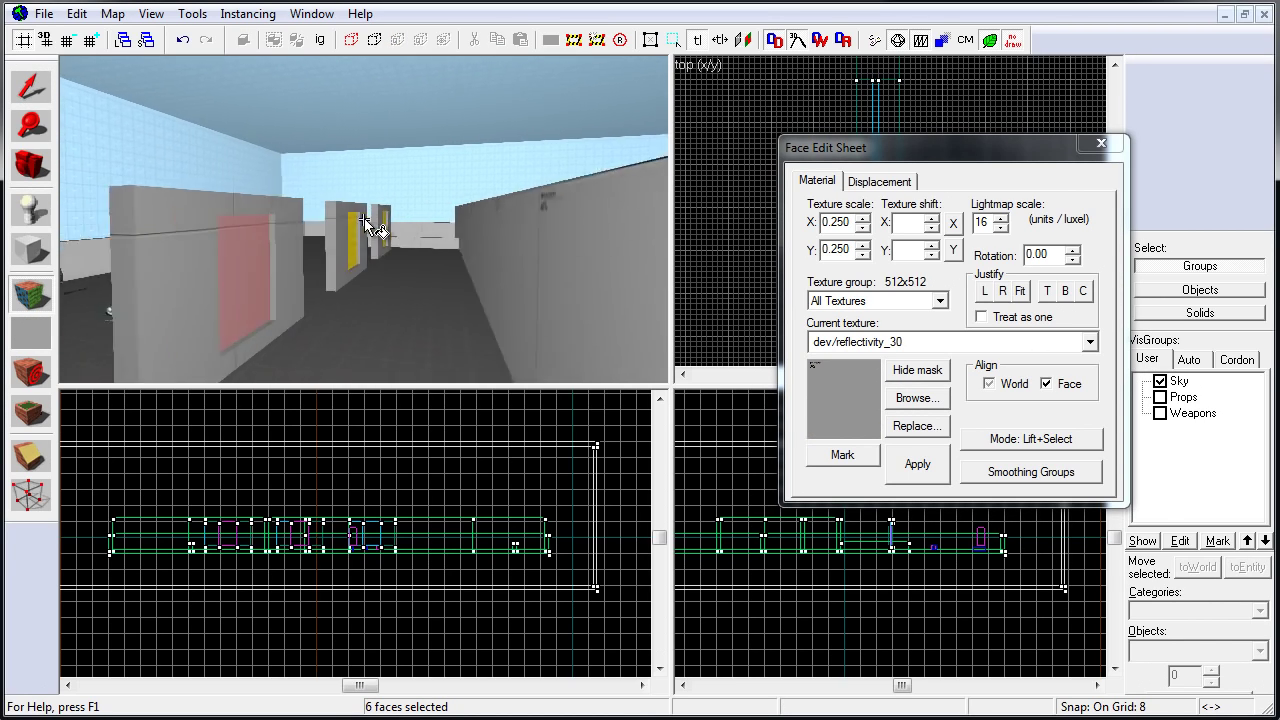
click(365, 220)
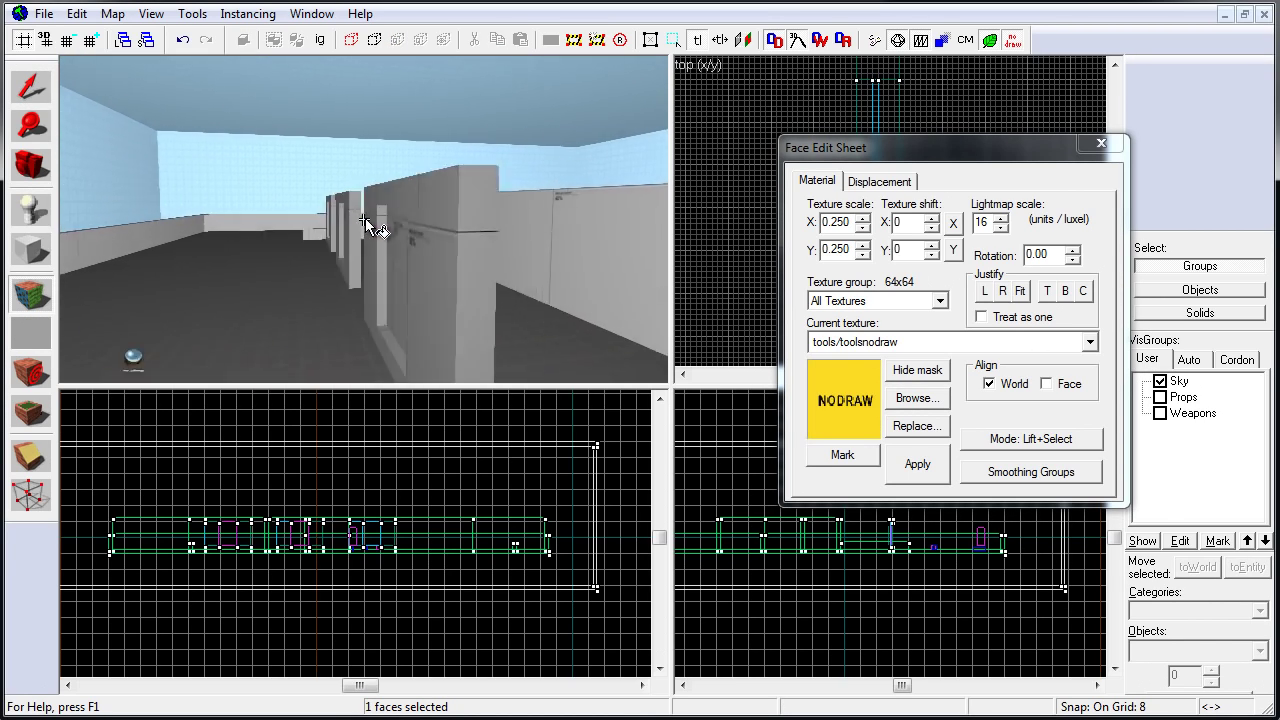
key(a)
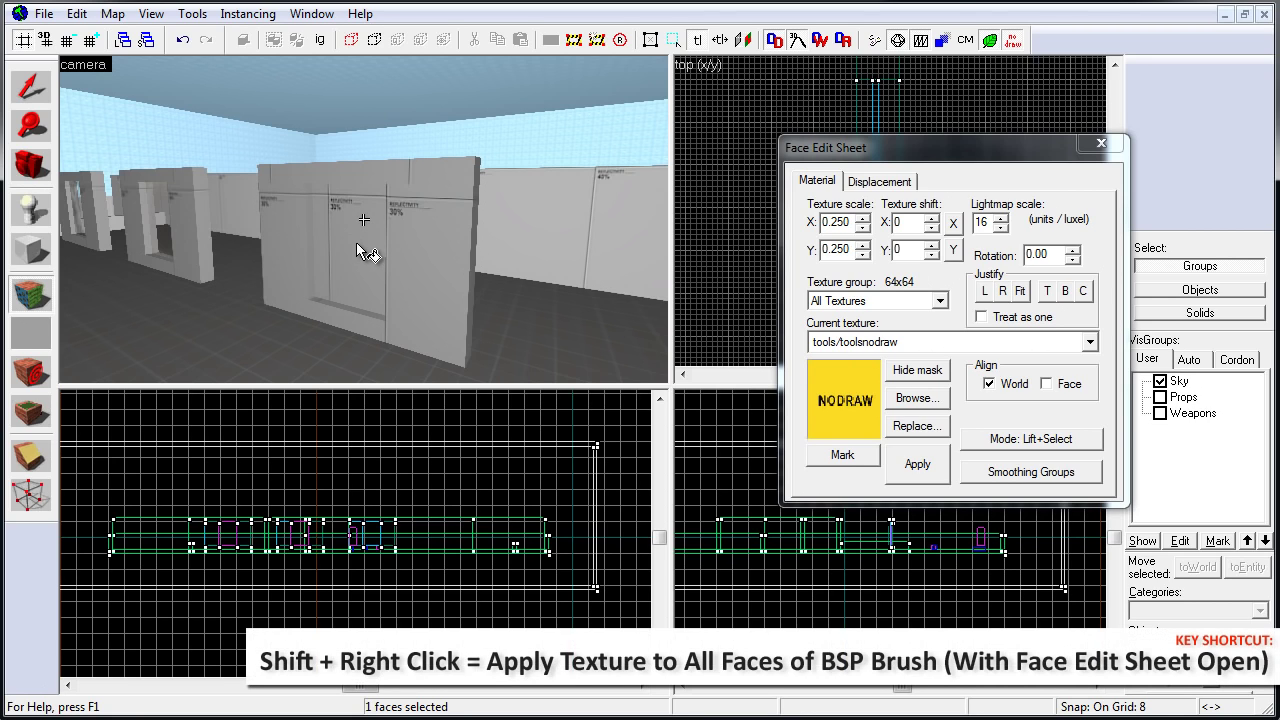
shift+right_click(356, 242)
key(z)
key(d)
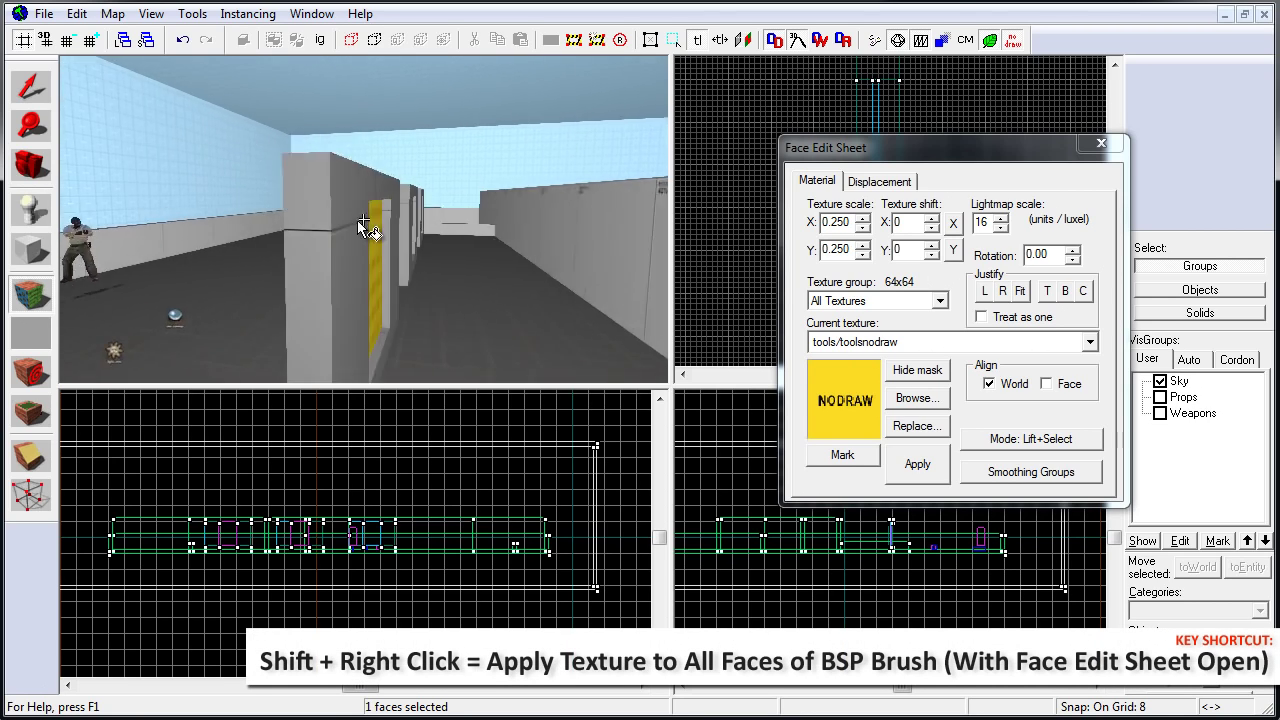
key(a)
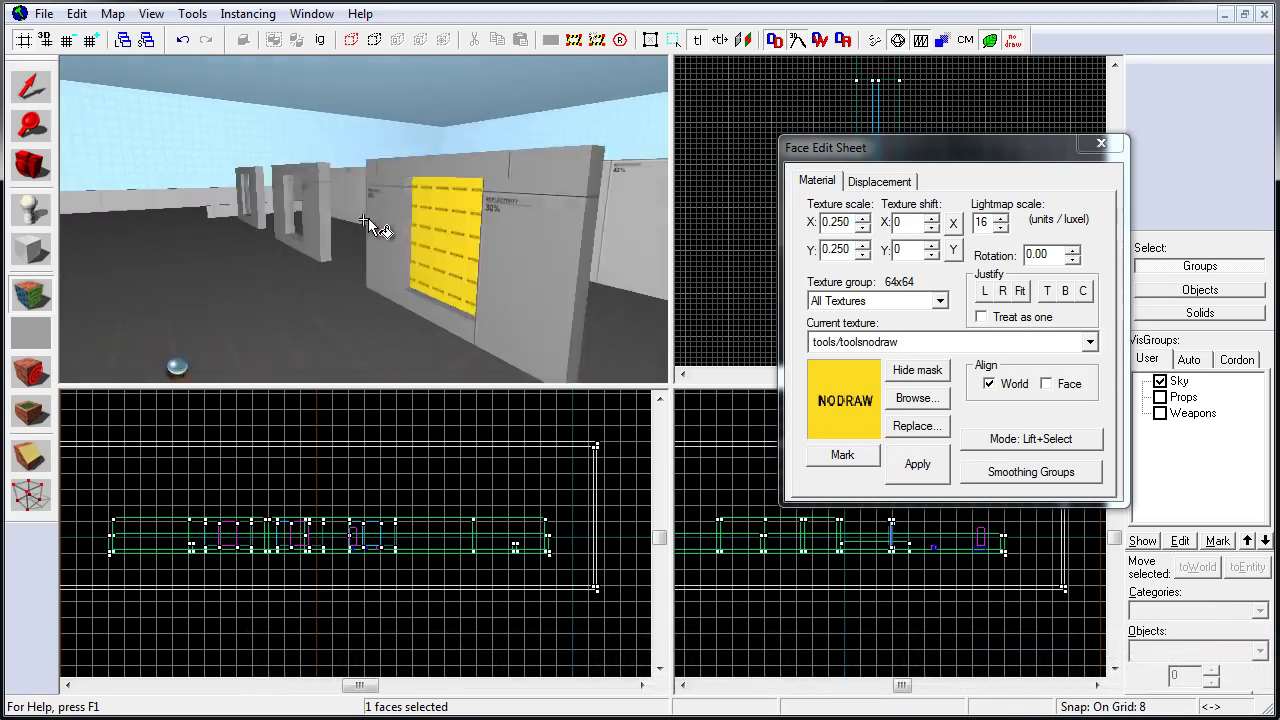
Enlarge the 3D camera view, look through the glass textures and choose glass/glass01 as the current texture
key(z)
key(shift+z)
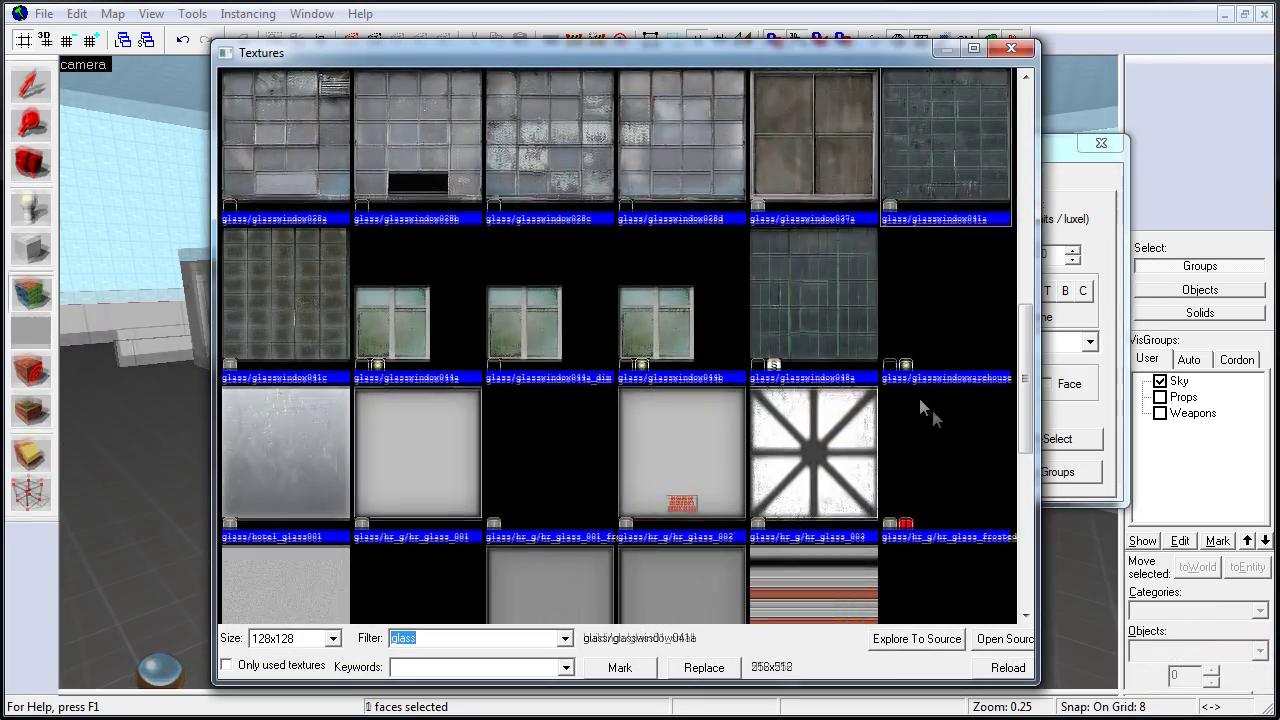
click(475, 638)
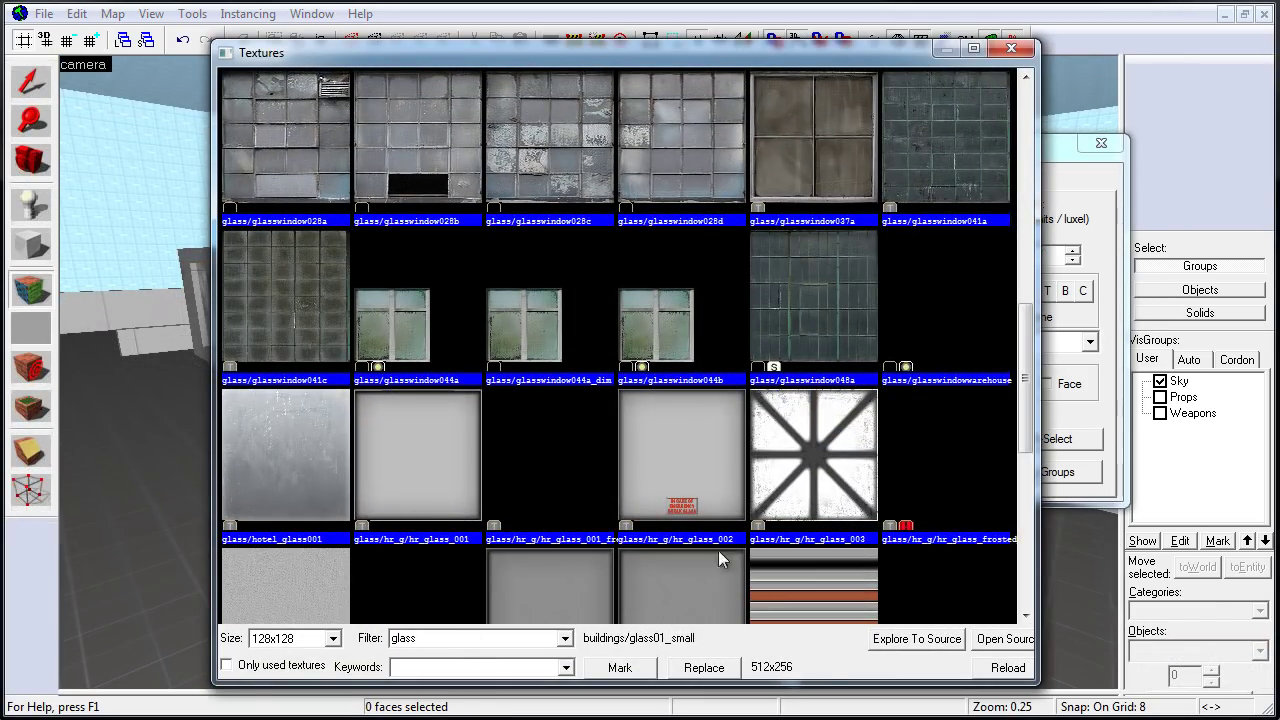
drag(1023, 348, 1037, 438)
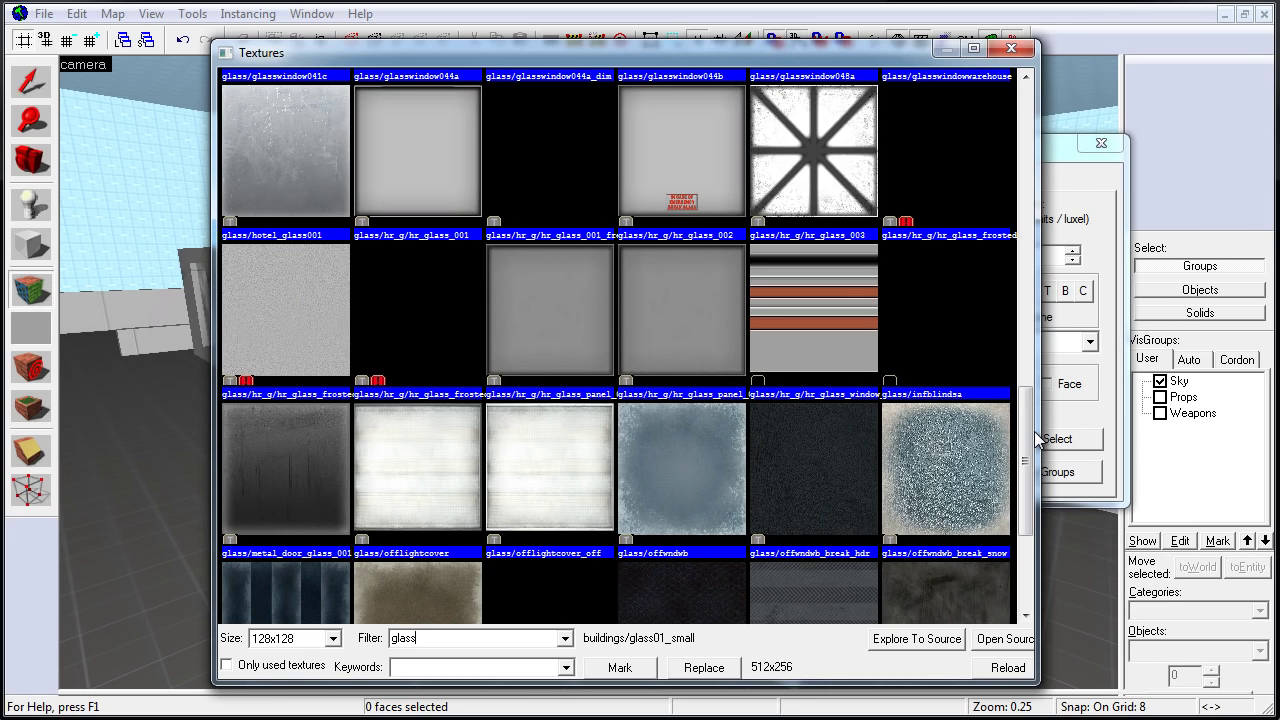
drag(1037, 438, 1032, 178)
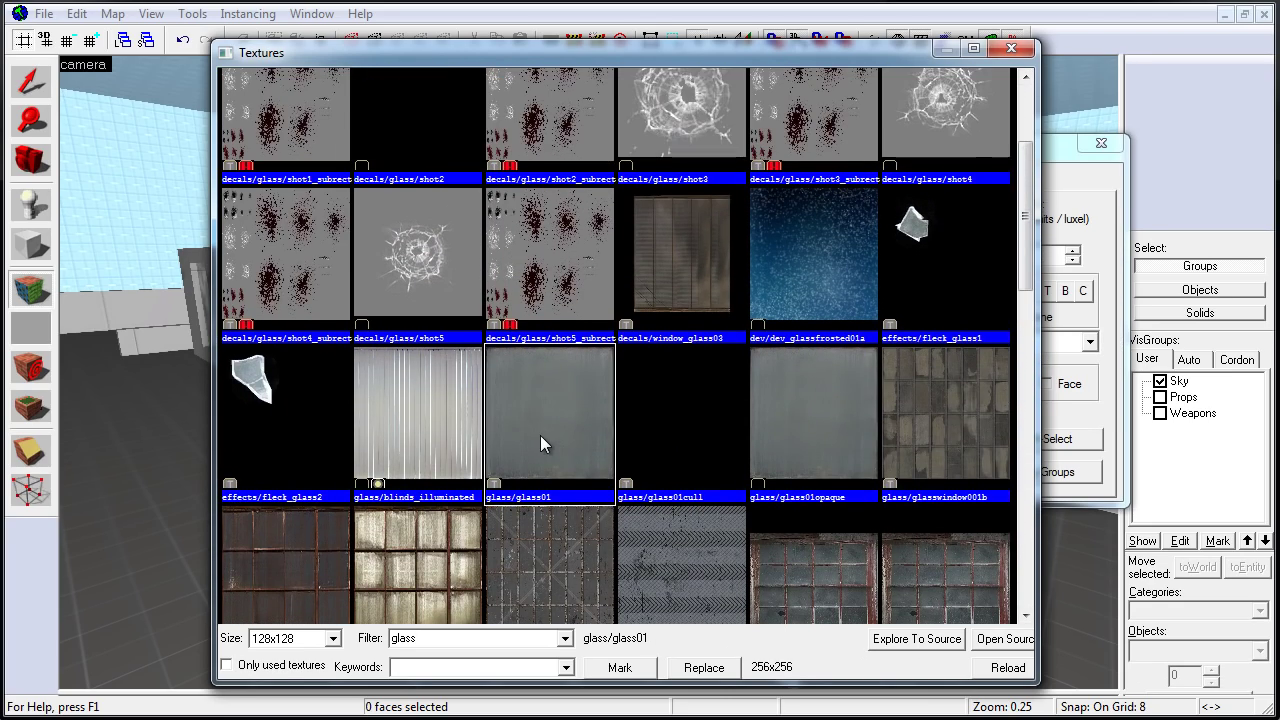
double_click(550, 396)
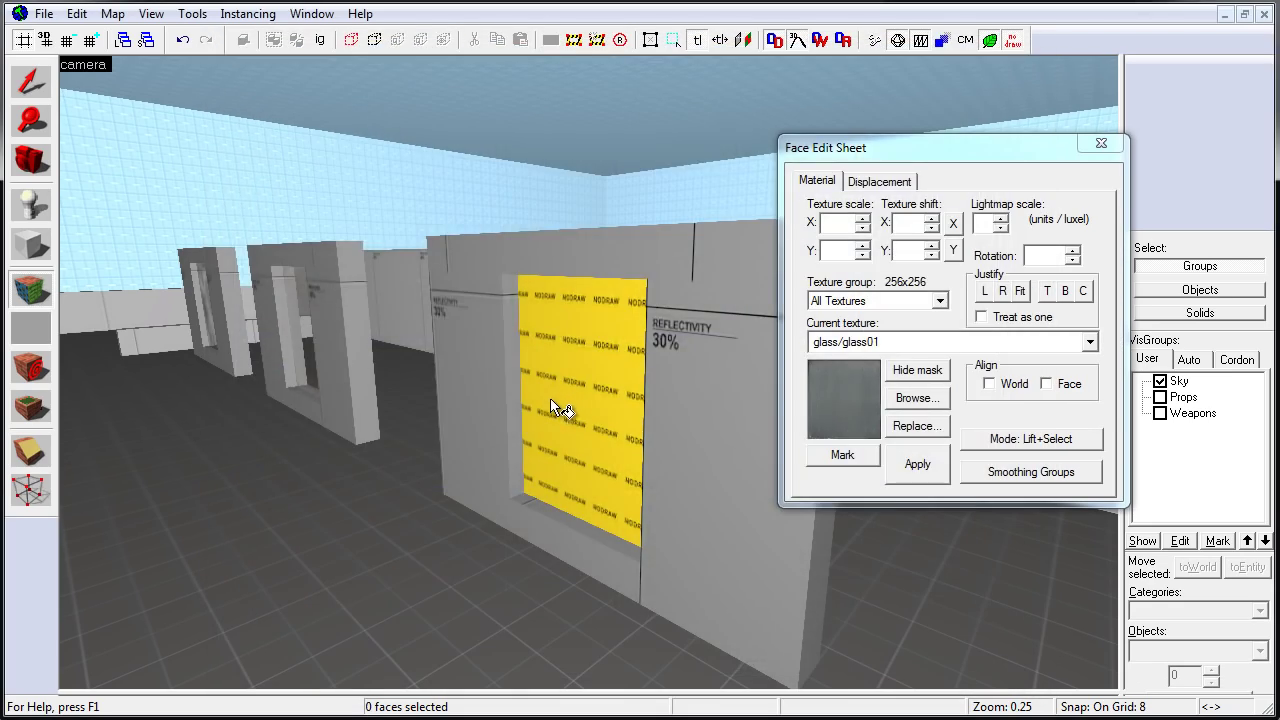
Apply glass/glass01 to the front face of the new nodraw pane and fit the texture to the face
right_click(571, 381)
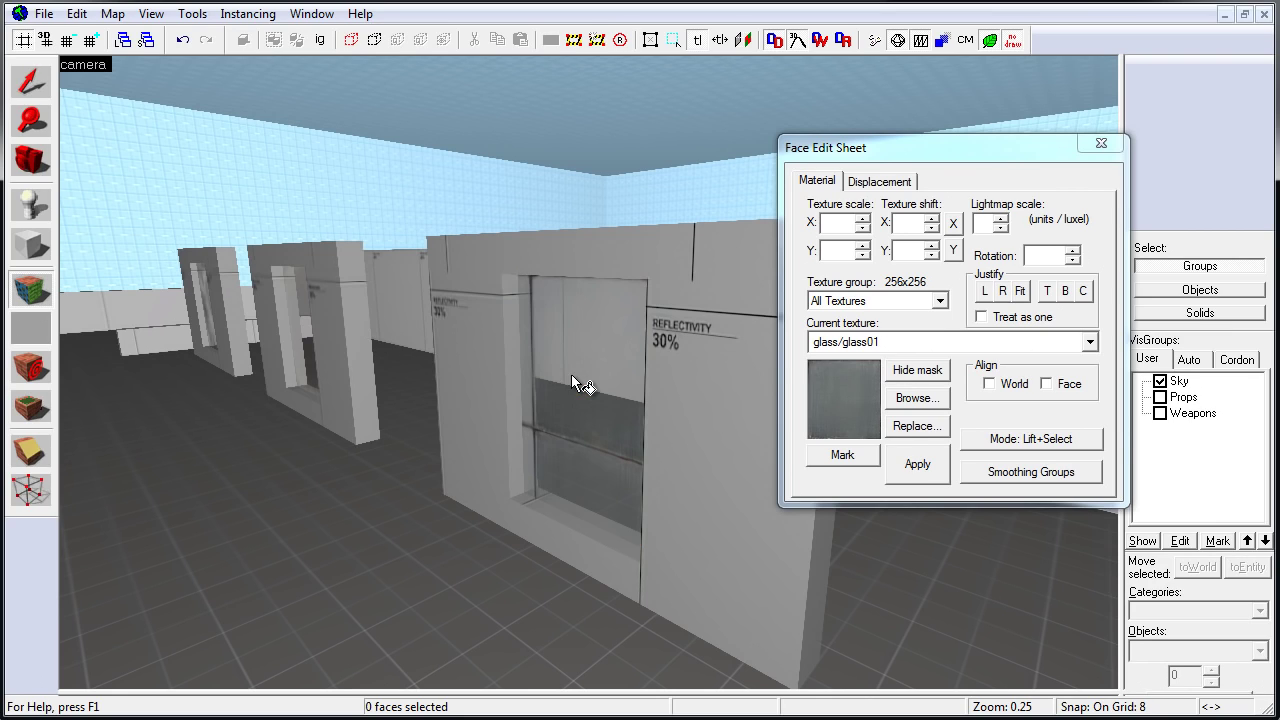
click(585, 355)
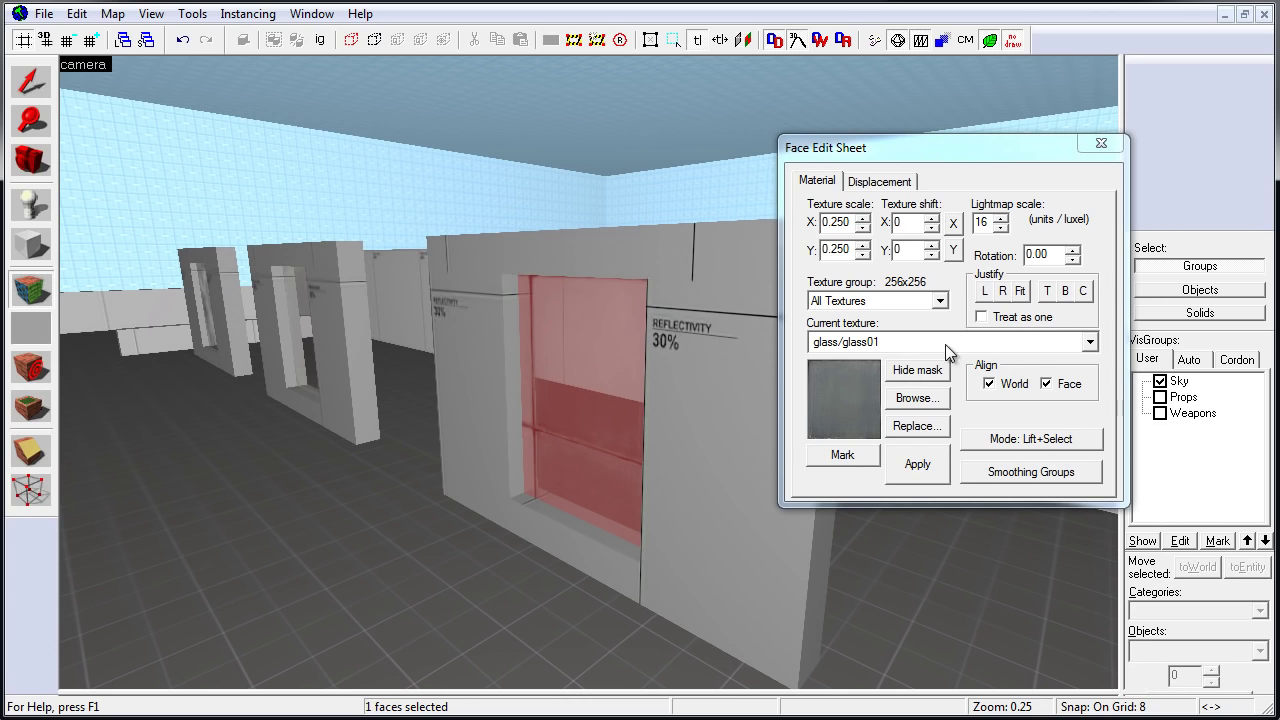
click(1020, 291)
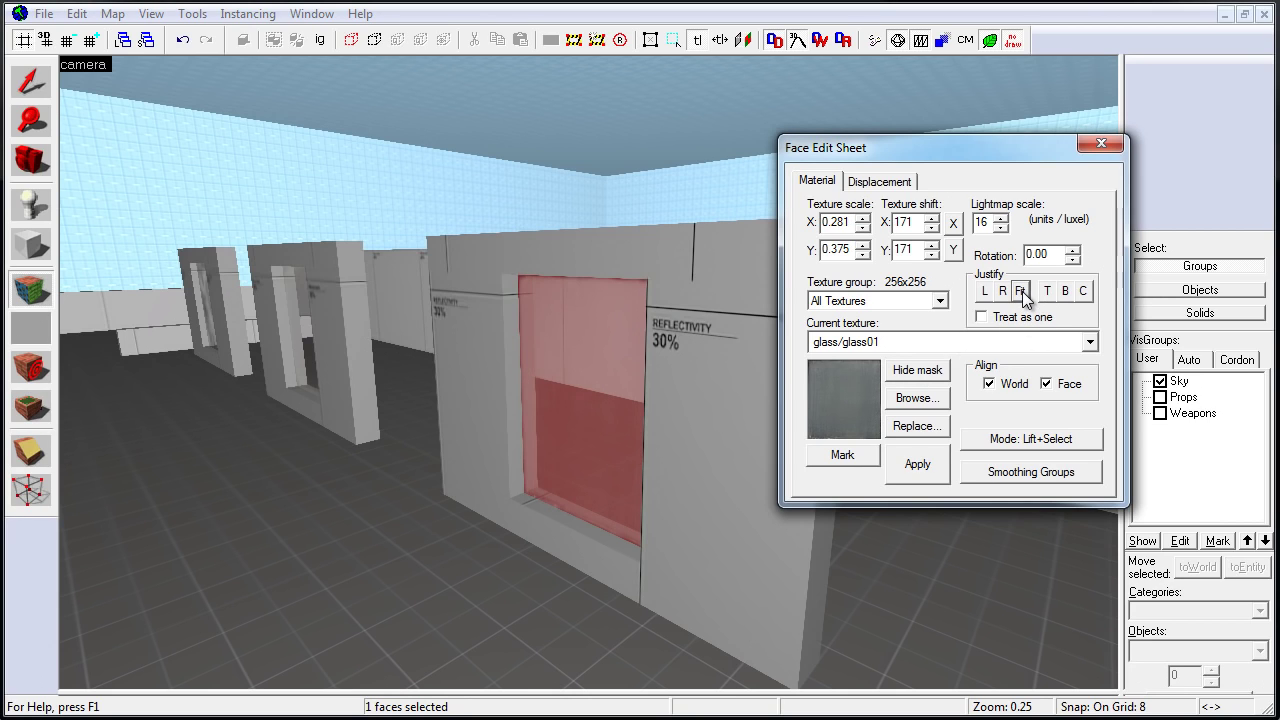
click(1101, 143)
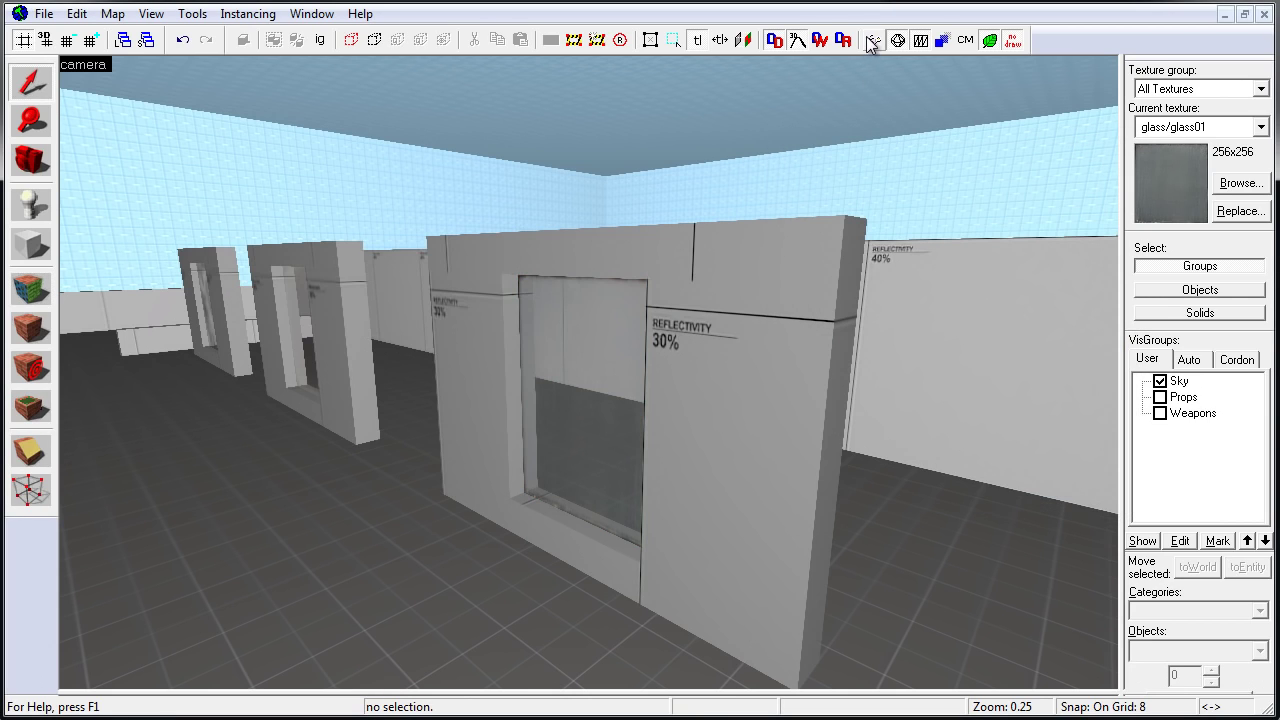
Compile and run the map, walk up to the new glass01 pane and shoot it several times
click(875, 40)
click(767, 467)
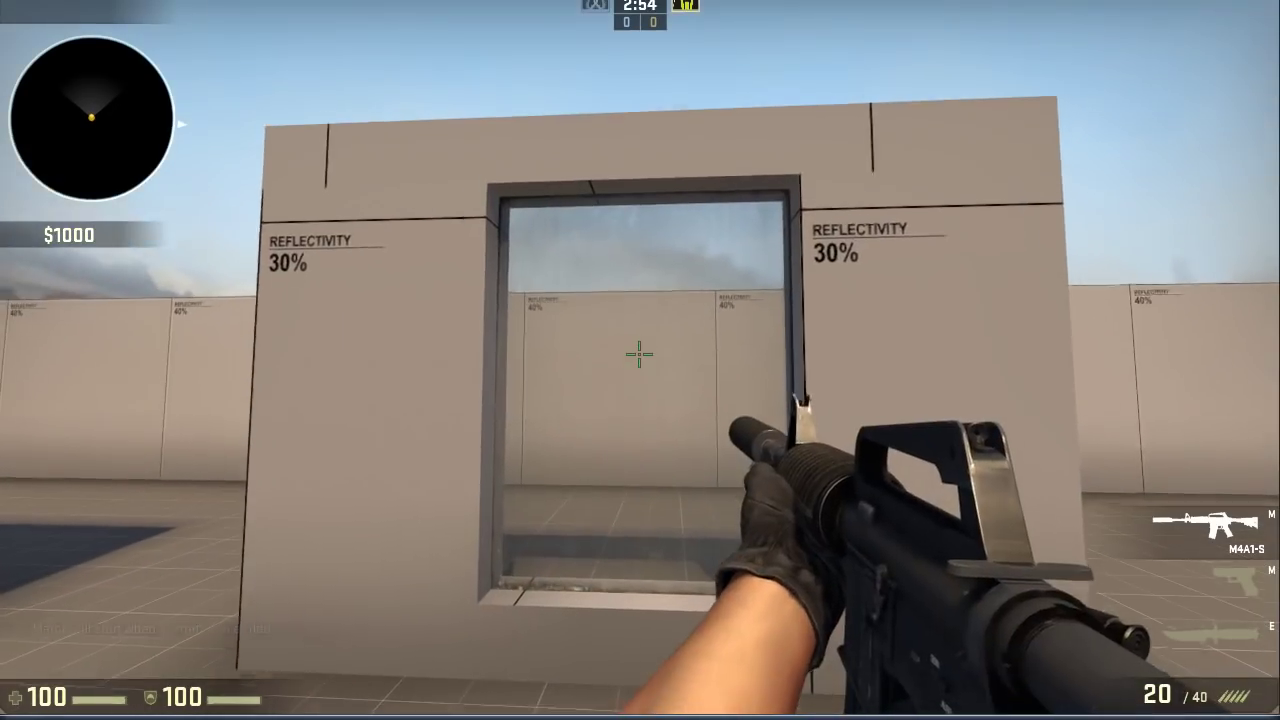
key(w)
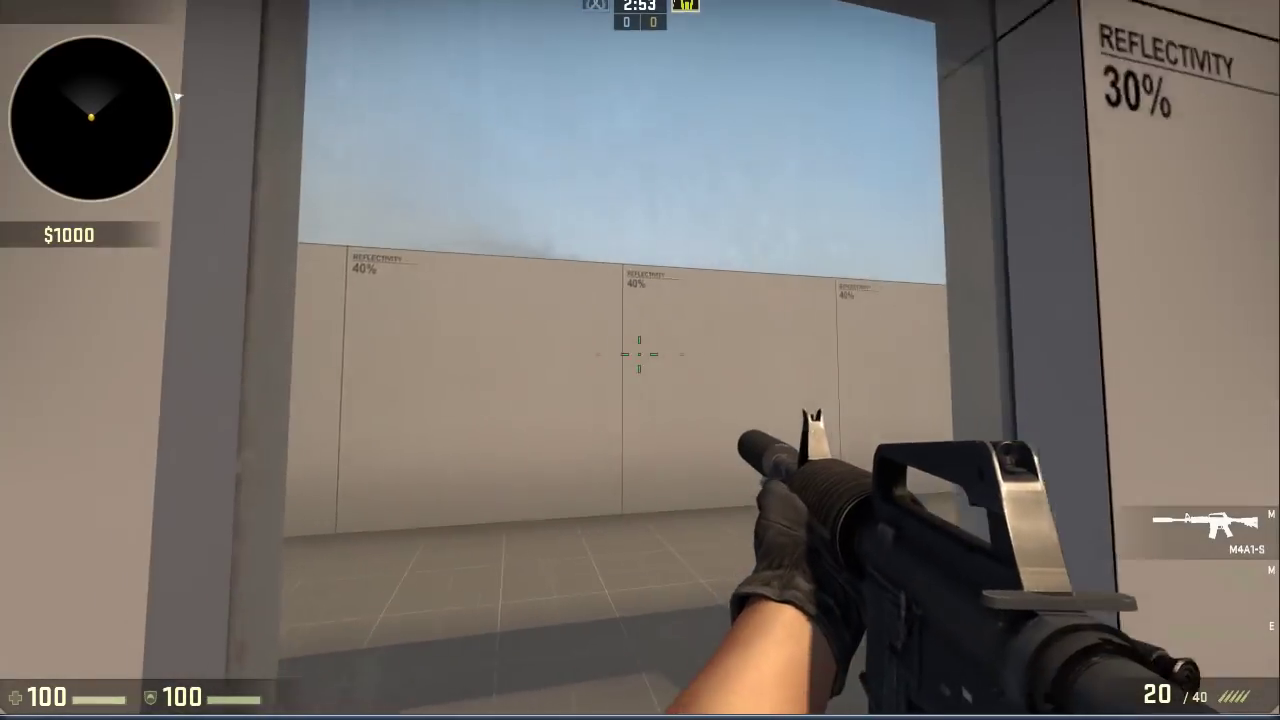
key(a)
key(s)
key(d)
click(640, 354)
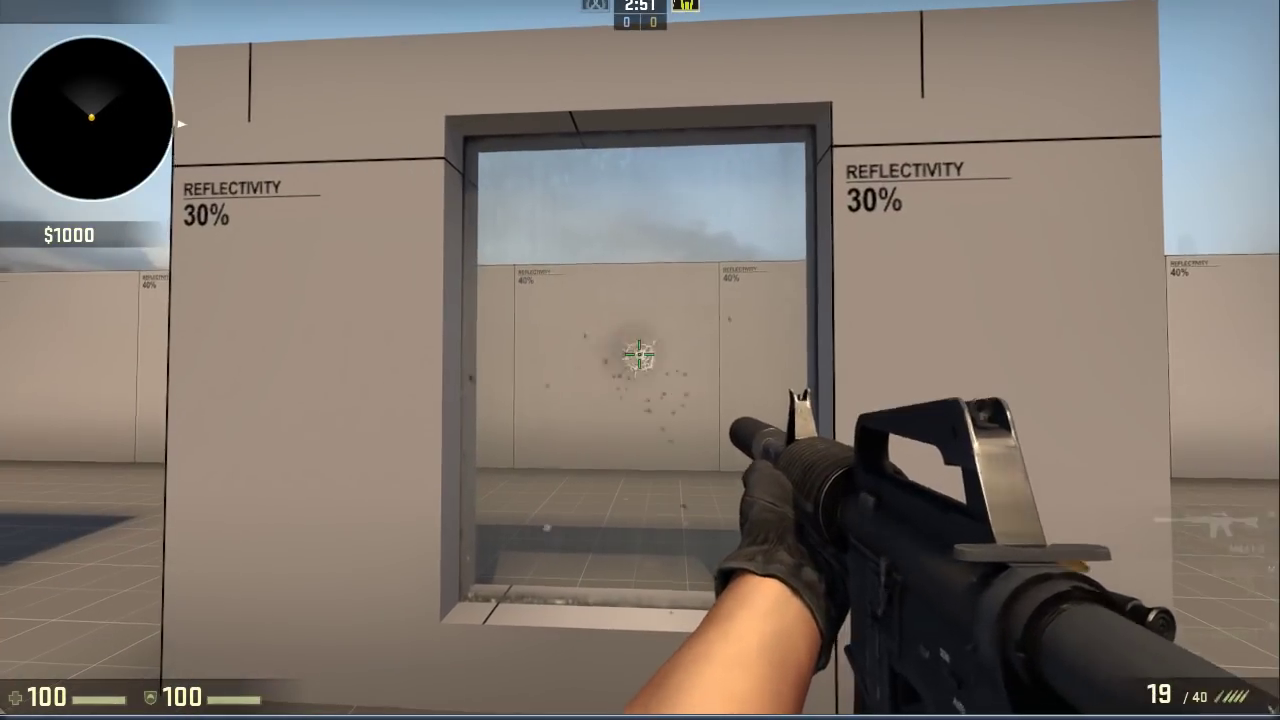
key(d)
click(640, 354)
click(640, 354)
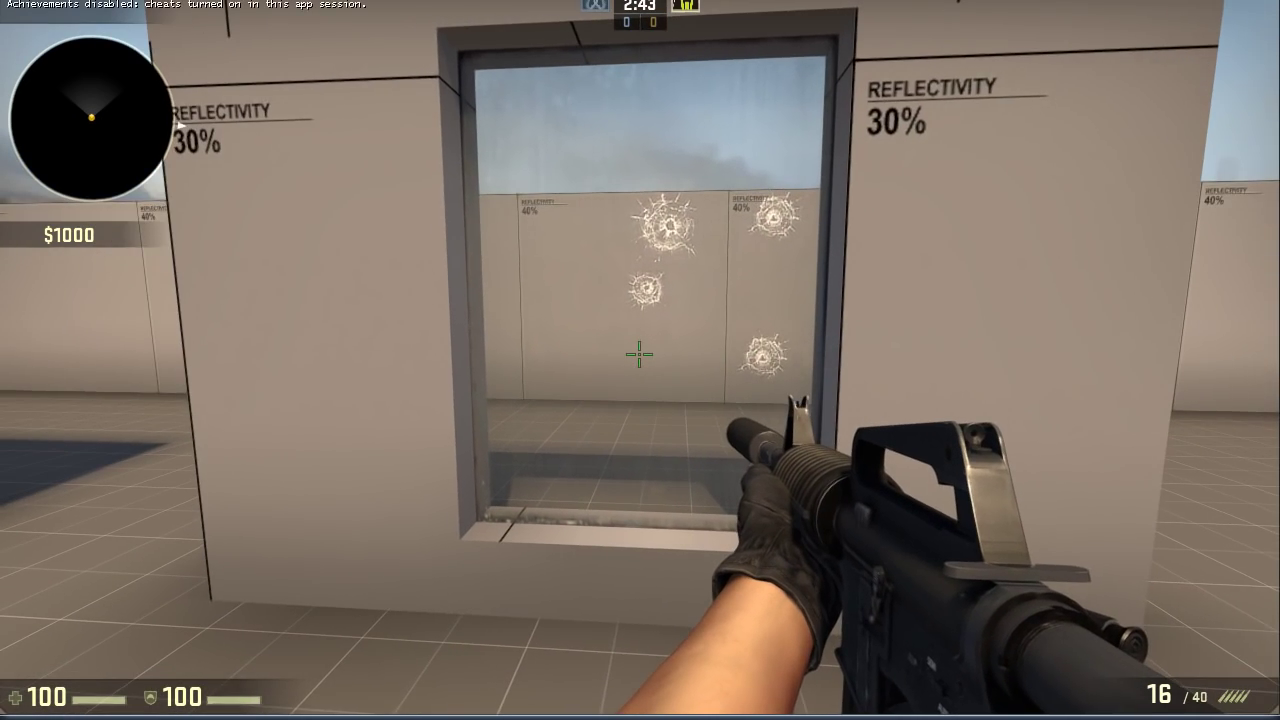
Walk around the window wall in the game and examine the pane from its nodraw back side
key(s)
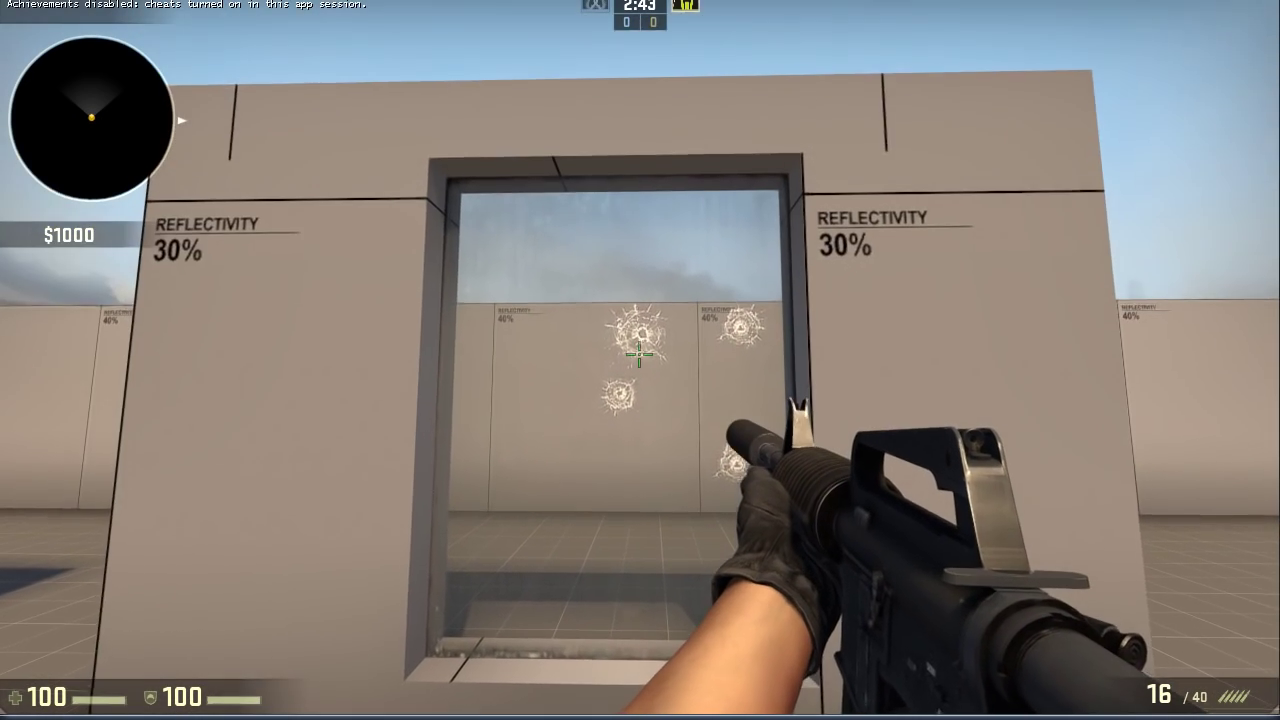
key(w)
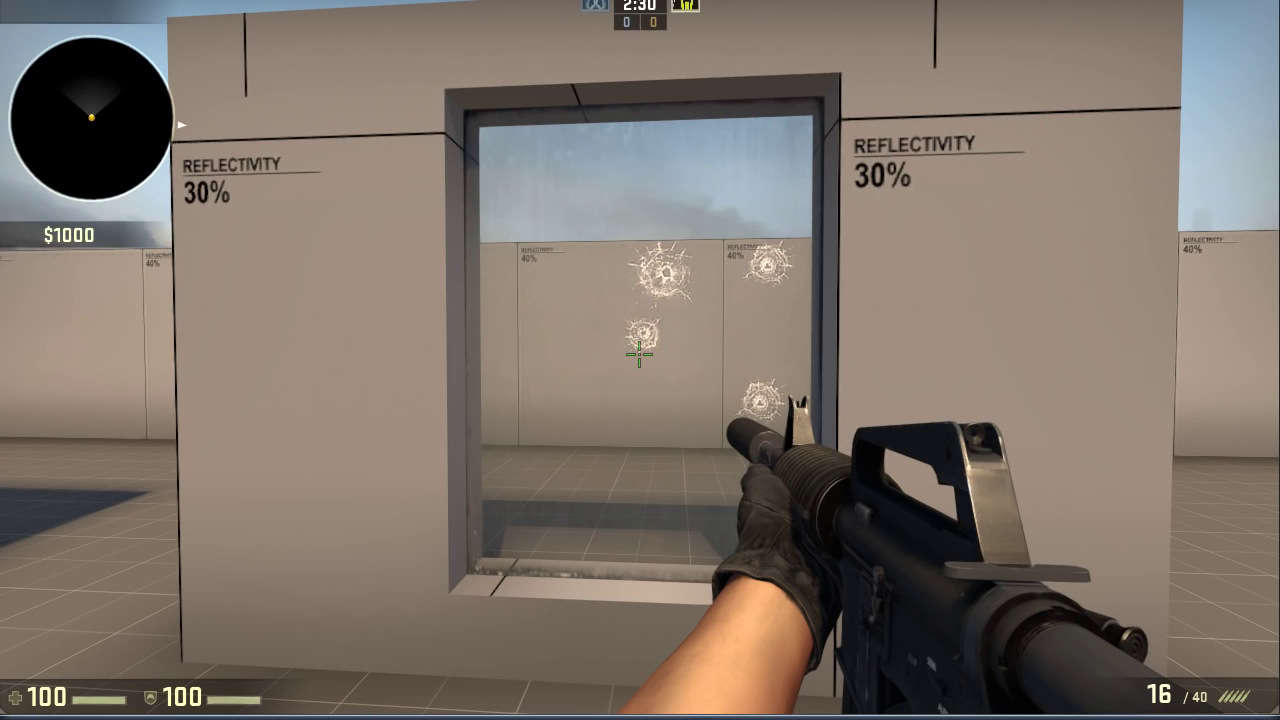
key(d)
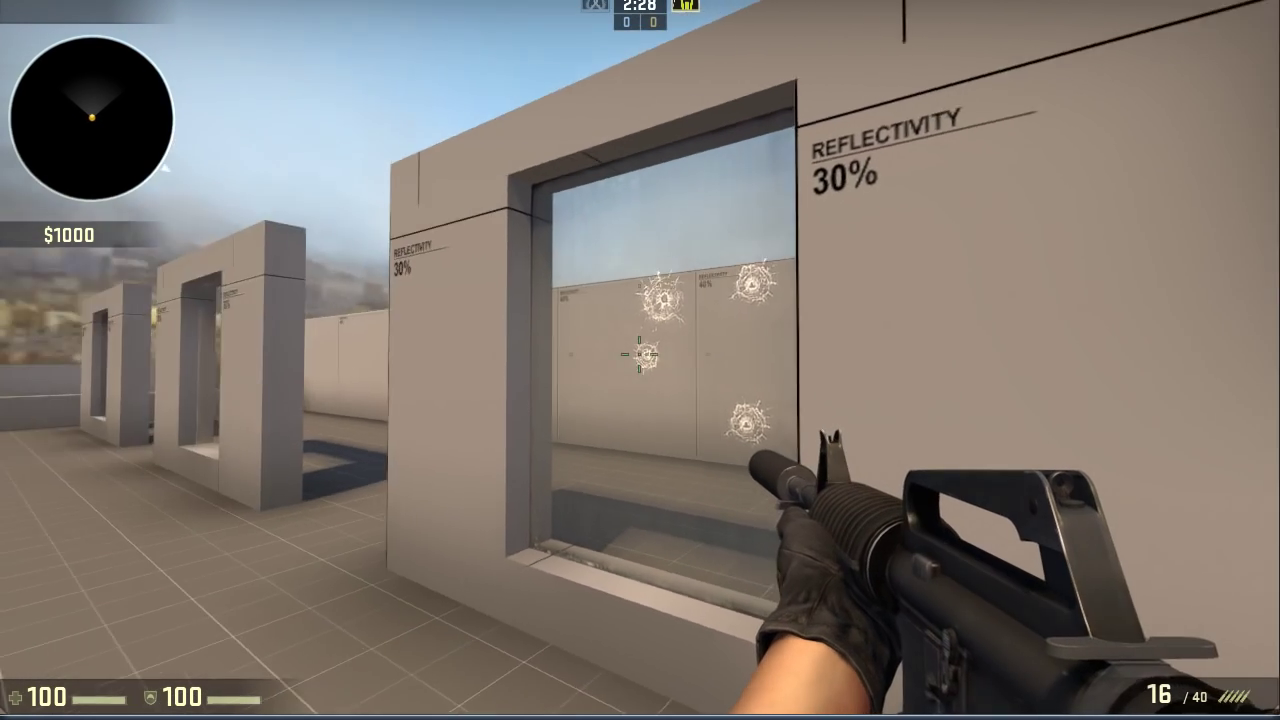
key(s)
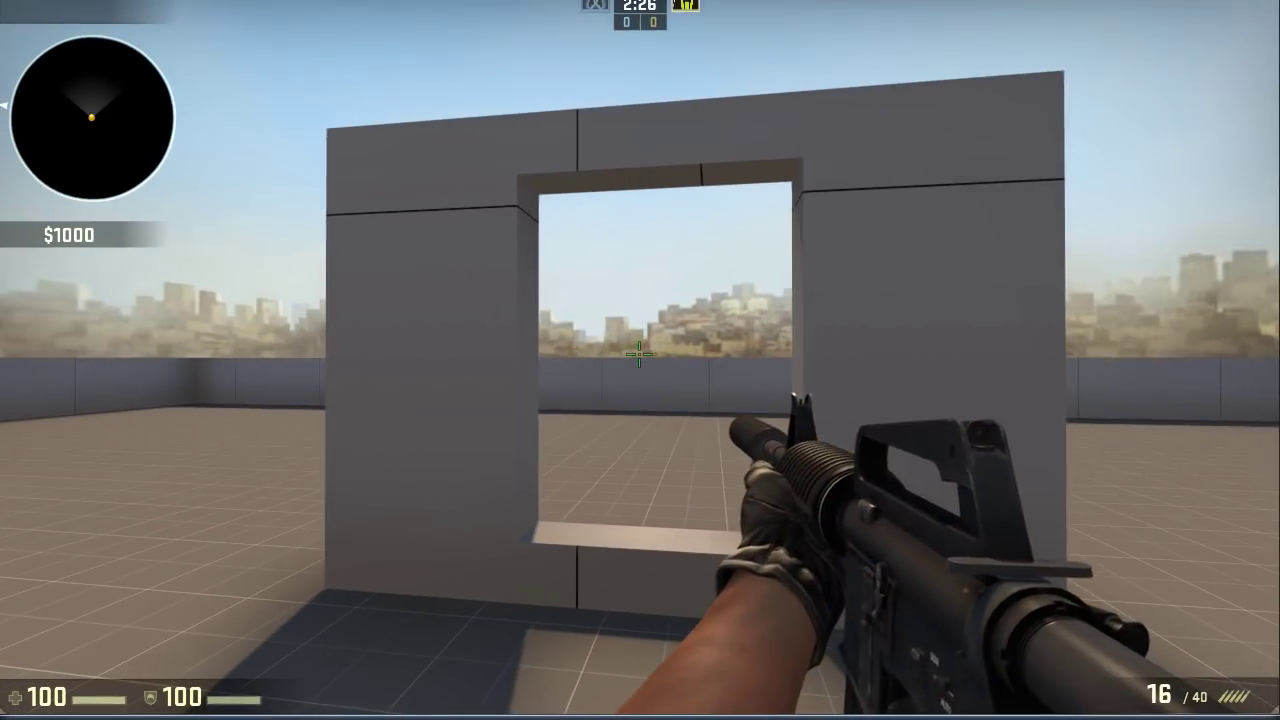
key(w)
key(a)
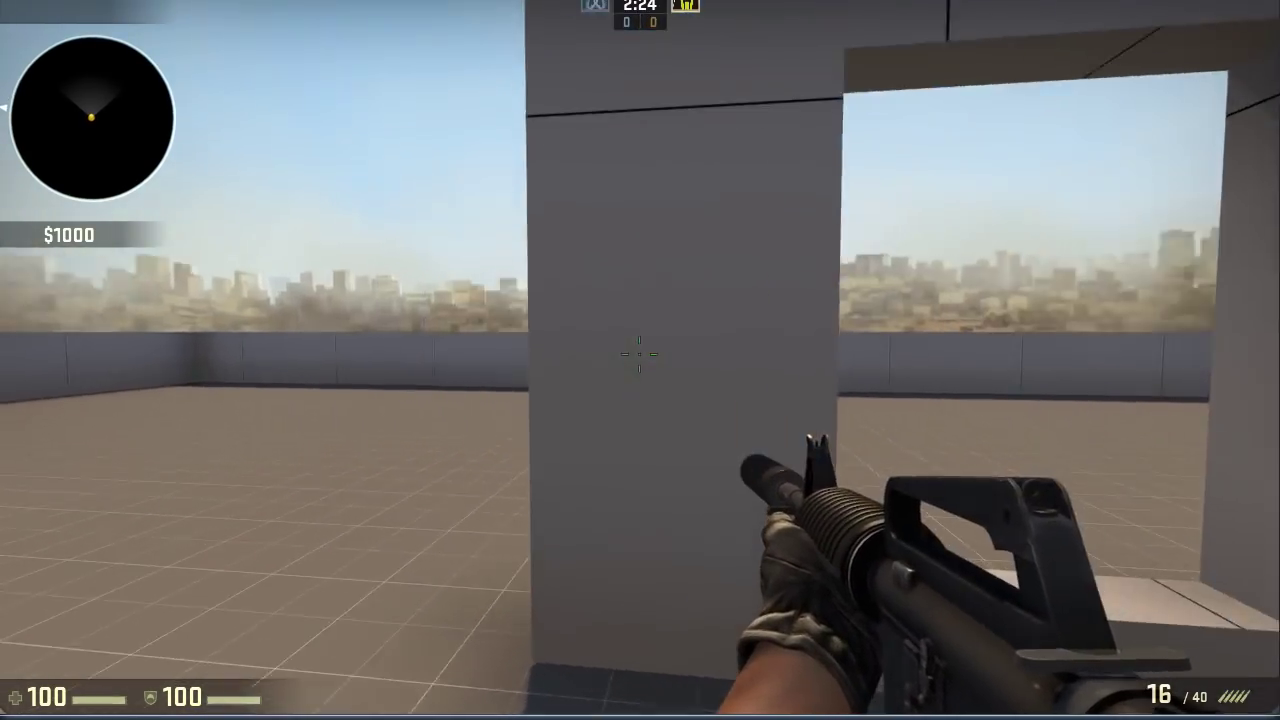
key(a)
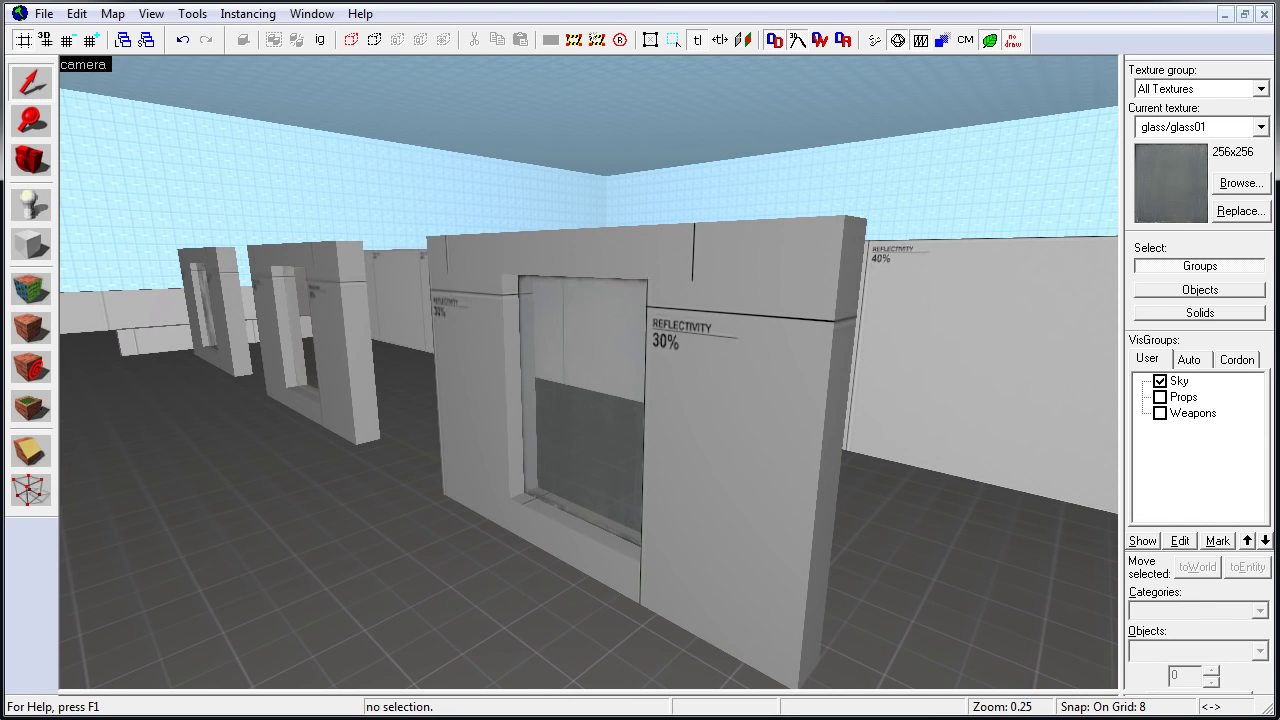
Apply glass/glass01 to the pane's nodraw back face in Hammer and fit the texture to that face
click(46, 285)
click(593, 380)
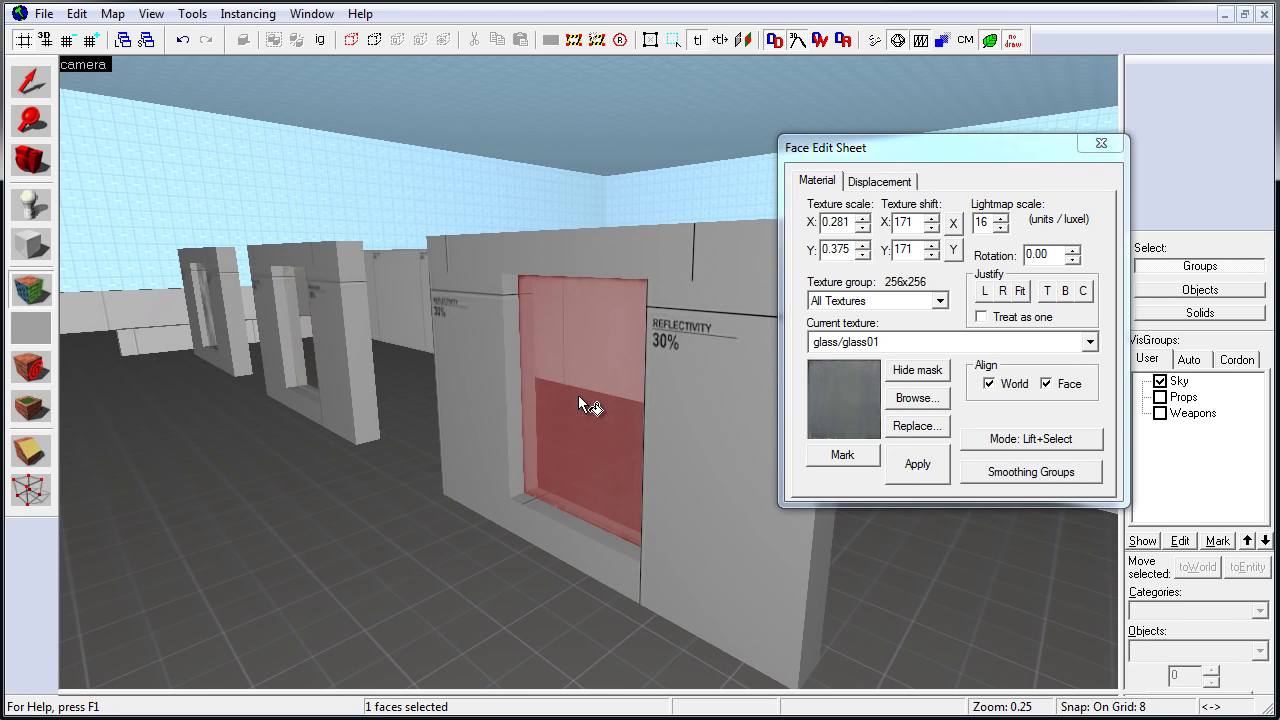
key(d)
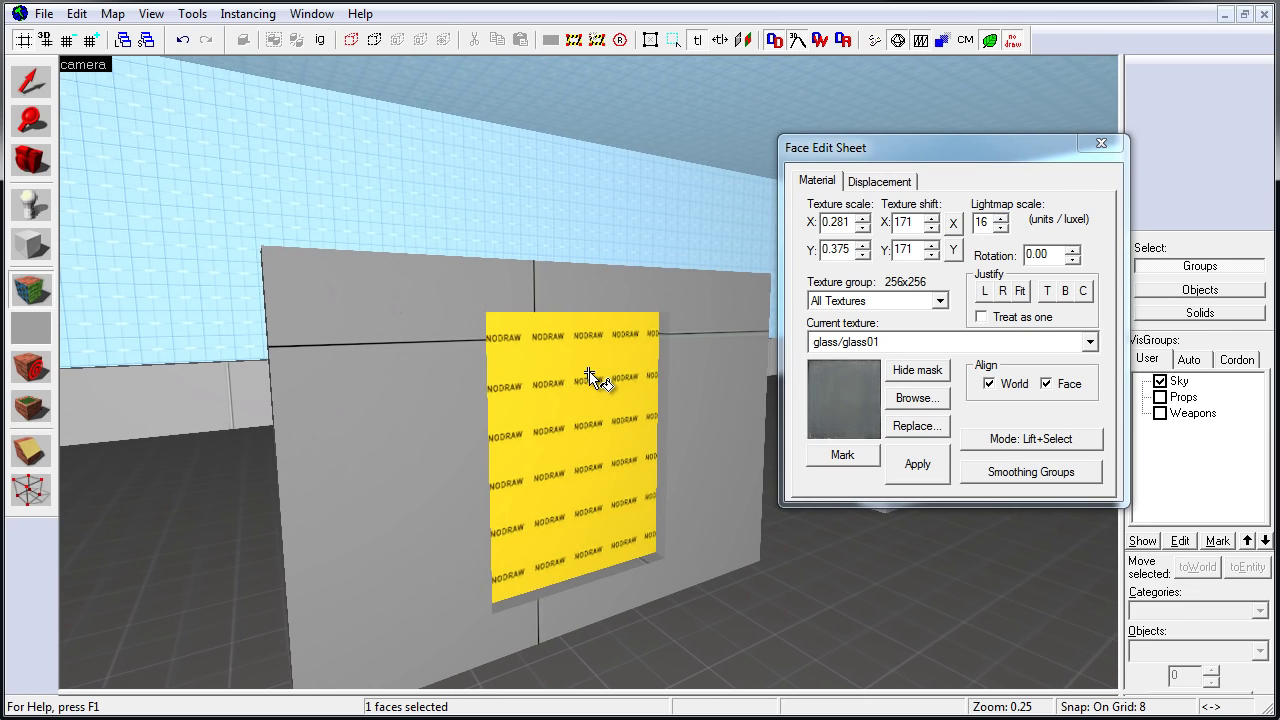
right_click(593, 378)
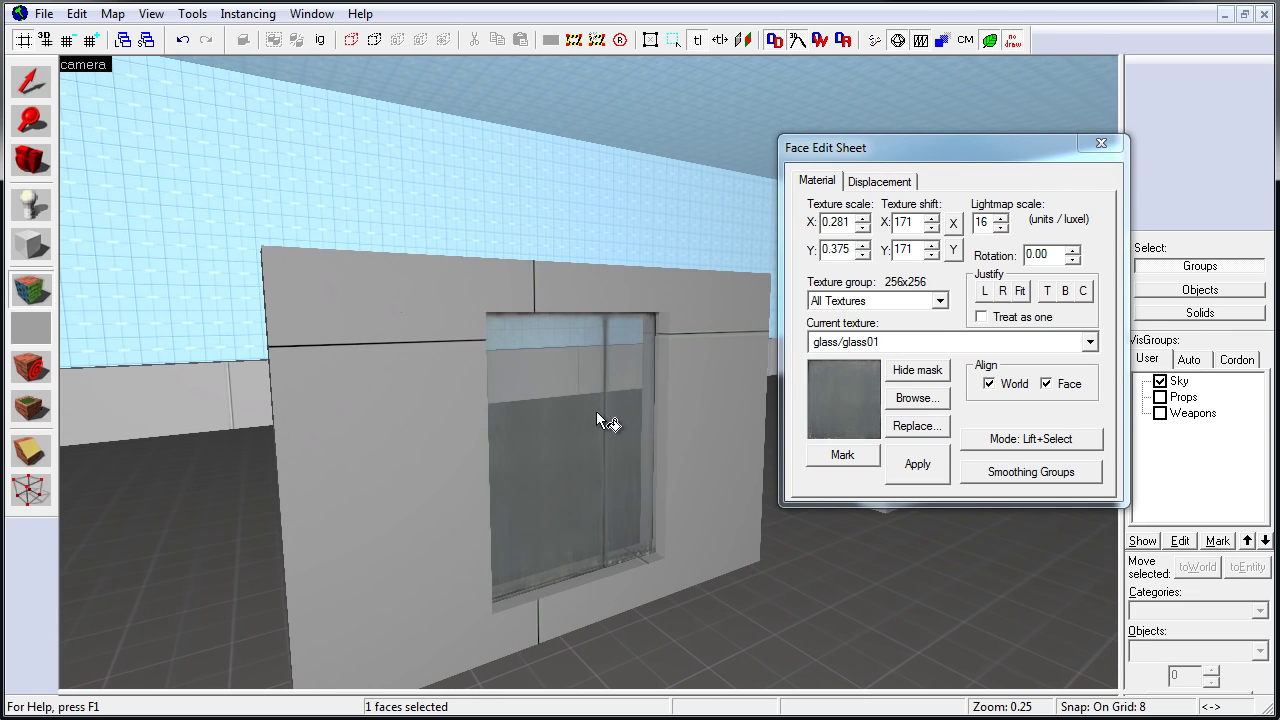
click(989, 383)
click(1020, 290)
click(1103, 150)
key(s)
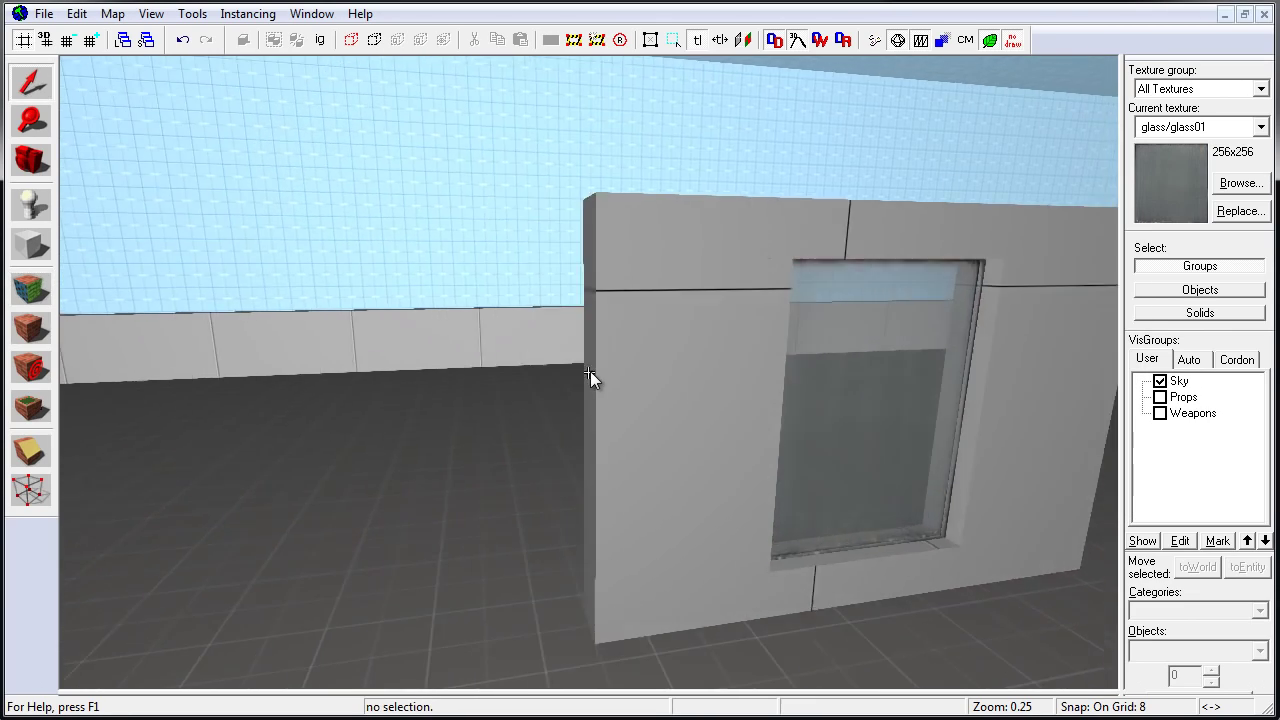
Compile and run the map with the Fast configuration and approach the pane textured with glass01 on both sides
click(873, 41)
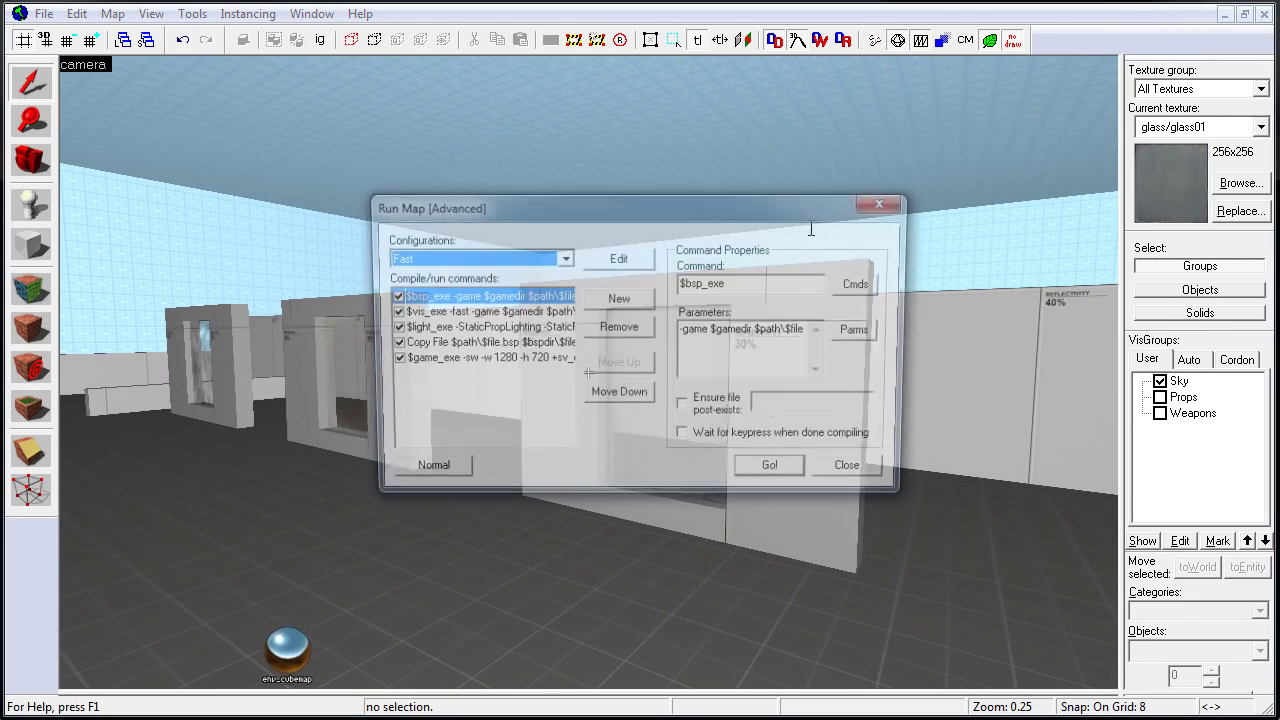
click(774, 474)
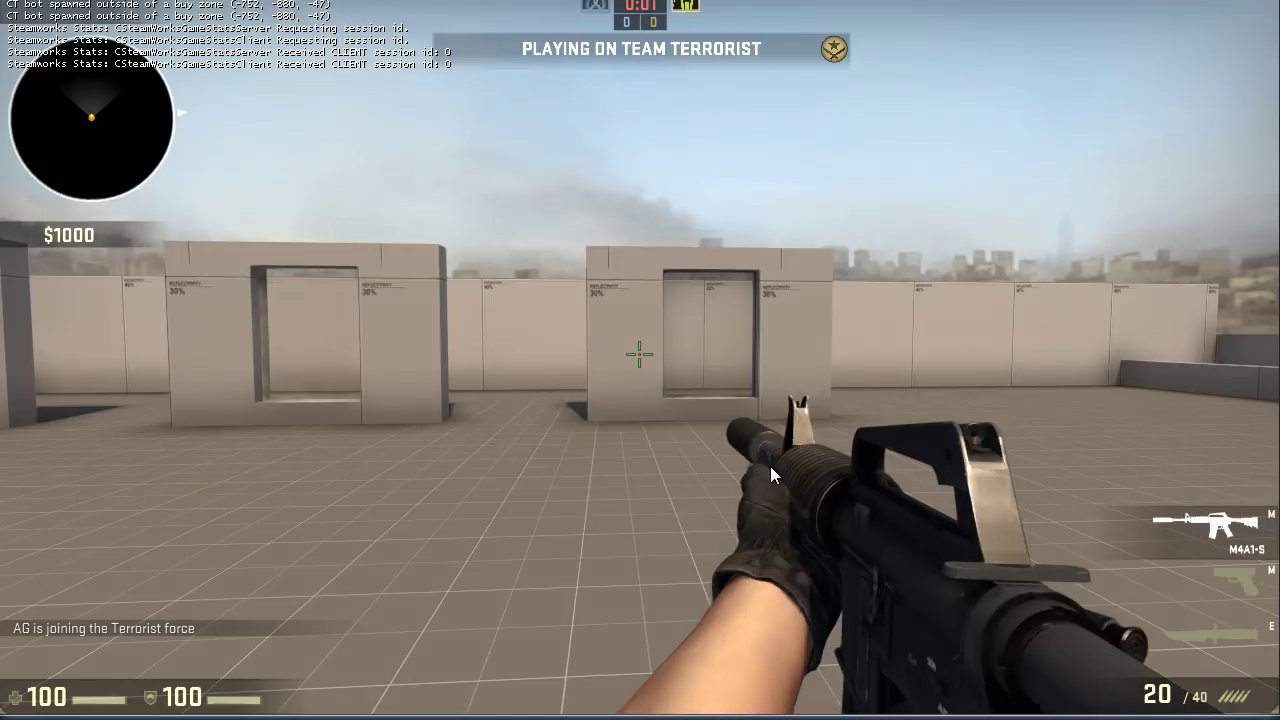
key(w)
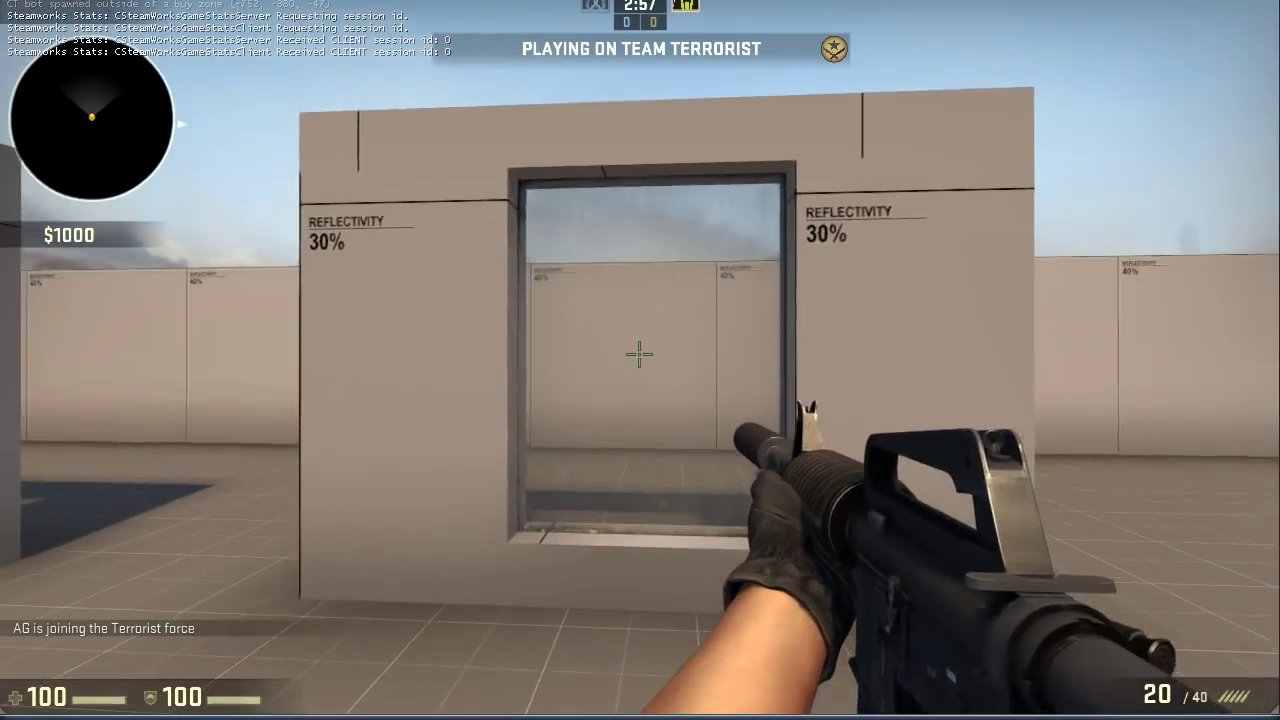
Walk around the window in the running test map and shoot at its glass to check how it reacts
key(s)
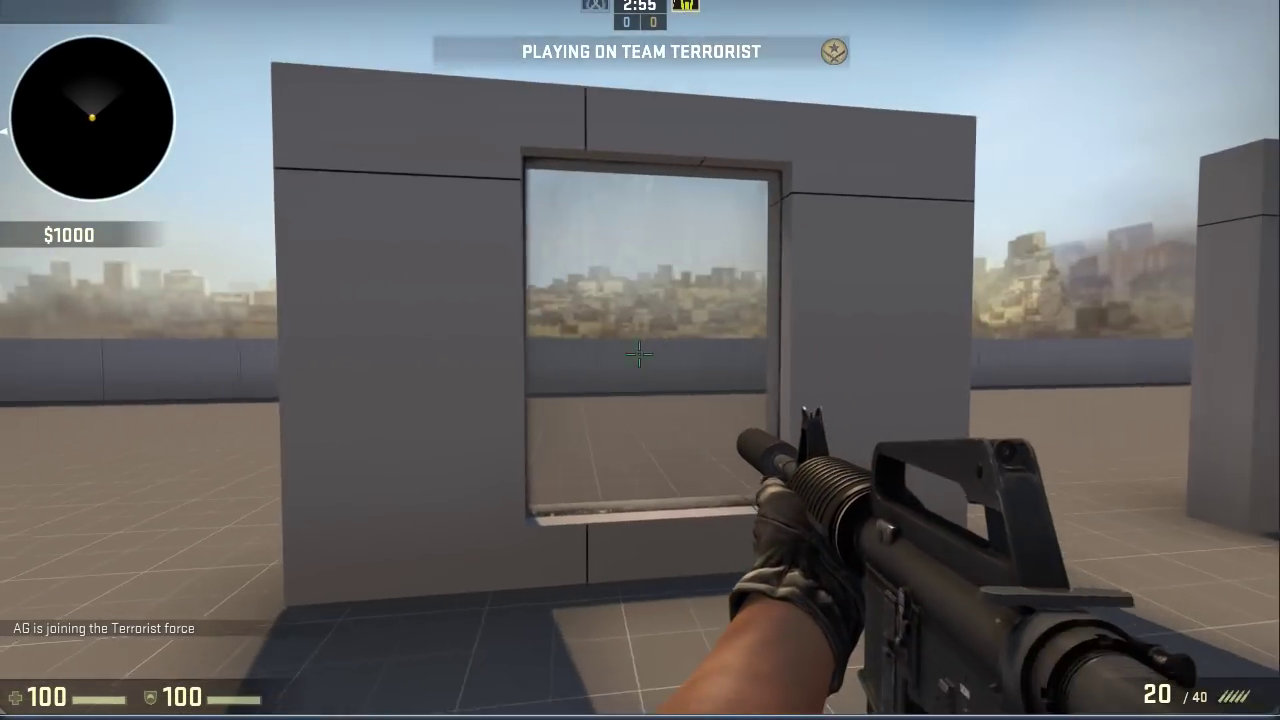
click(640, 354)
click(640, 354)
key(w)
click(640, 354)
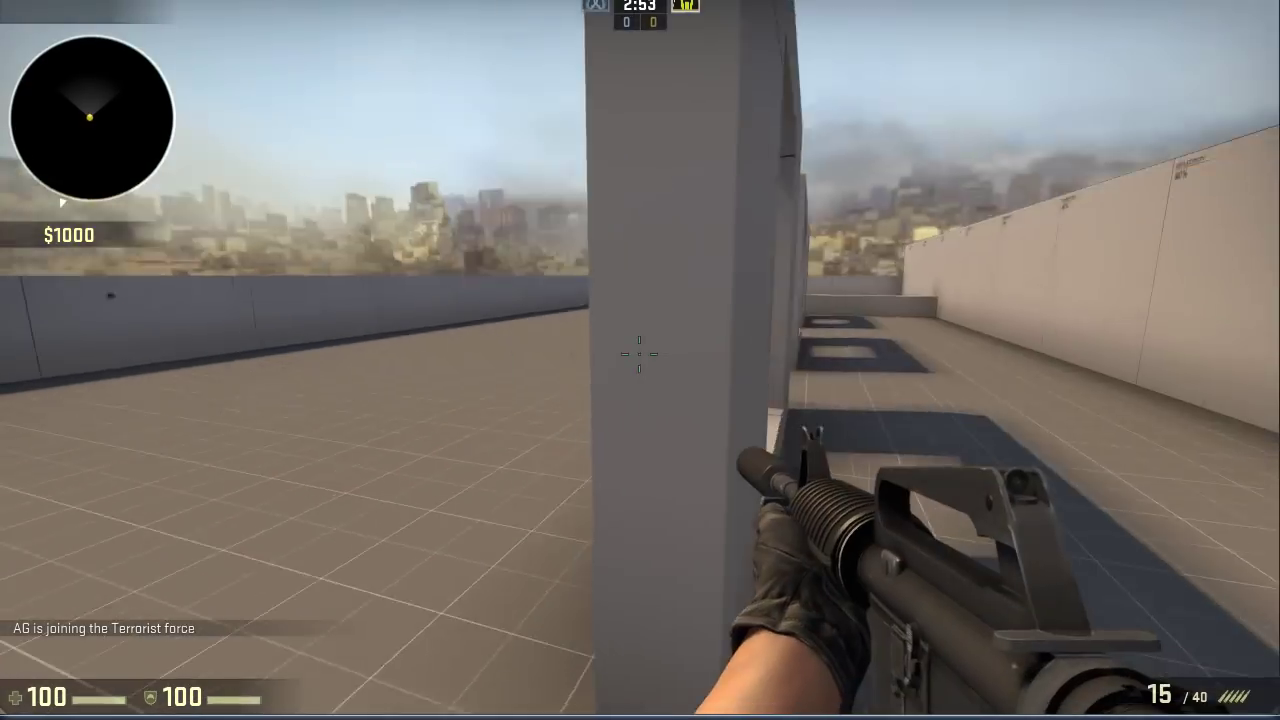
key(w)
click(640, 354)
key(s)
click(640, 354)
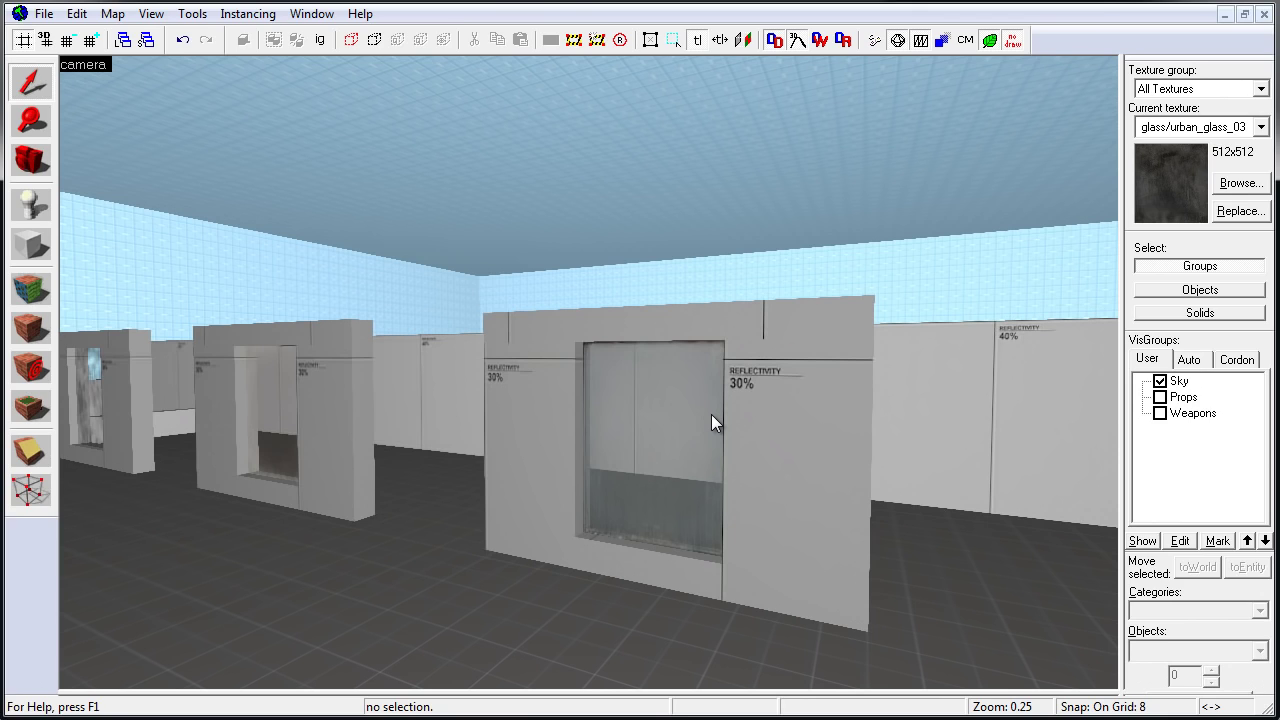
Sample the glass/urban_glass_03 texture from the farthest window and apply it to the front face of the nearest window's pane
click(48, 295)
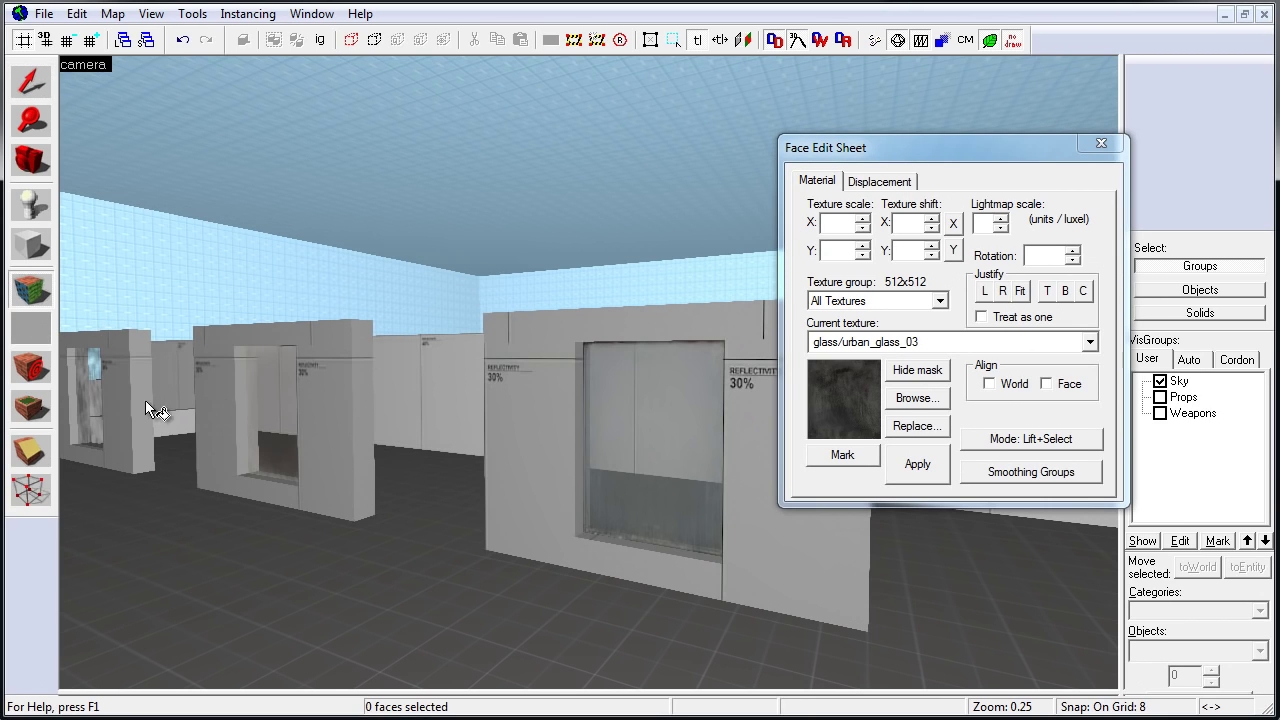
click(98, 400)
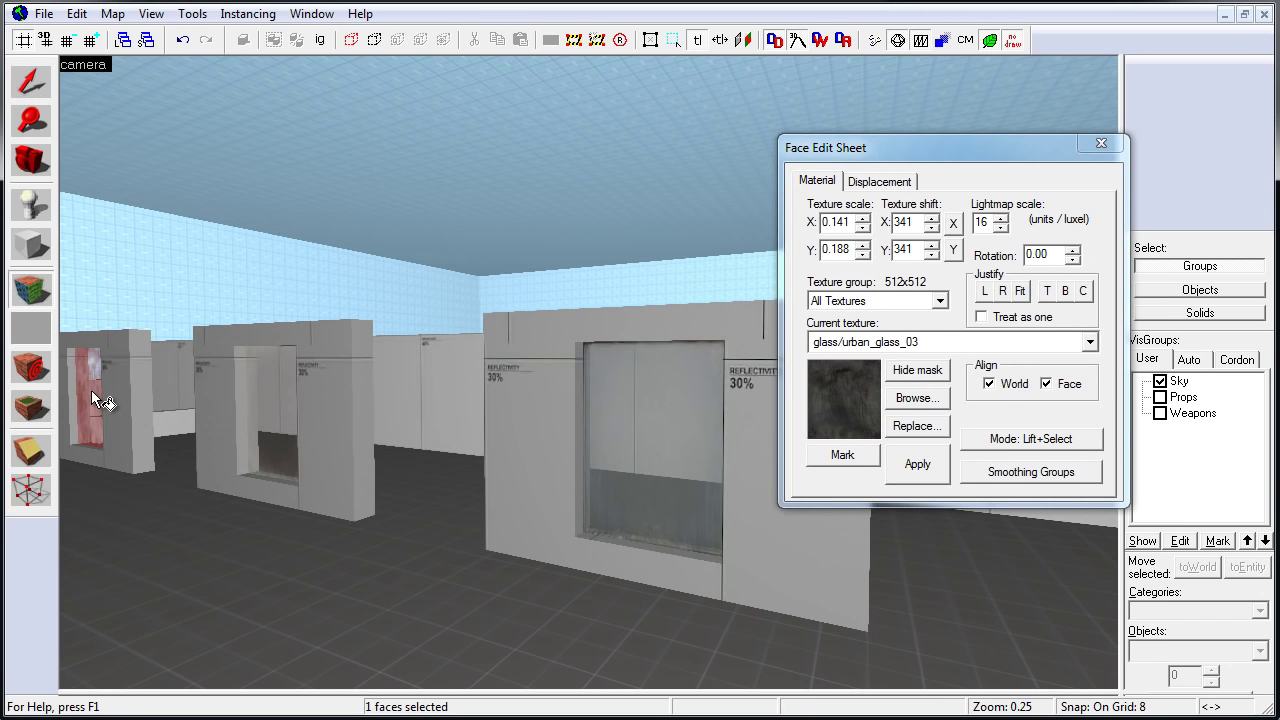
right_click(644, 483)
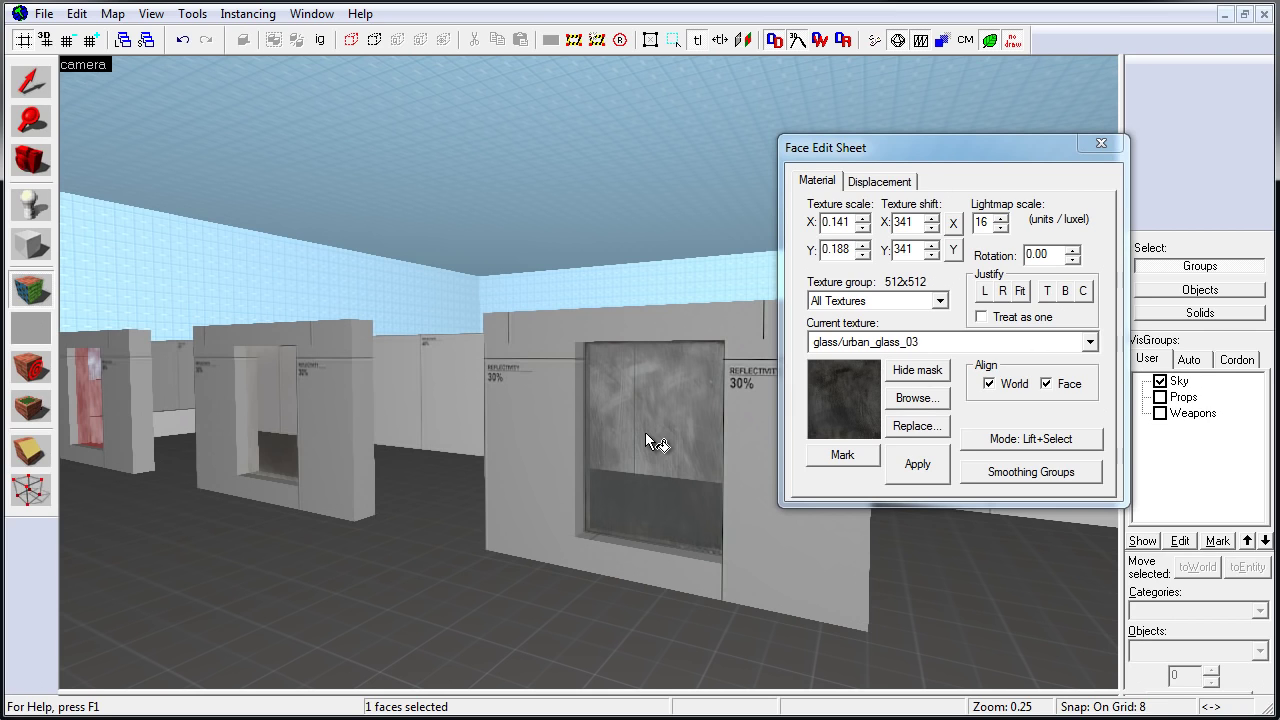
Apply the tools/toolsnodraw texture, sampled from the neighbouring window's back face, to the back of the nearest glass pane
click(31, 82)
click(632, 470)
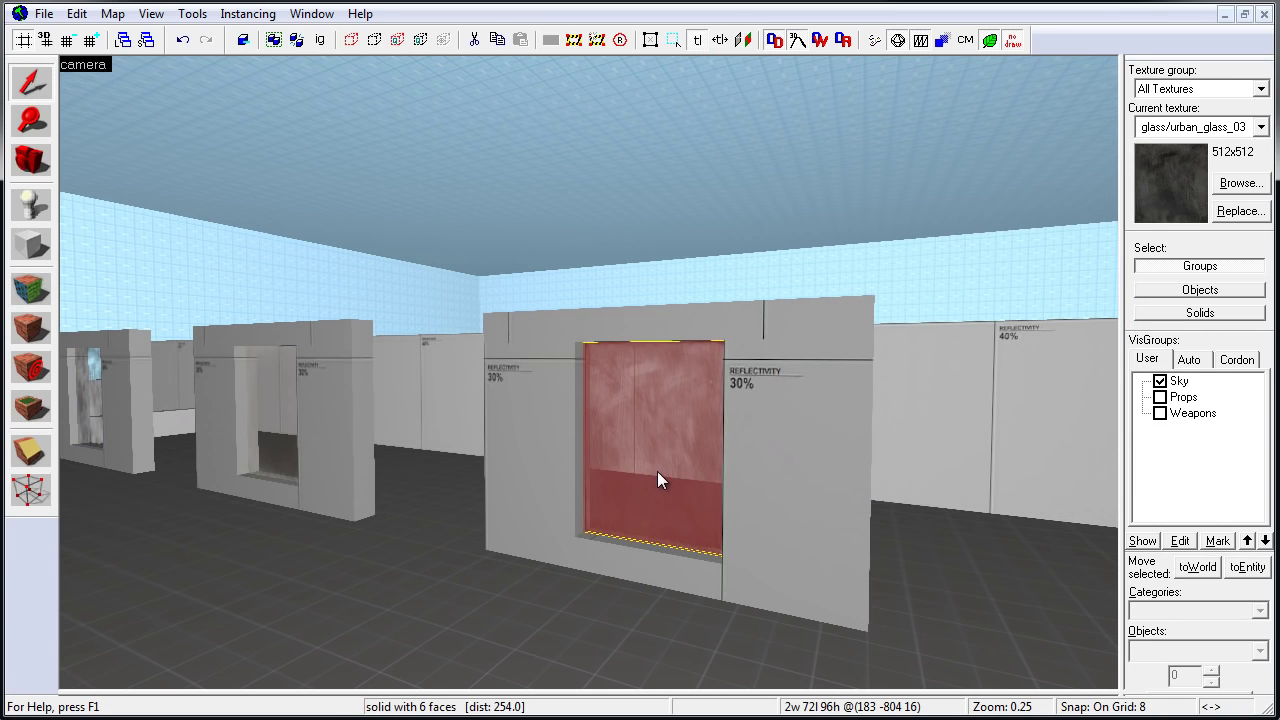
key(alt+Return)
key(Escape)
key(z)
key(w)
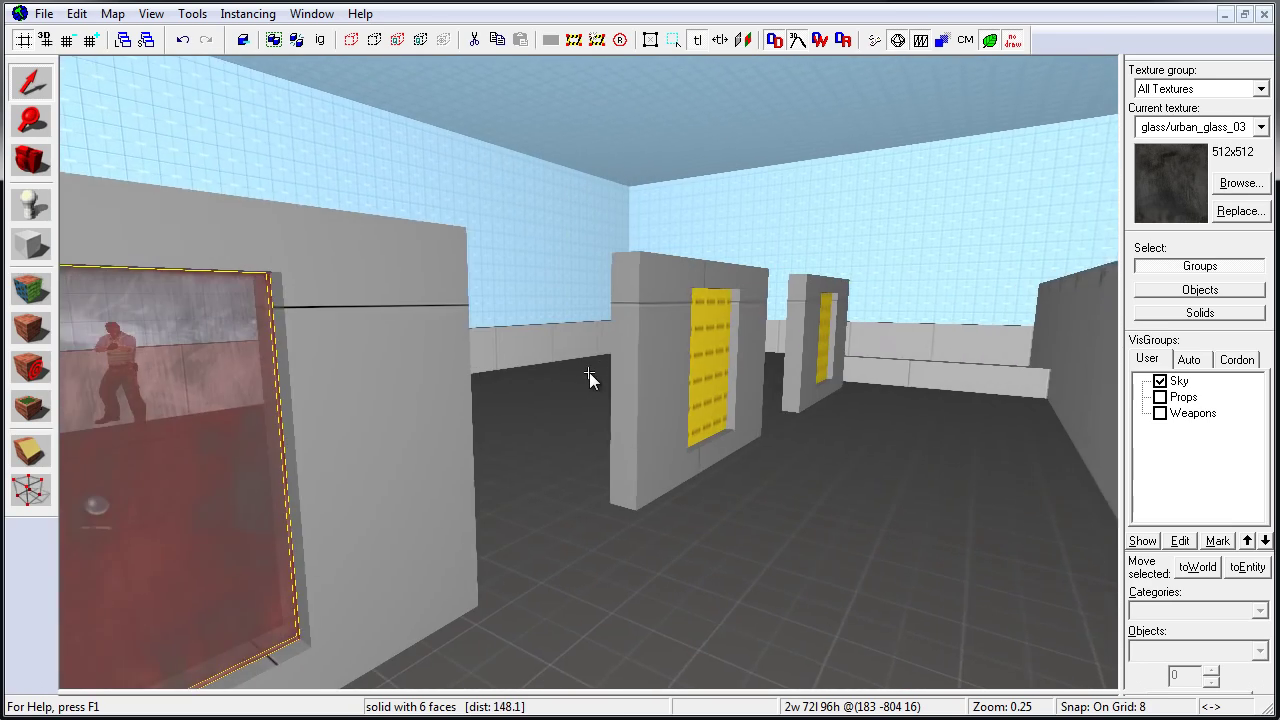
key(a)
key(z)
key(shift+a)
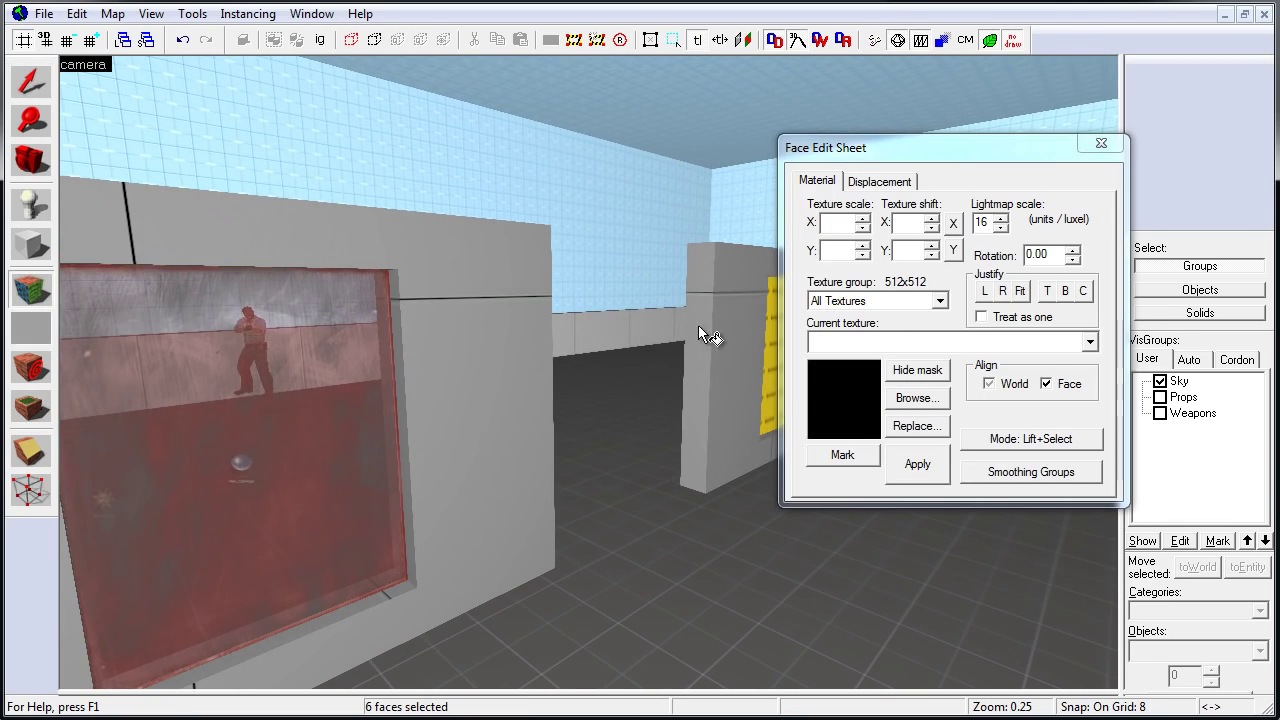
click(768, 362)
right_click(266, 431)
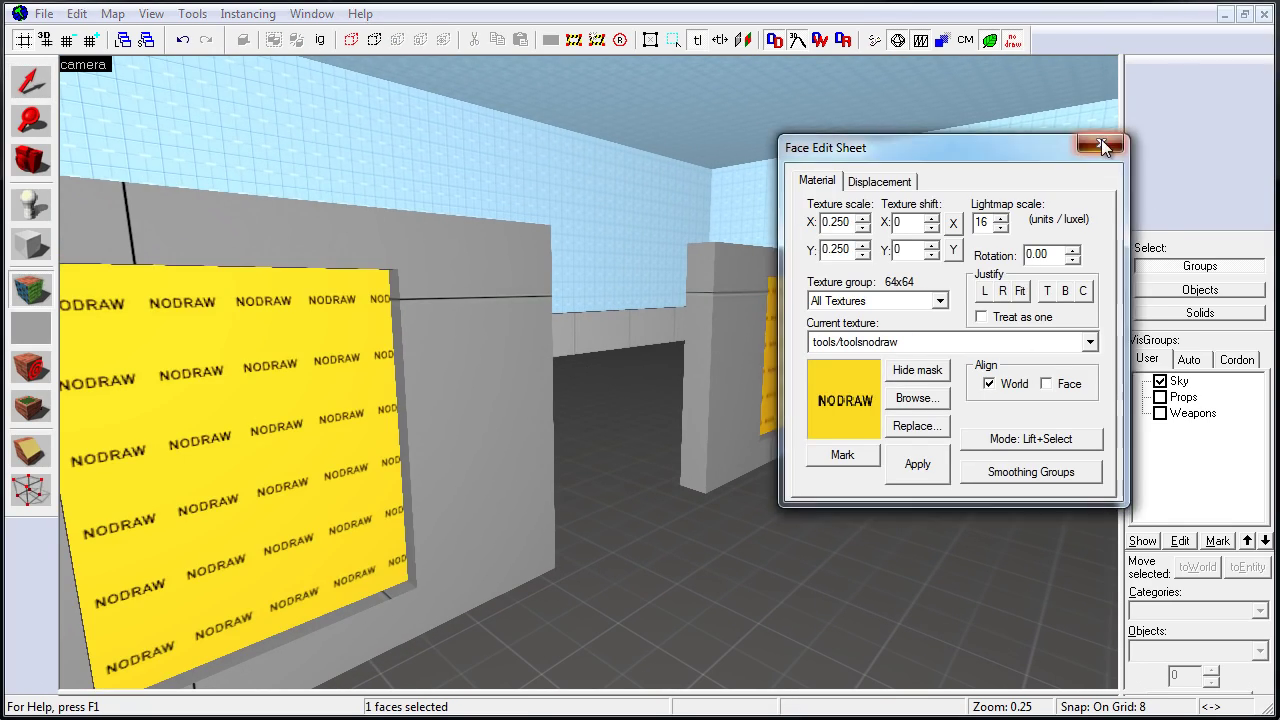
click(1101, 141)
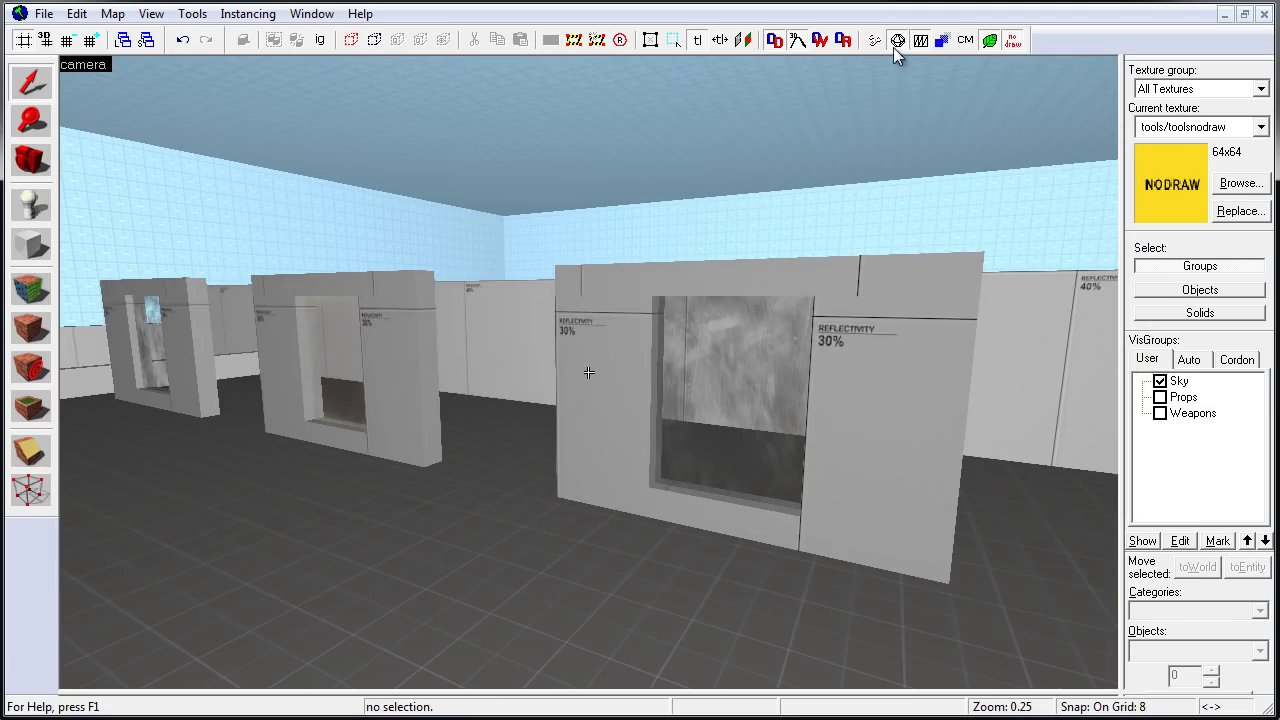
Compile and run the map with the Fast configuration and view the retextured window from both sides in the game
click(894, 46)
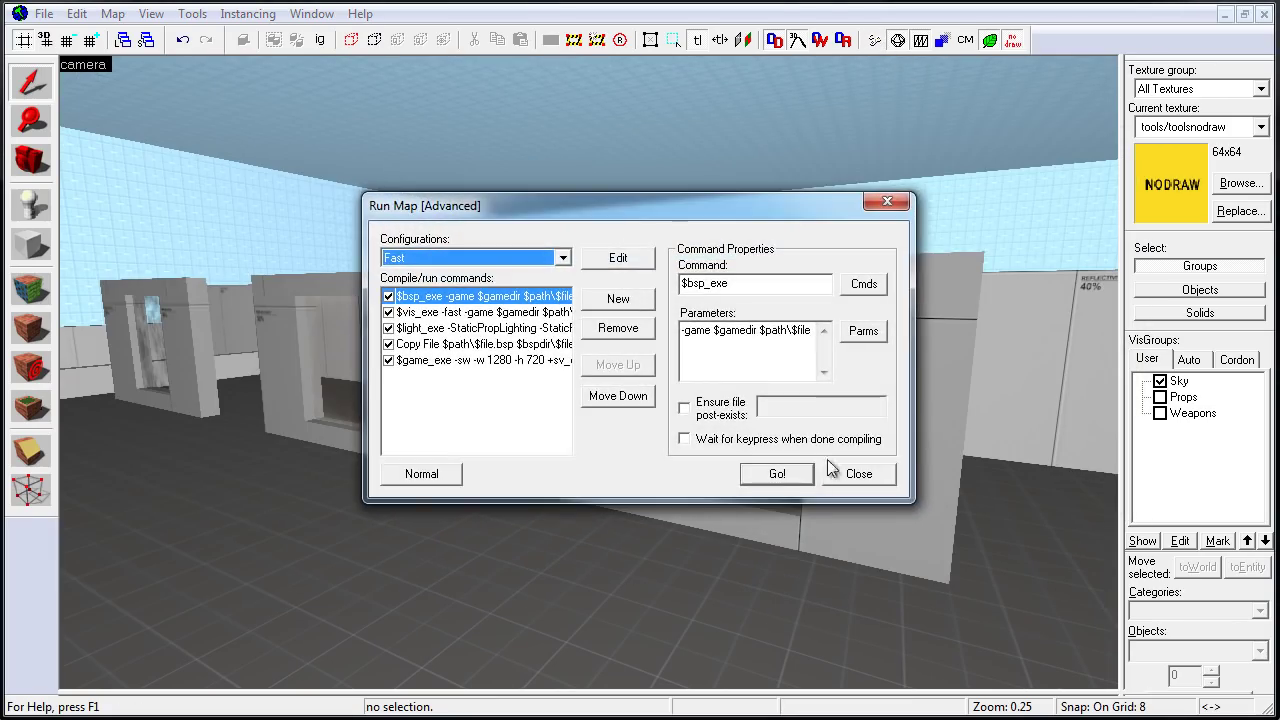
click(796, 473)
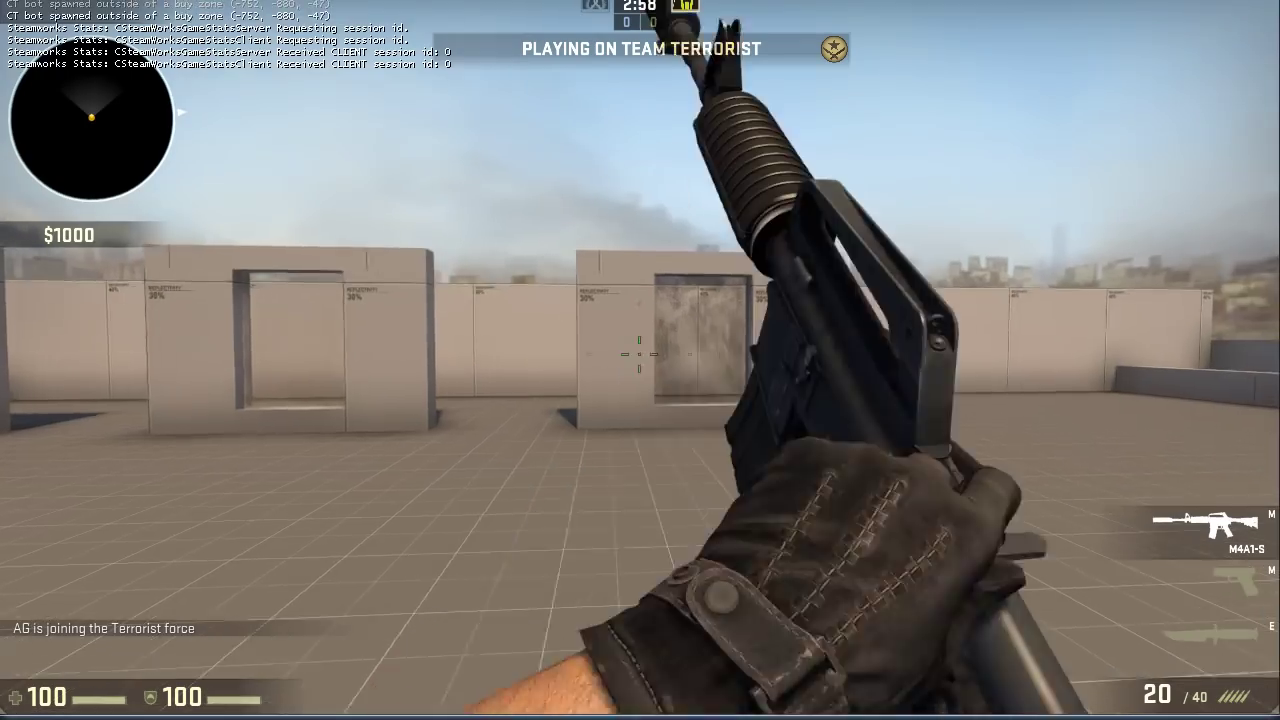
key(w)
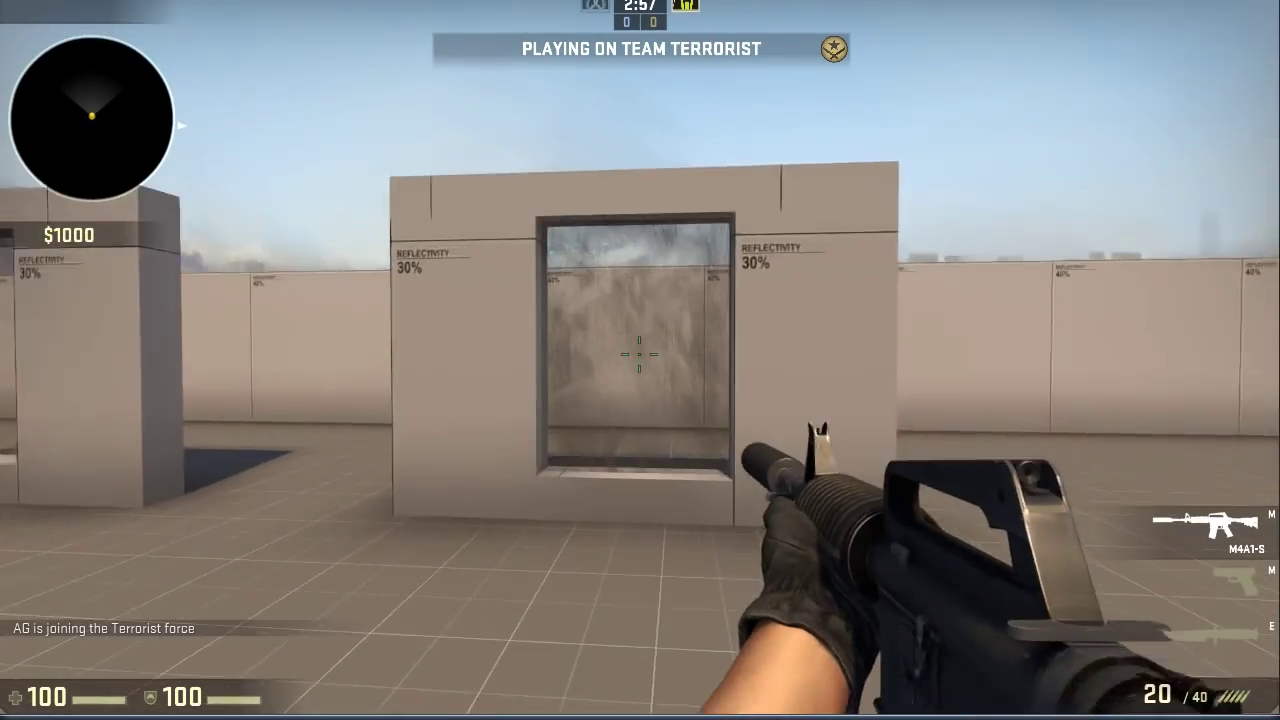
key(d)
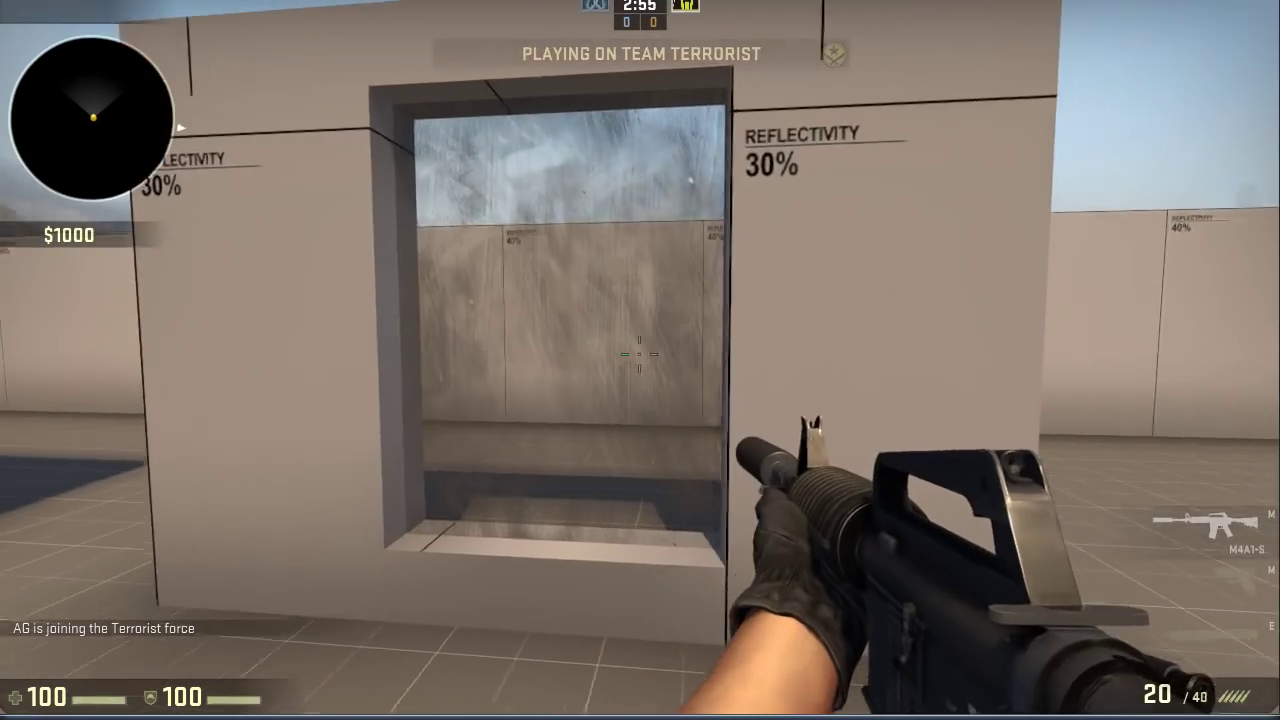
key(w)
key(d)
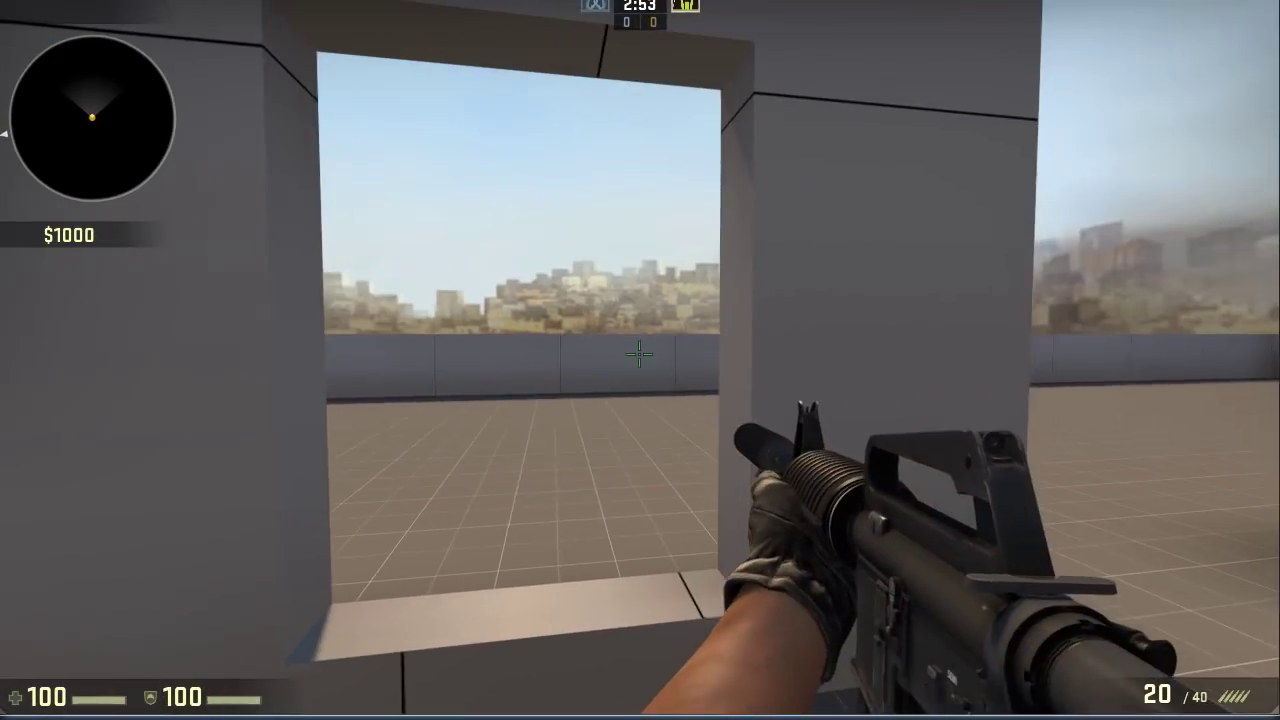
key(s)
key(s)
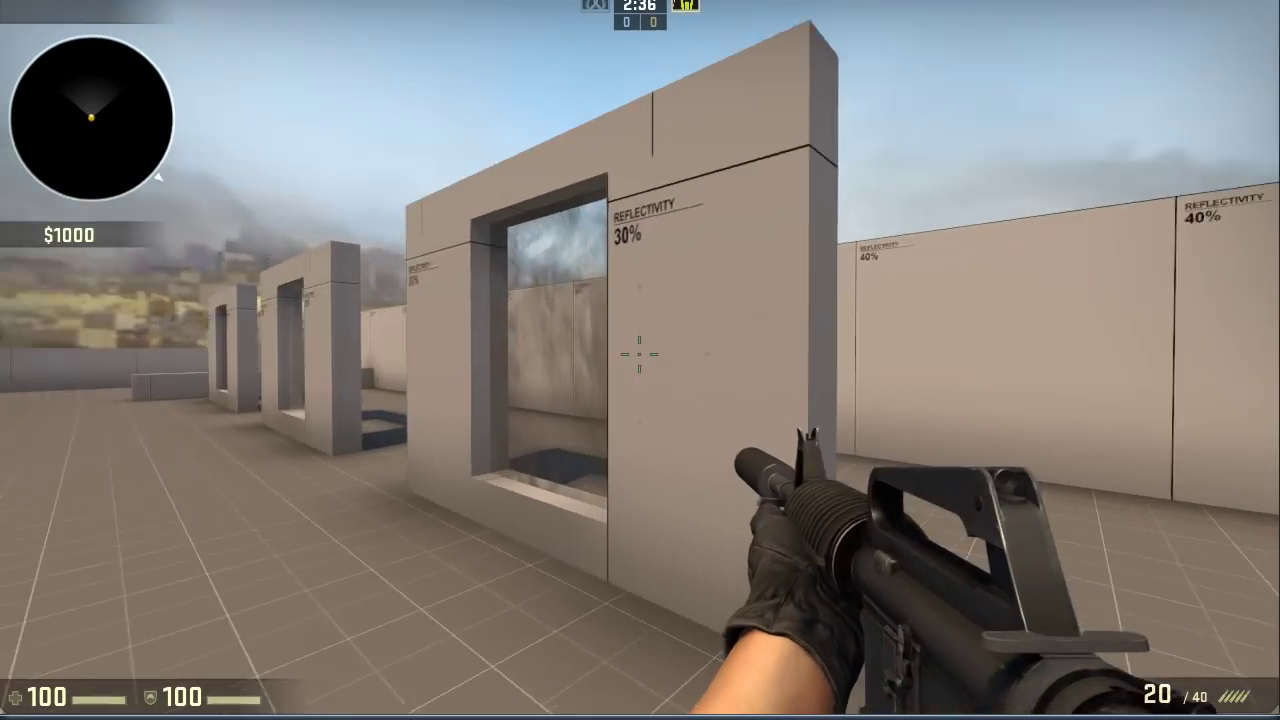
Shoot the textured glass pane several times in the game and examine how it reacts to the bullets
key(w)
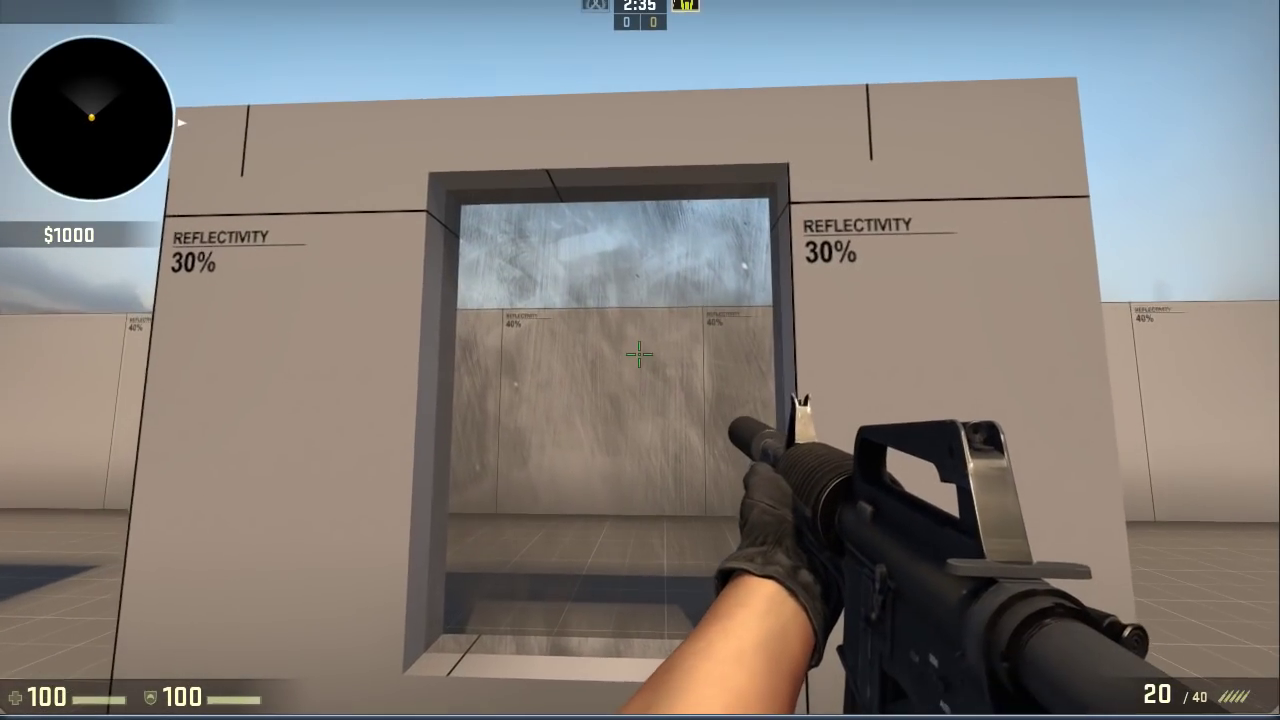
click(640, 354)
key(d)
click(640, 354)
click(640, 354)
click(640, 354)
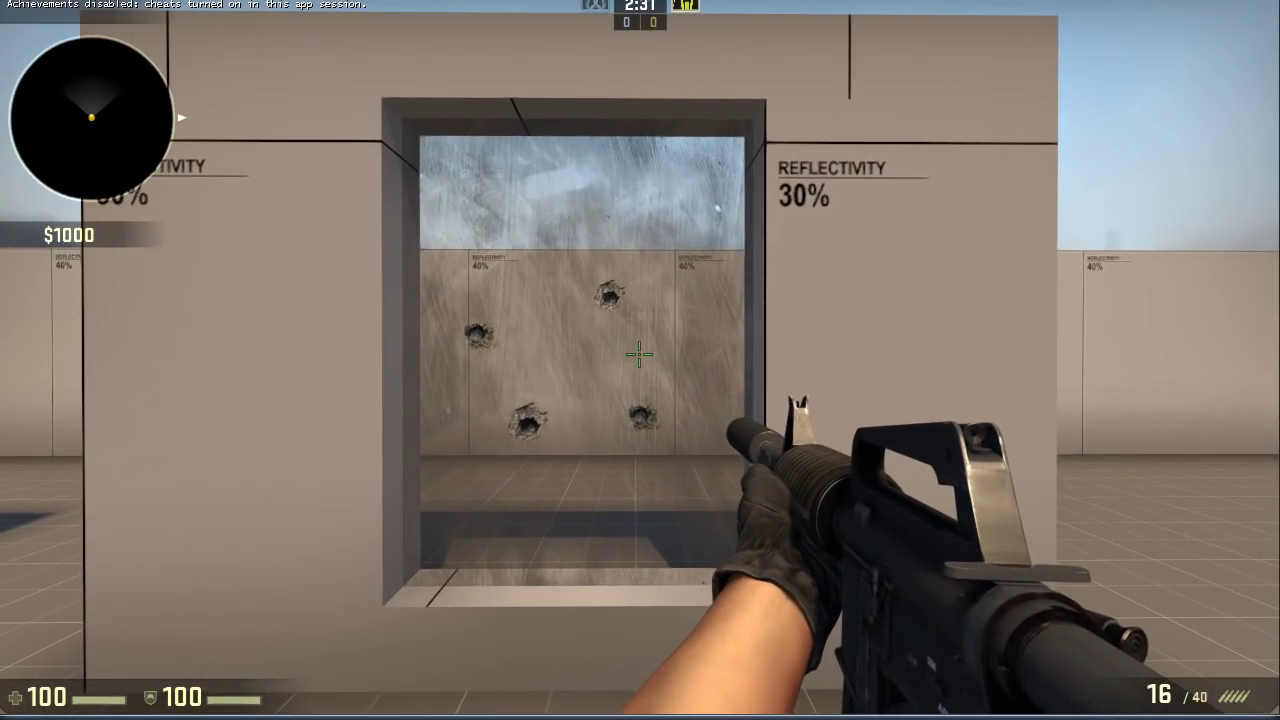
key(w)
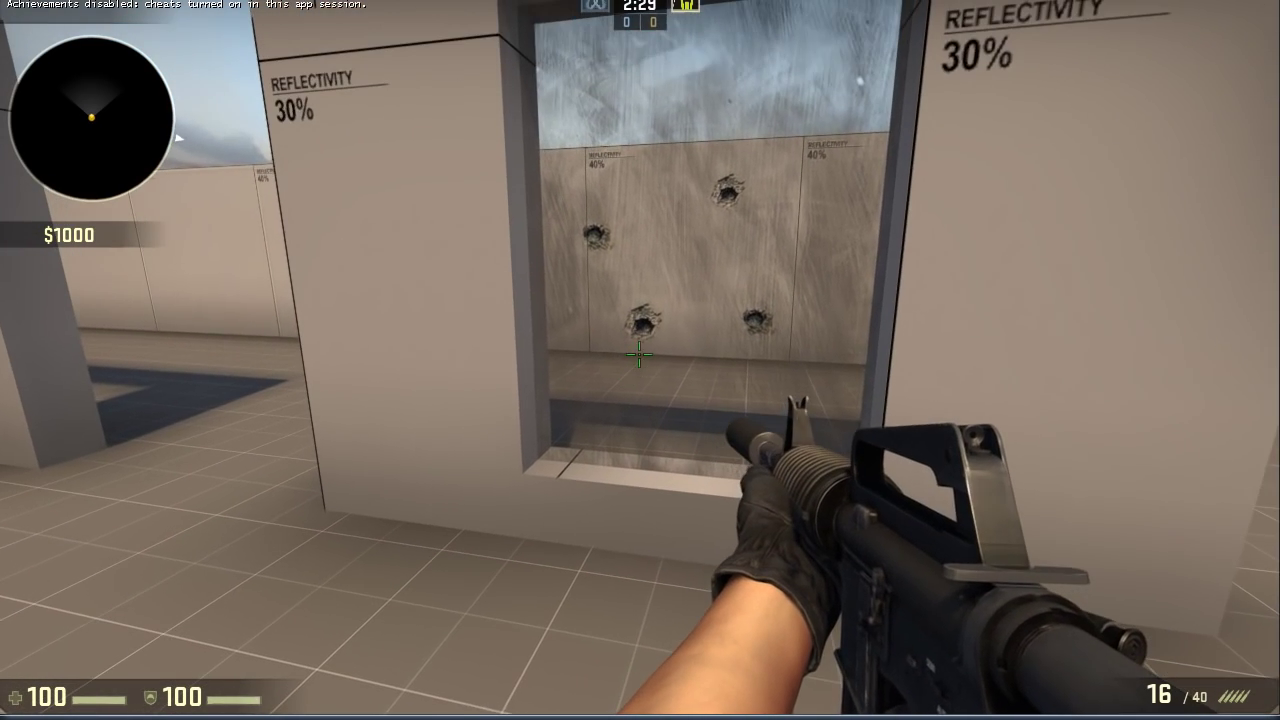
key(s)
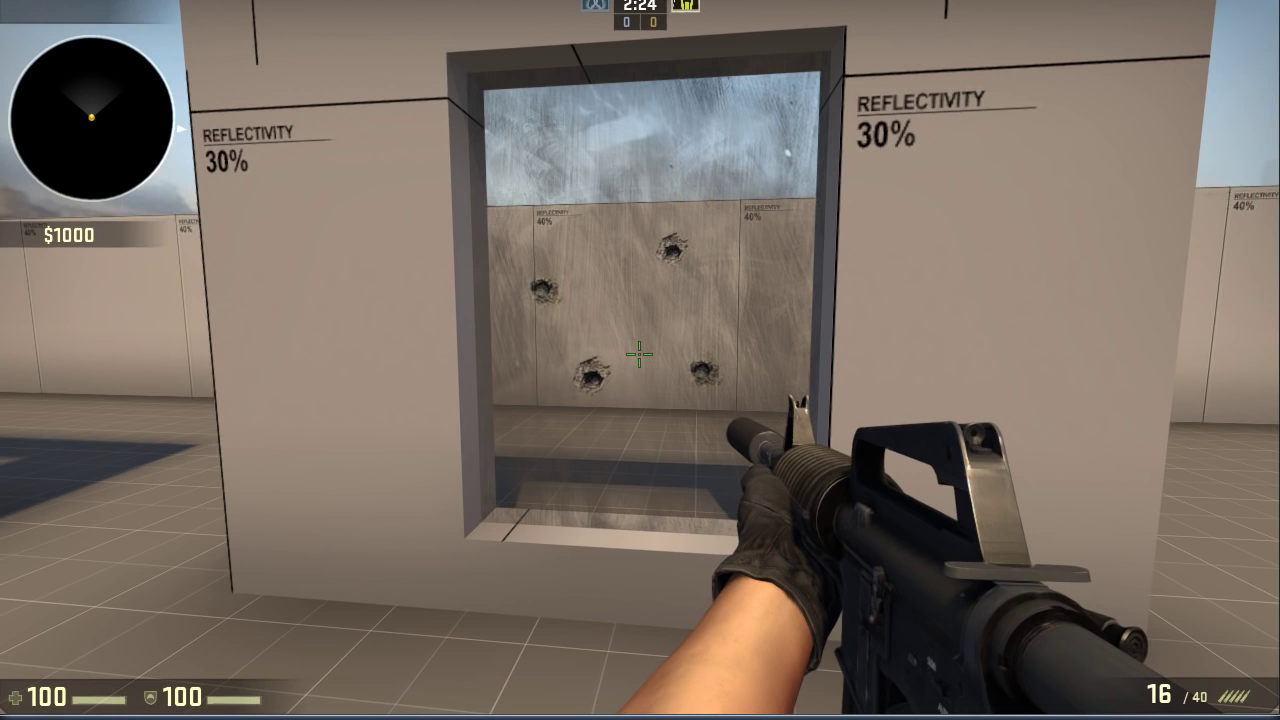
key(w)
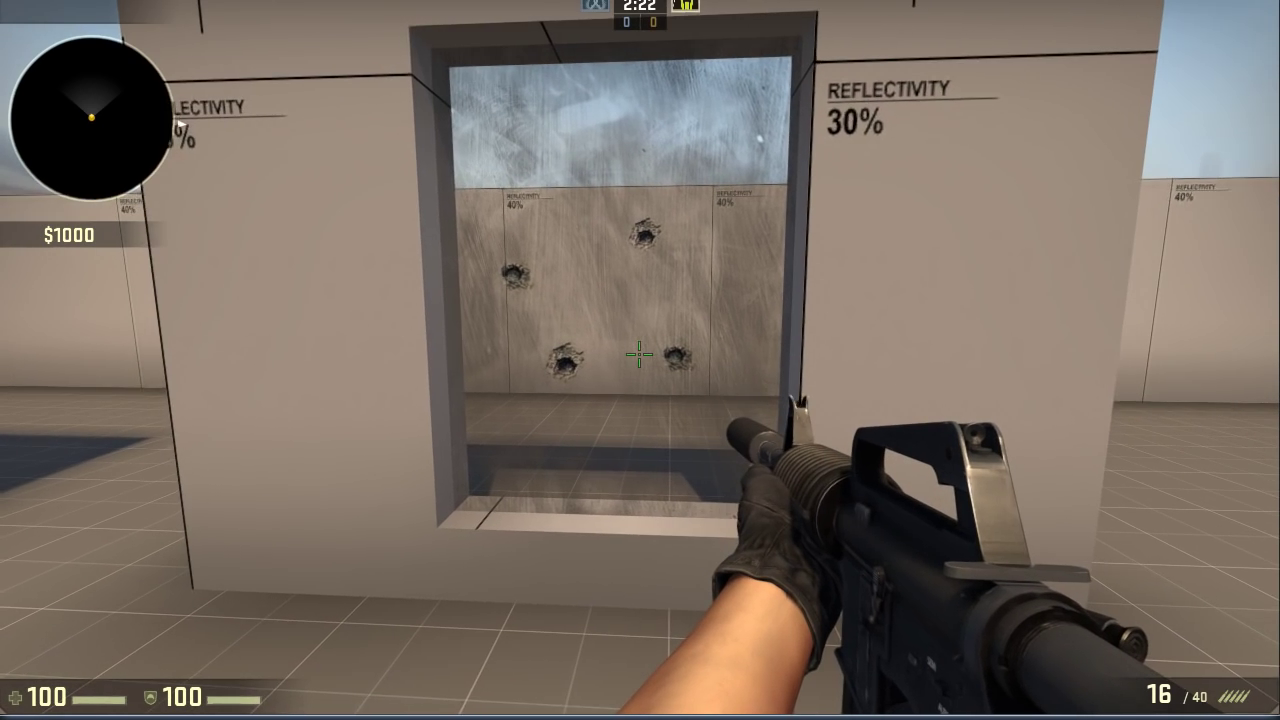
key(s)
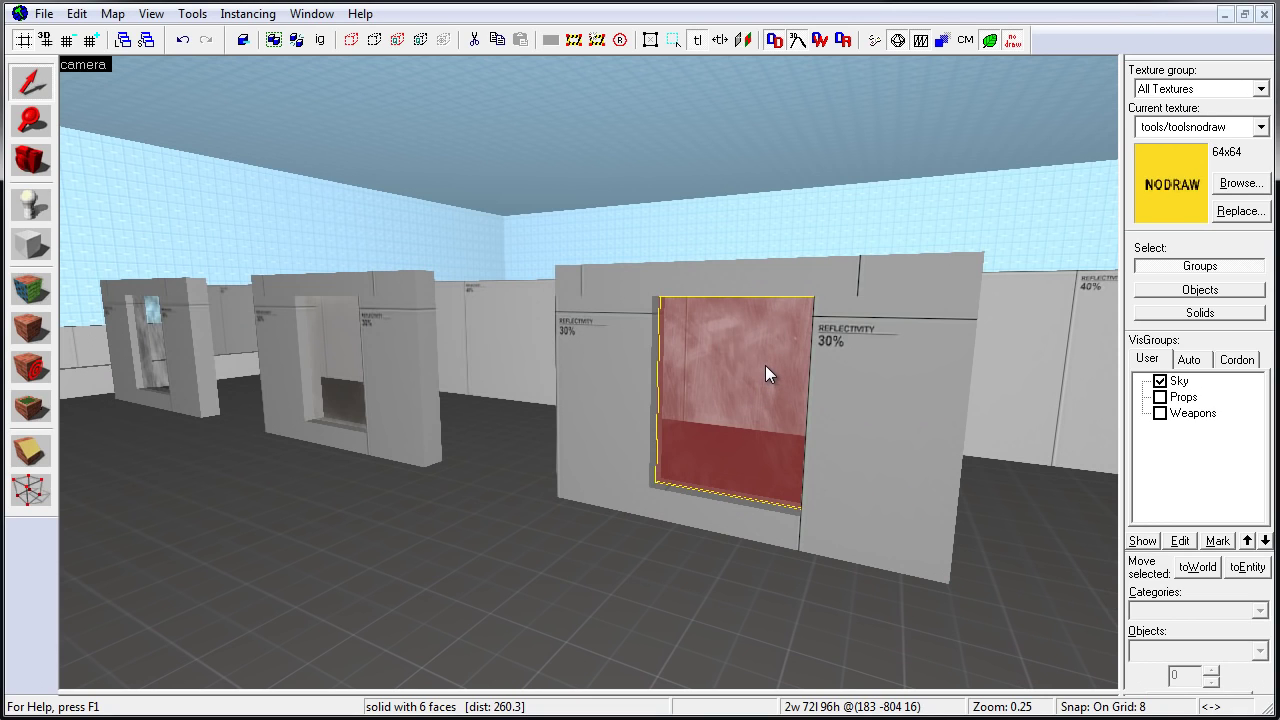
Convert the glass pane brush into a func_breakable entity and apply the class
click(1247, 567)
click(492, 186)
scroll(443, 211, up, 1)
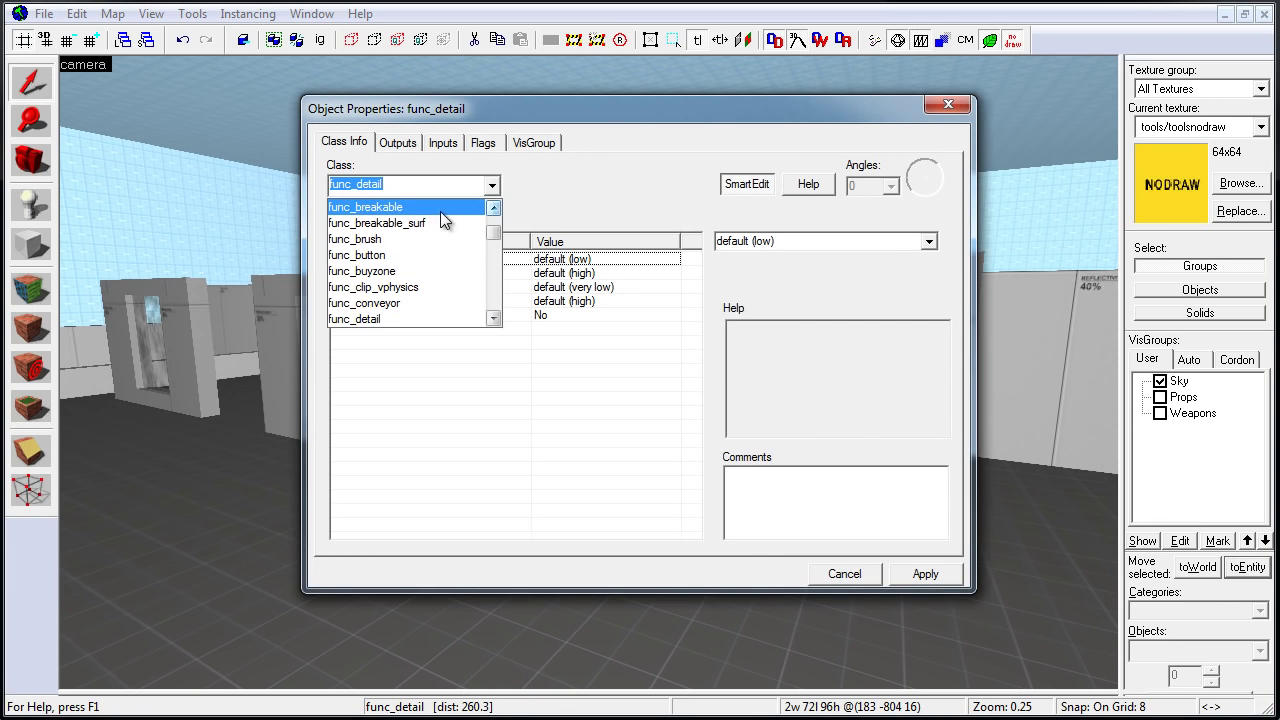
click(443, 211)
click(924, 574)
click(948, 104)
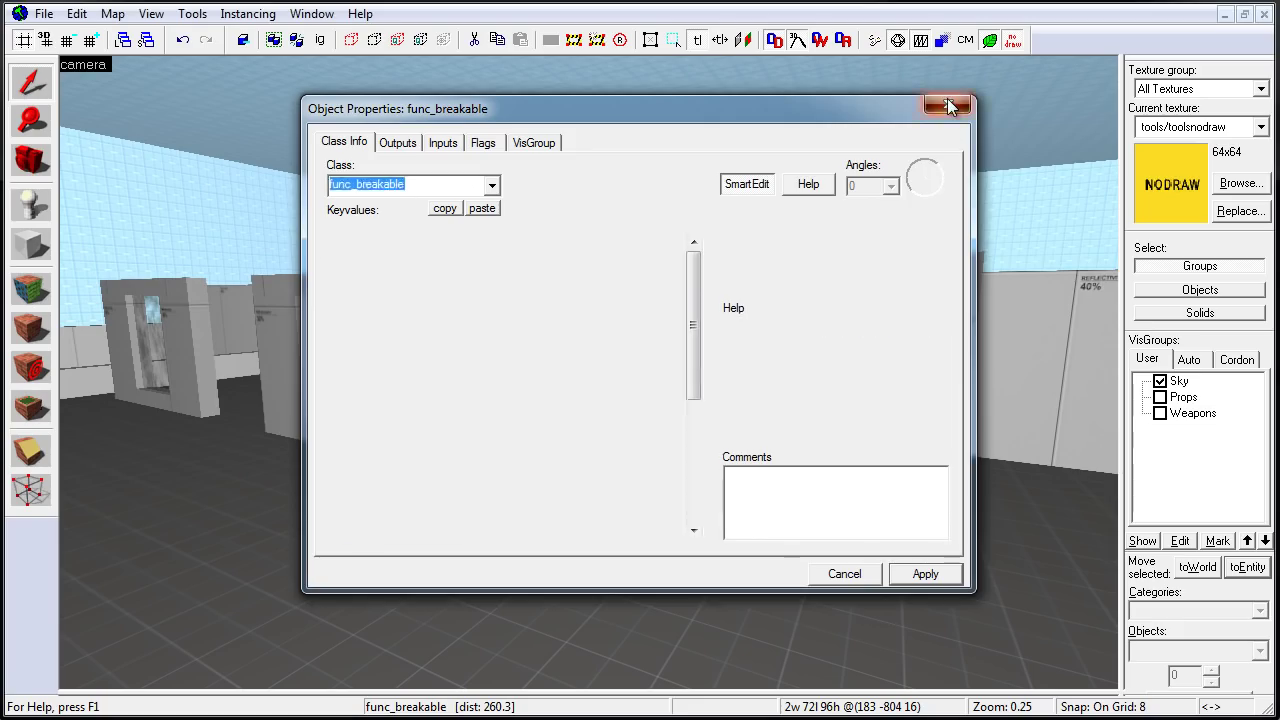
Compile and run the map again with the Fast configuration to try the breakable window, walking around to its back
click(879, 40)
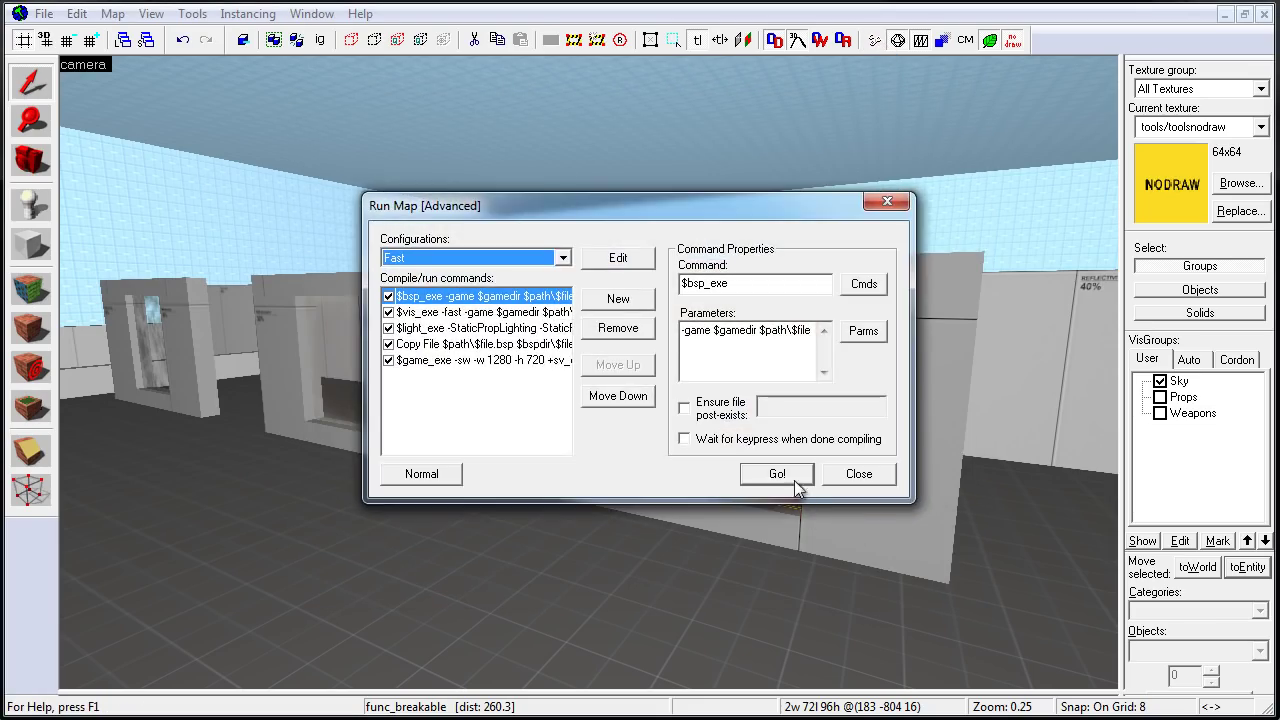
click(795, 480)
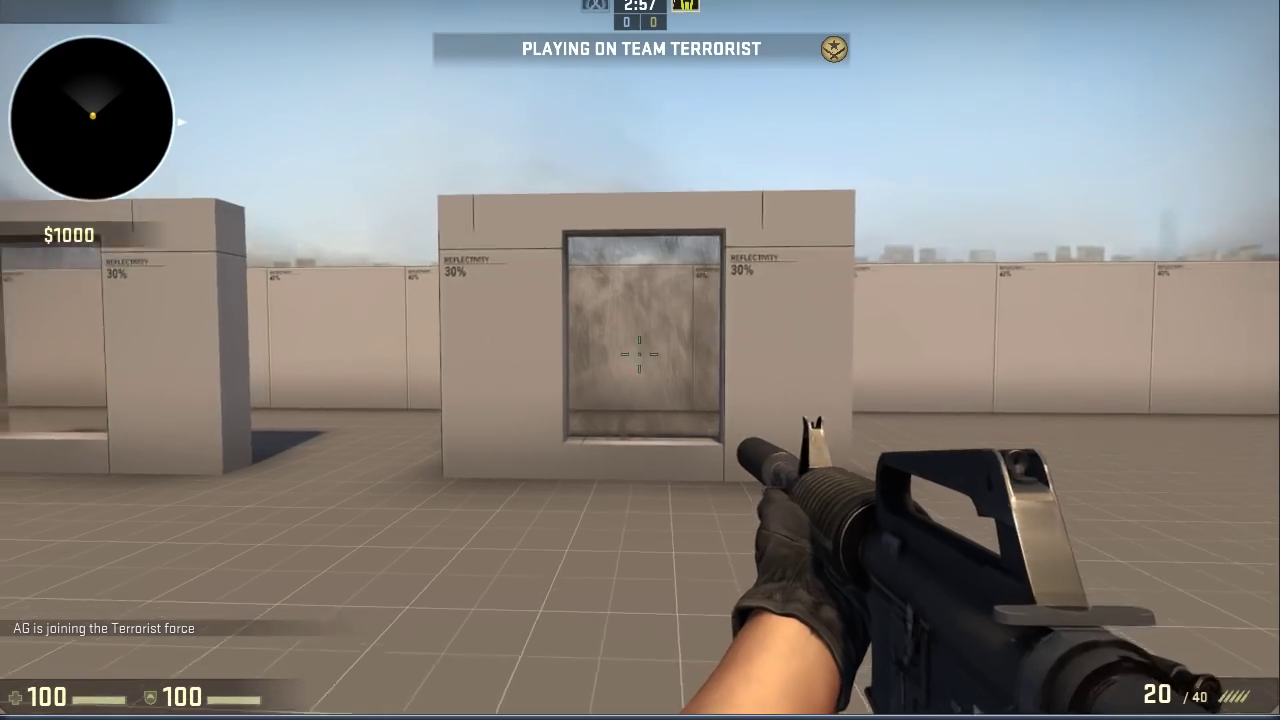
key(w)
key(a)
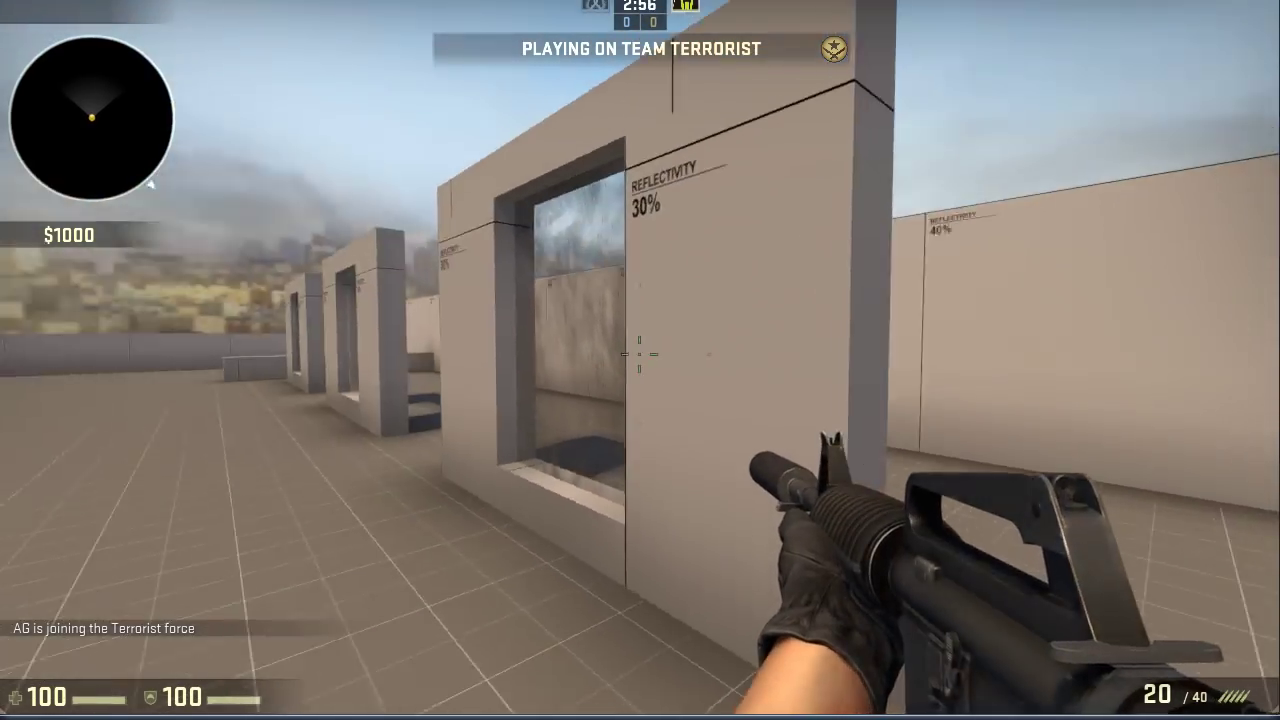
key(d)
key(a)
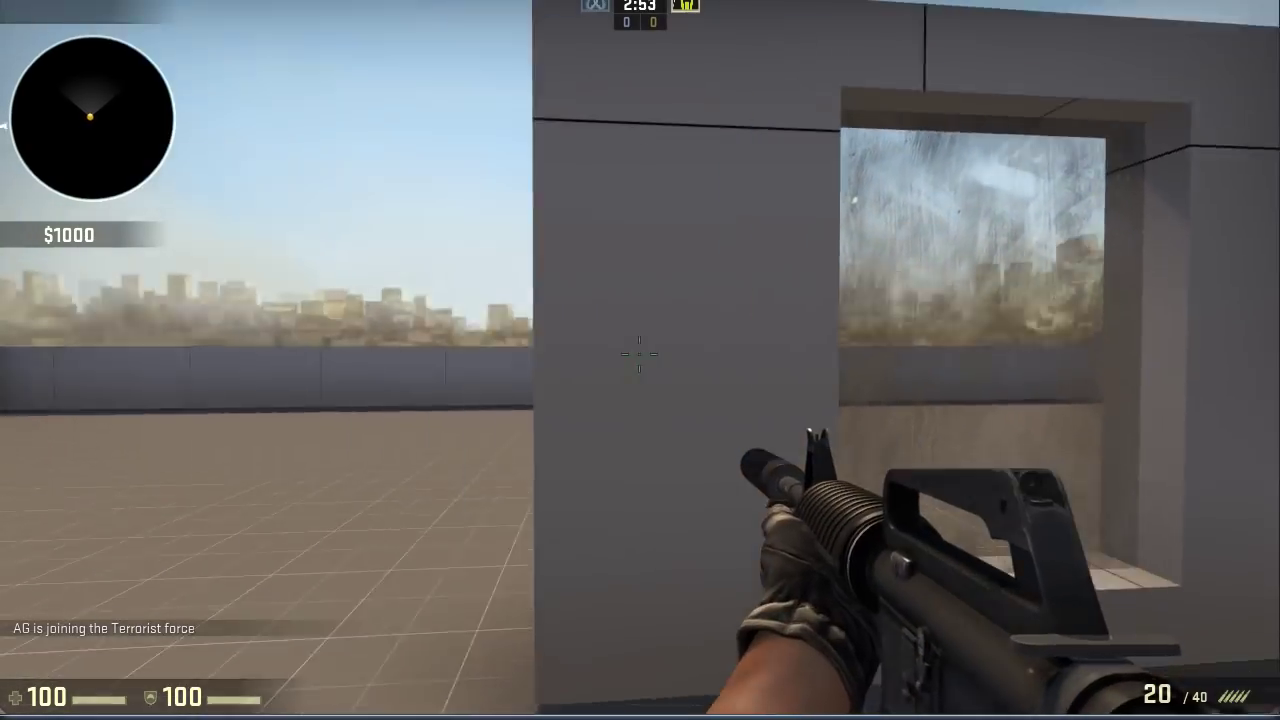
Shoot the func_breakable pane in the game to test whether it breaks, and return to the Hammer editor
key(w)
key(d)
click(639, 354)
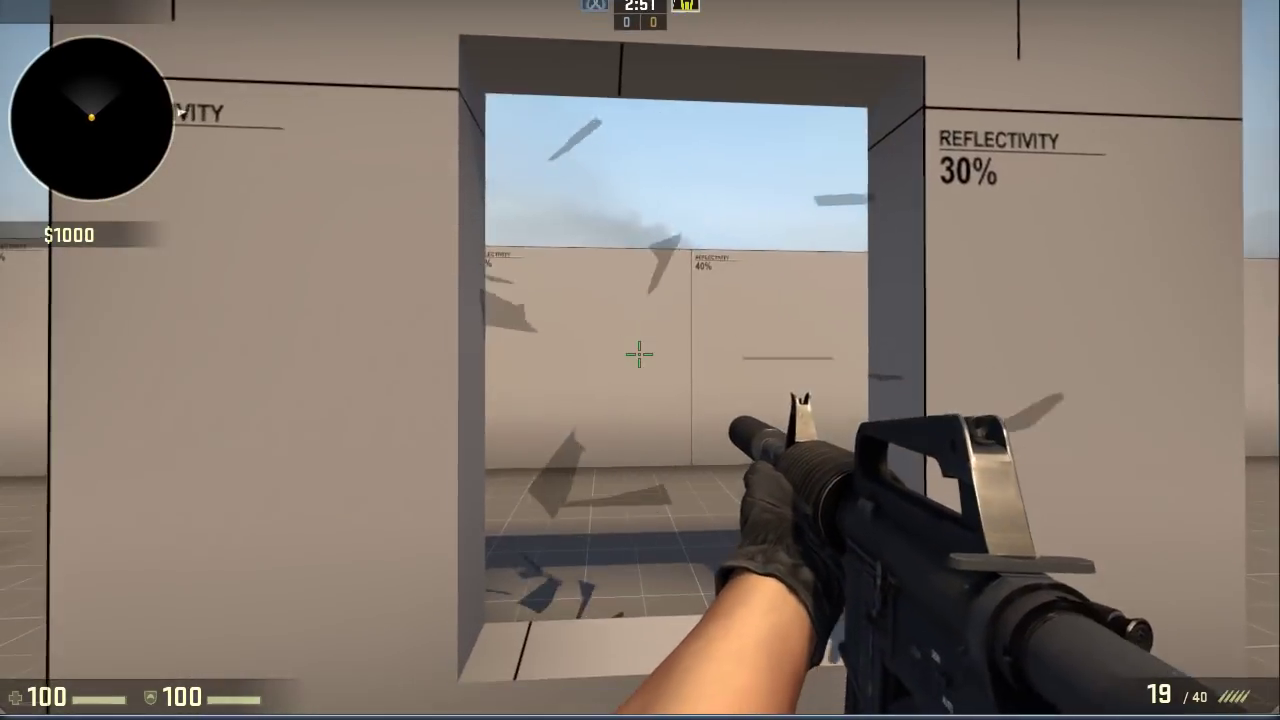
key(s)
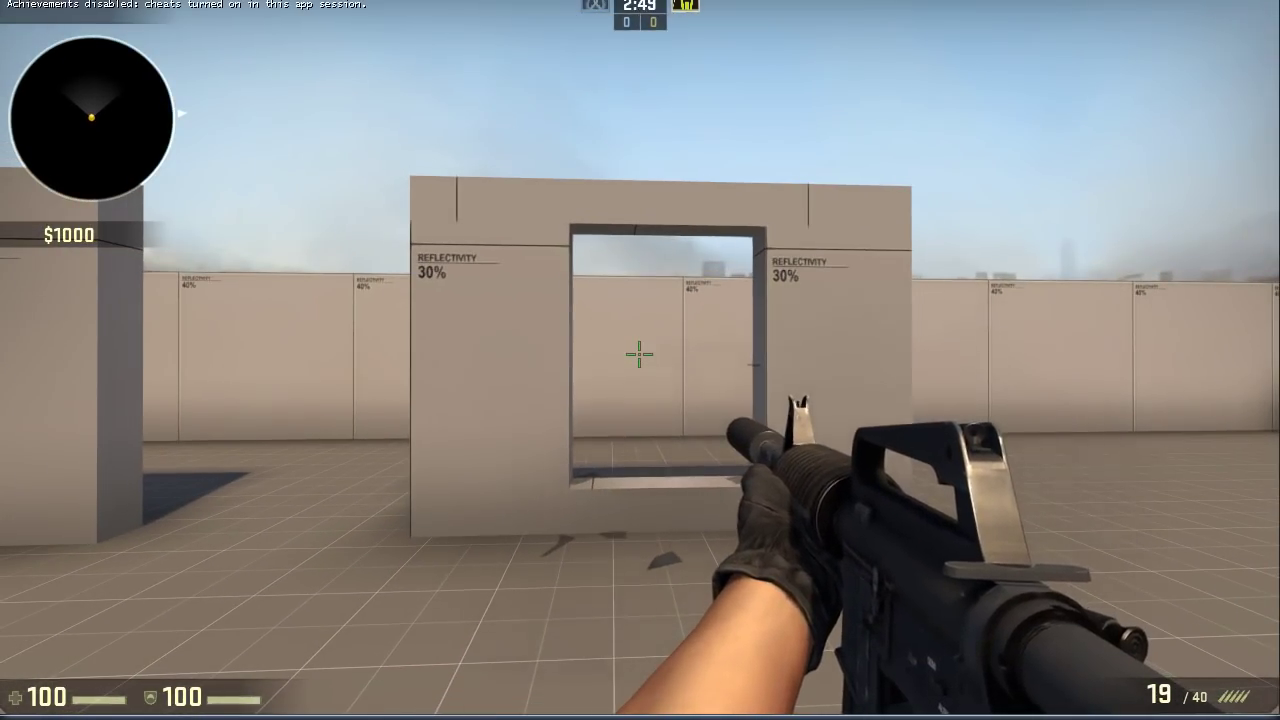
key(grave)
key(alt+Tab)
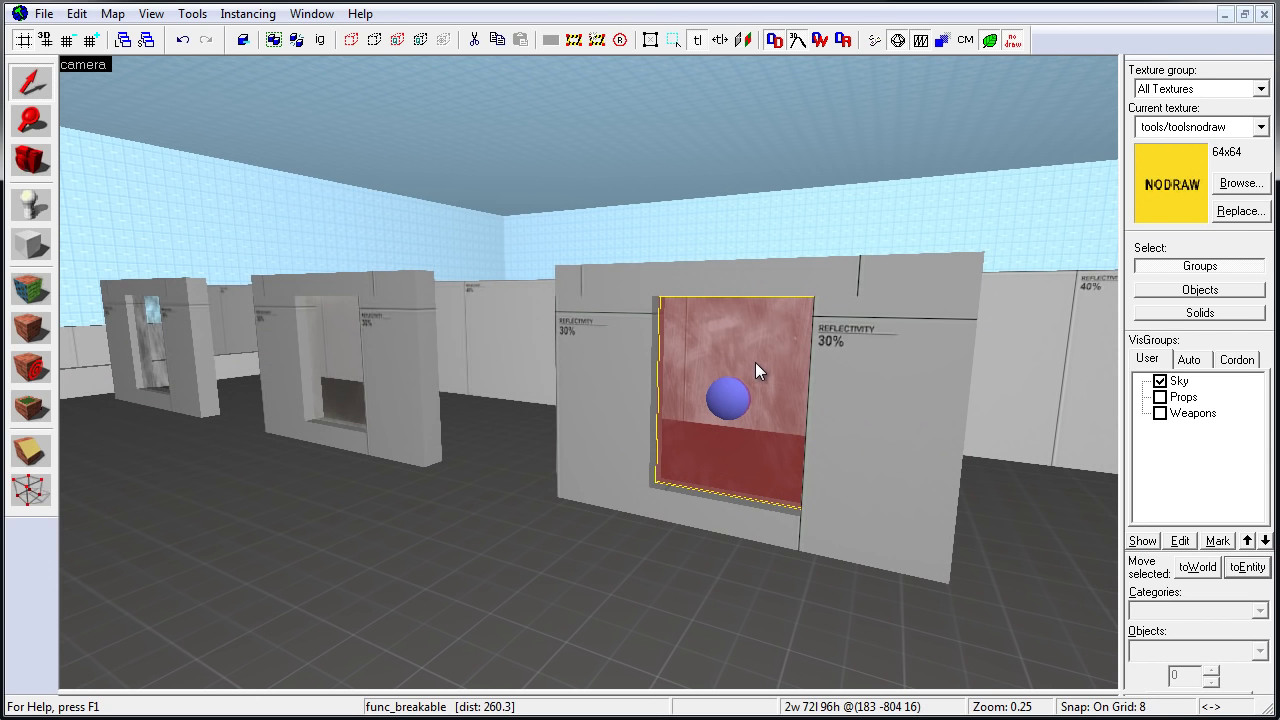
Examine the nodraw back face of the breakable glass pane and clear the selection
drag(755, 362, 588, 372)
key(w)
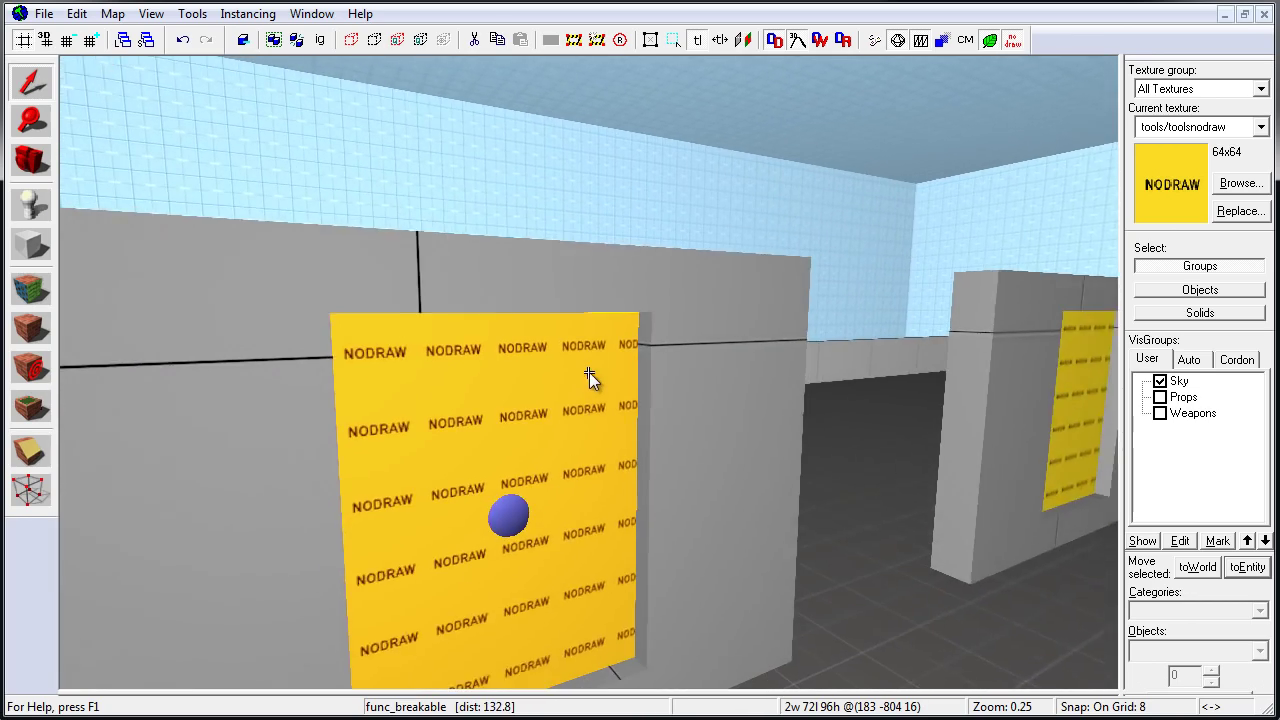
key(s)
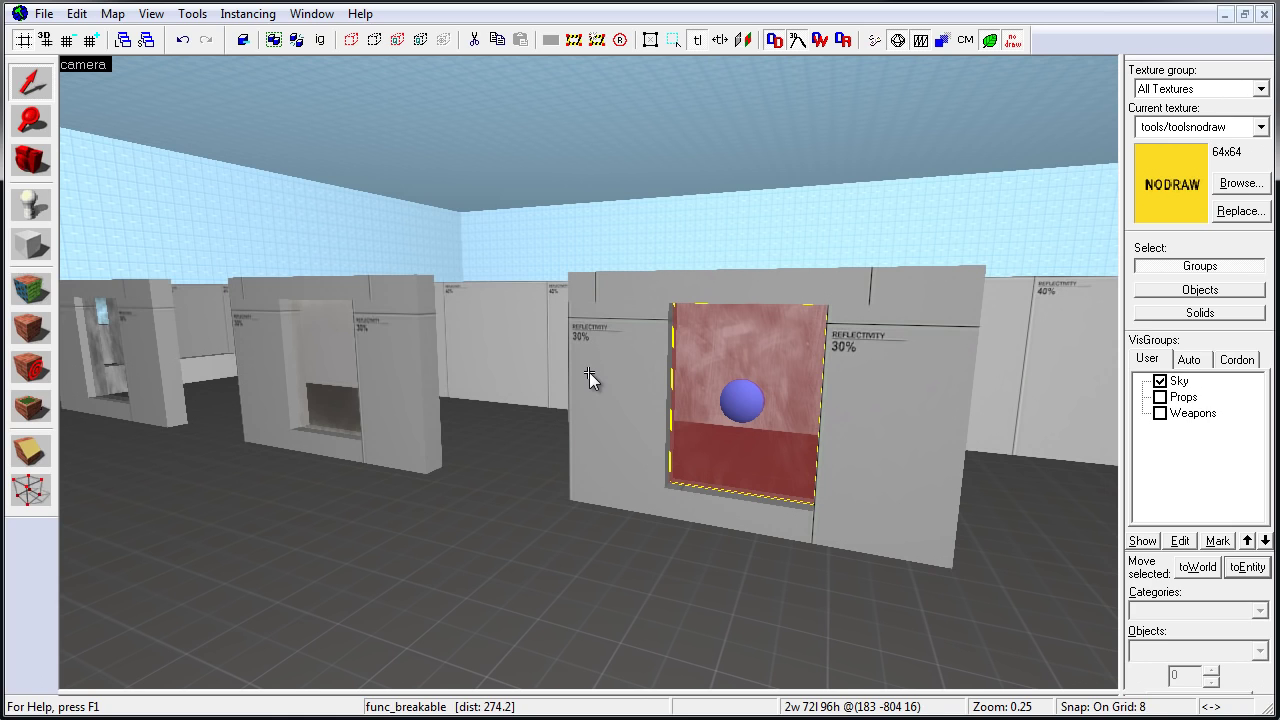
key(shift+a)
click(834, 397)
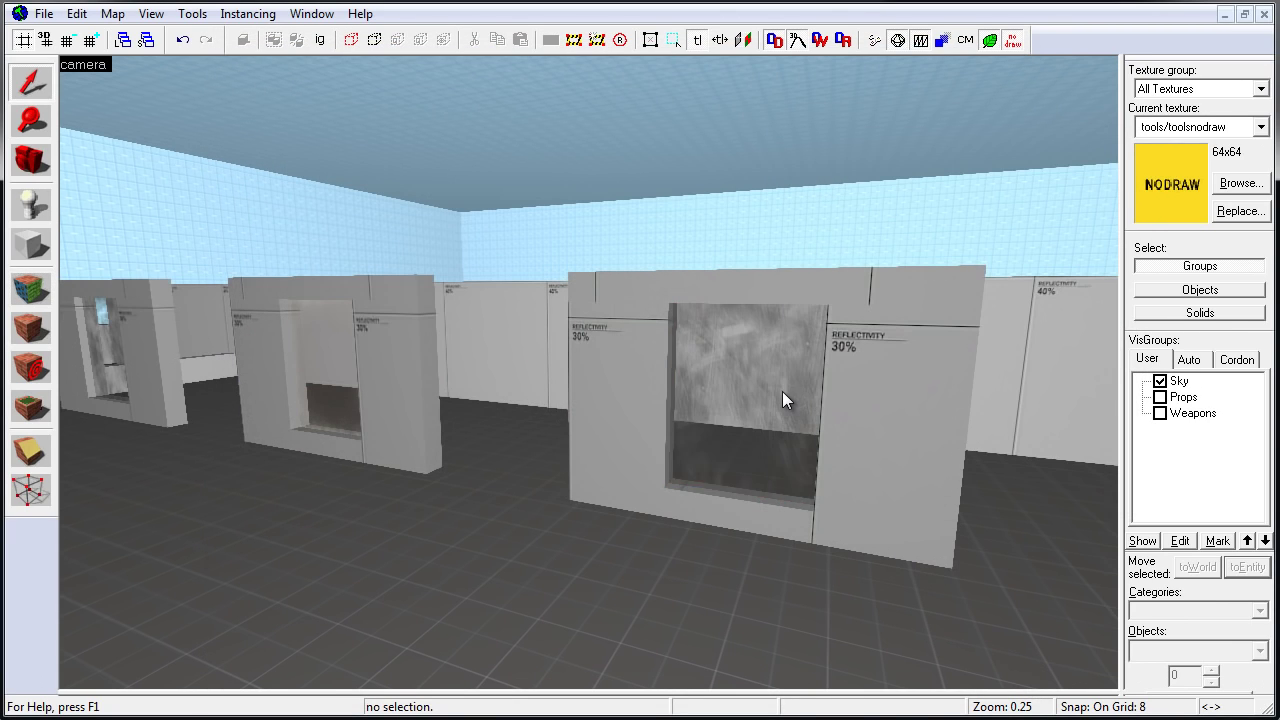
Move the func_breakable pane back to world geometry, check its object properties and clear the selection
click(778, 400)
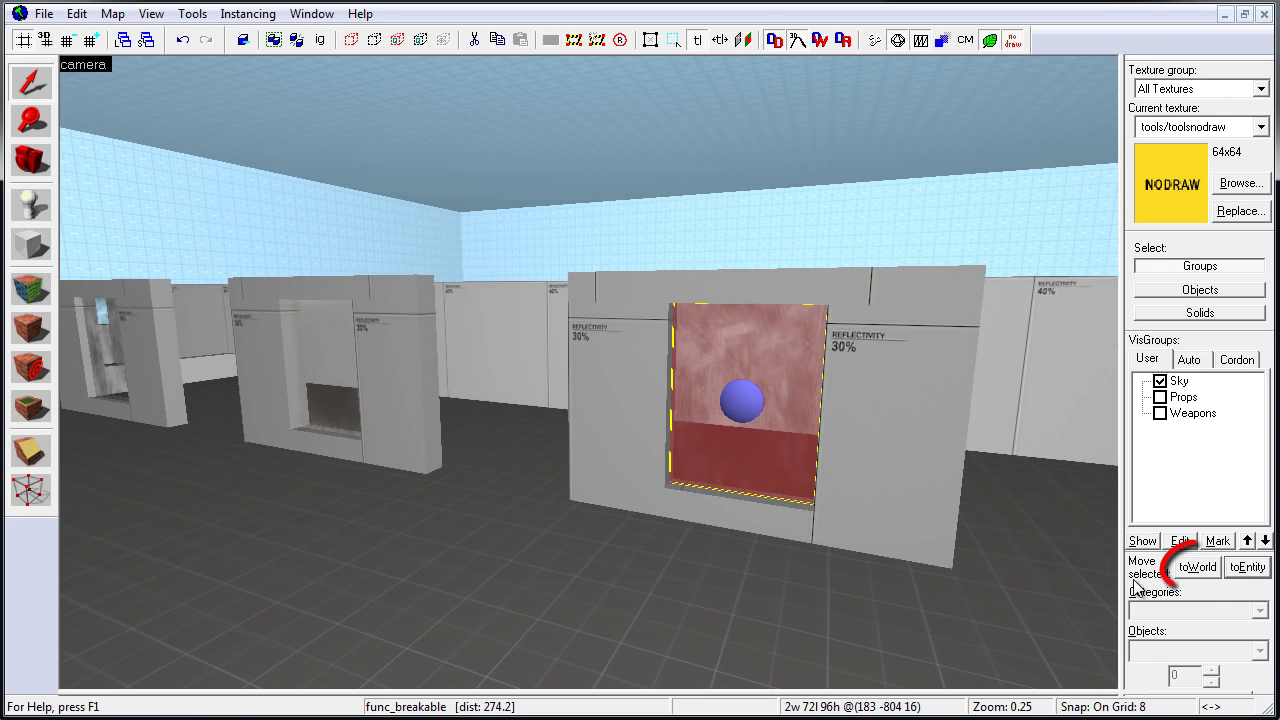
click(1200, 570)
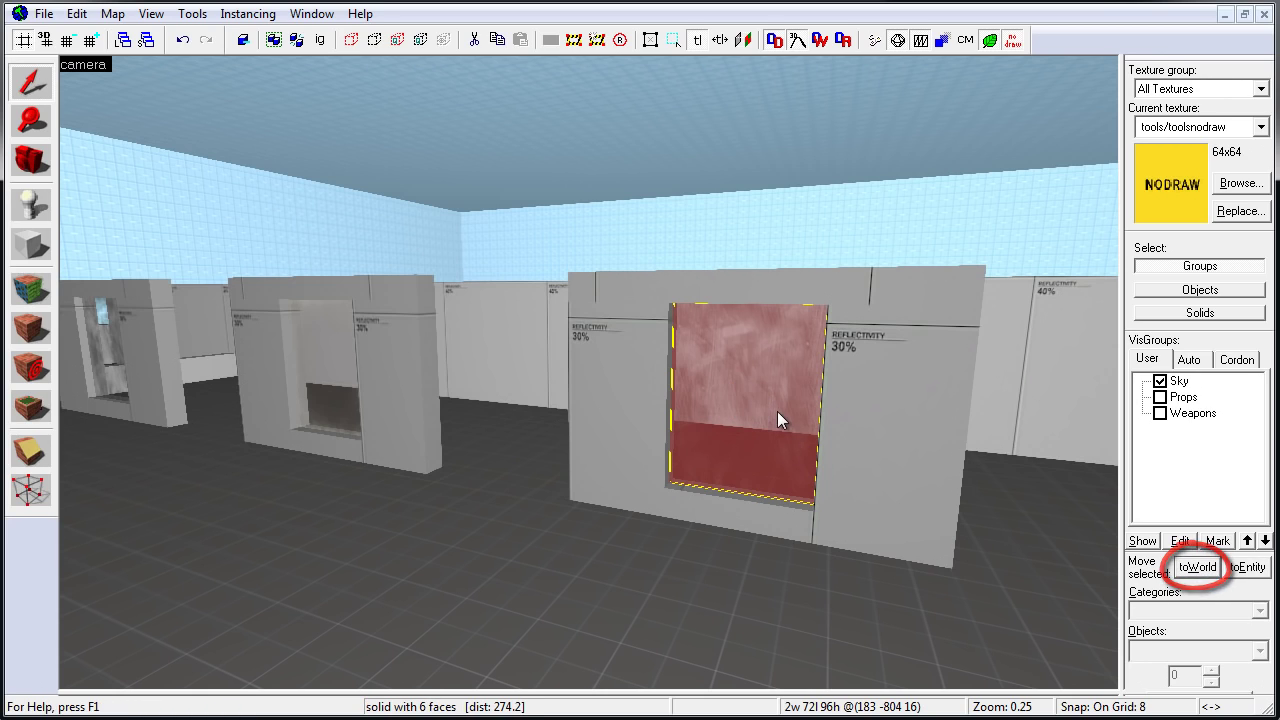
double_click(777, 411)
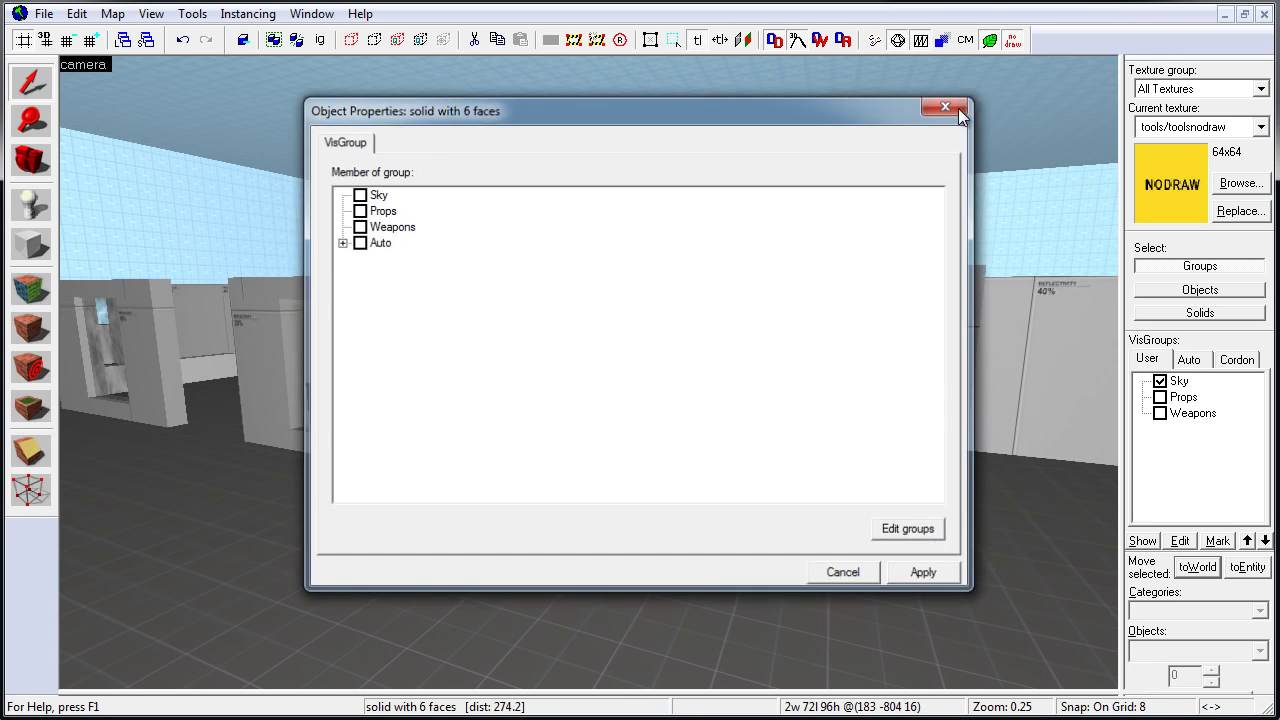
click(948, 105)
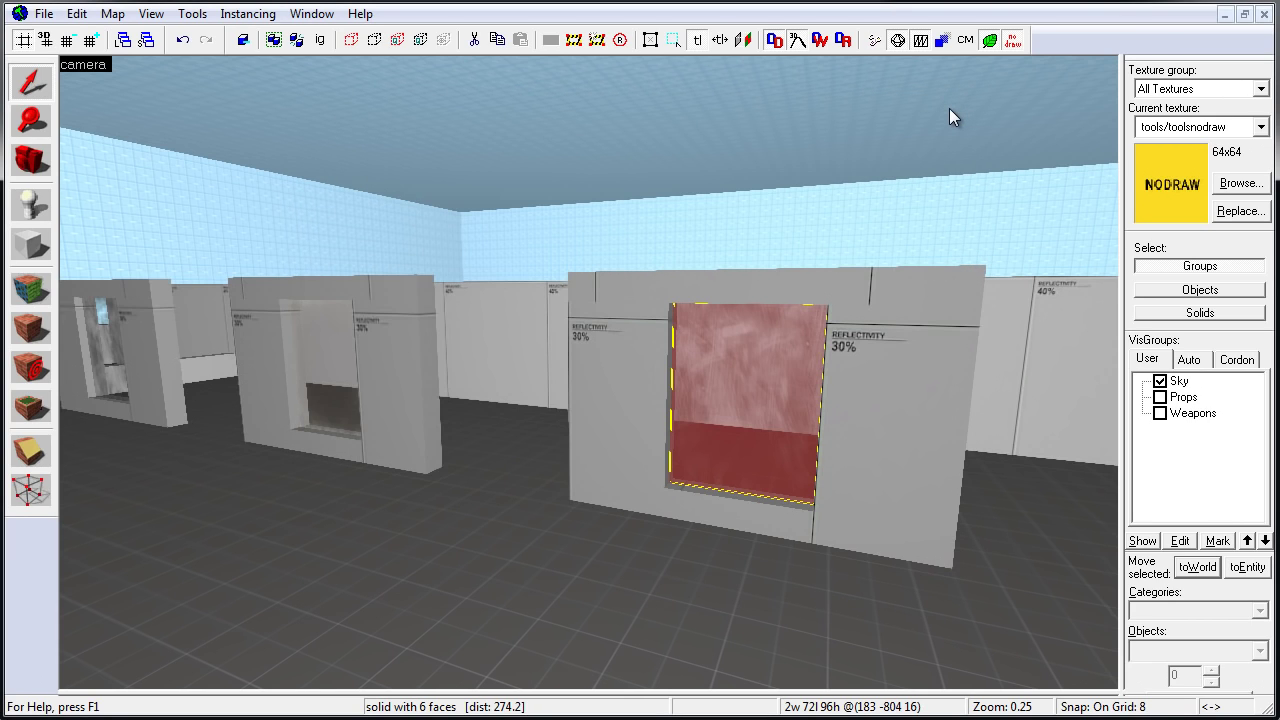
key(Escape)
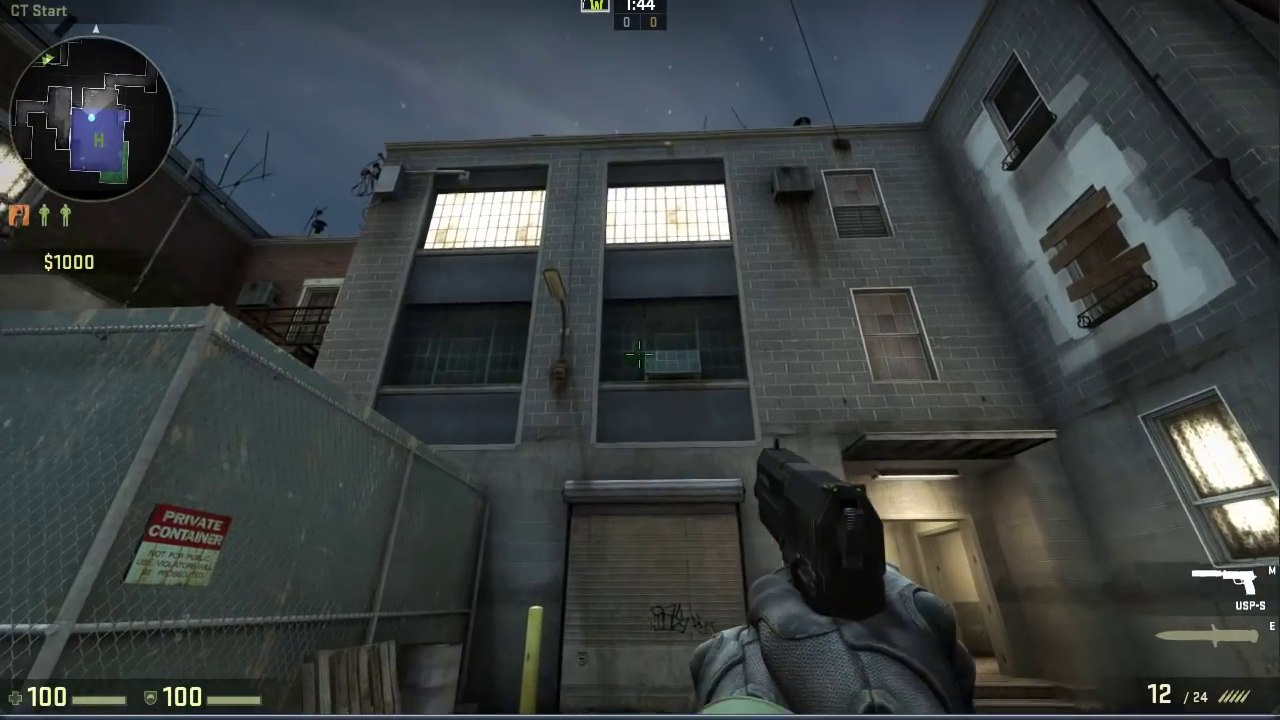
In the CS:GO map, shoot the tilted green-framed window panes above the CT start up close to test whether they break
click(640, 360)
click(640, 360)
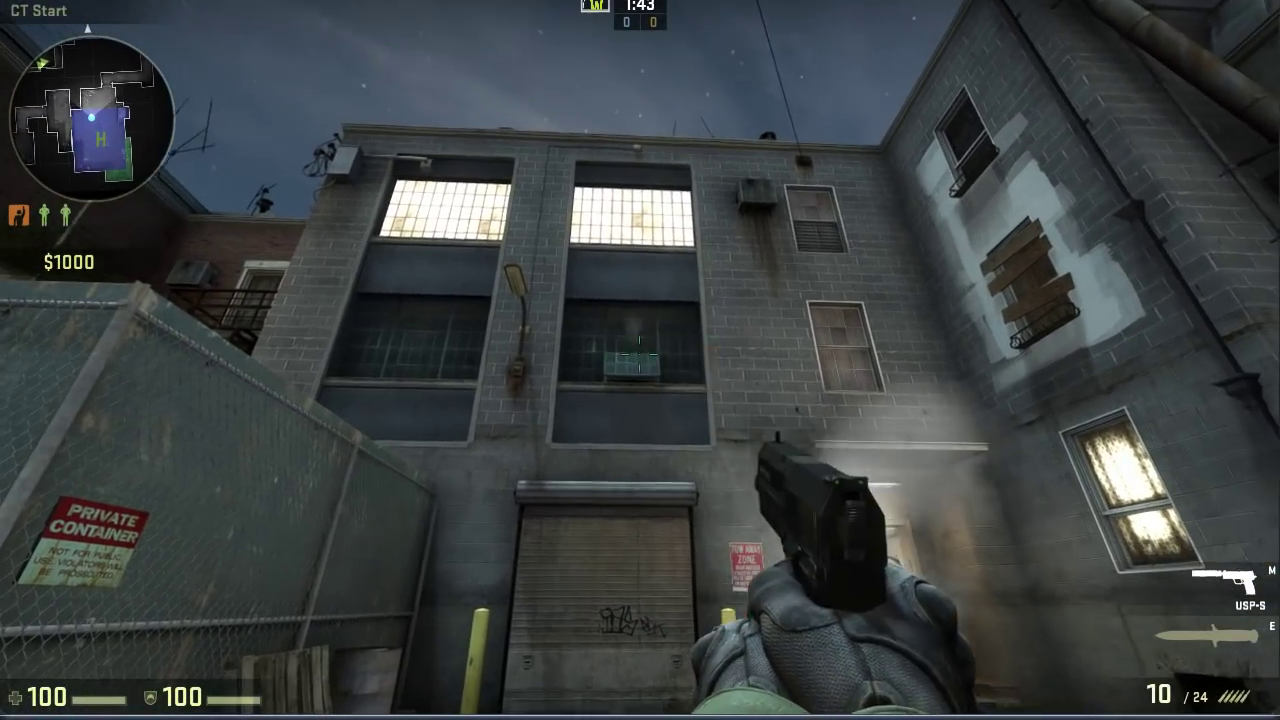
click(640, 360)
key(w)
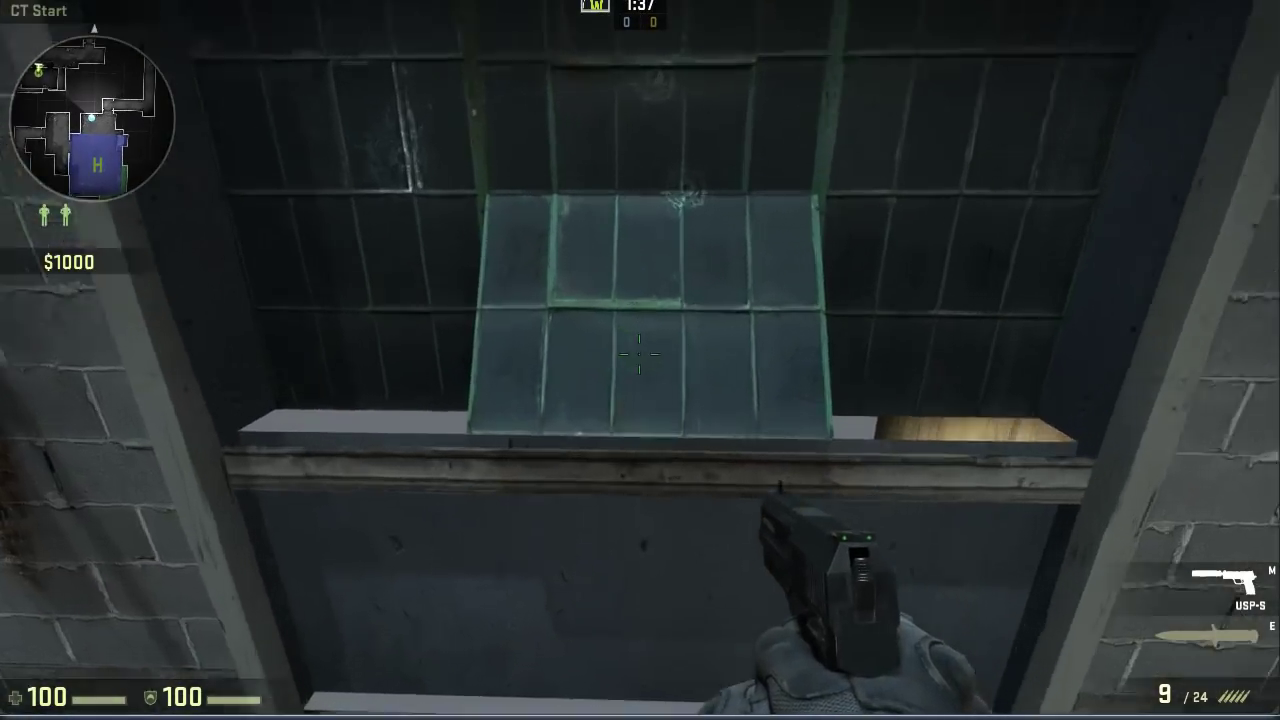
click(640, 355)
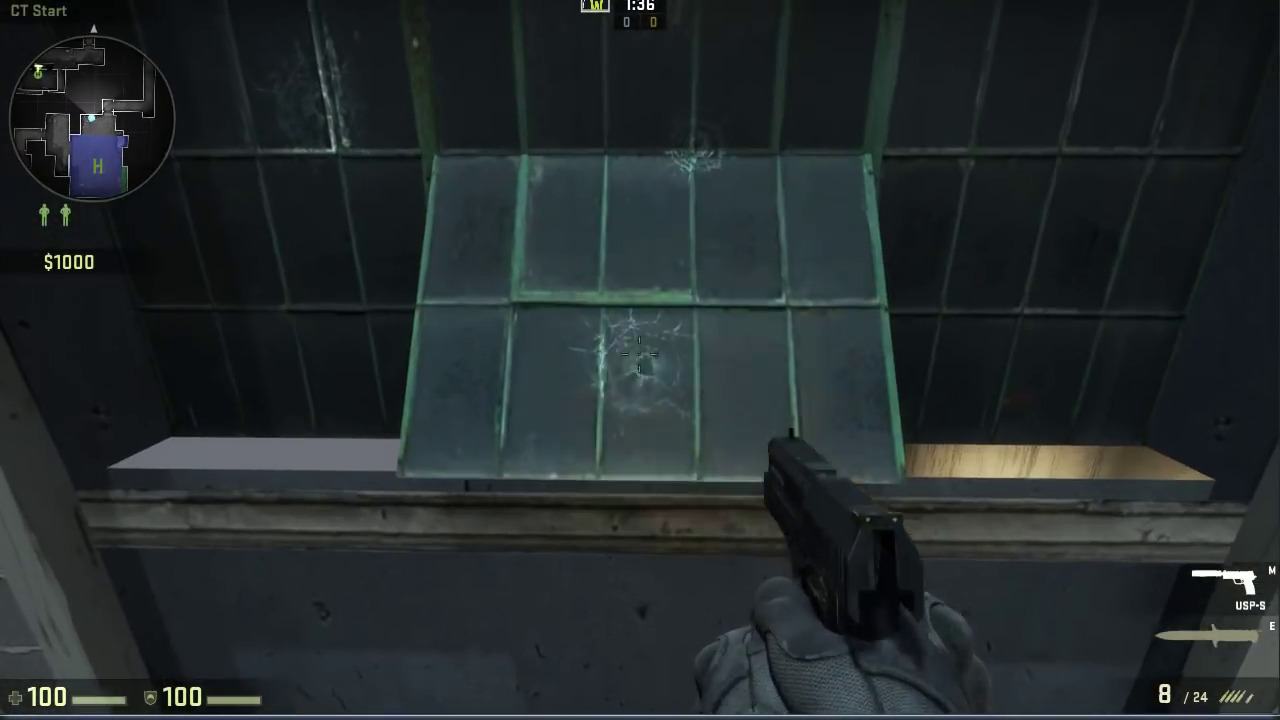
click(640, 355)
click(640, 355)
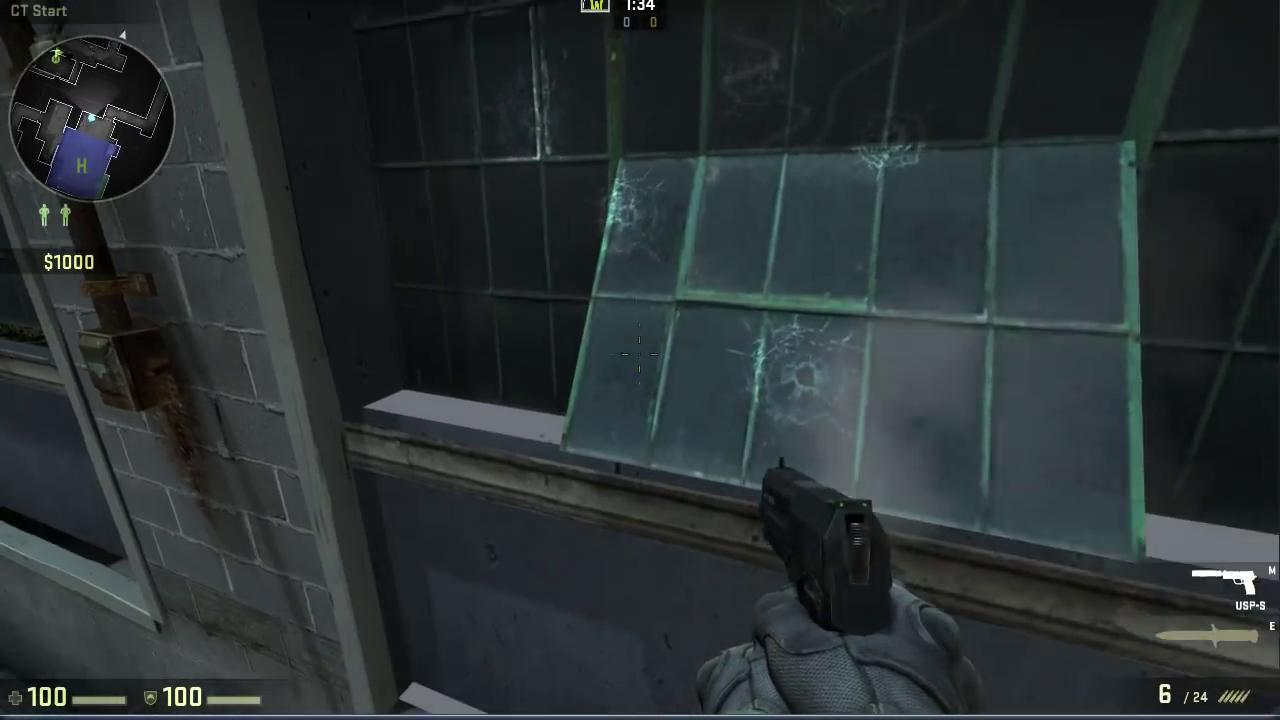
click(640, 355)
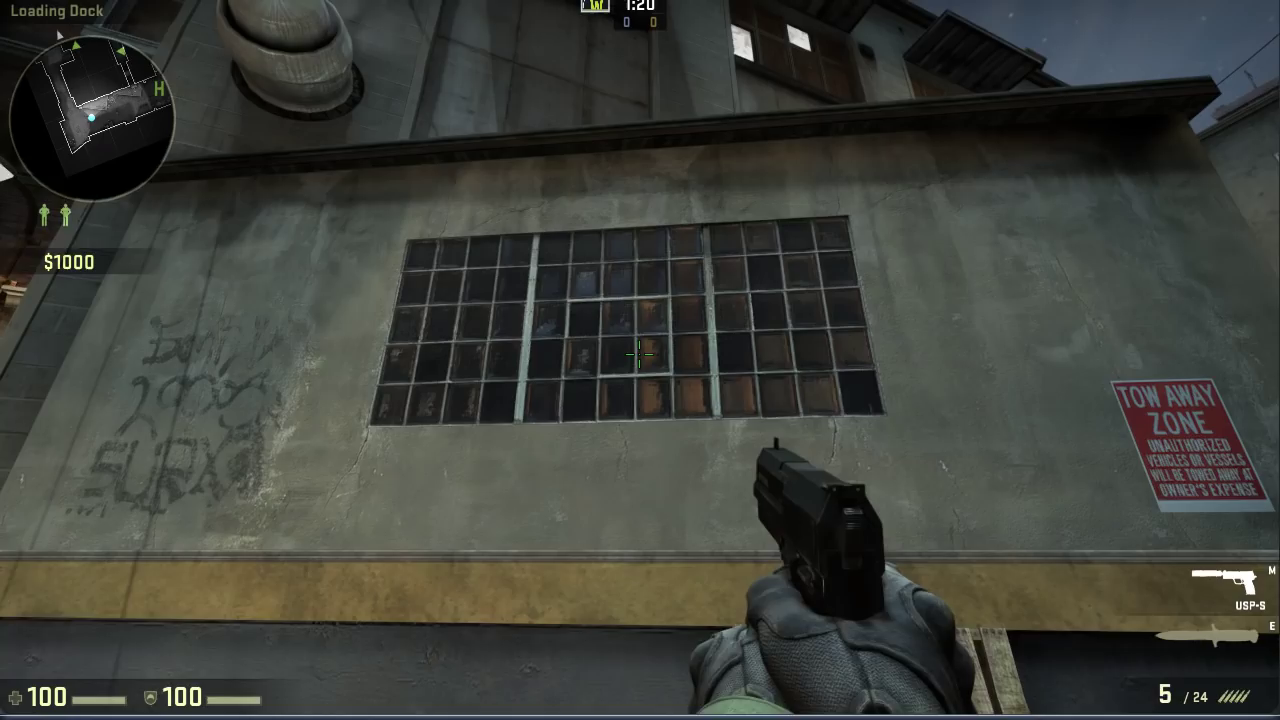
Shoot the multi-pane grid window on the Loading Dock wall to test how its glass reacts to bullets
click(640, 355)
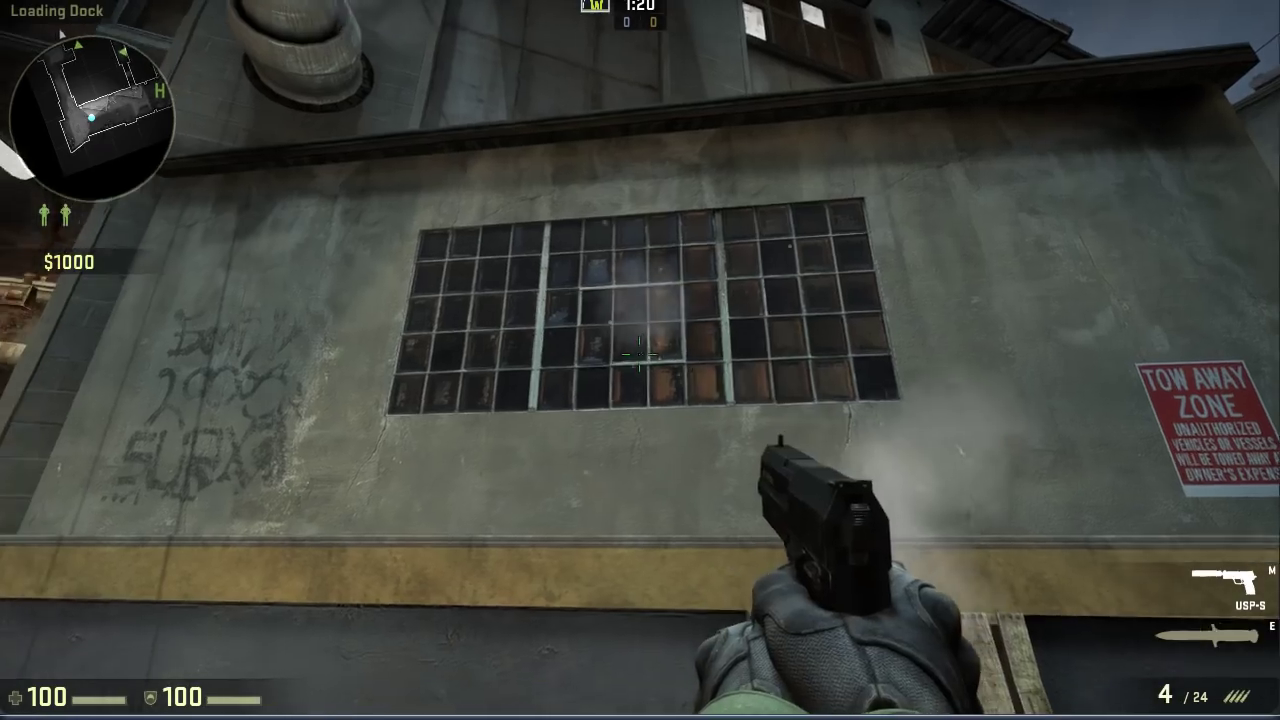
click(640, 355)
click(640, 355)
click(640, 355)
click(640, 355)
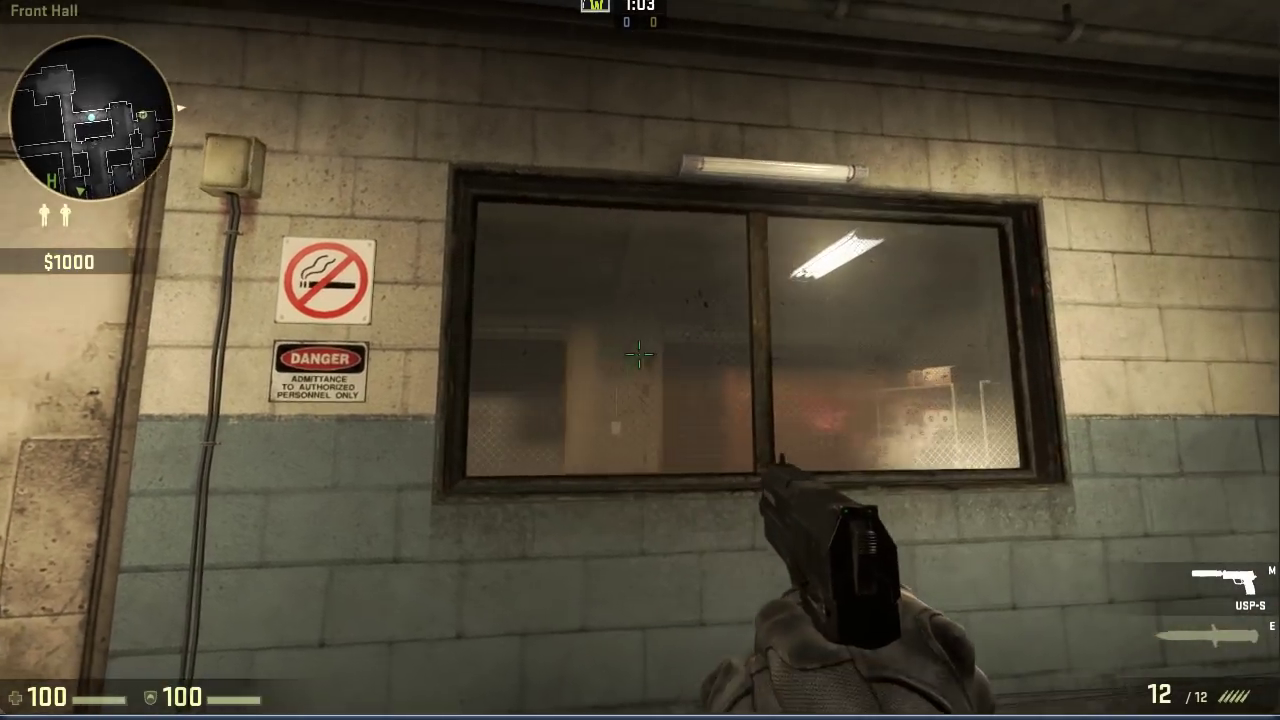
Shoot both halves of the see-through mesh glass window in the Front Hall and return to the Hammer editor
click(640, 355)
click(640, 355)
click(640, 355)
click(640, 355)
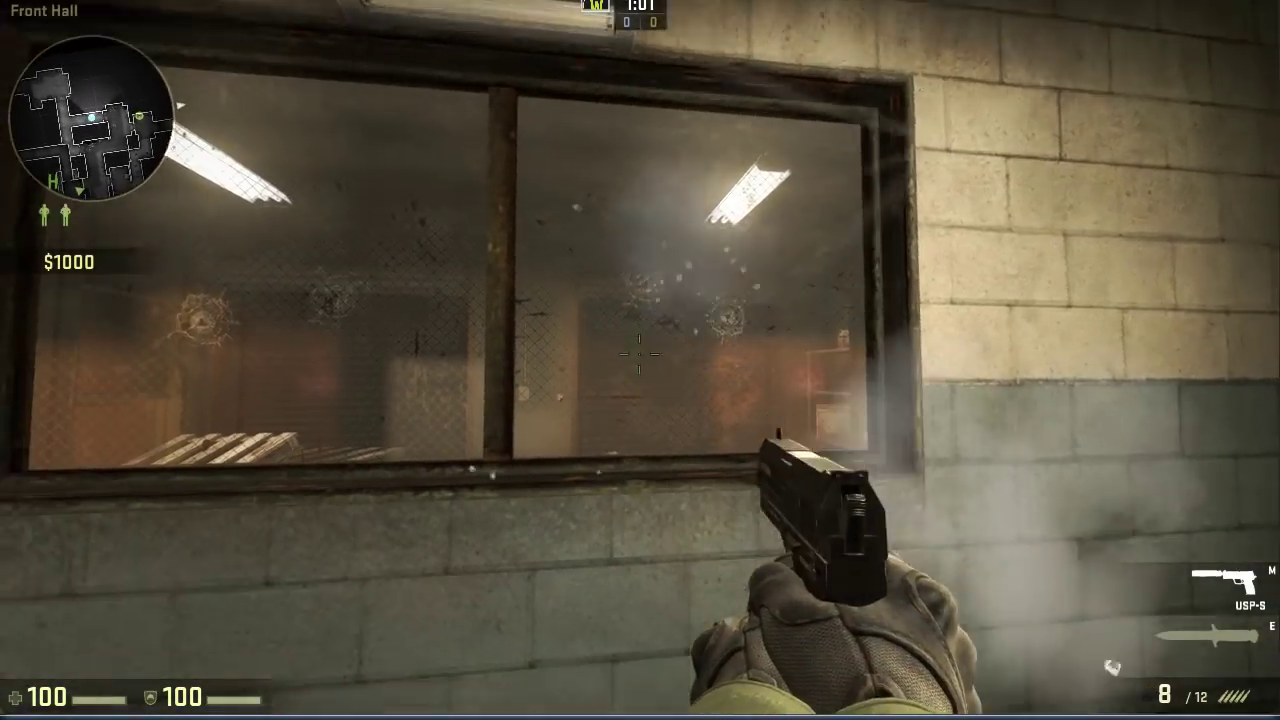
click(640, 355)
click(640, 355)
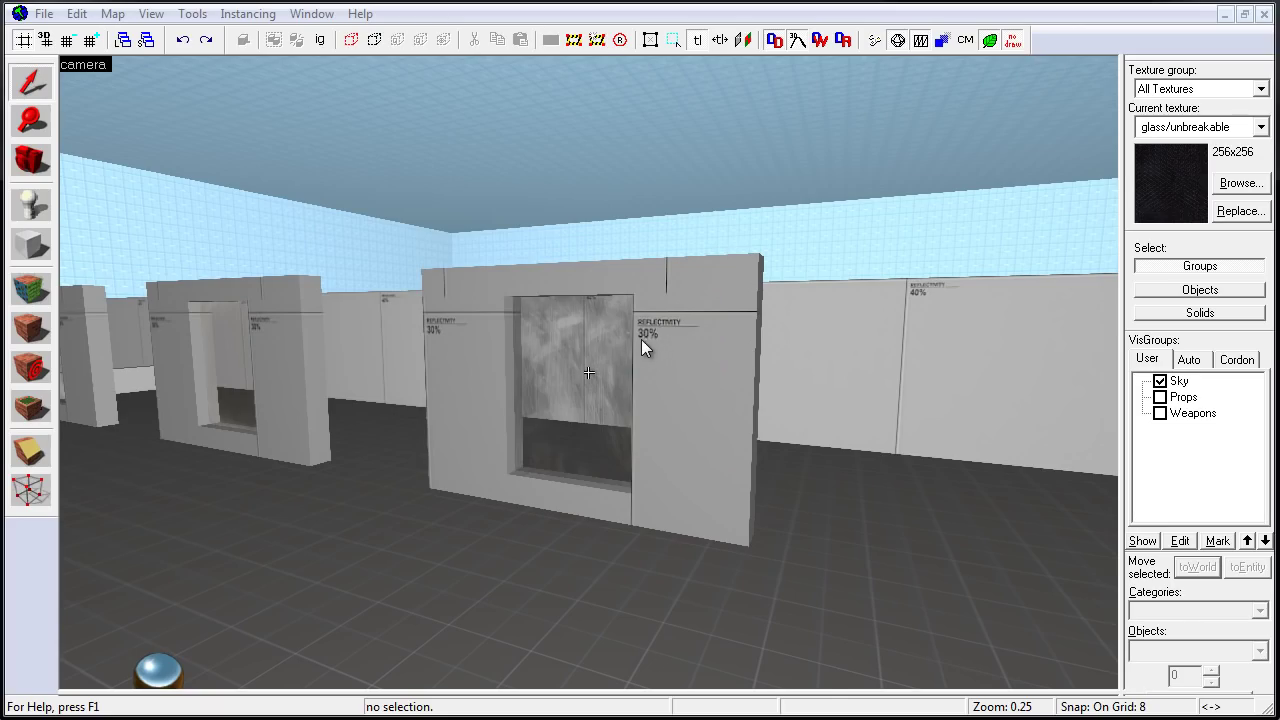
Apply the glass/unbreakable texture to the front face of the nearest window wall's pane and close the Face Edit Sheet
click(609, 332)
key(Escape)
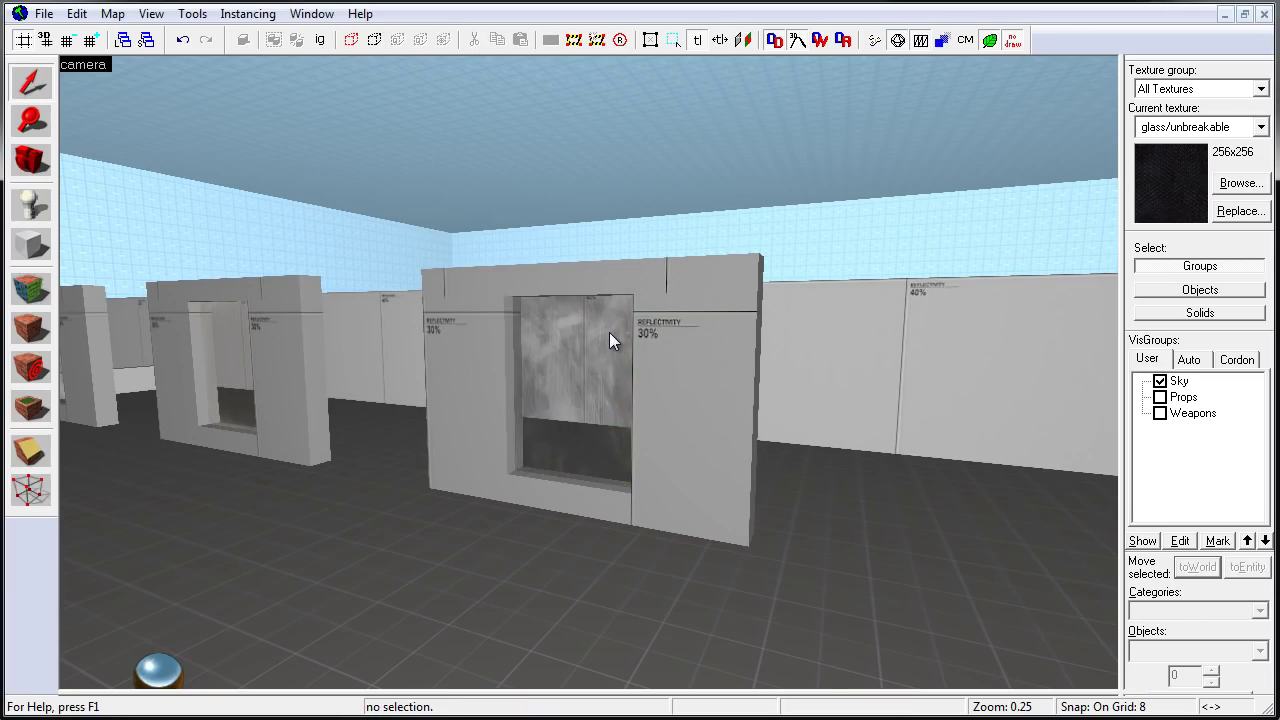
click(44, 290)
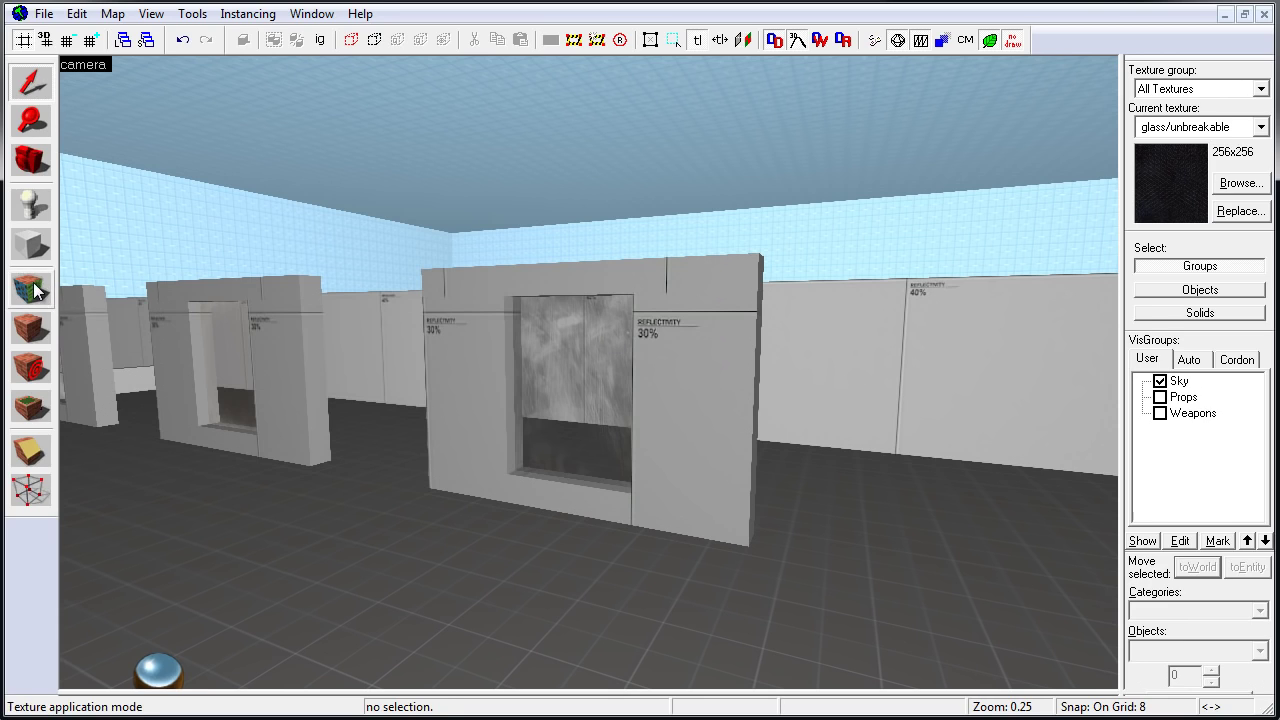
click(916, 396)
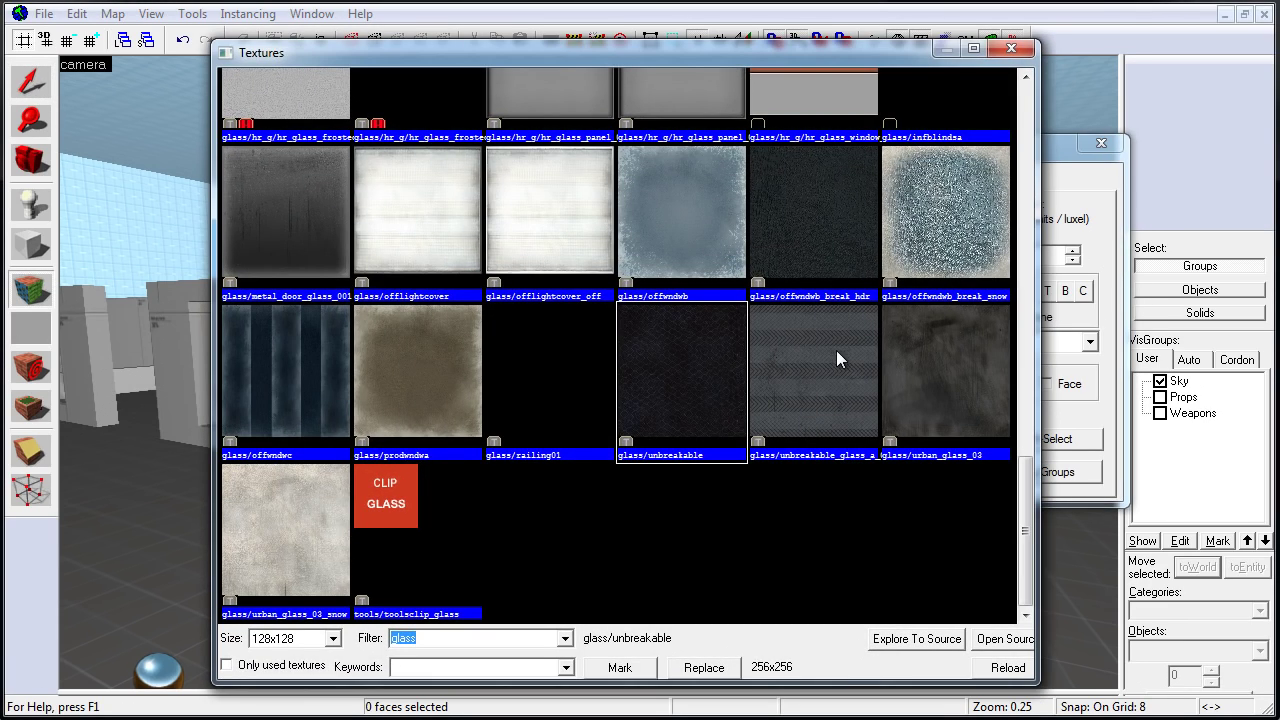
double_click(680, 370)
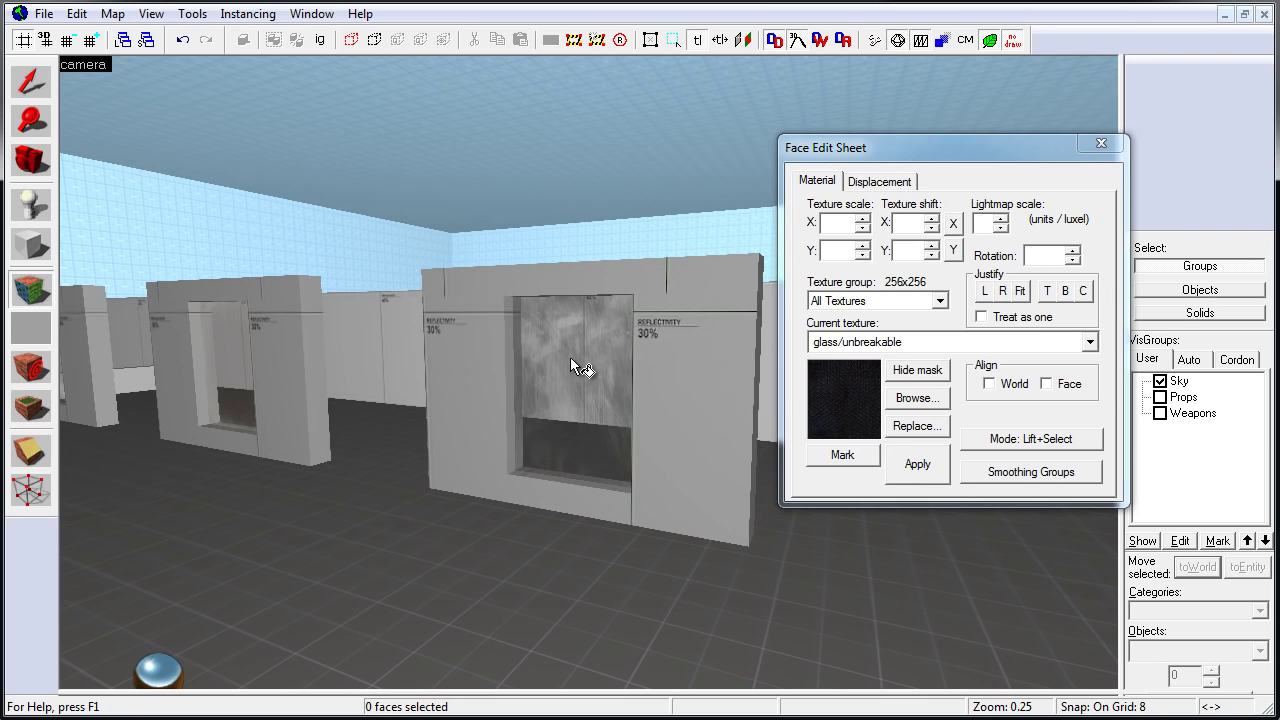
click(606, 345)
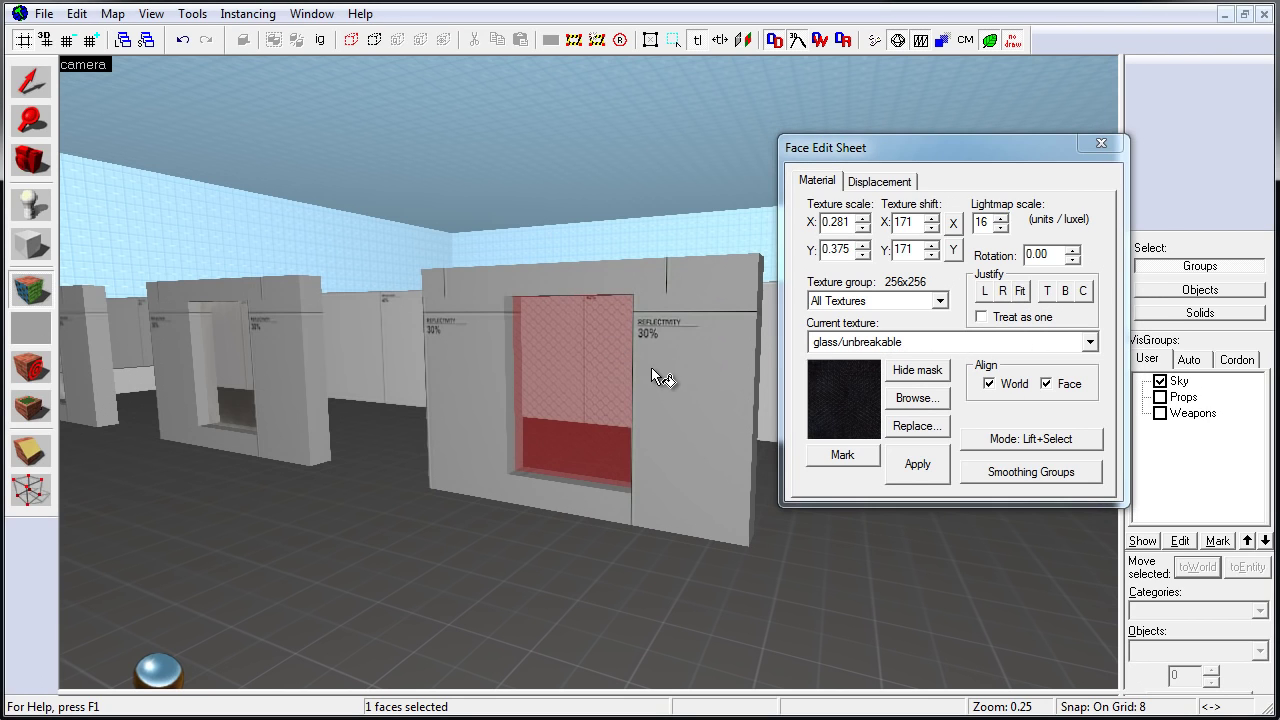
key(w)
key(a)
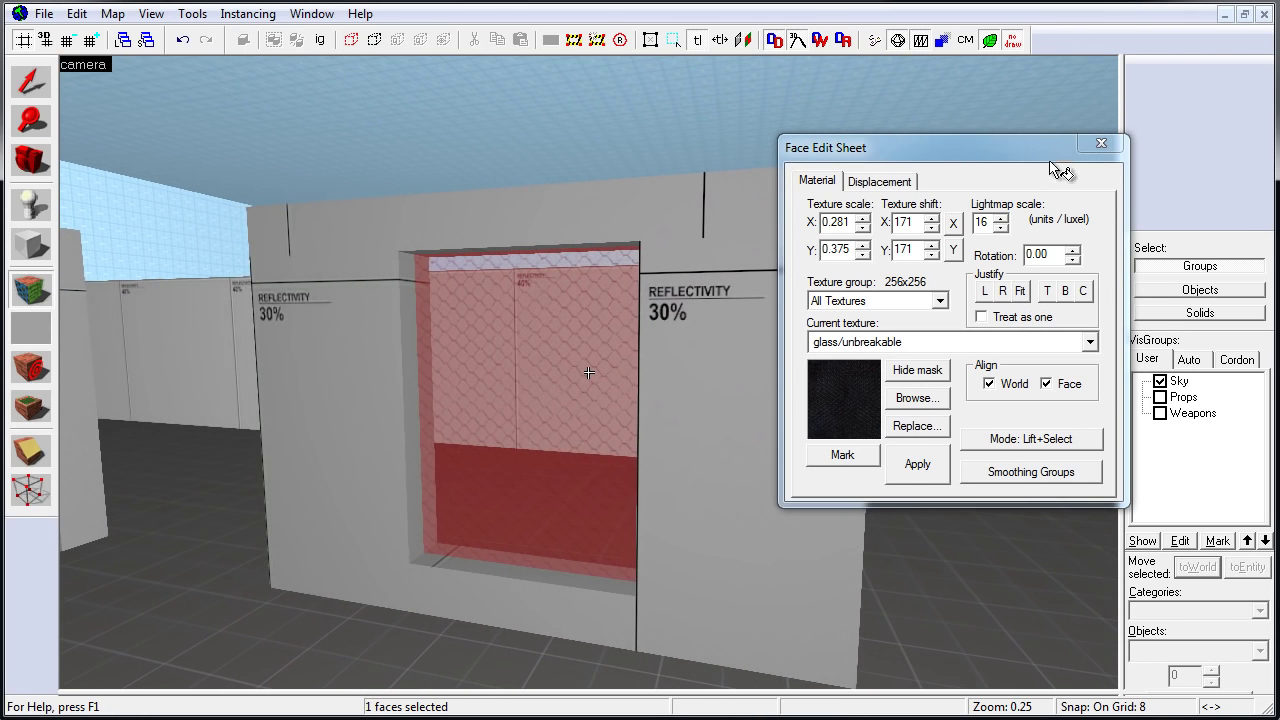
click(1090, 152)
Select the four frame brushes and the pane of the unbreakable-glass window and place a copy behind the original
key(z)
key(w)
key(a)
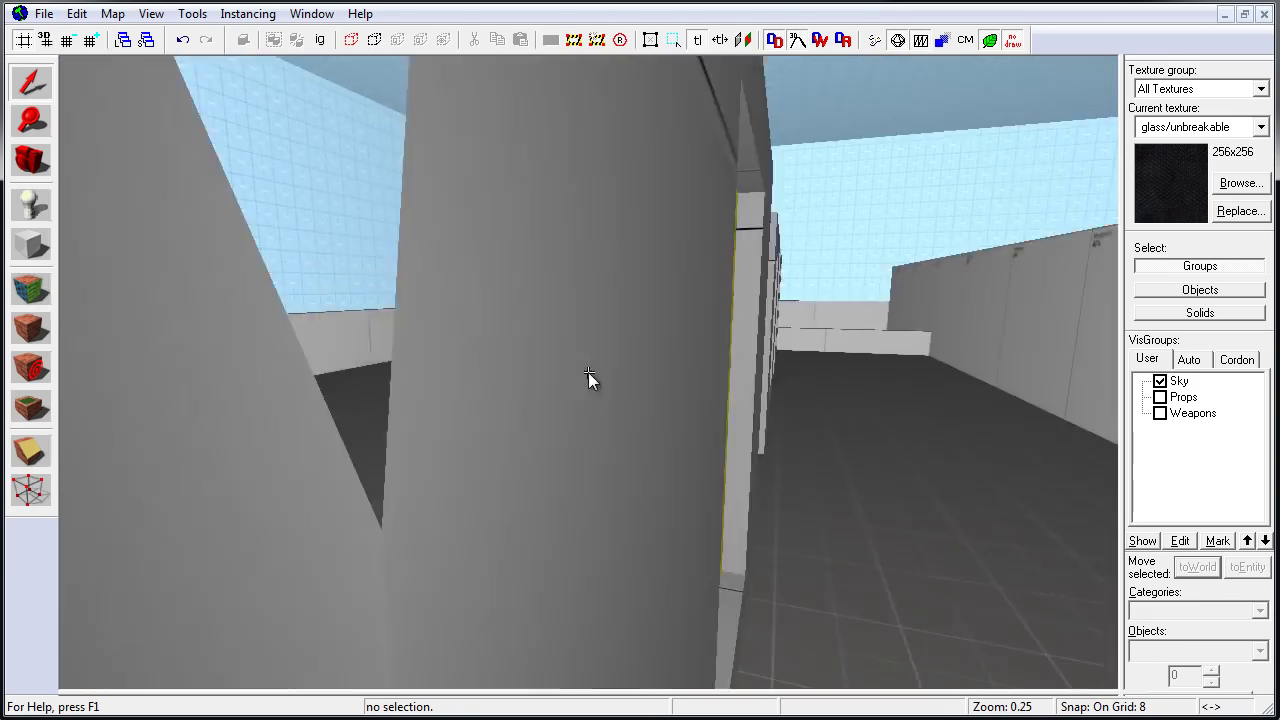
key(s)
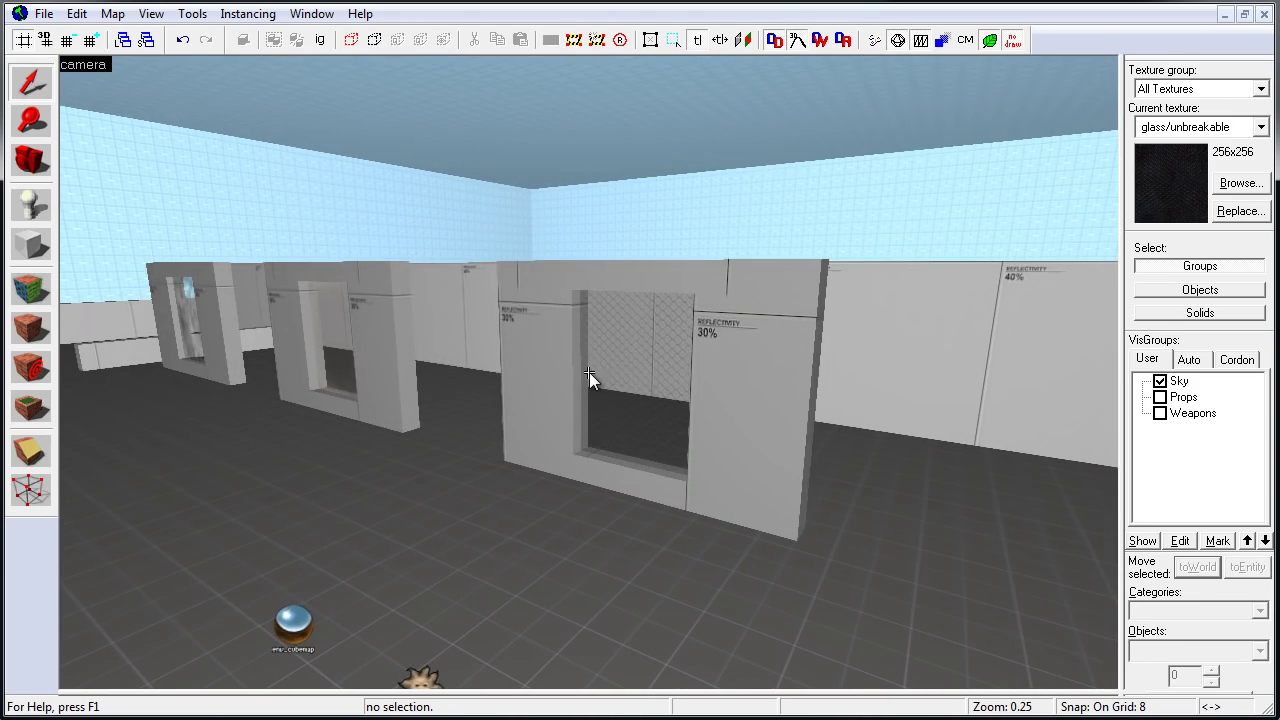
key(z)
click(575, 291)
ctrl+click(746, 343)
ctrl+click(660, 477)
ctrl+click(657, 437)
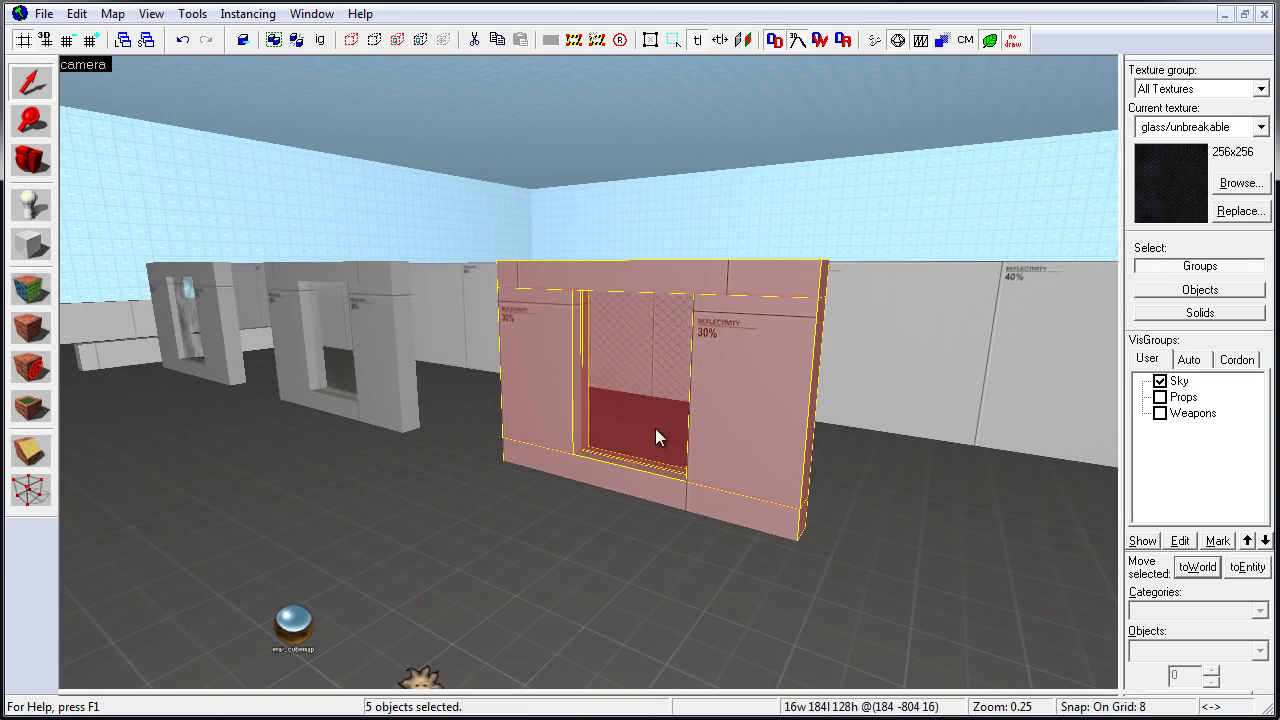
key(shift+z)
key(shift+z)
mouse_move(614, 460)
mouse_down()
mouse_move(447, 436)
mouse_move(441, 462)
mouse_up()
key(shift+z)
key(shift+z)
Apply the glass/glasswindow028d texture to the copied window's pane face and fit it to the face
key(z)
key(w)
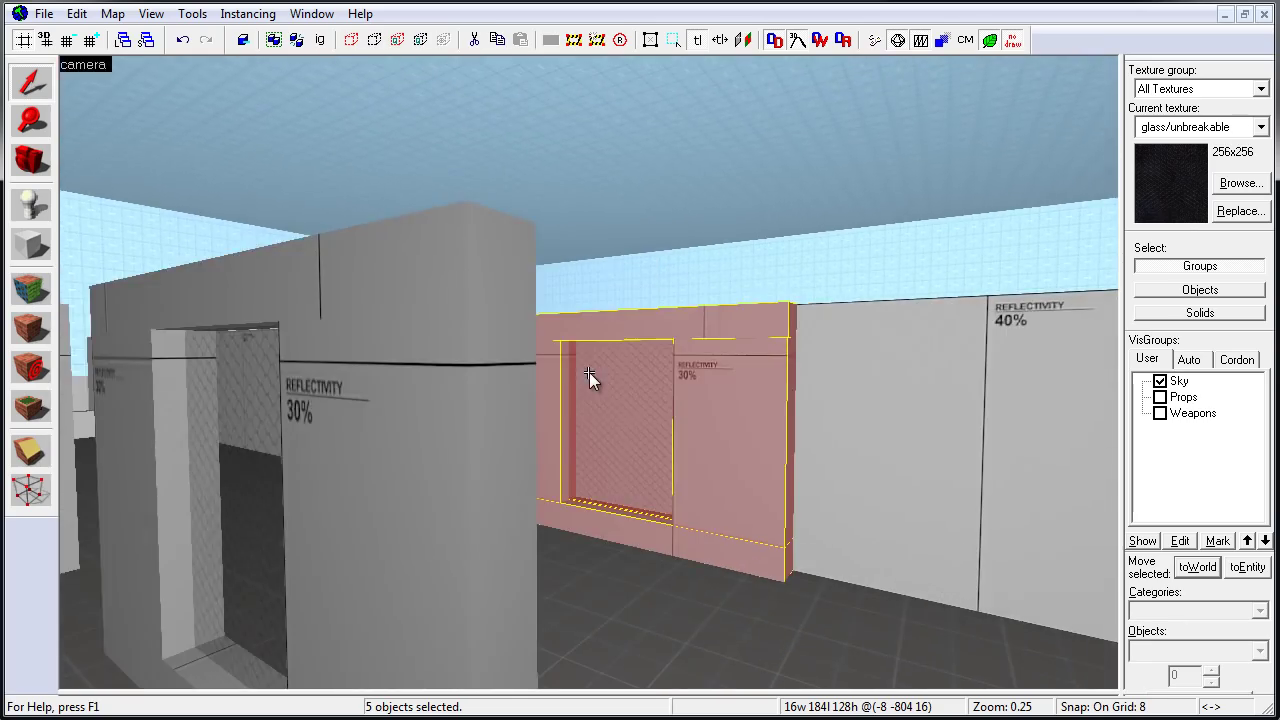
click(30, 288)
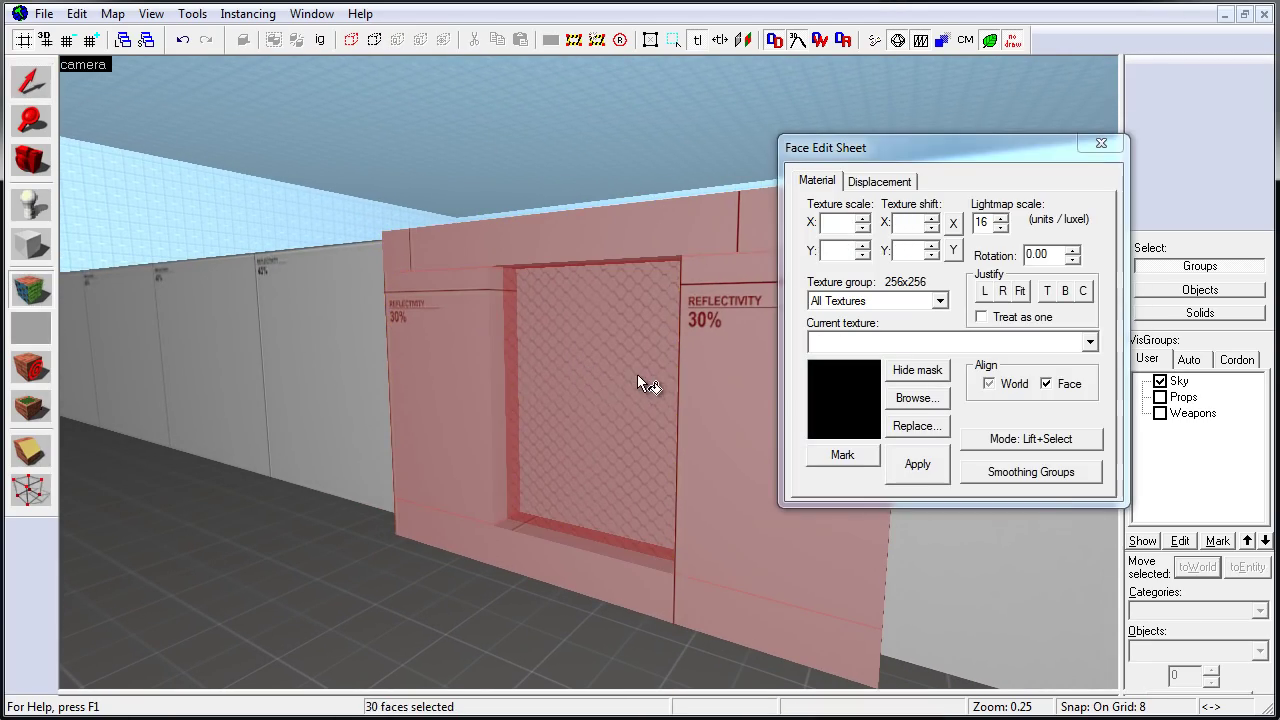
click(637, 374)
click(910, 400)
scroll(712, 366, up, 5)
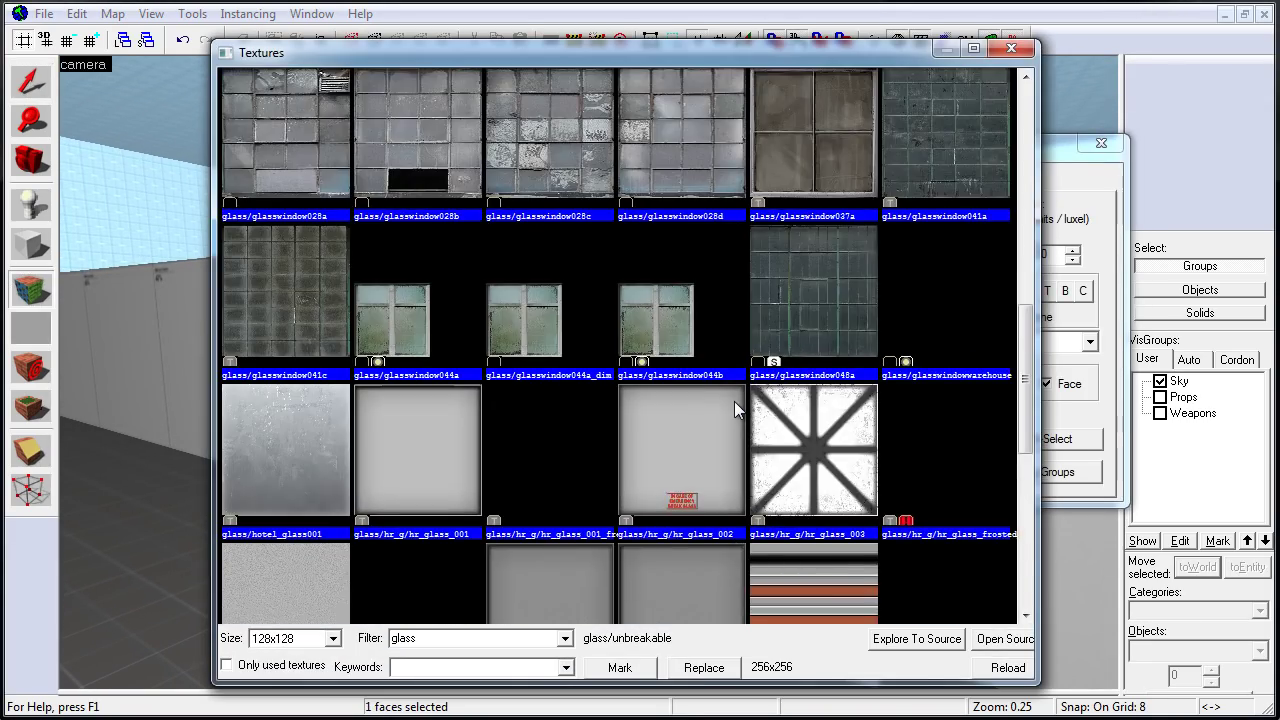
scroll(734, 401, up, 2)
double_click(709, 243)
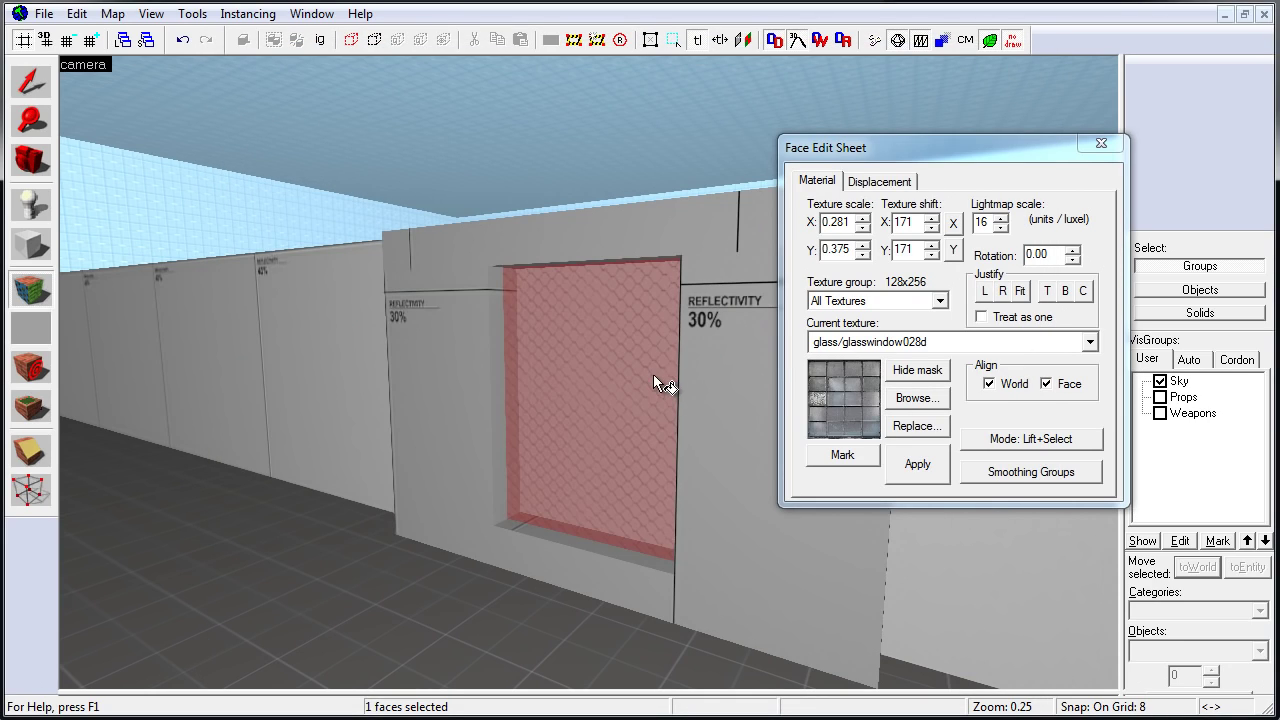
right_click(653, 374)
click(1019, 290)
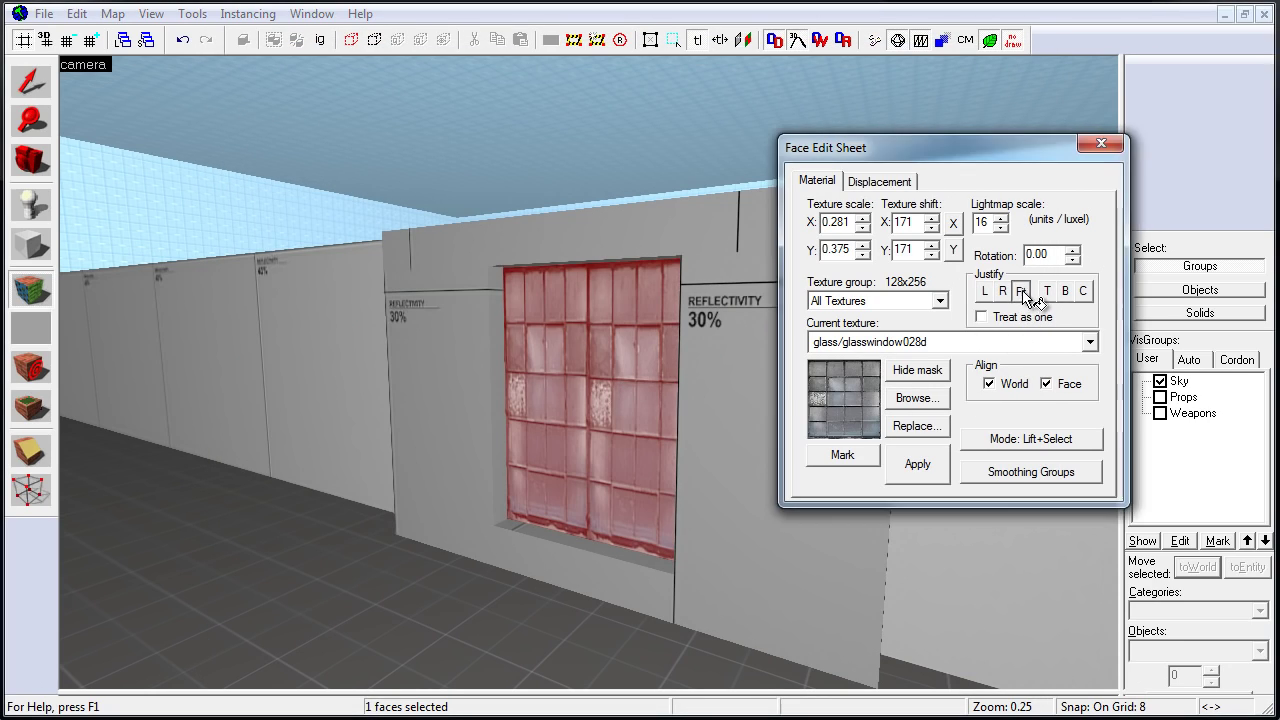
click(1101, 143)
Compile the map and run it in CS:GO to test the two new windows
key(Down)
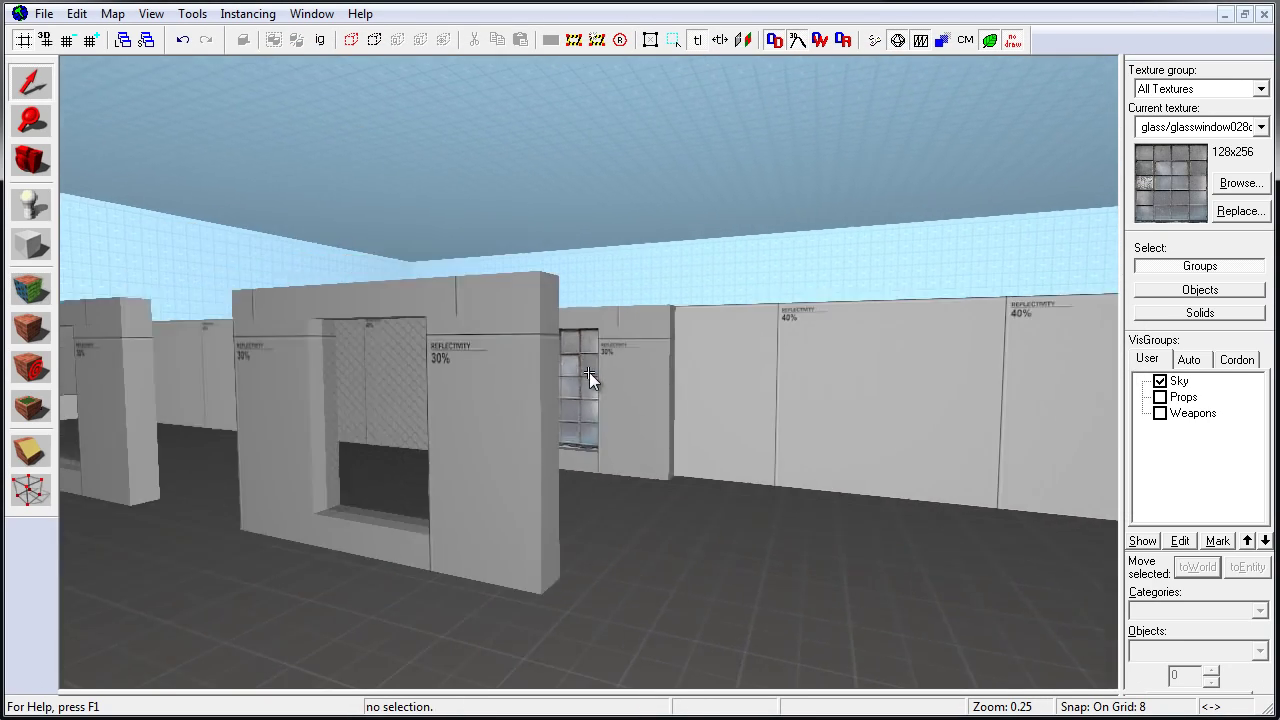
key(Down)
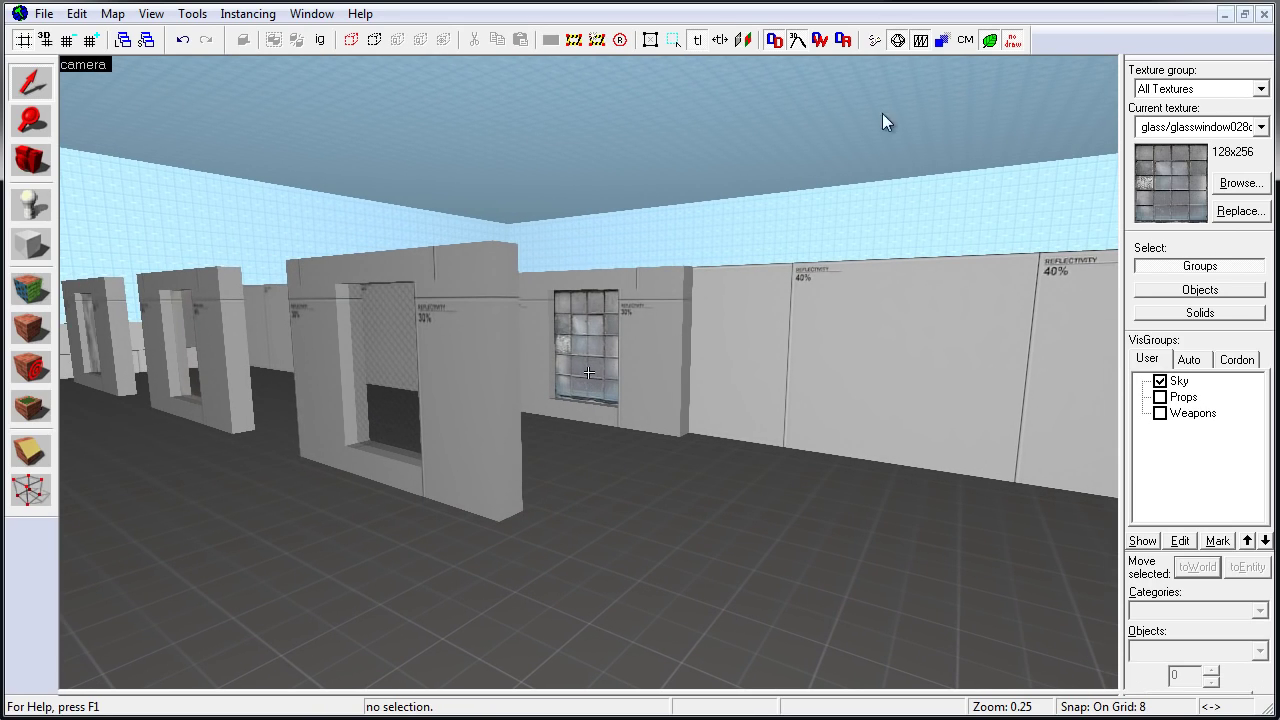
click(897, 40)
click(795, 472)
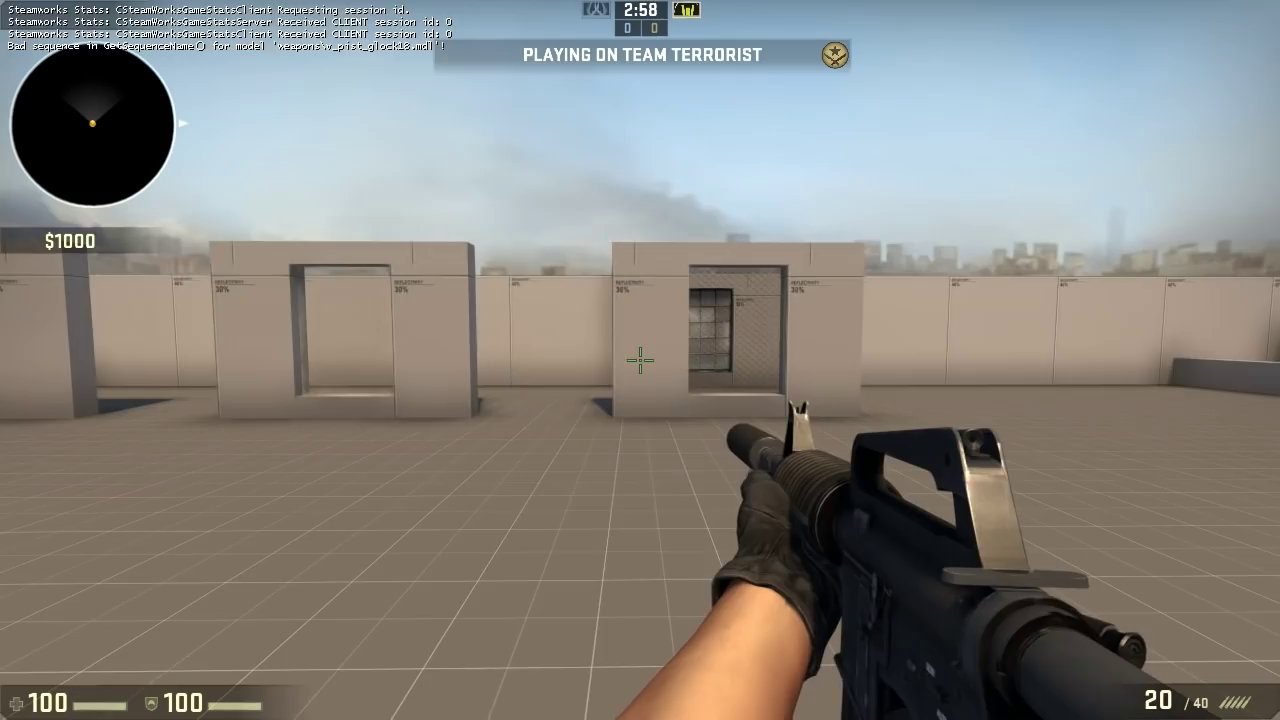
Walk up to the window with the glass/unbreakable pane and shoot it several times to test it
key(w)
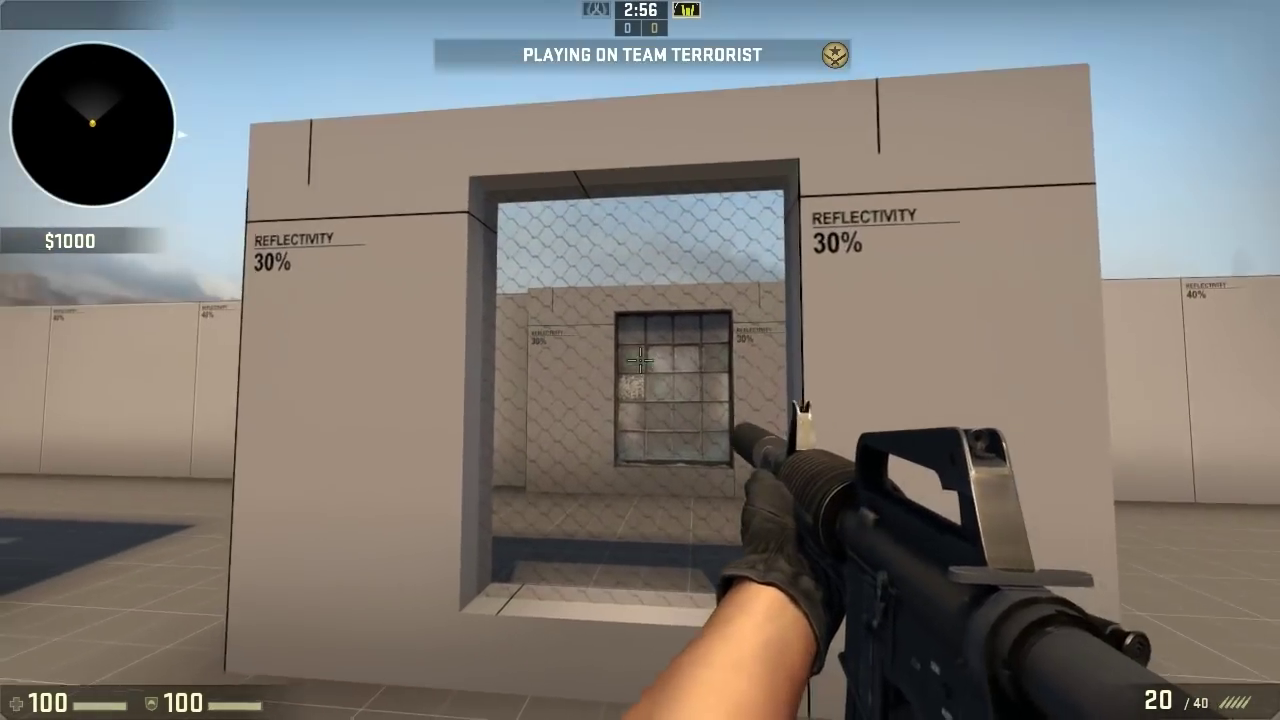
click(640, 360)
click(640, 360)
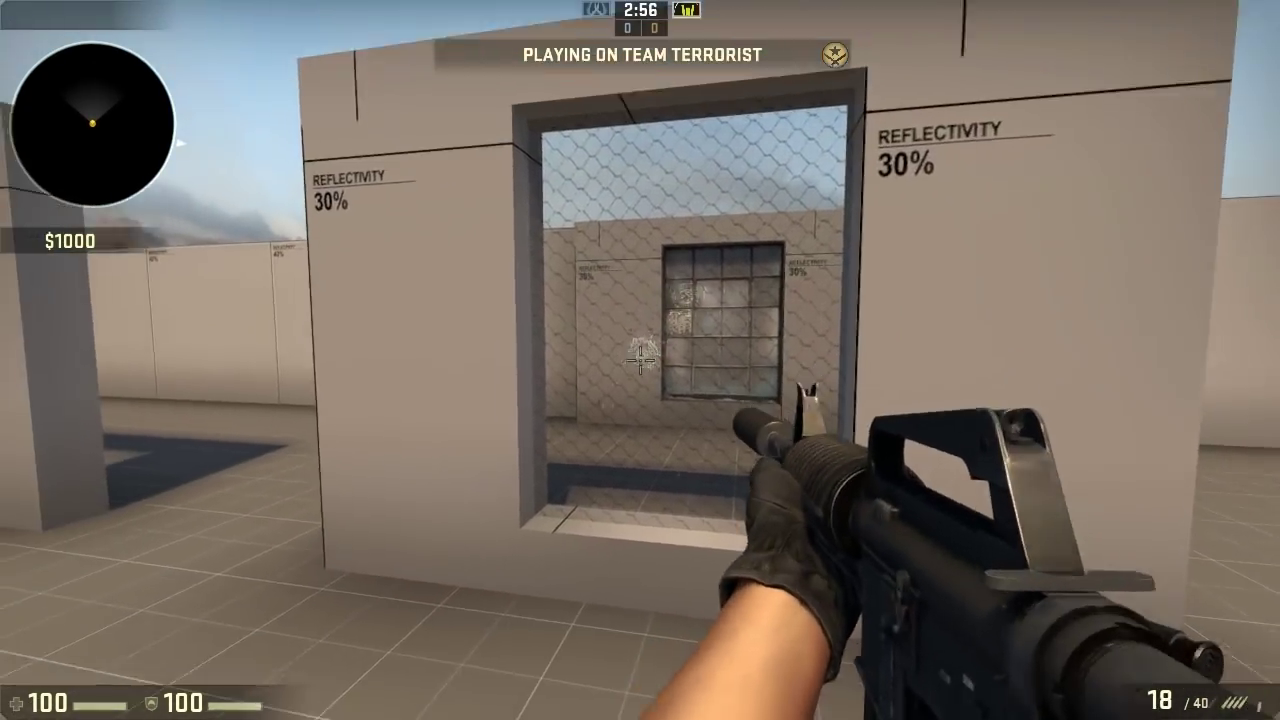
click(640, 360)
click(640, 360)
click(640, 360)
Walk to the window behind with the glasswindow028d pane and shoot it to test the glass
key(w)
key(d)
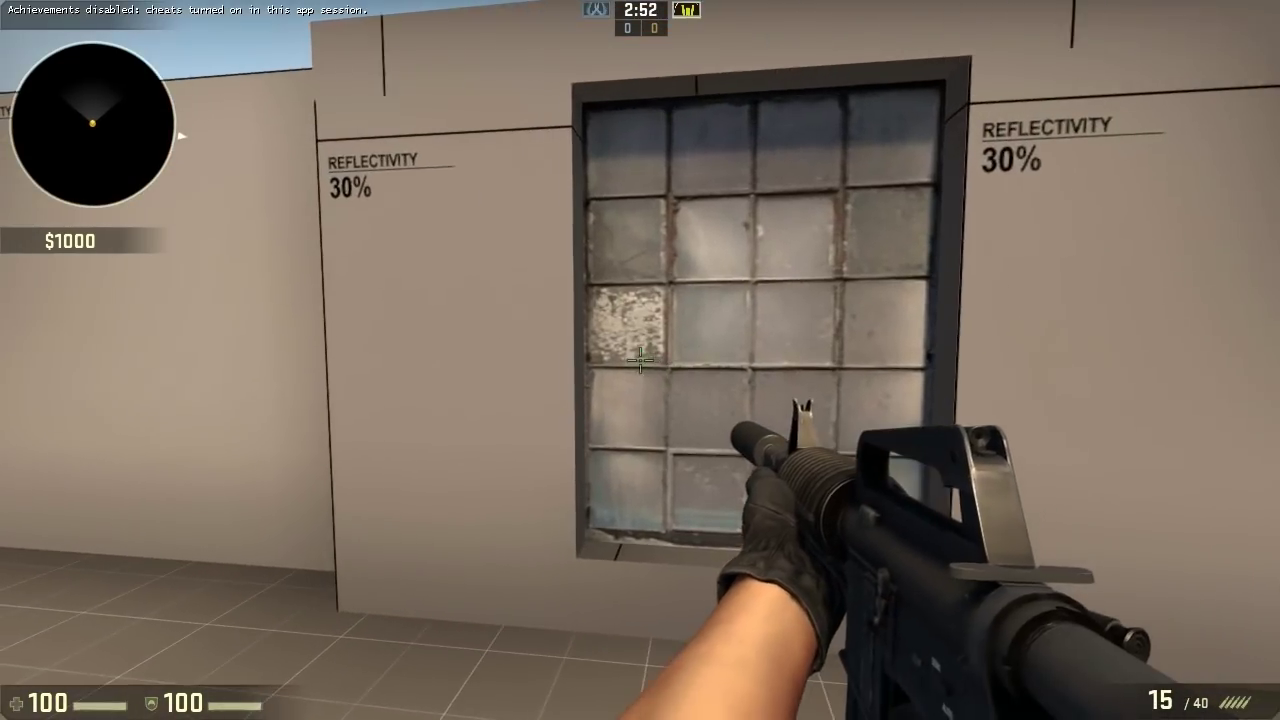
key(s)
click(640, 360)
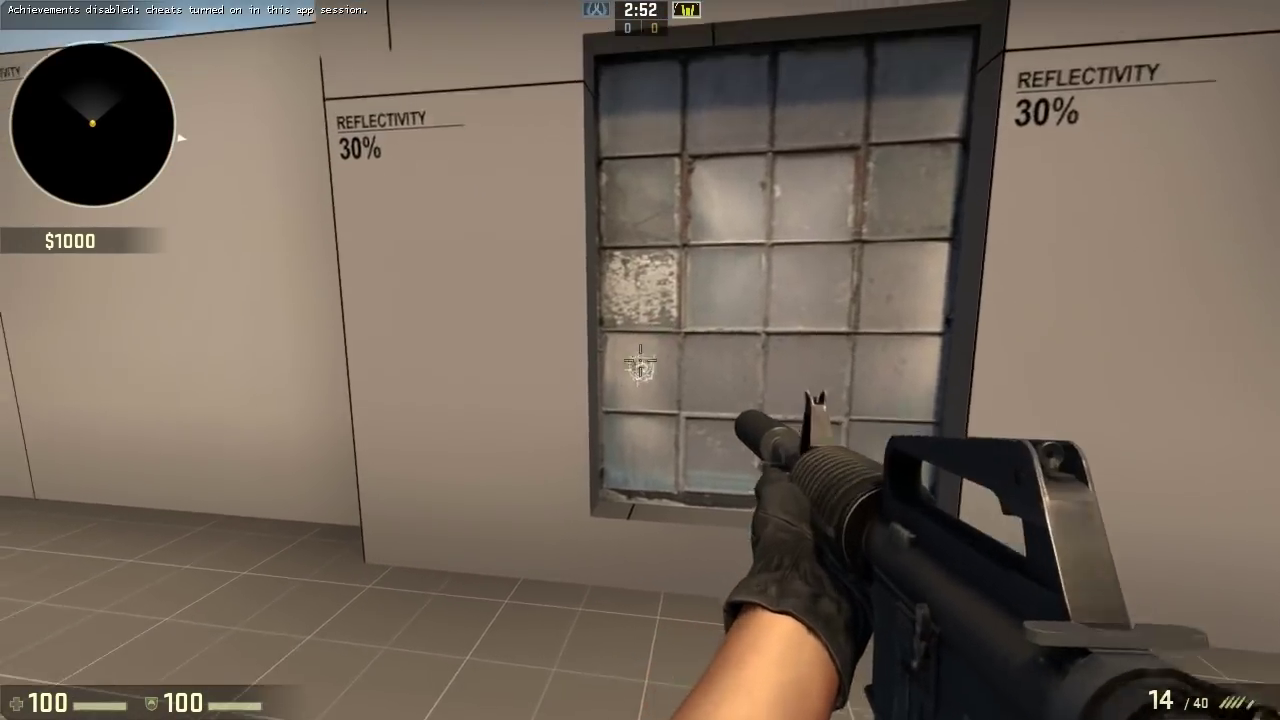
Keep shooting the glasswindow028d pane from close up and from farther back to test whether it breaks
click(640, 360)
click(640, 360)
click(640, 360)
click(640, 360)
click(640, 360)
click(640, 360)
key(s)
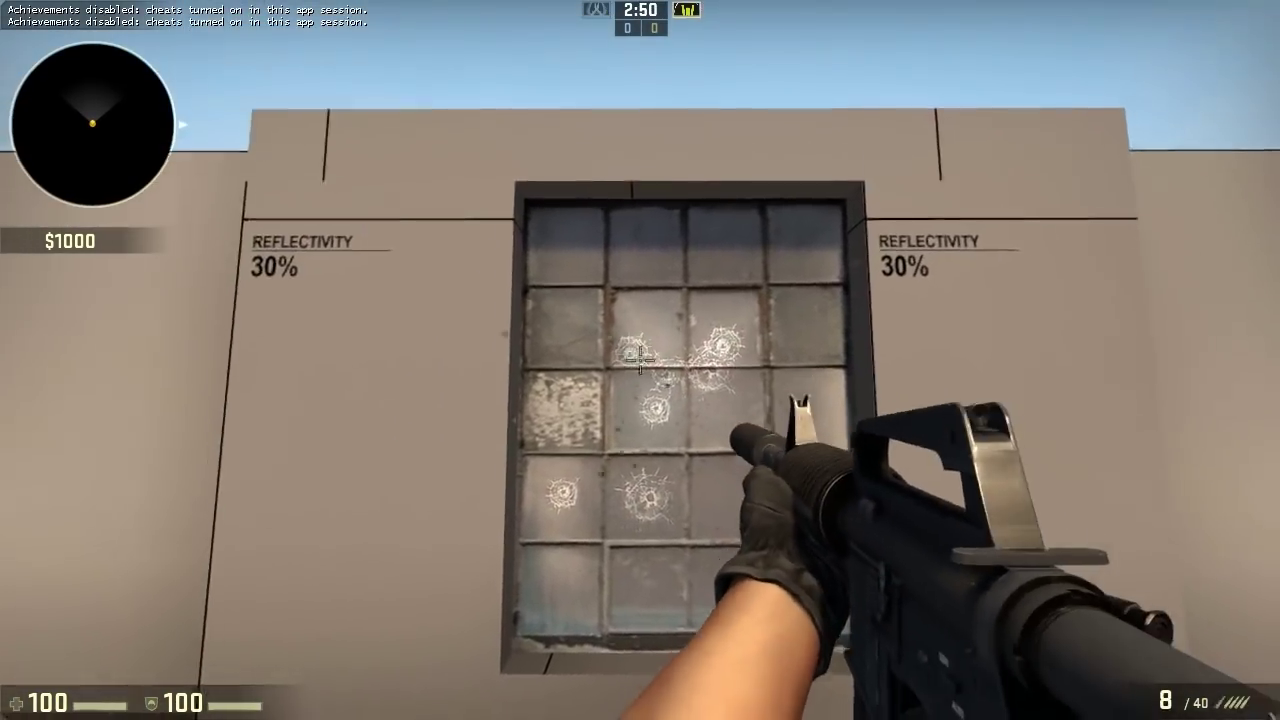
click(640, 360)
click(640, 360)
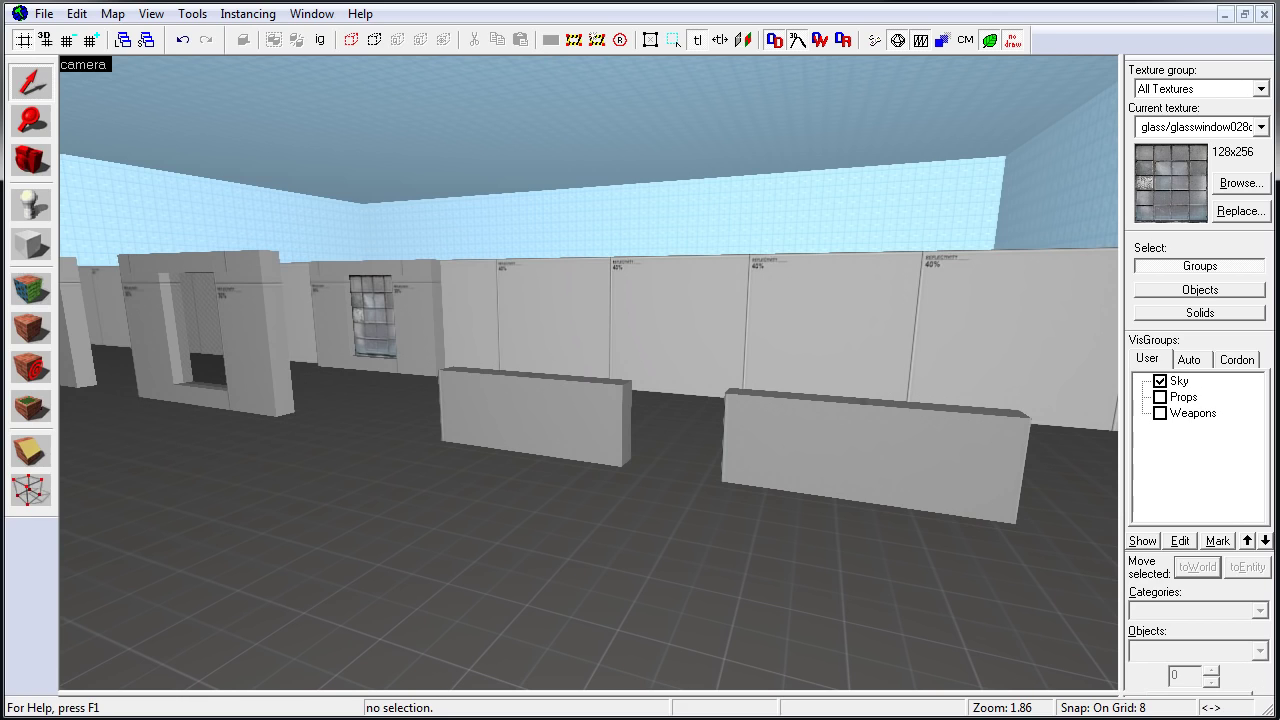
Place a prop_static entity on top of the low wall near the windows
click(30, 205)
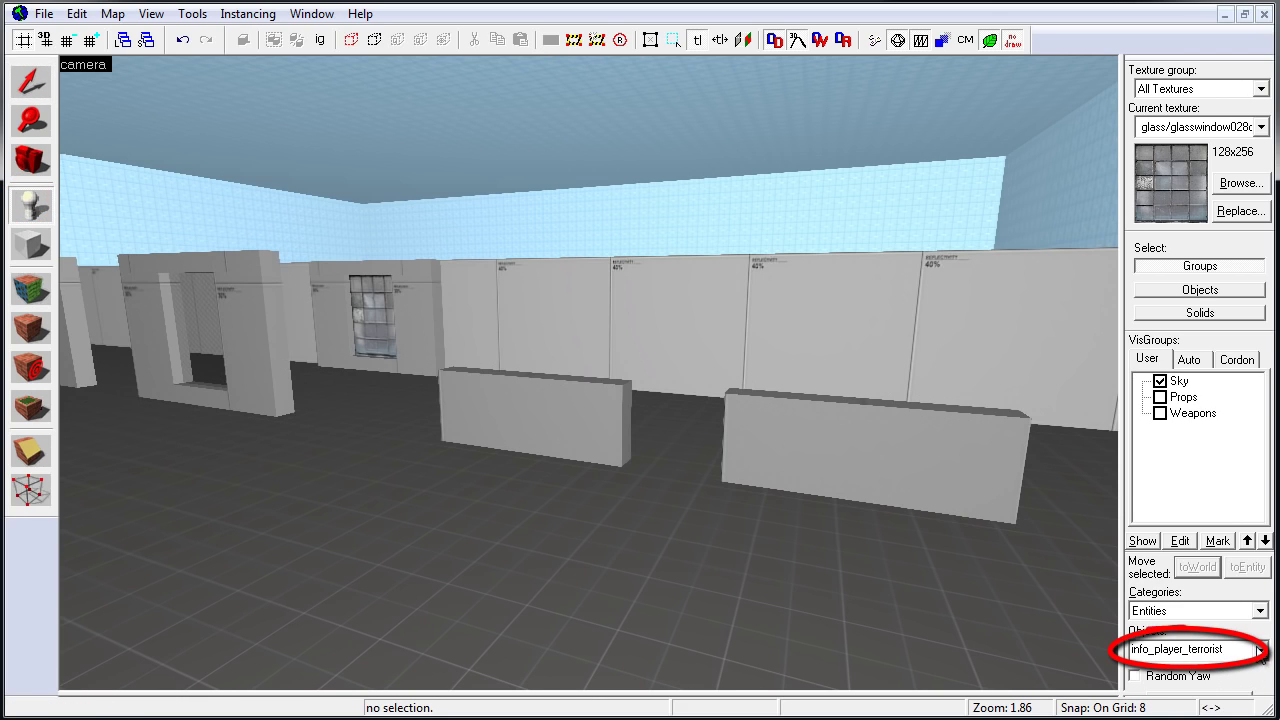
click(1259, 650)
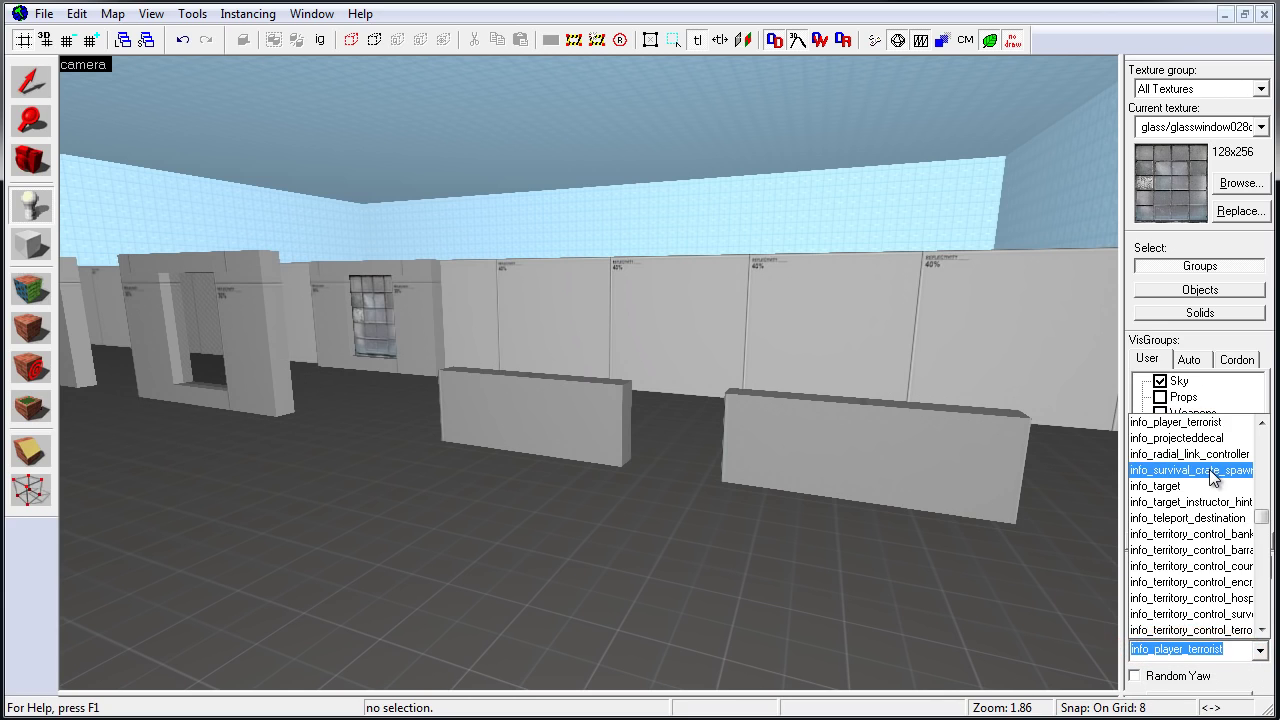
text(prop)
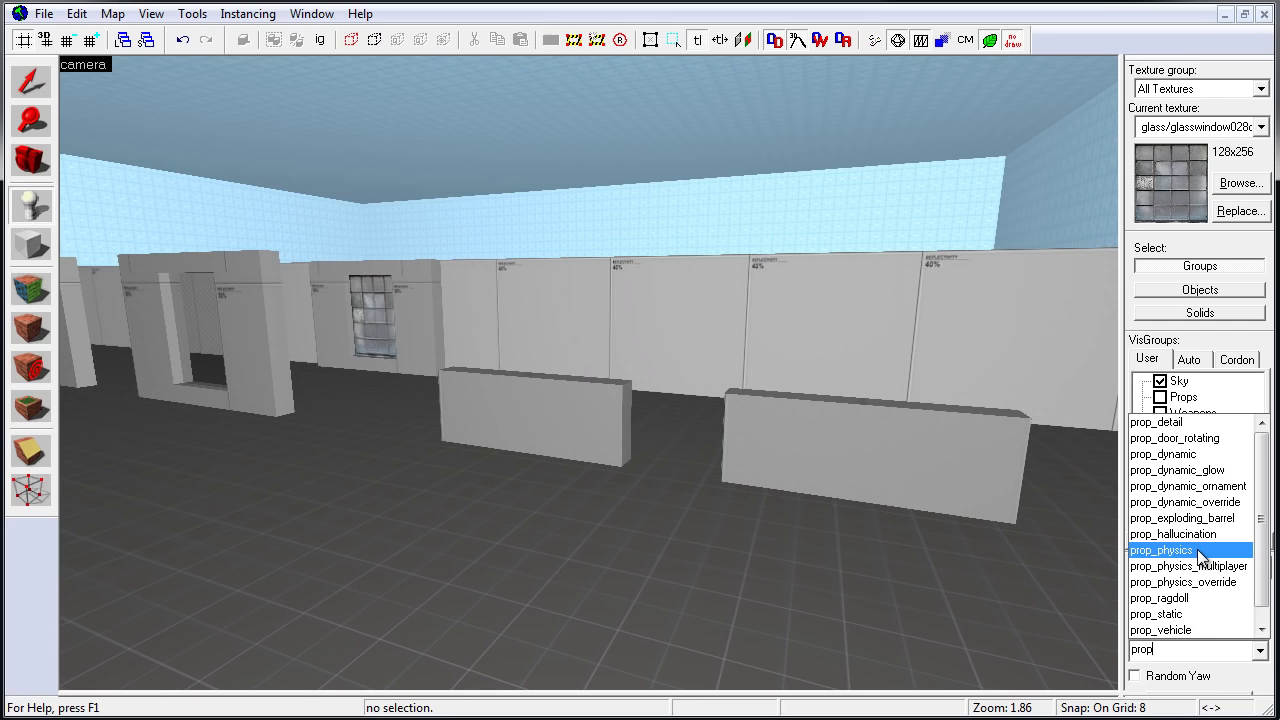
click(1183, 612)
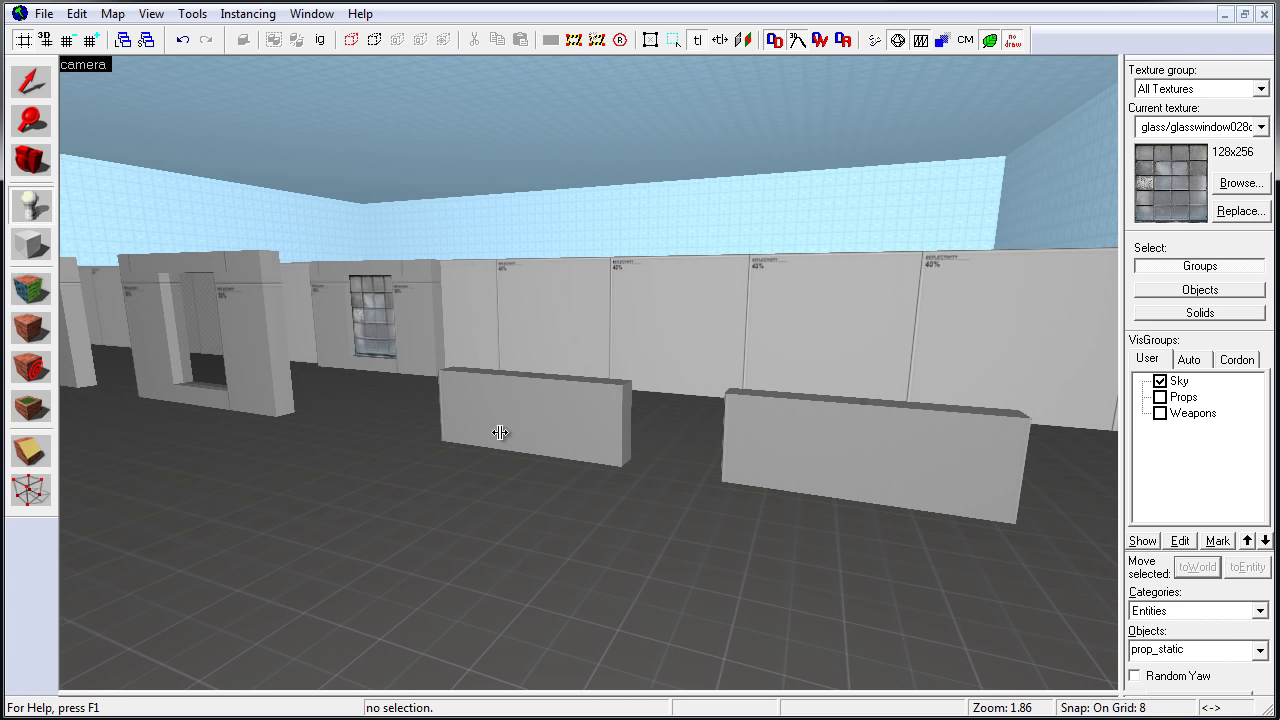
click(526, 374)
key(shift+s)
key(z)
key(w)
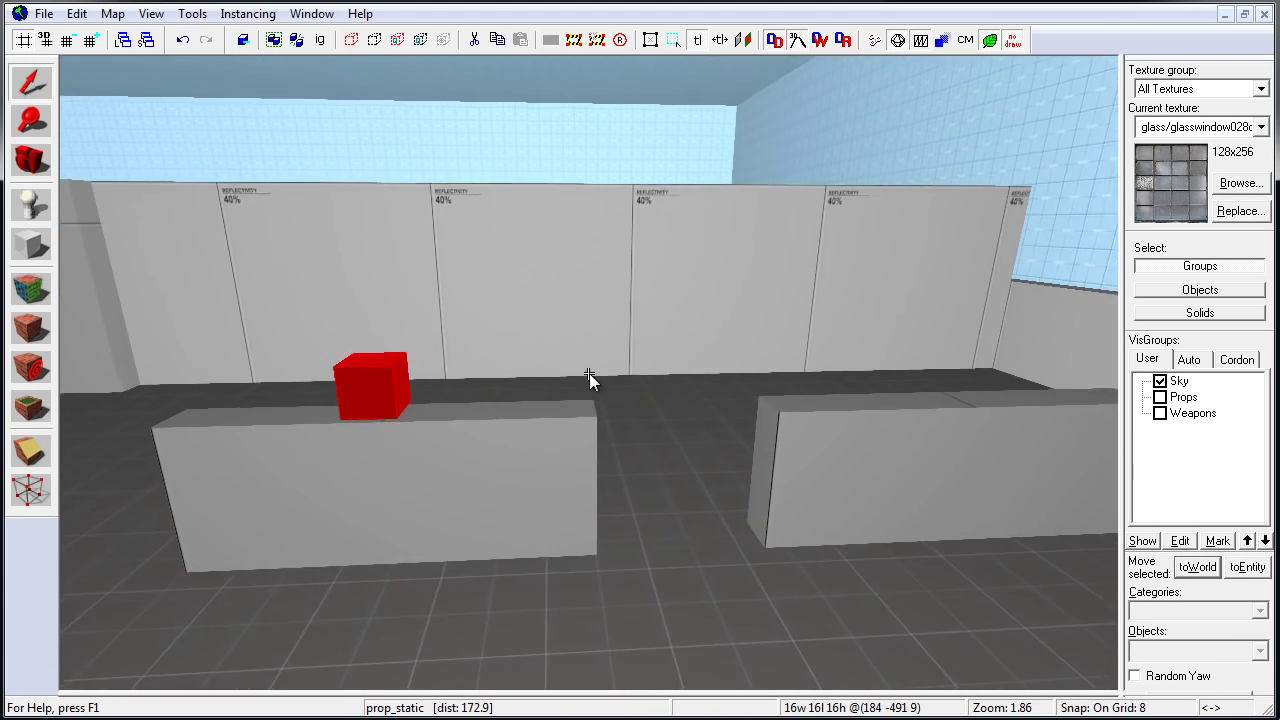
key(z)
Set the prop_static's World Model to models/props_windows/window_industrial.mdl, found with the filter "window", and apply it
double_click(592, 374)
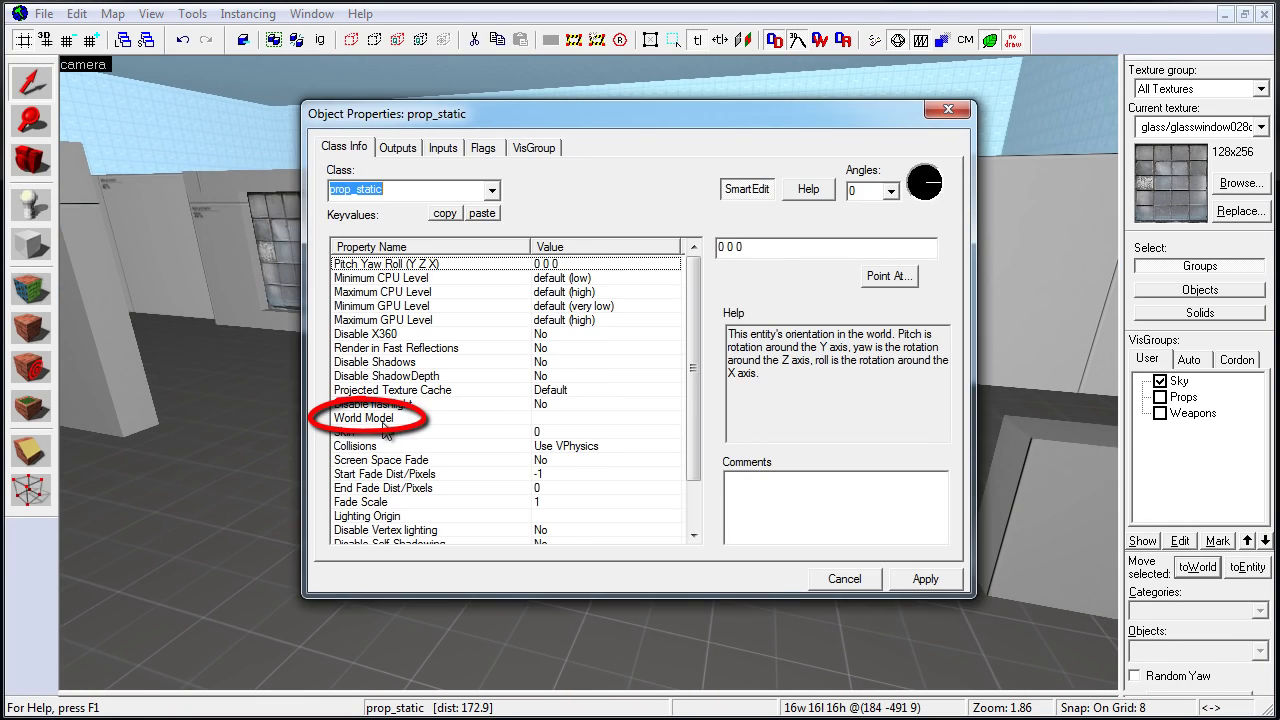
click(430, 417)
click(740, 277)
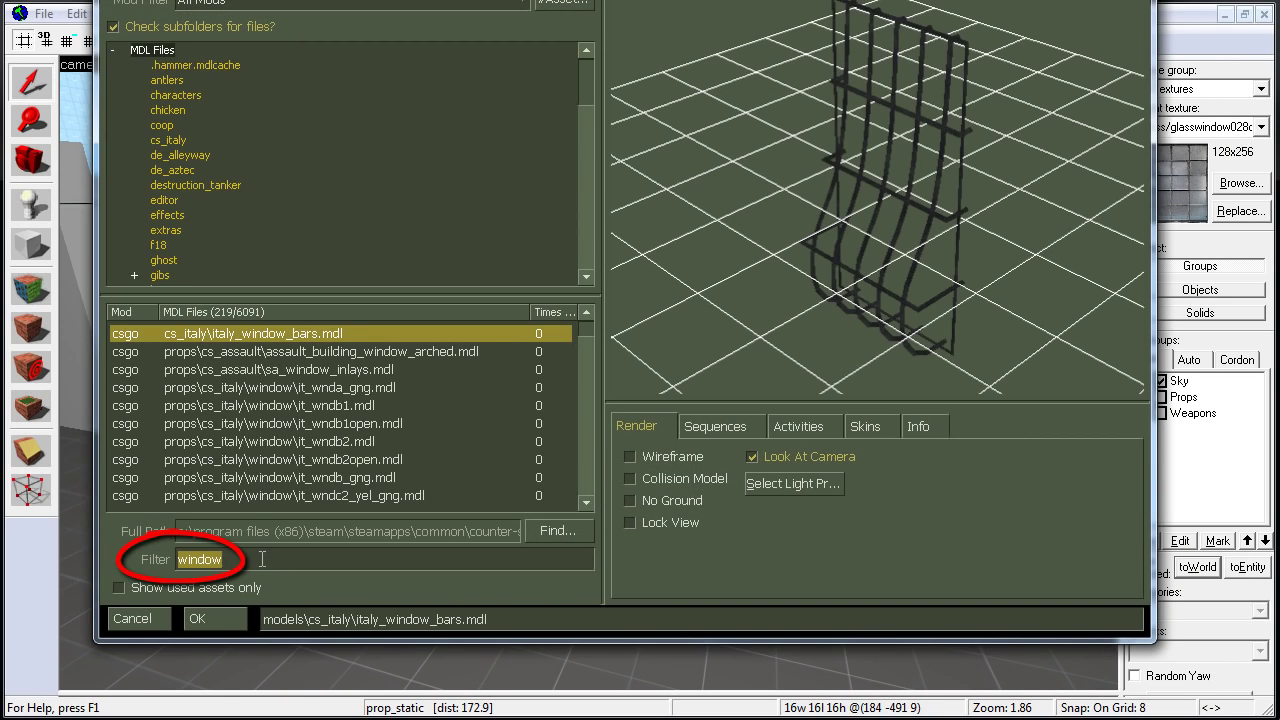
drag(589, 324, 588, 328)
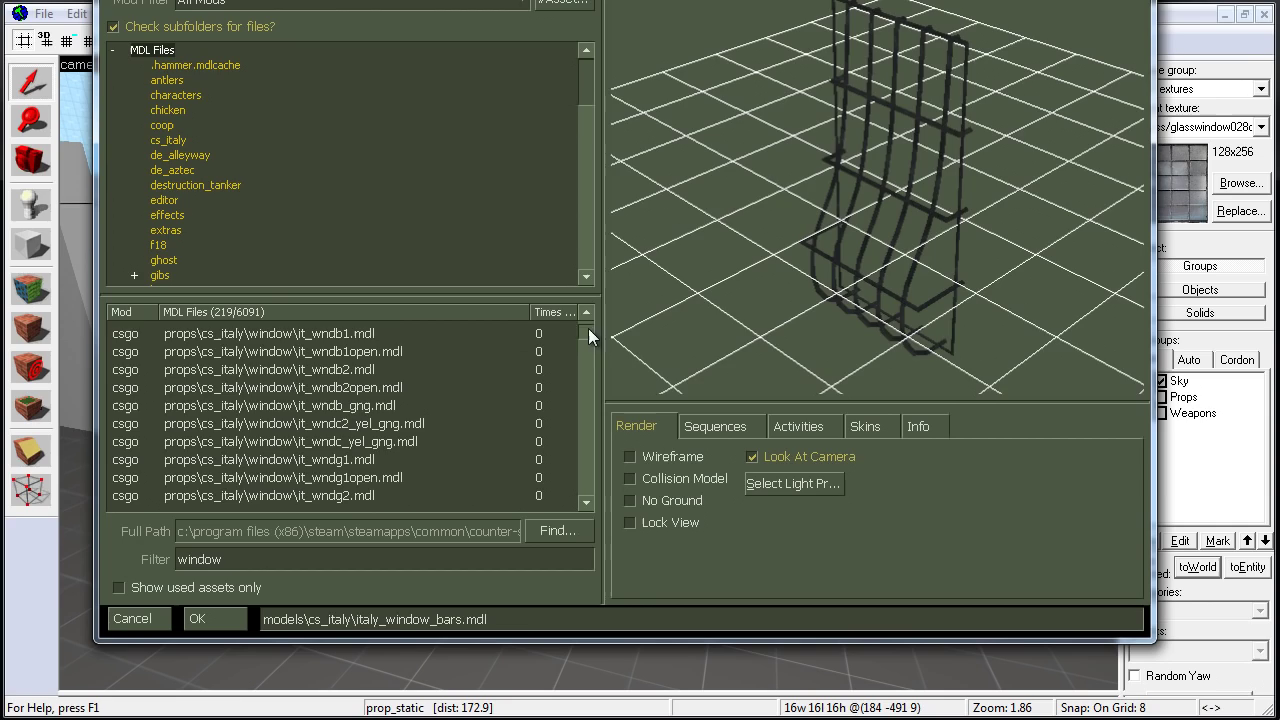
click(387, 331)
scroll(375, 343, up, 2)
scroll(357, 460, down, 5)
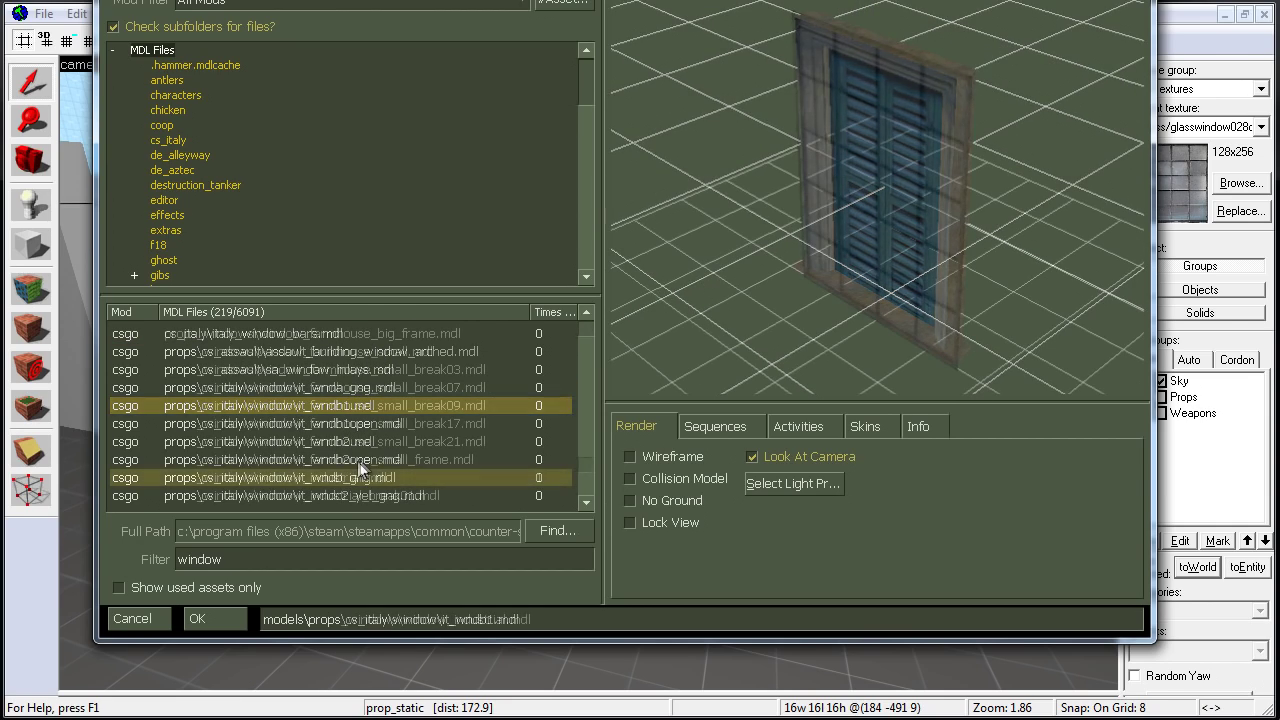
click(301, 478)
drag(870, 195, 710, 367)
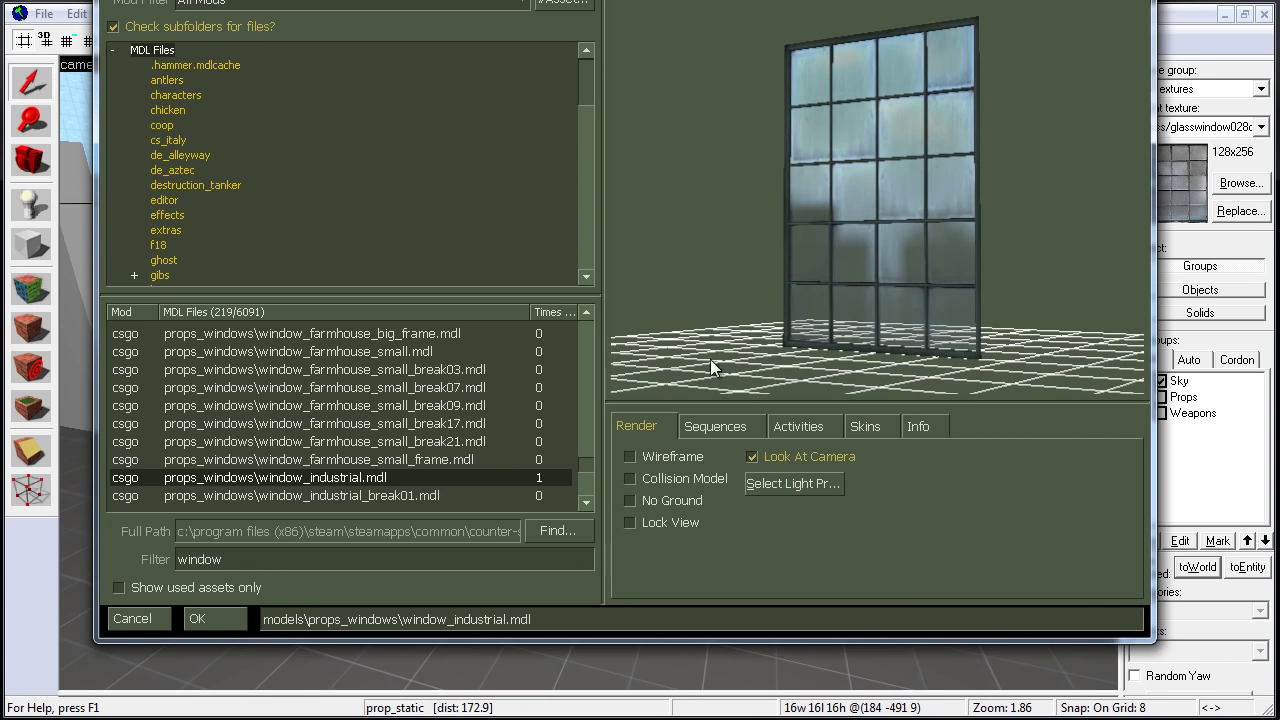
double_click(371, 479)
click(928, 502)
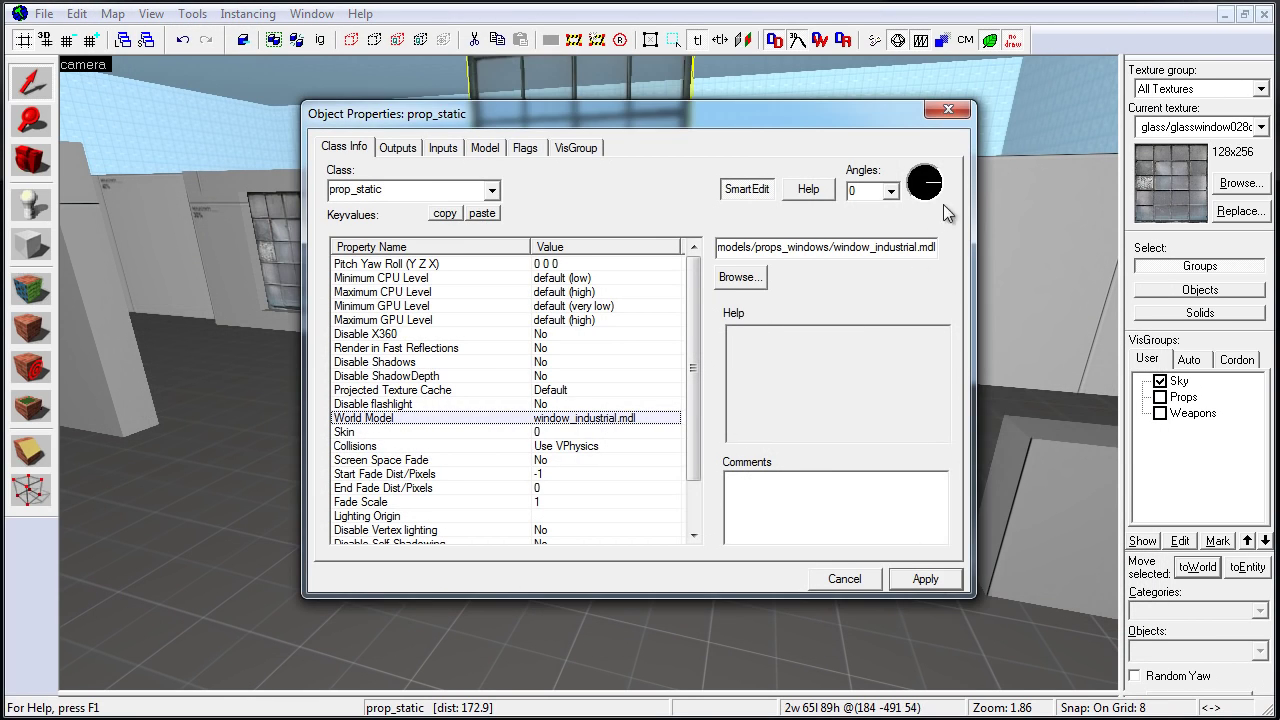
click(949, 107)
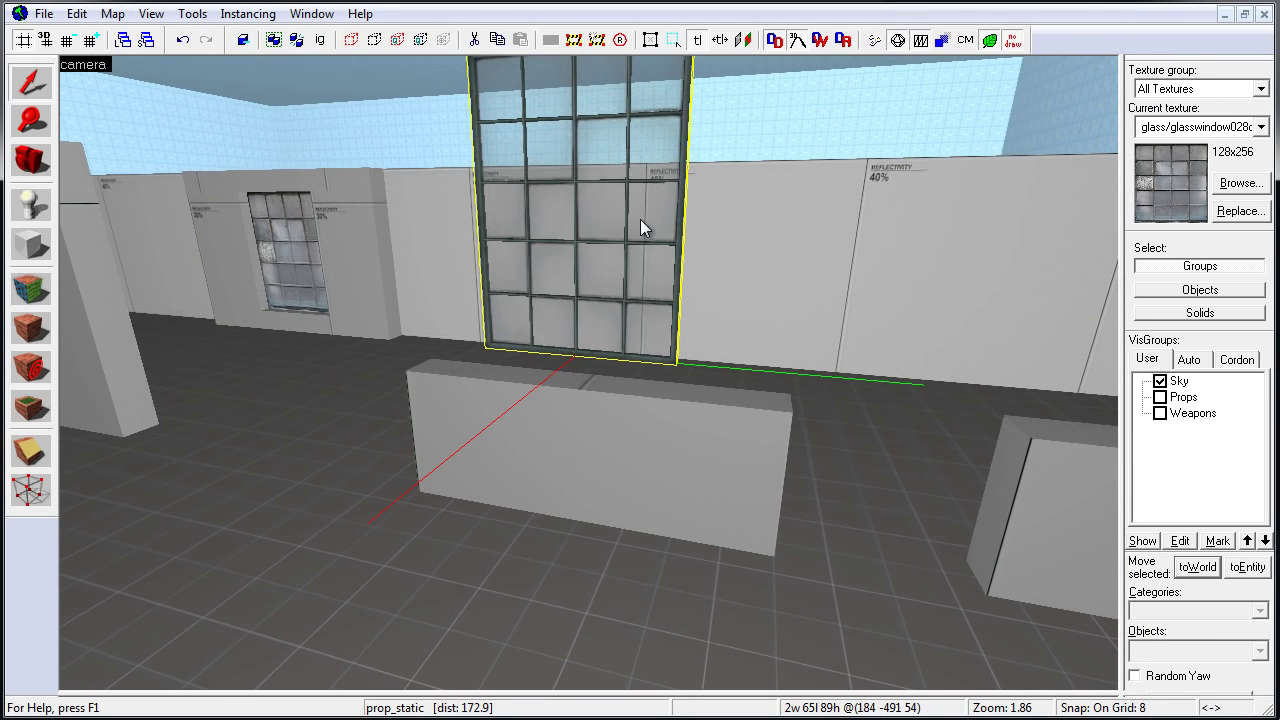
Move the industrial window prop to one end of the low wall so it rests on the wall's top
click(605, 452)
click(617, 330)
key(shift+z)
scroll(905, 462, up, 7)
drag(853, 463, 853, 518)
key(ctrl+e)
scroll(900, 255, up, 3)
drag(889, 145, 891, 157)
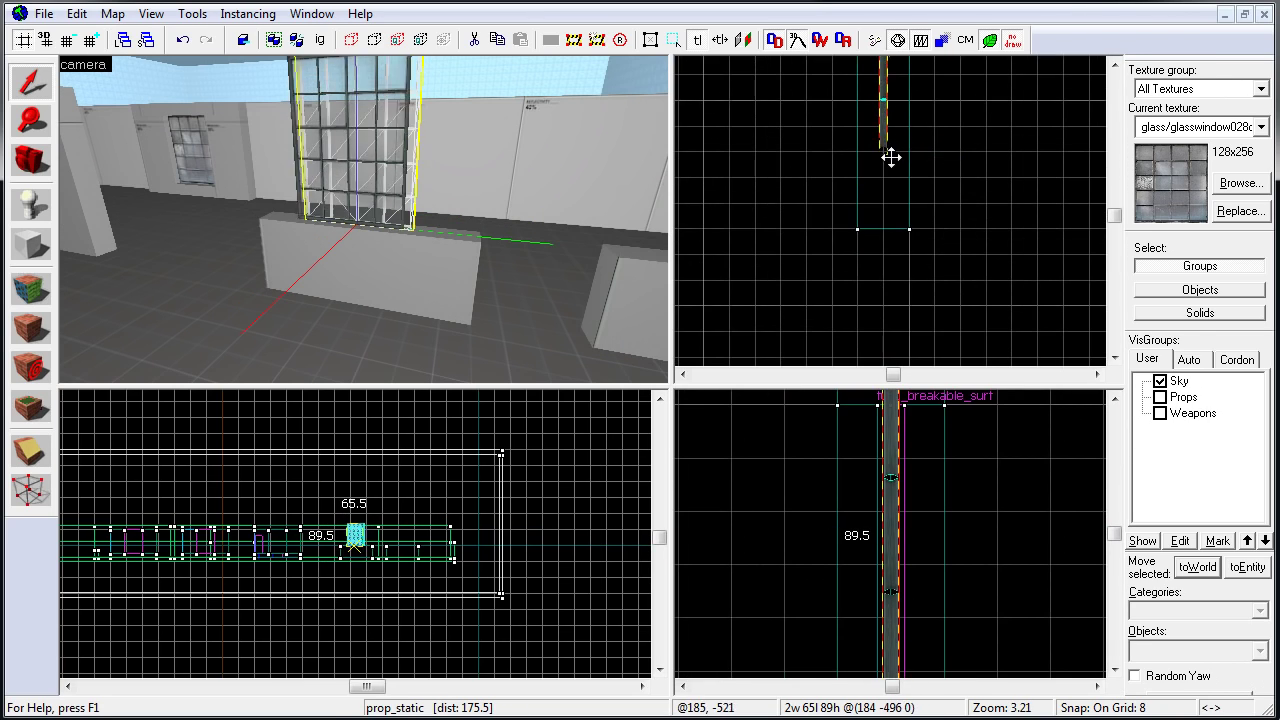
key(shift+z)
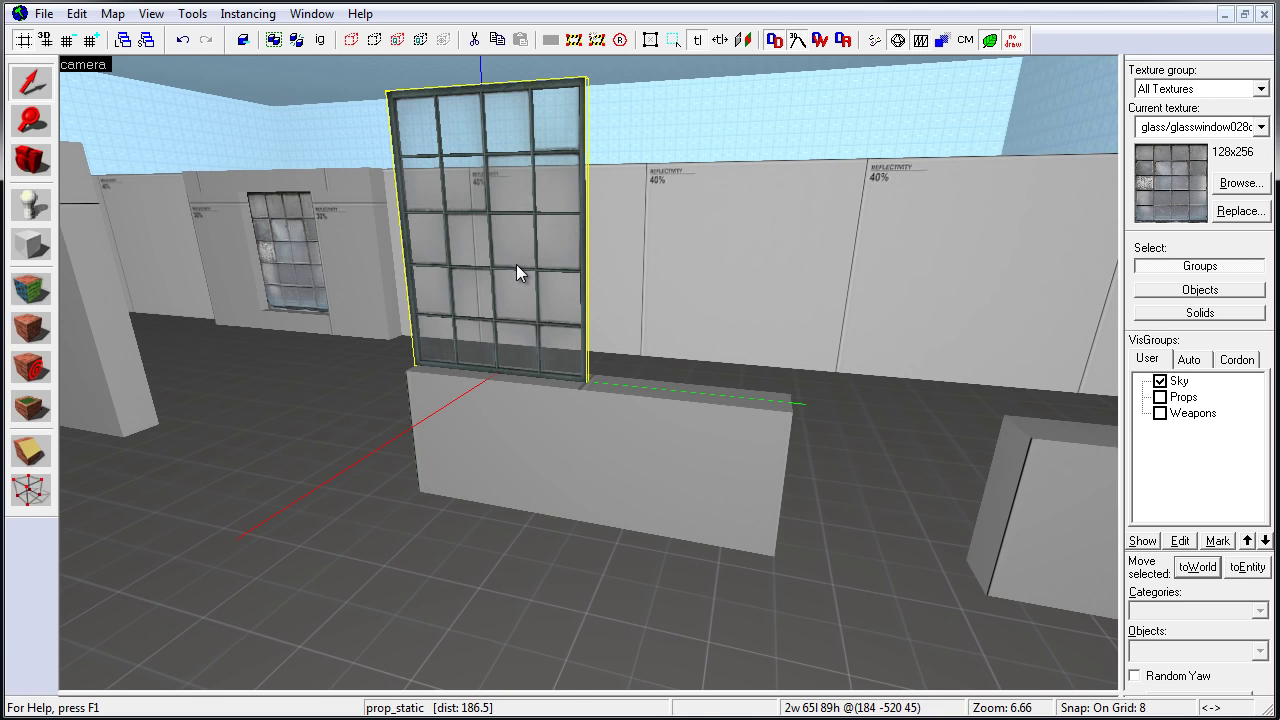
Duplicate the industrial window beside the first along the low wall, and lengthen the wall to 136 units to support both
key(shift+z)
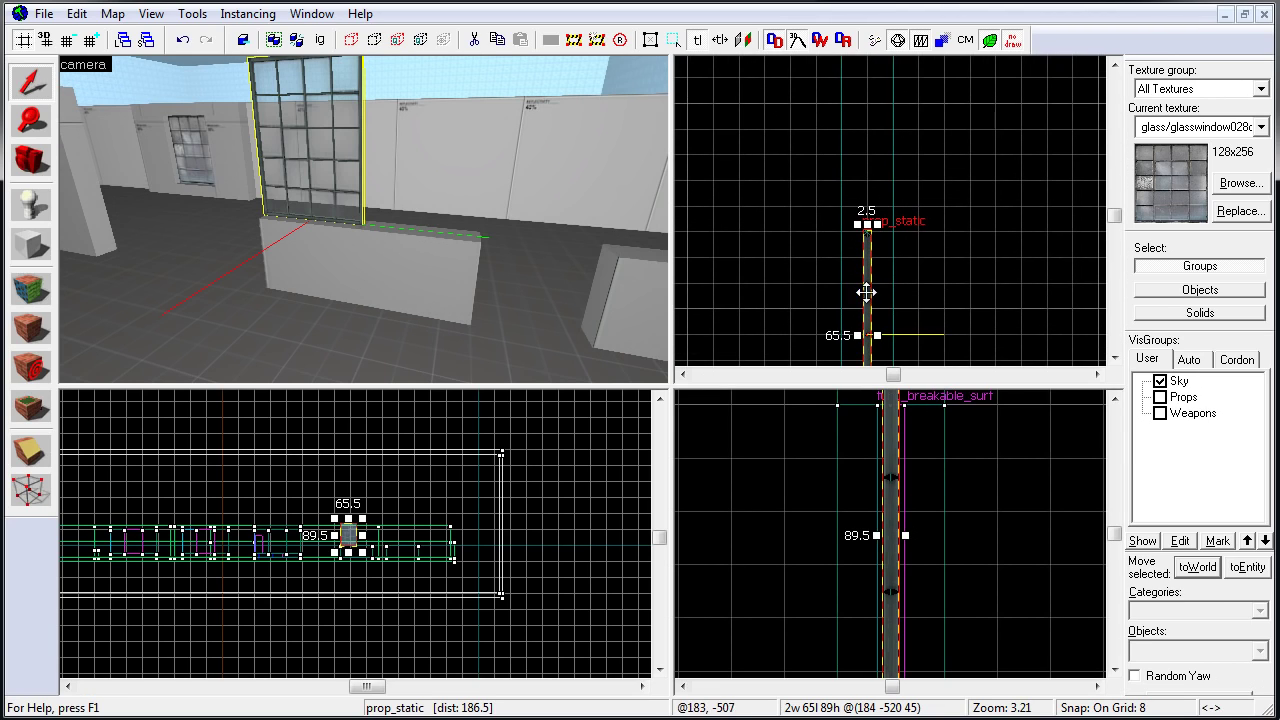
shift+drag(871, 300, 866, 66)
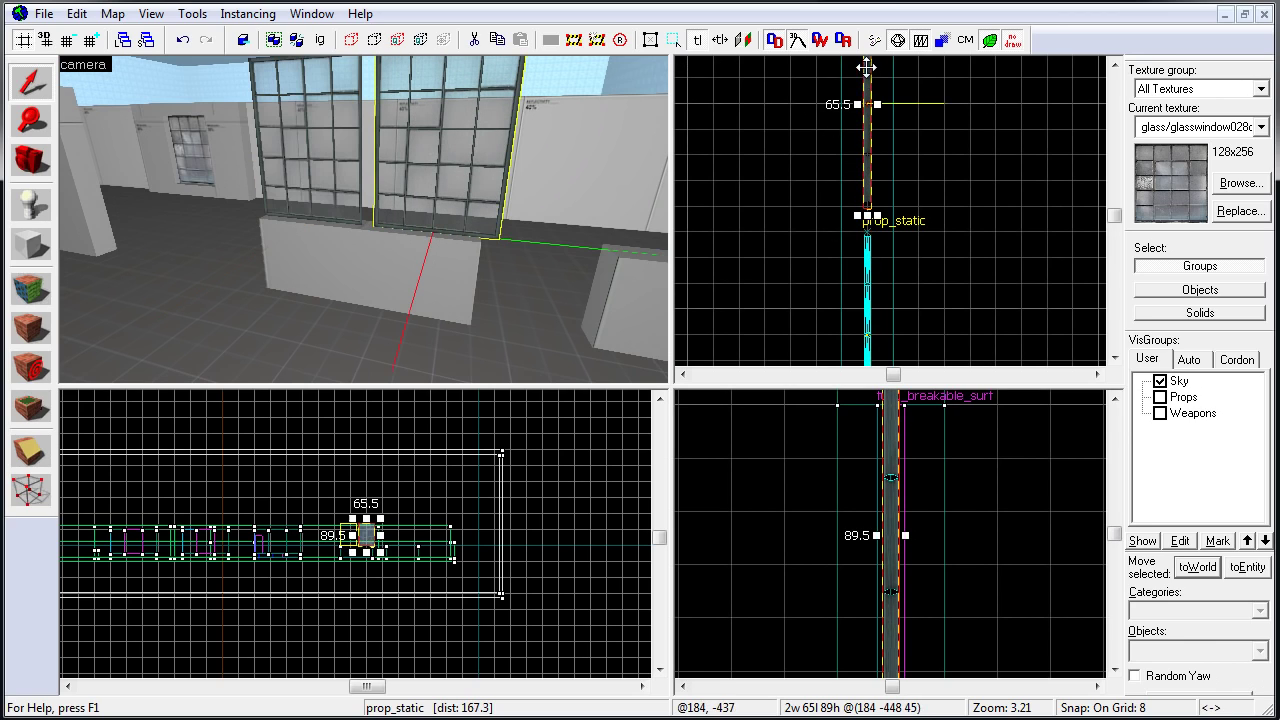
click(450, 262)
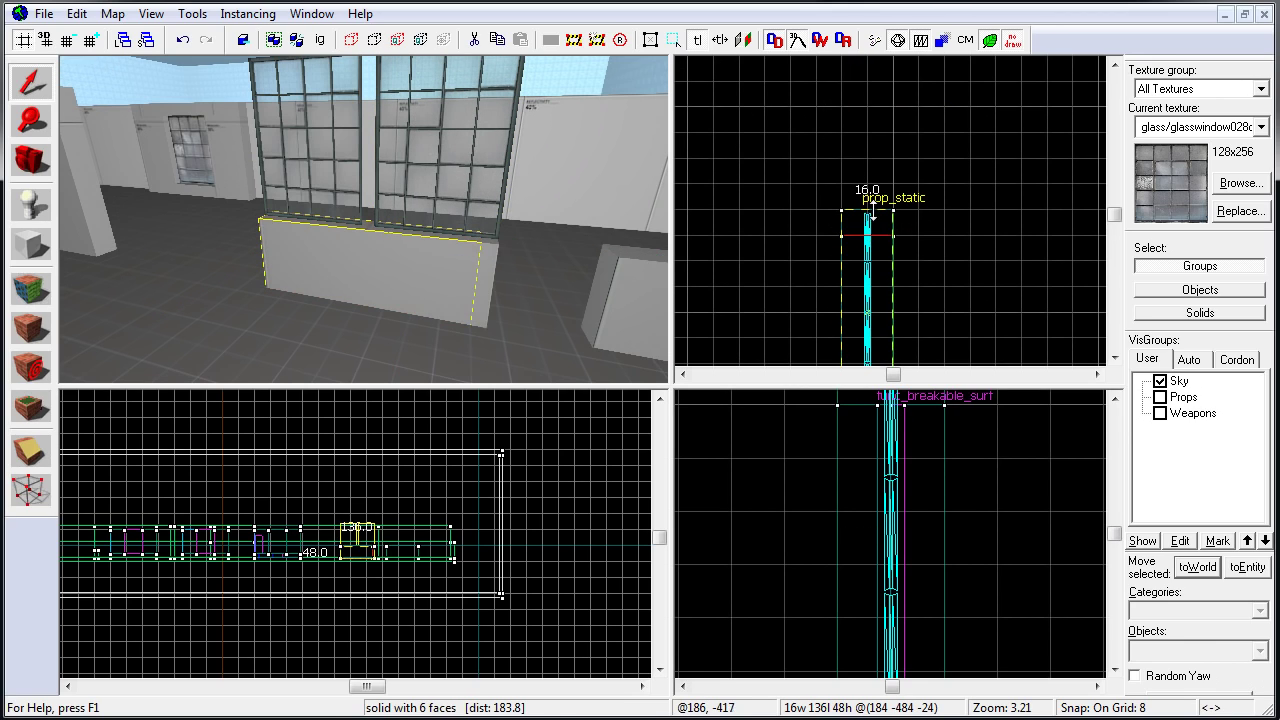
Change the class of the duplicated industrial window to prop_physics and apply it
double_click(479, 160)
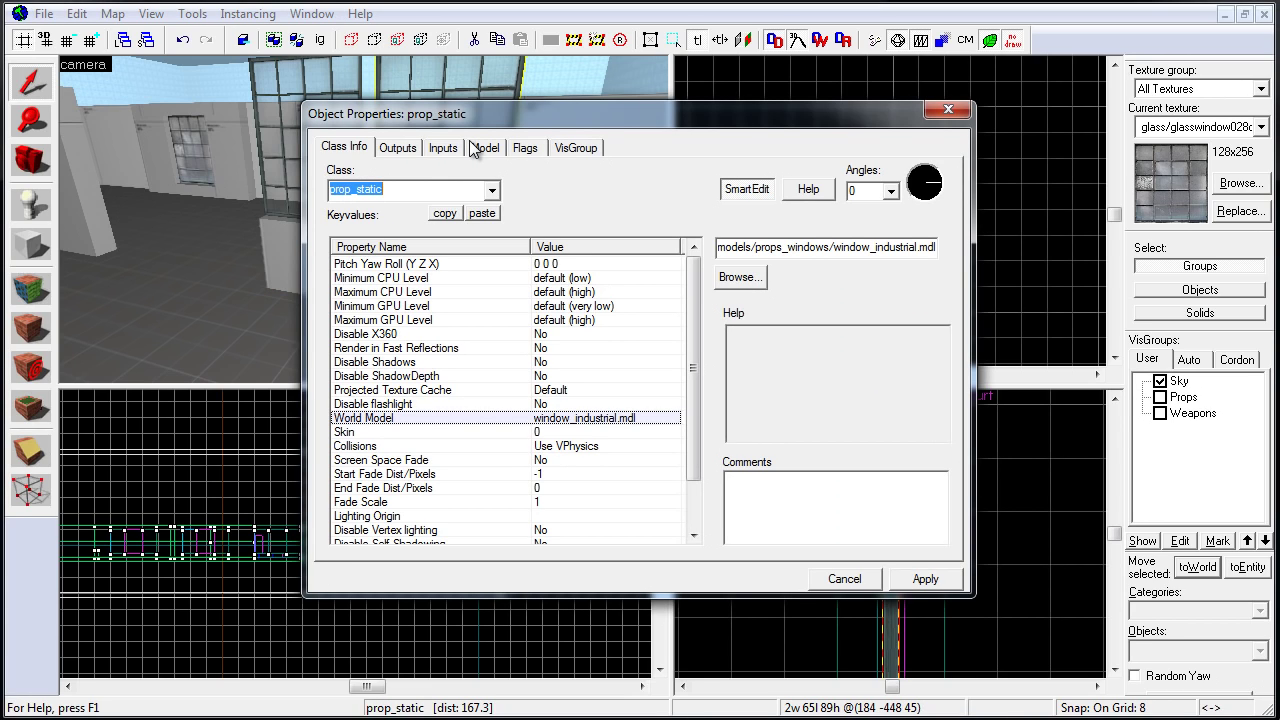
click(491, 190)
click(494, 213)
click(494, 213)
click(494, 213)
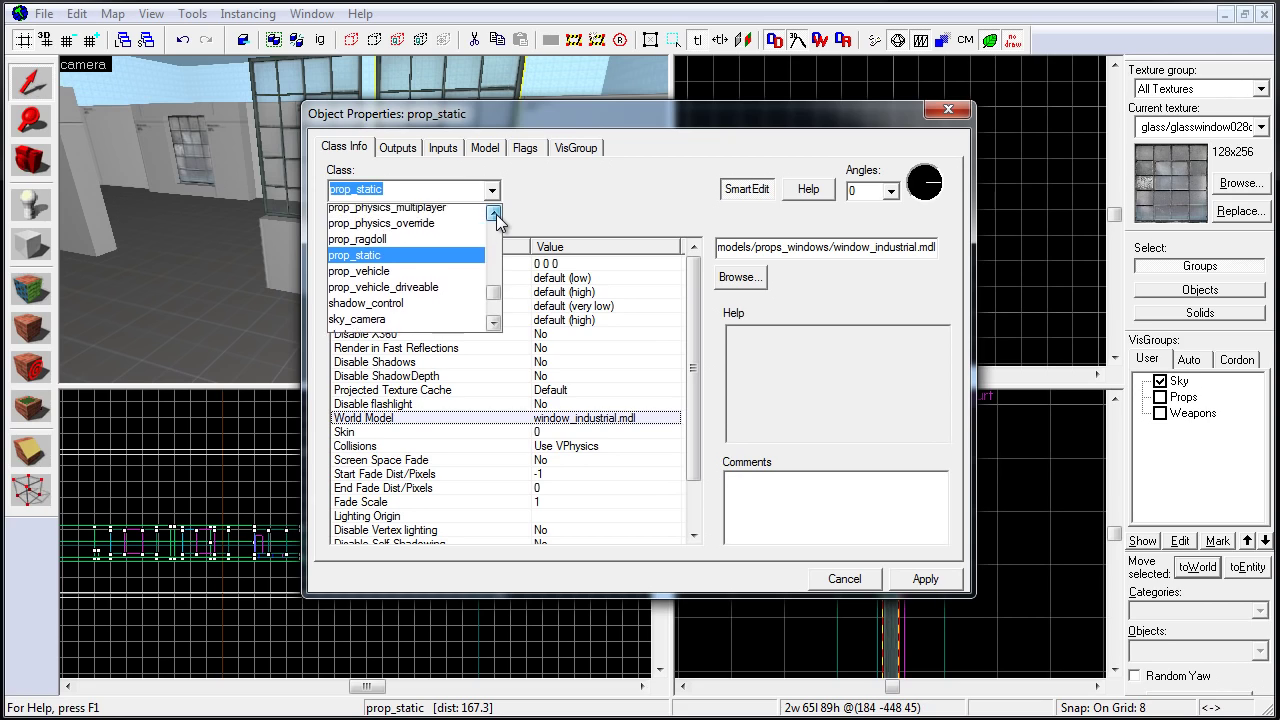
click(494, 213)
click(470, 208)
click(925, 580)
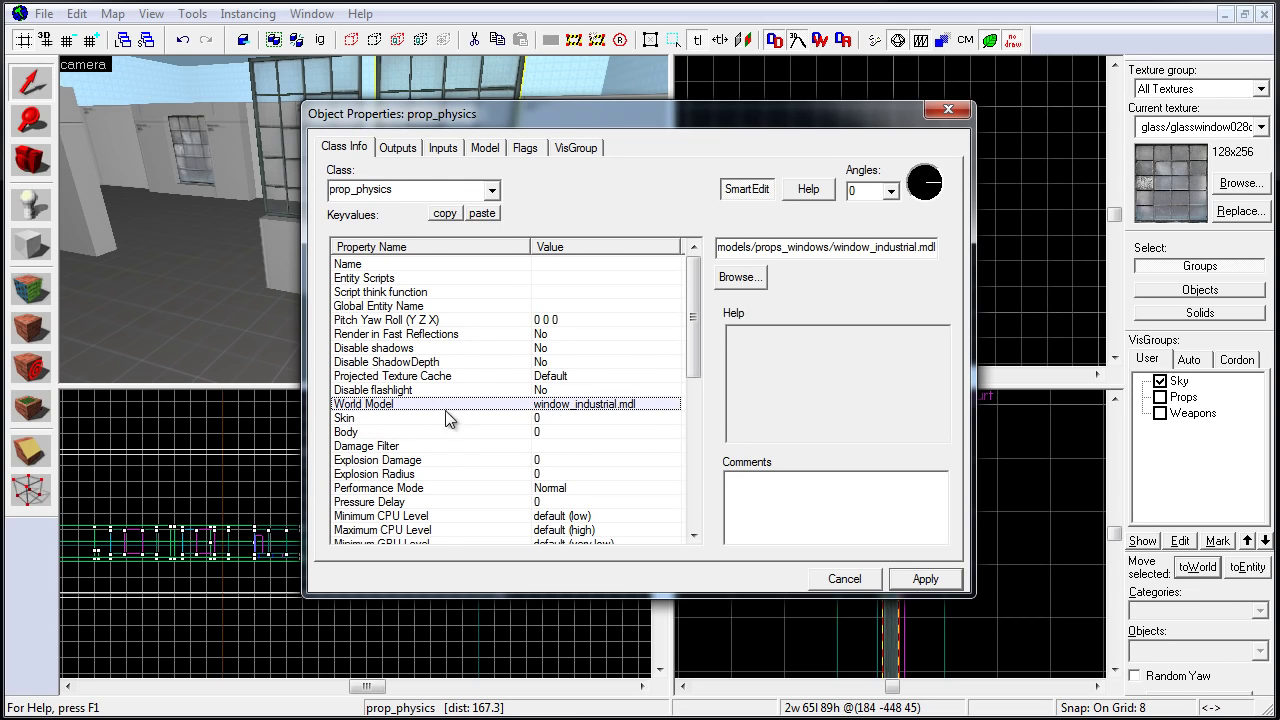
Check in the model browser's info which prop types window_industrial.mdl supports, and close the prop's properties
click(739, 280)
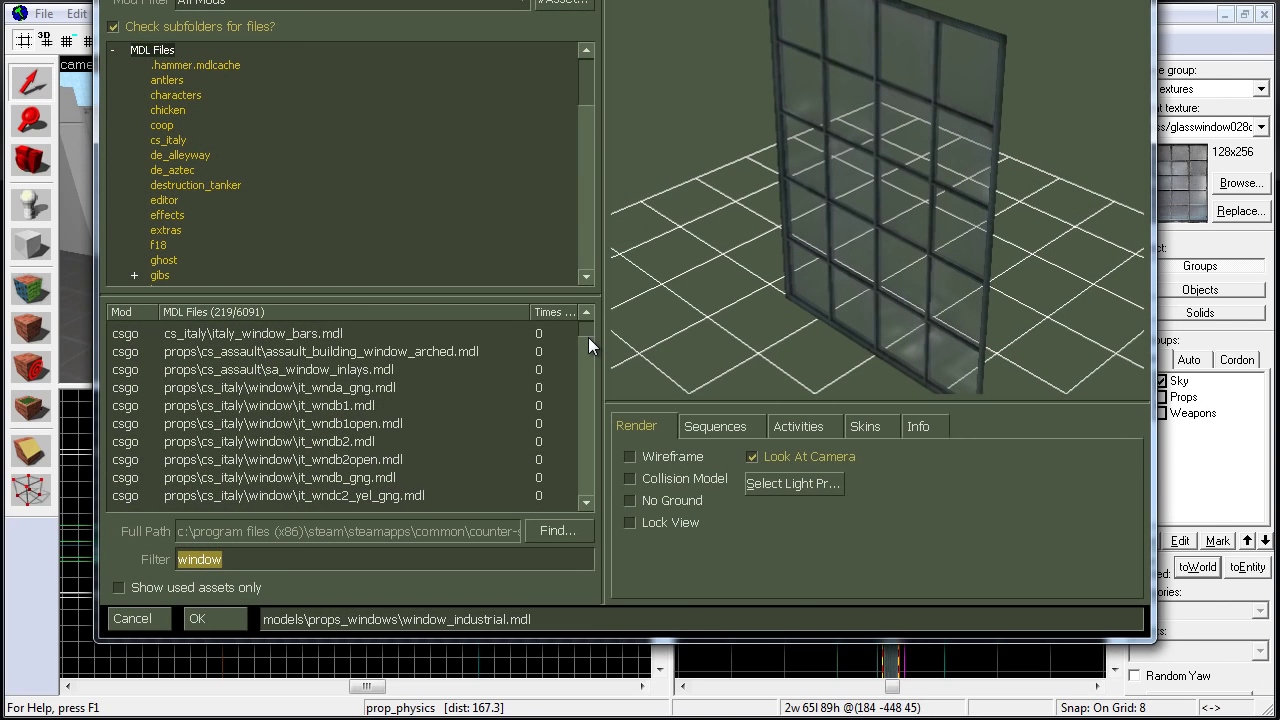
click(938, 428)
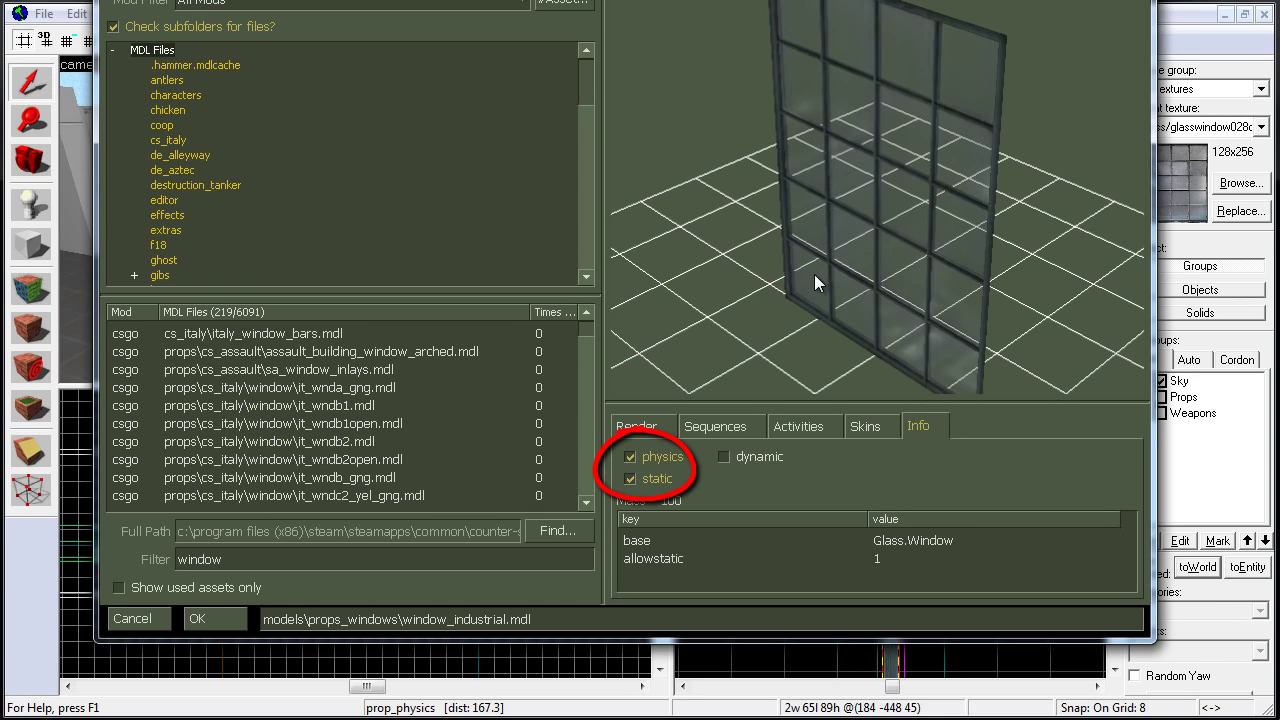
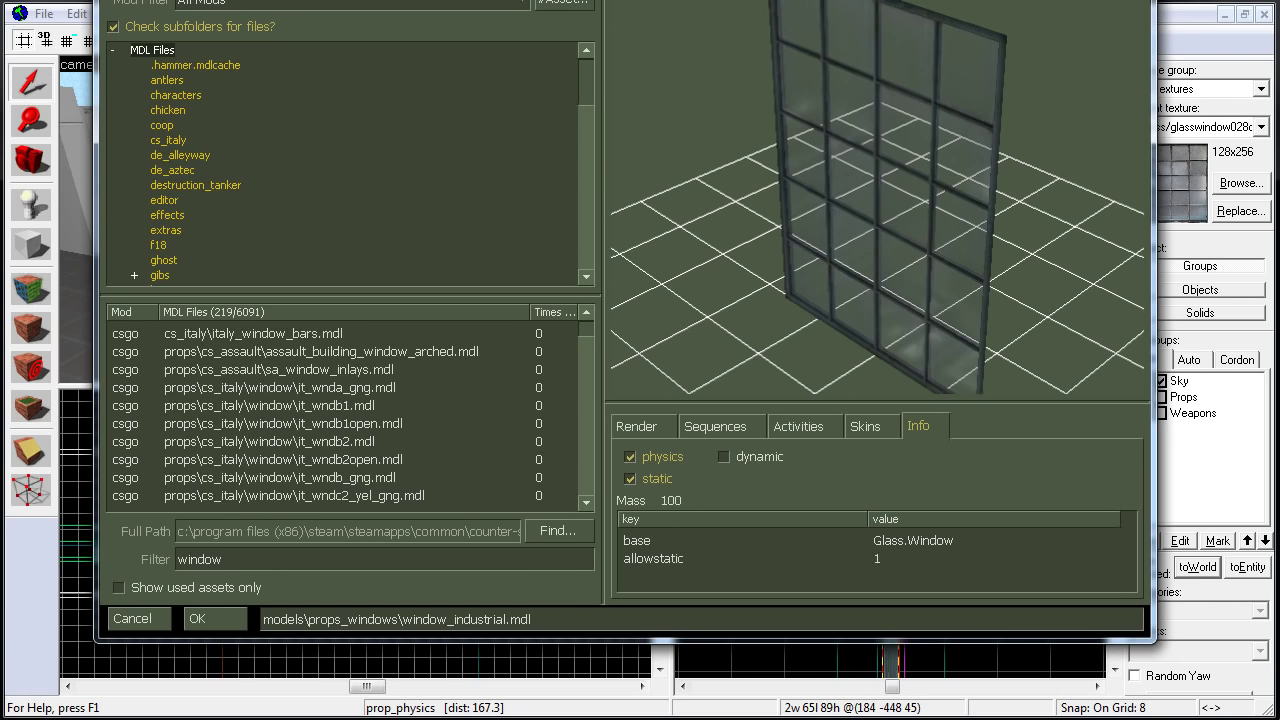
key(Return)
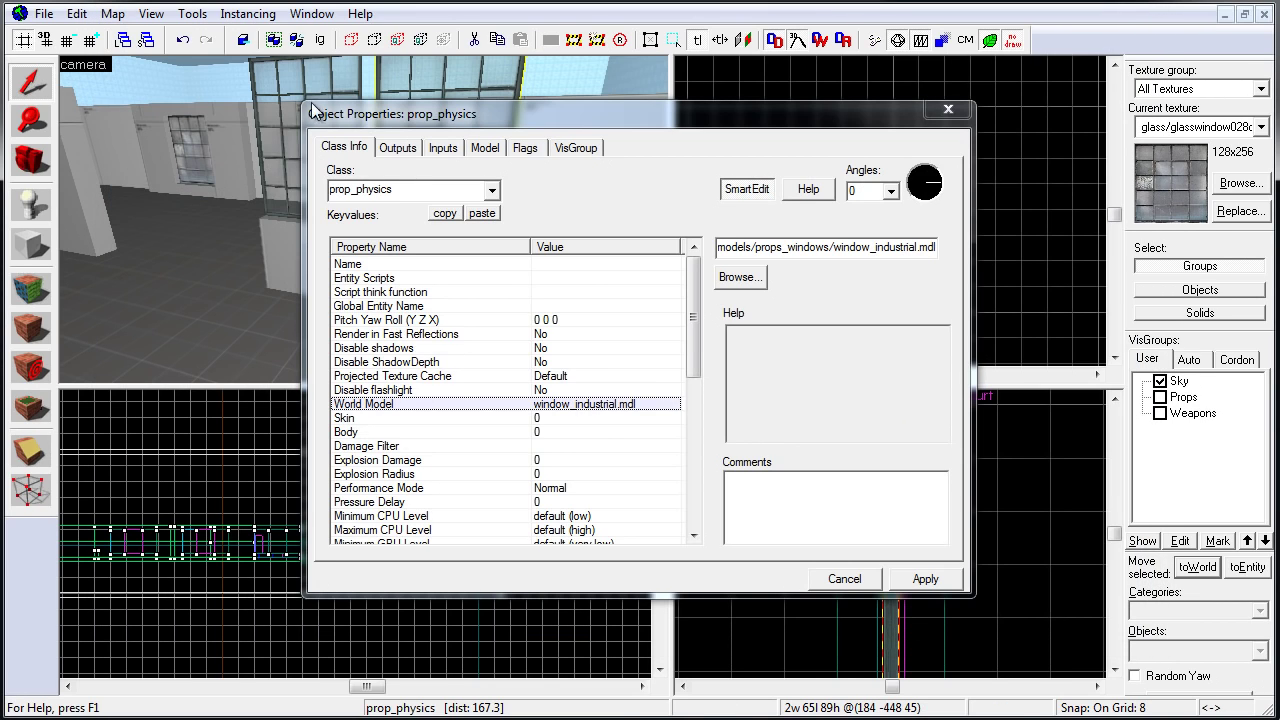
click(429, 66)
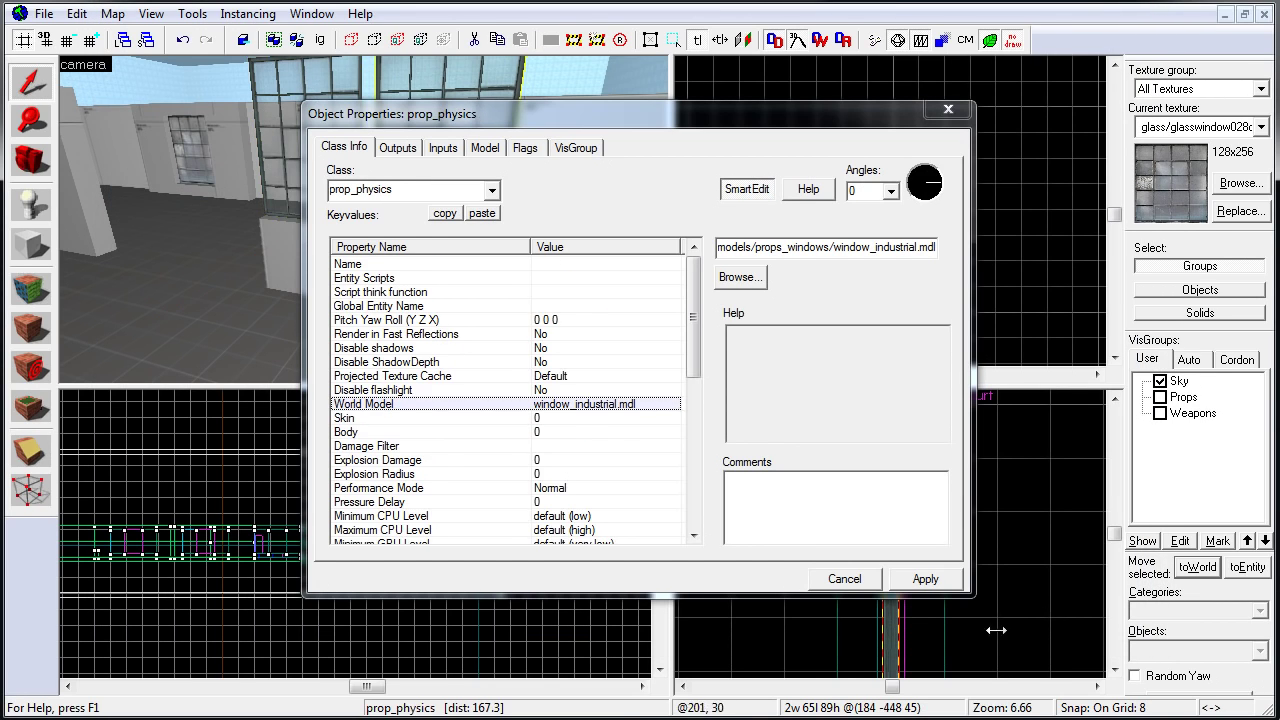
click(951, 578)
click(948, 110)
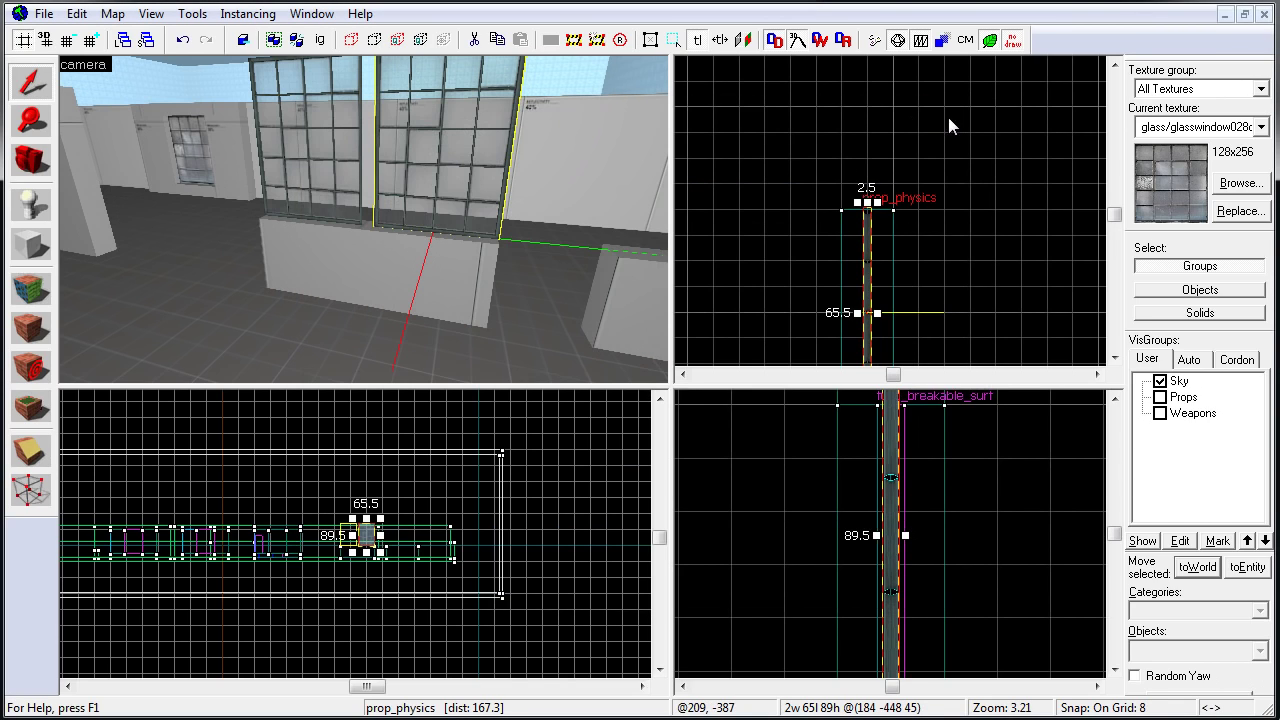
Enable the Start Asleep flag on the prop_physics window and apply it
double_click(463, 123)
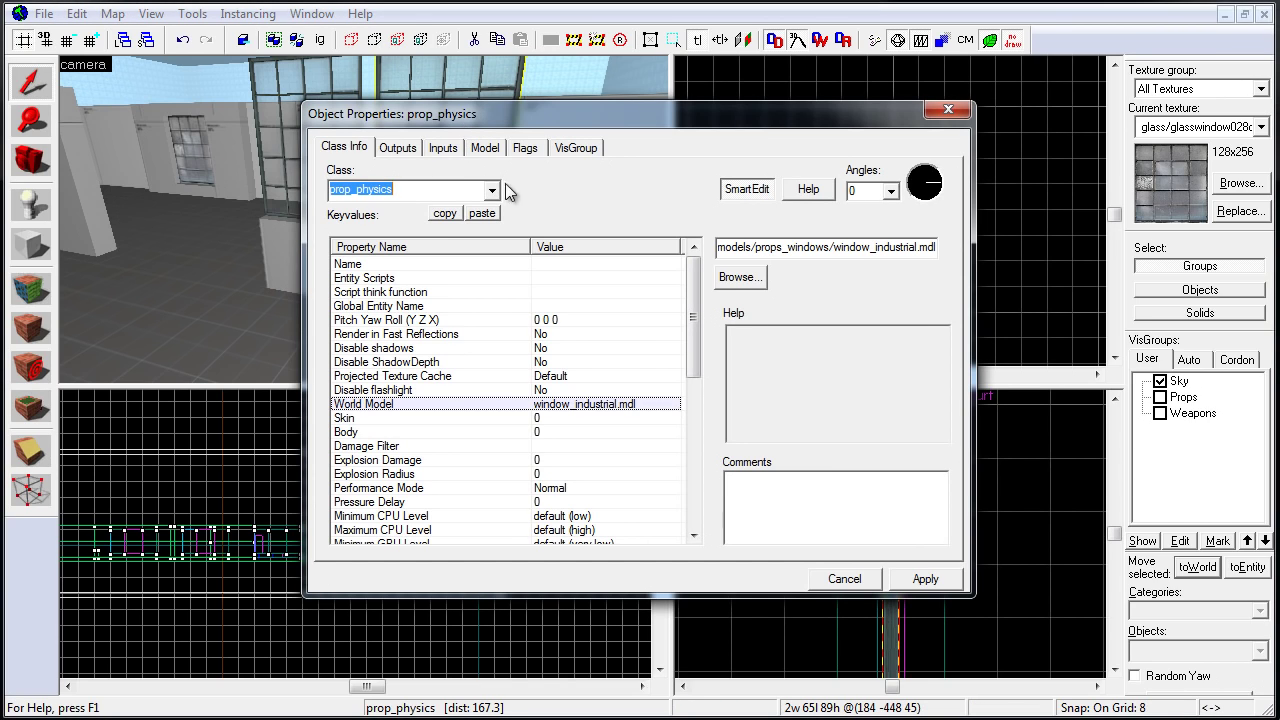
click(531, 155)
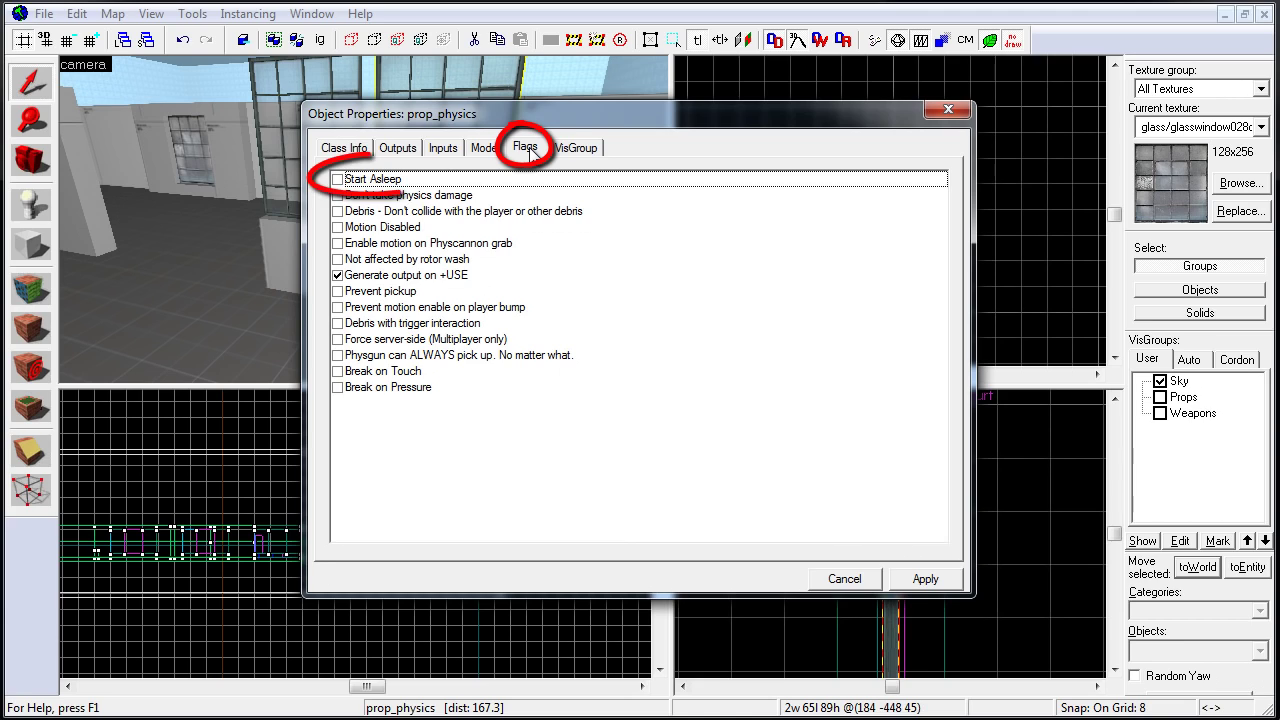
click(338, 179)
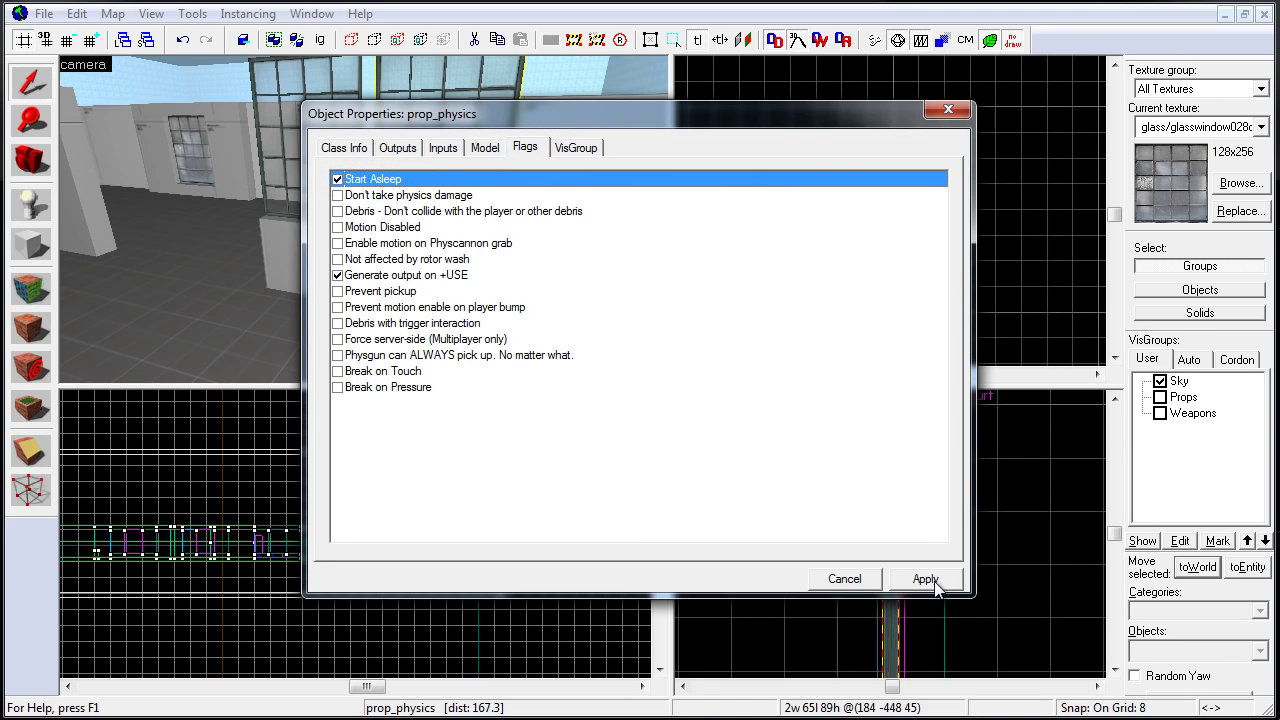
click(925, 579)
click(950, 110)
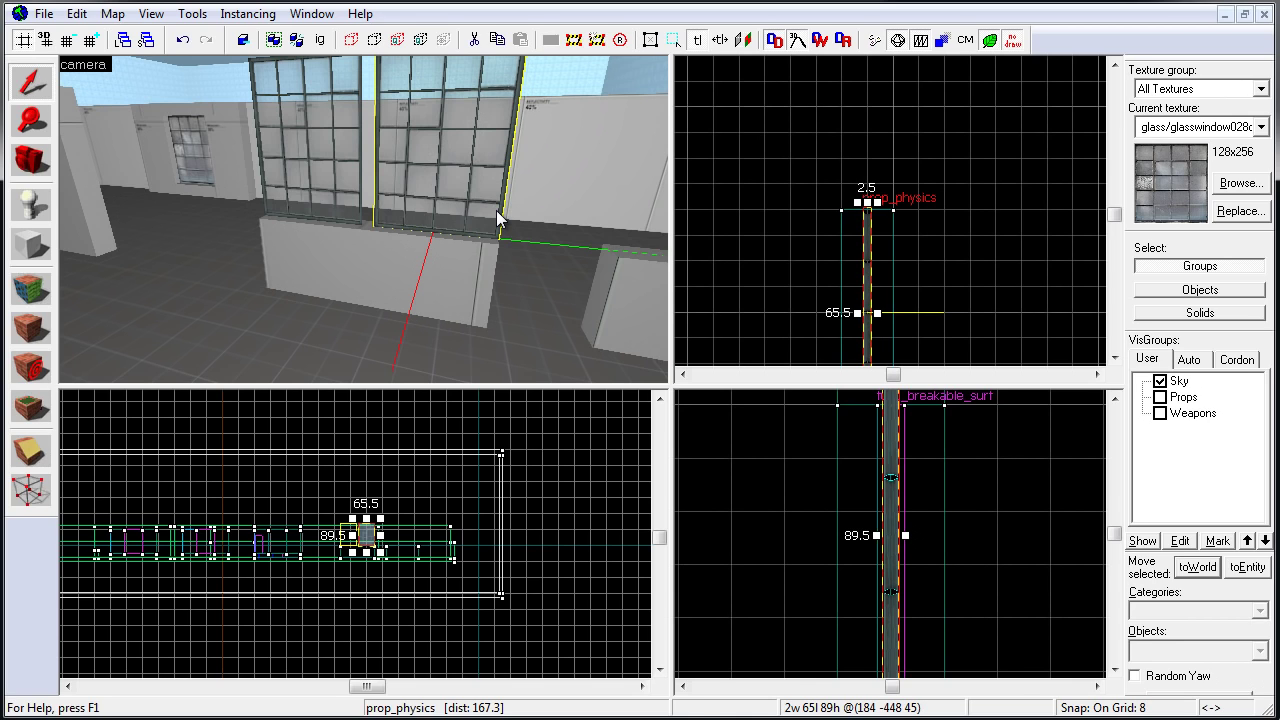
Compile and run the map with the Fast configuration, and shoot the prop_static industrial window to test its glass
click(897, 40)
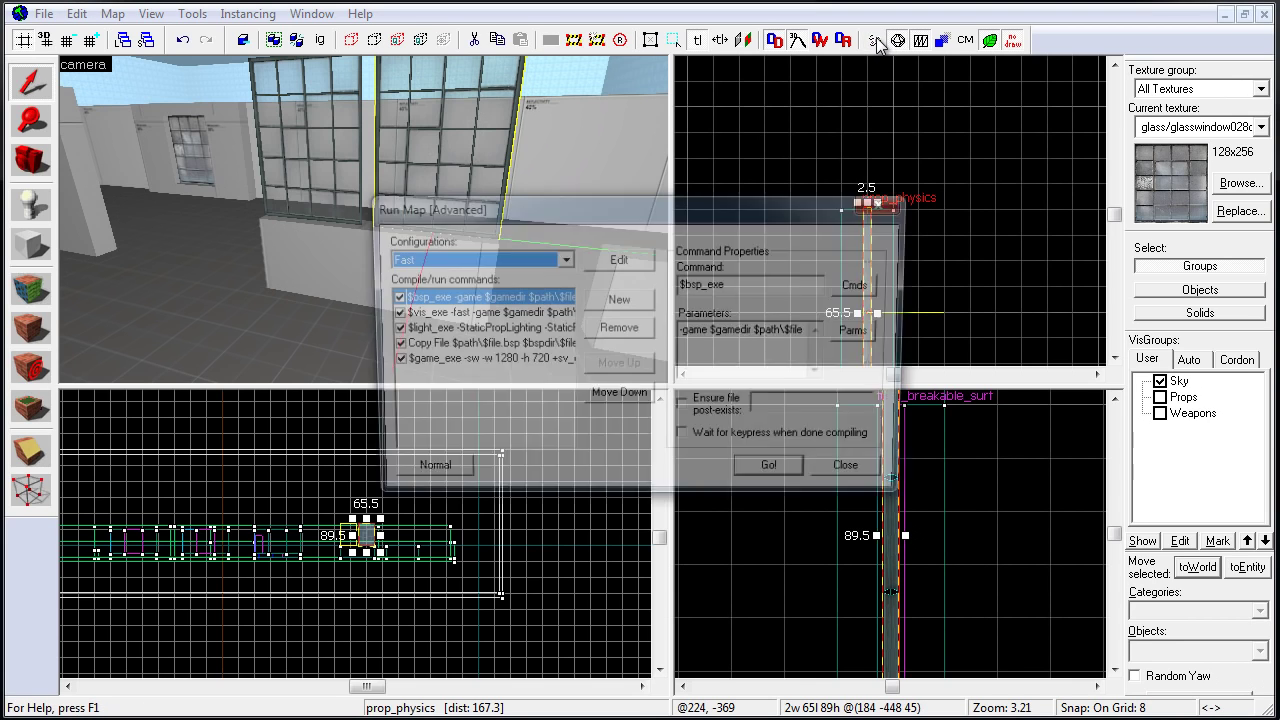
click(795, 478)
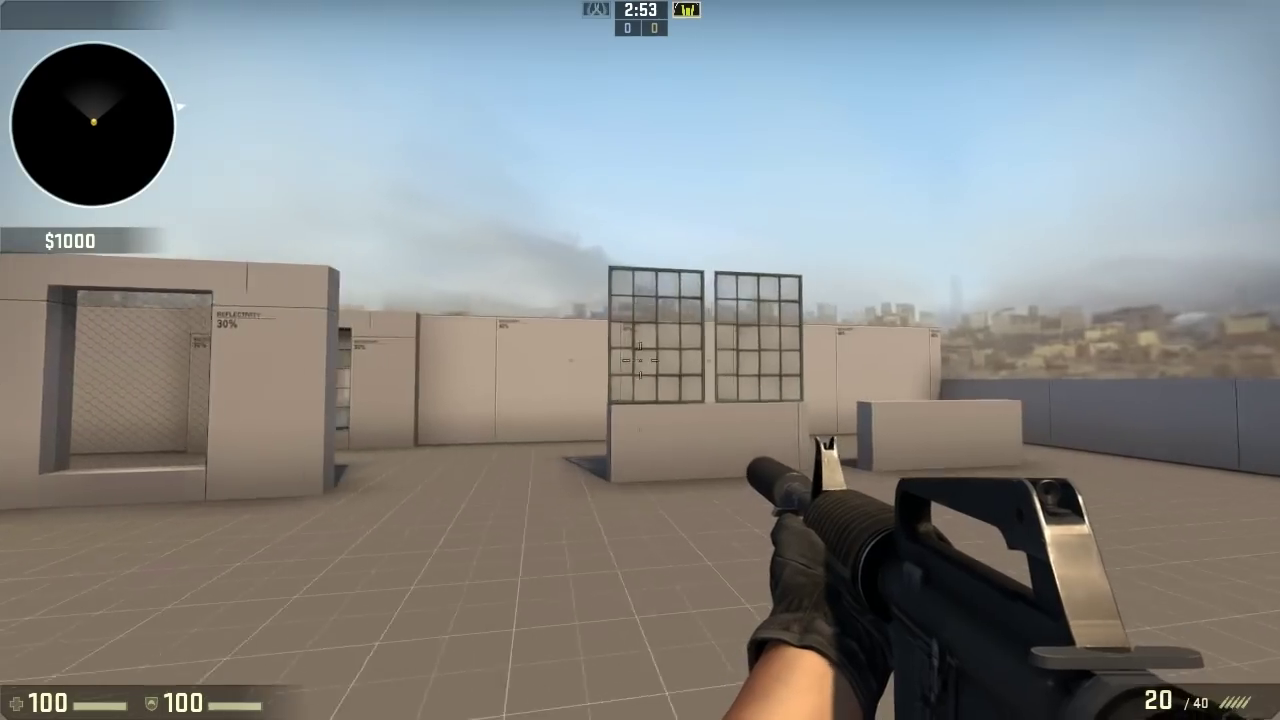
key(w)
click(640, 360)
click(640, 360)
click(640, 360)
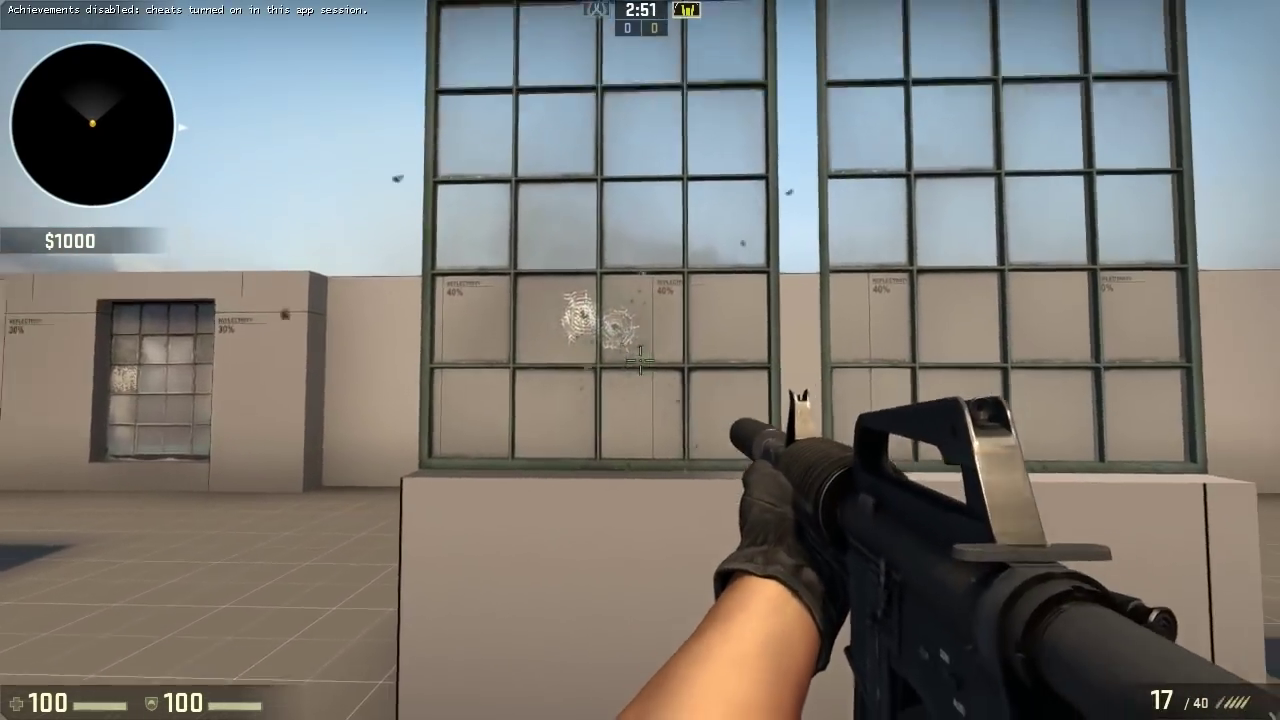
Shoot both industrial windows in the running map to compare how the prop_static and prop_physics glass reacts
click(640, 360)
click(640, 360)
key(s)
click(640, 360)
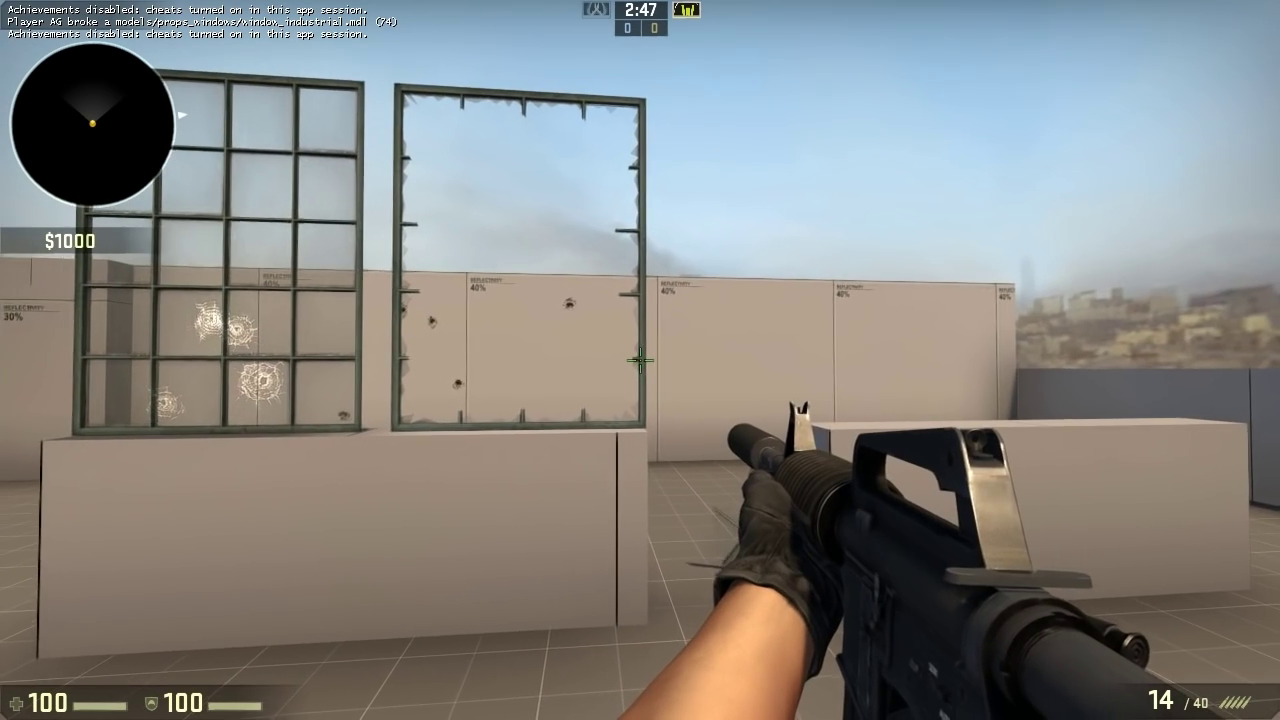
click(640, 360)
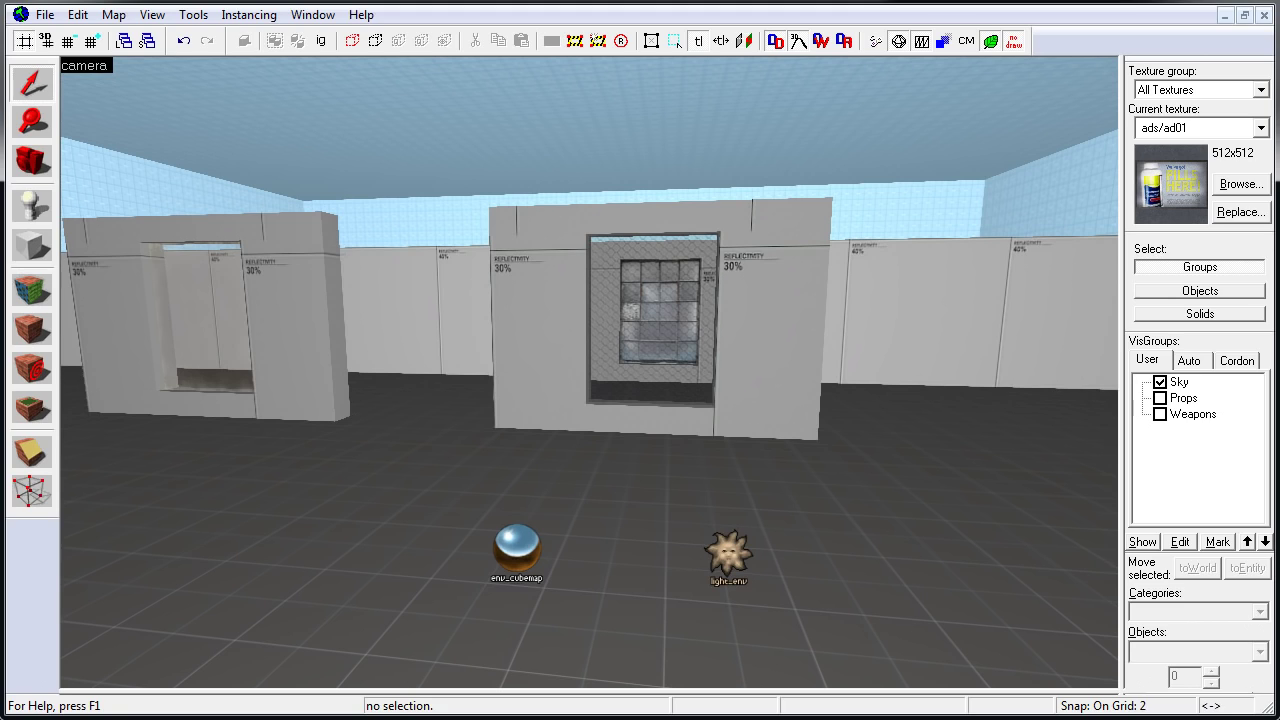
Place another env_cubemap entity on the floor beside the existing one, and delete it again
click(515, 545)
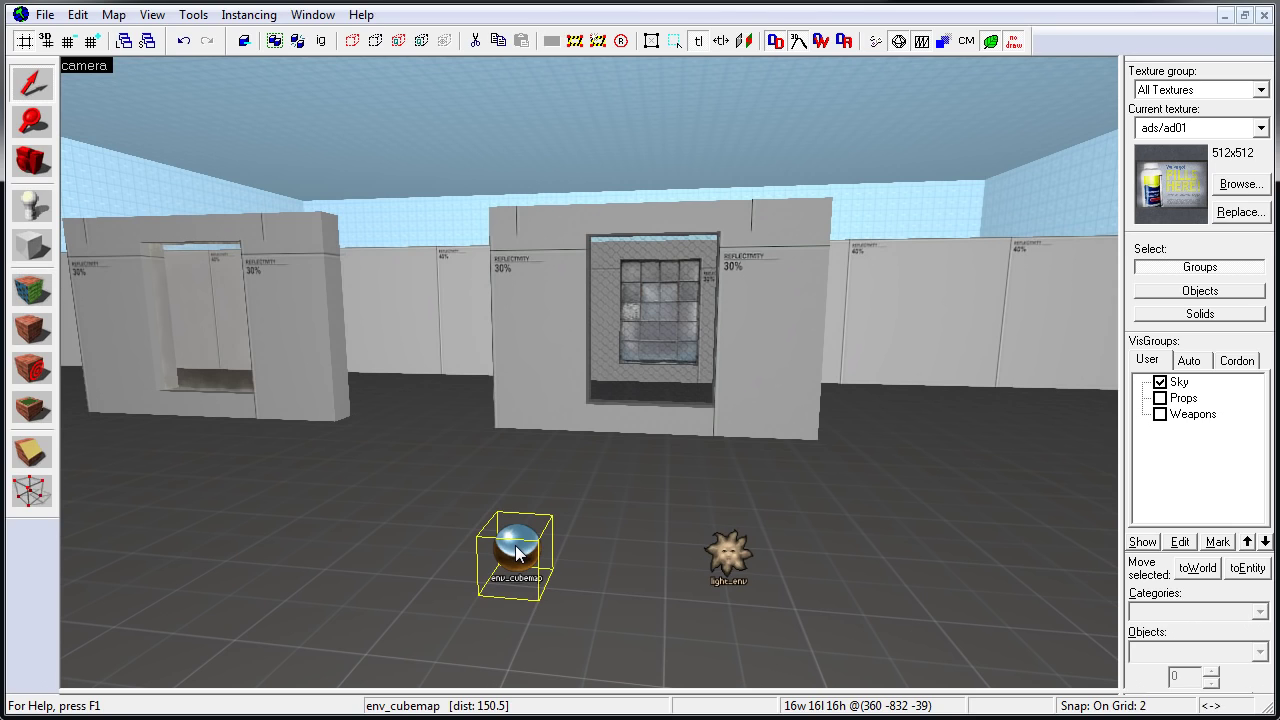
click(35, 205)
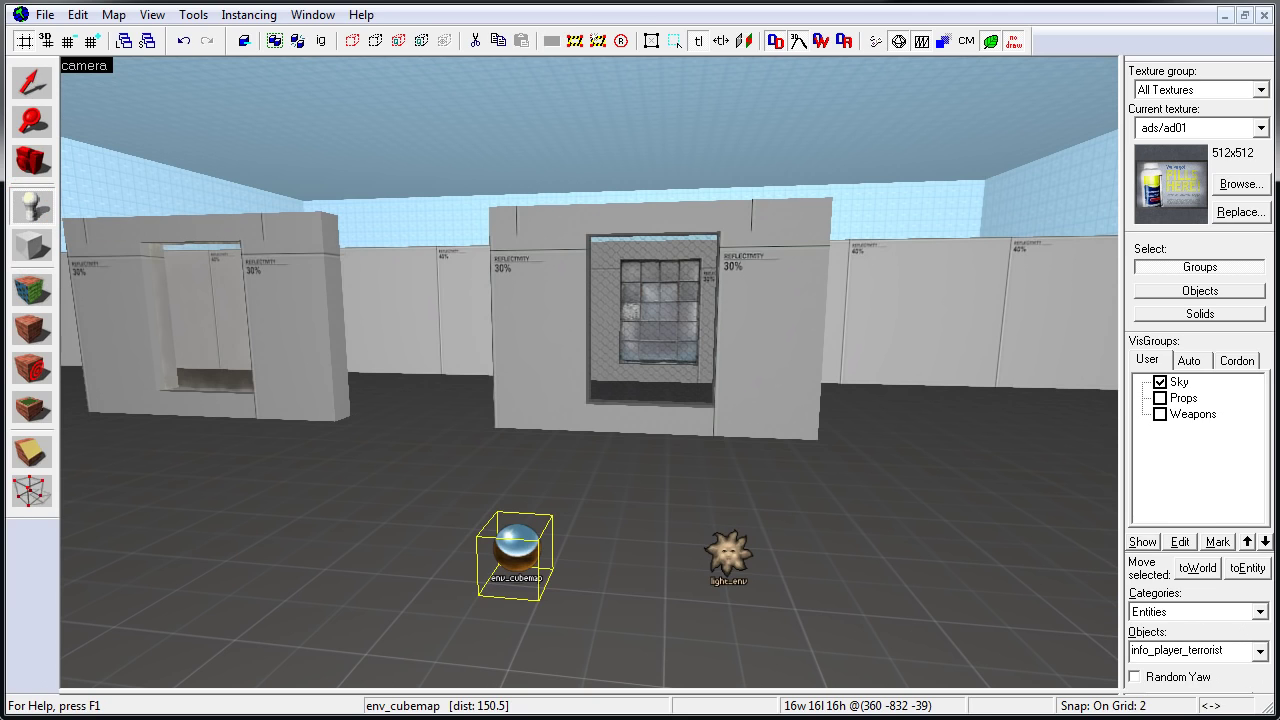
click(1260, 651)
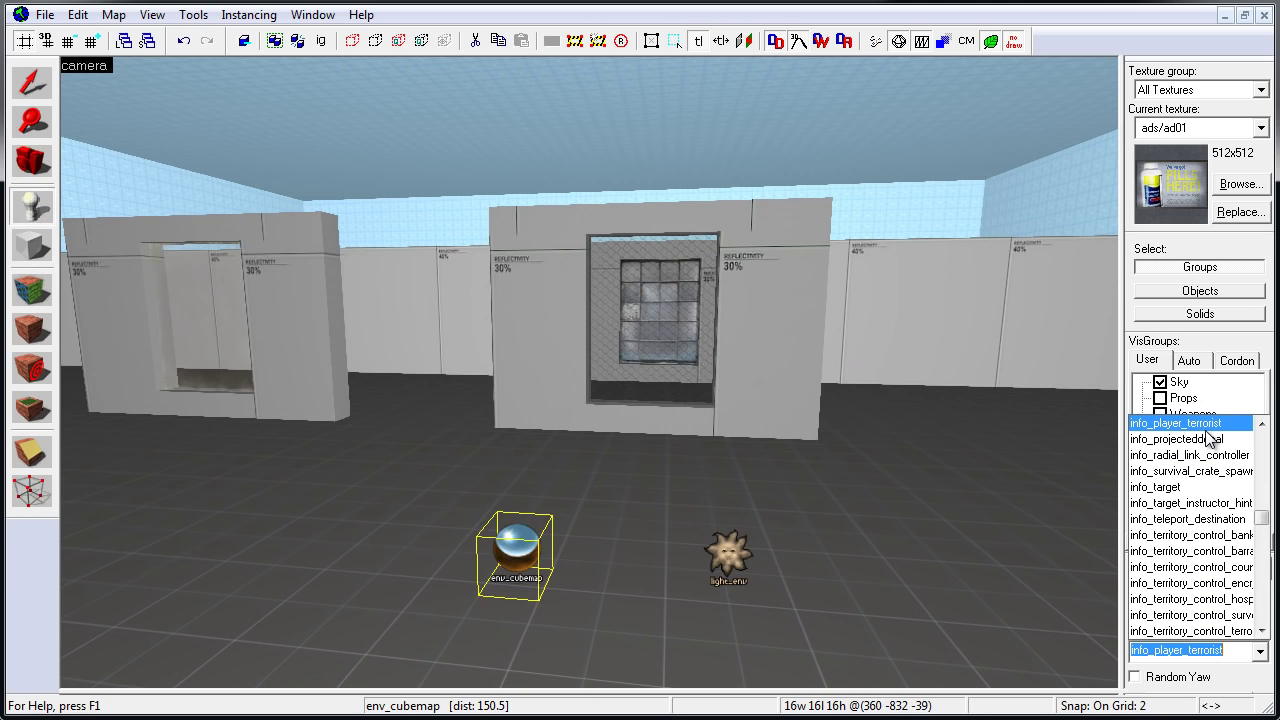
text(cub)
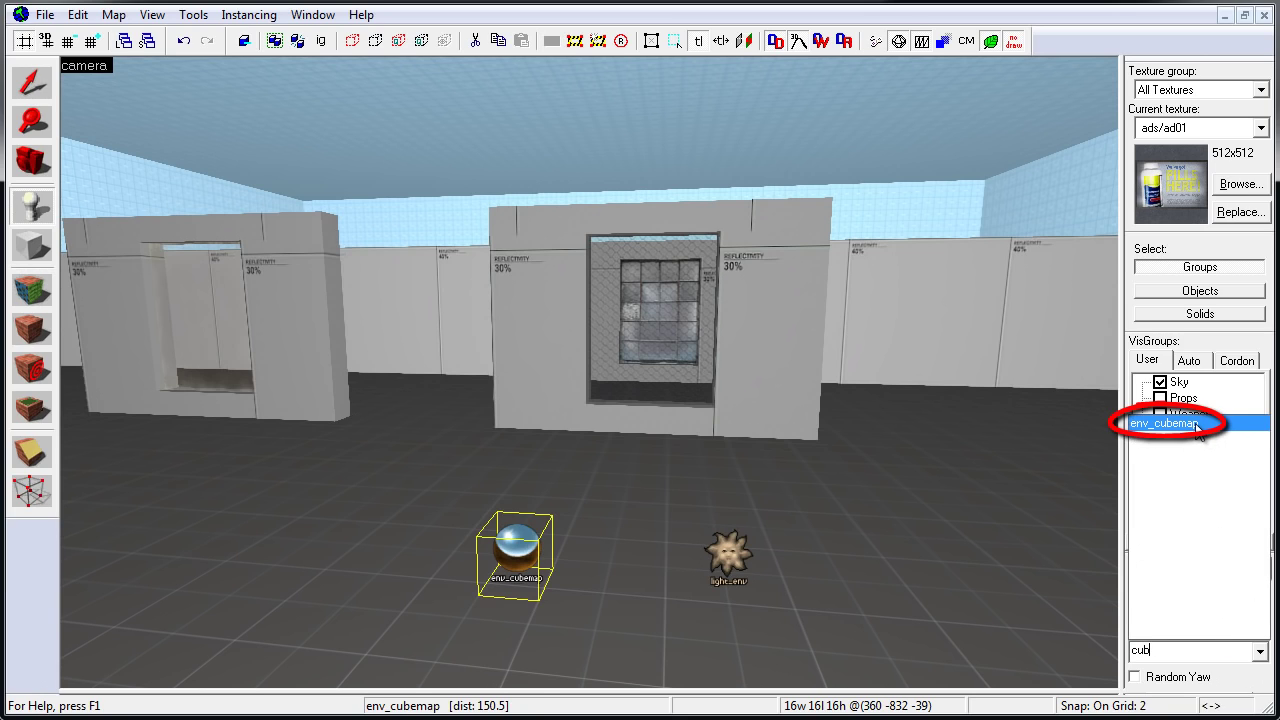
click(1197, 424)
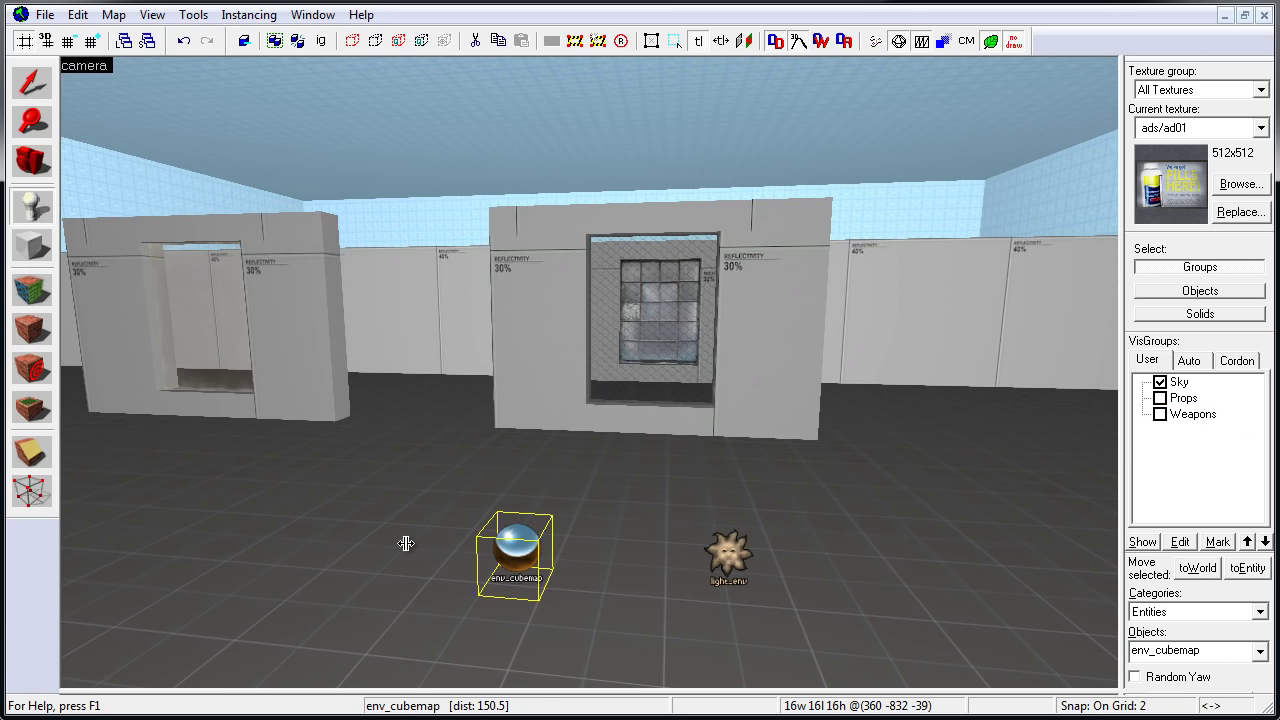
click(352, 550)
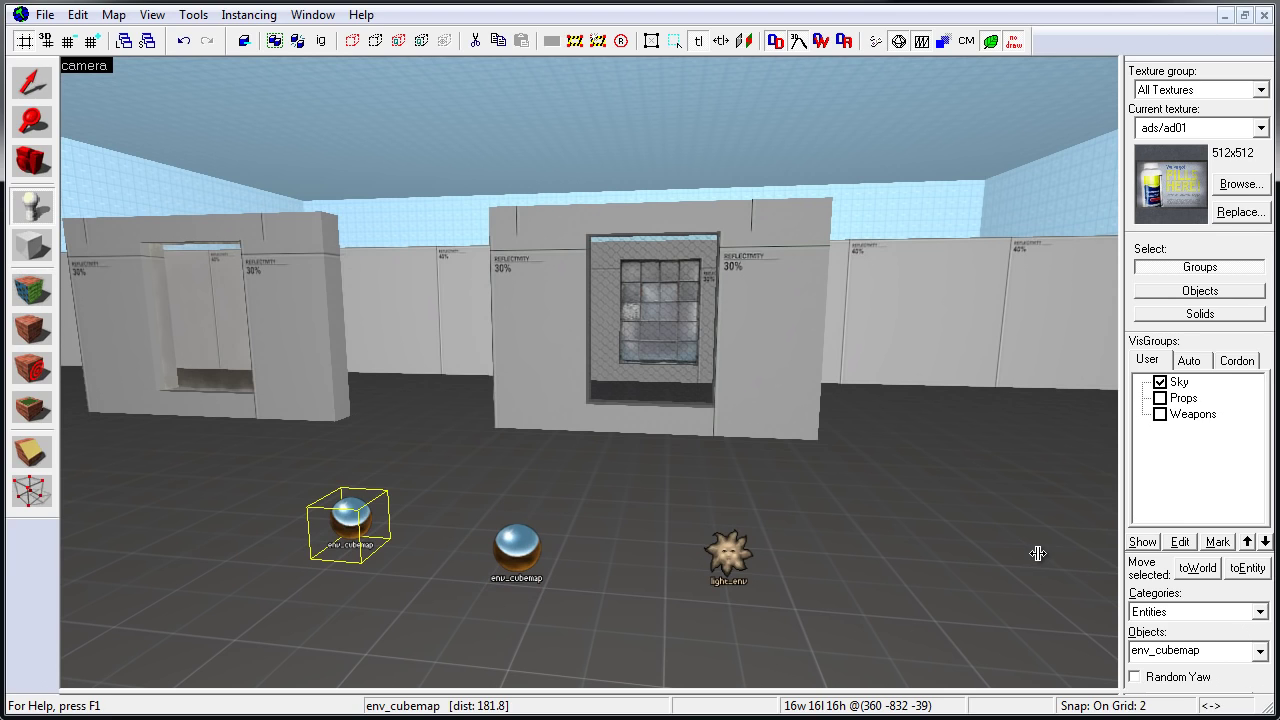
click(31, 82)
key(Delete)
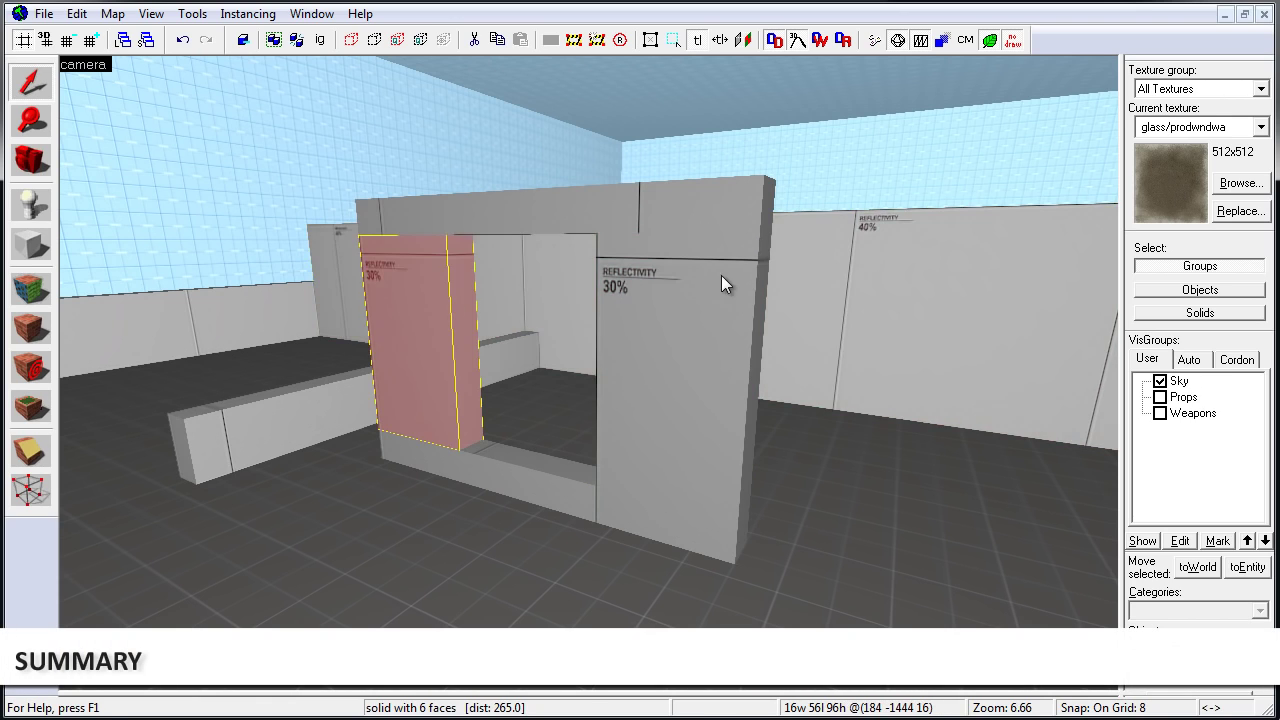
Copy the selected wall section into the window opening at grid size 2 and resize it to a pane 4 units wide and 72 long
key(shift+z)
key(shift+z)
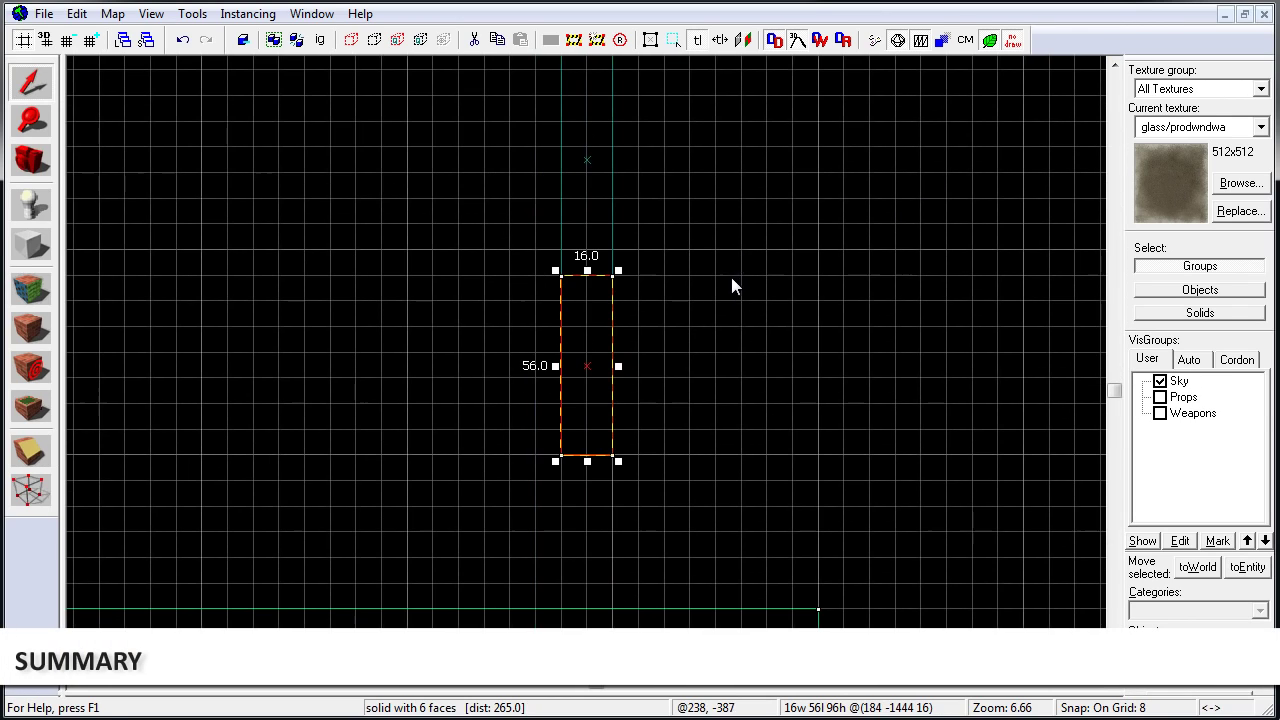
scroll(580, 452, down, 4)
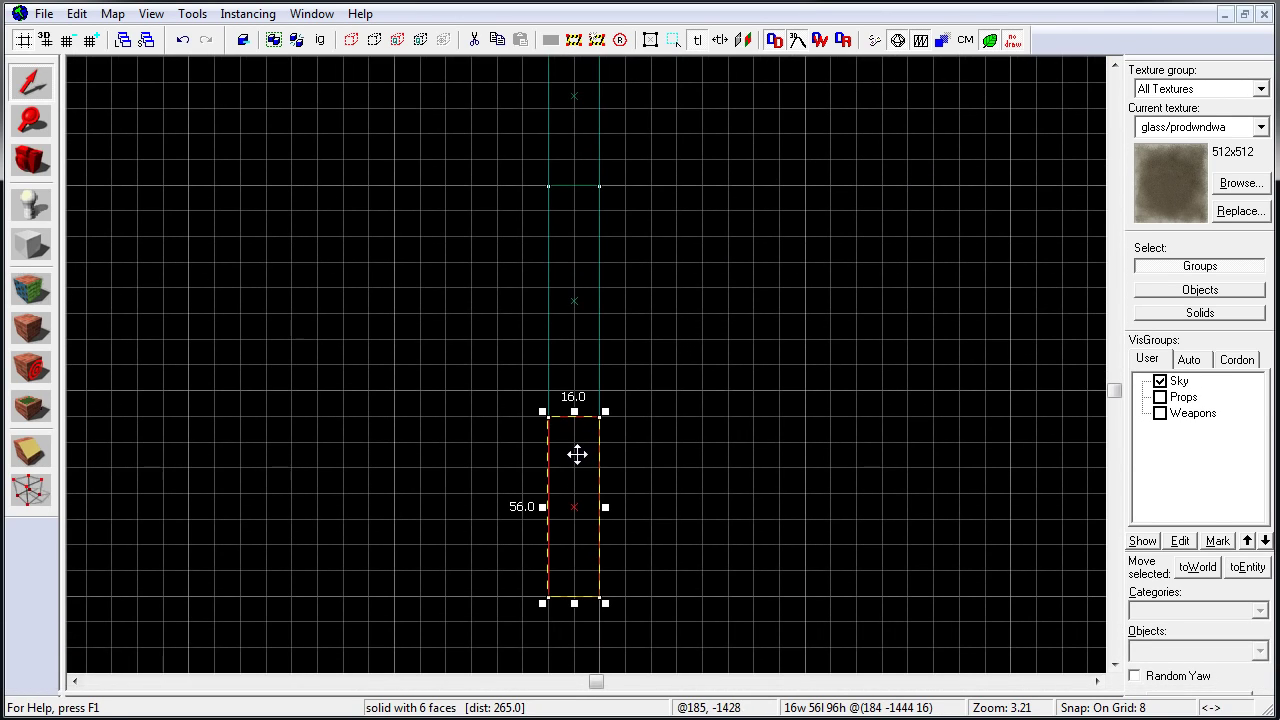
key(bracketleft)
key(bracketleft)
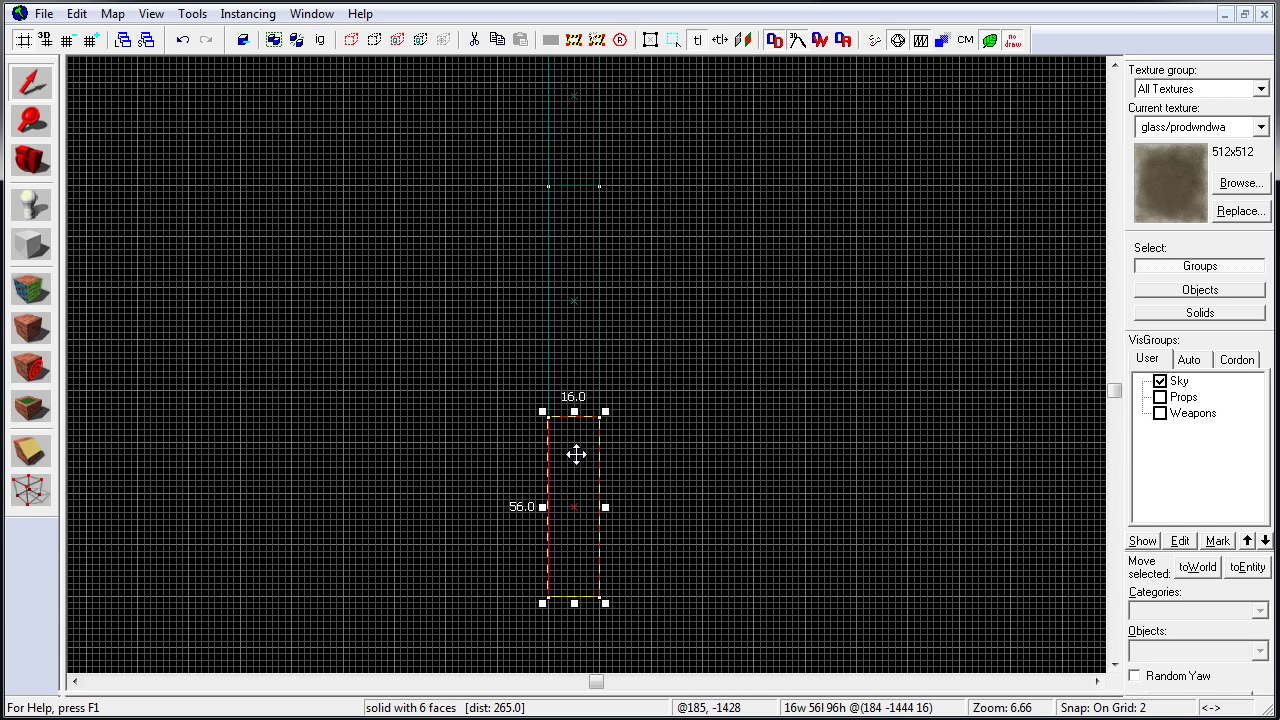
drag(574, 451, 594, 237)
drag(622, 372, 586, 426)
key(shift+z)
key(shift+z)
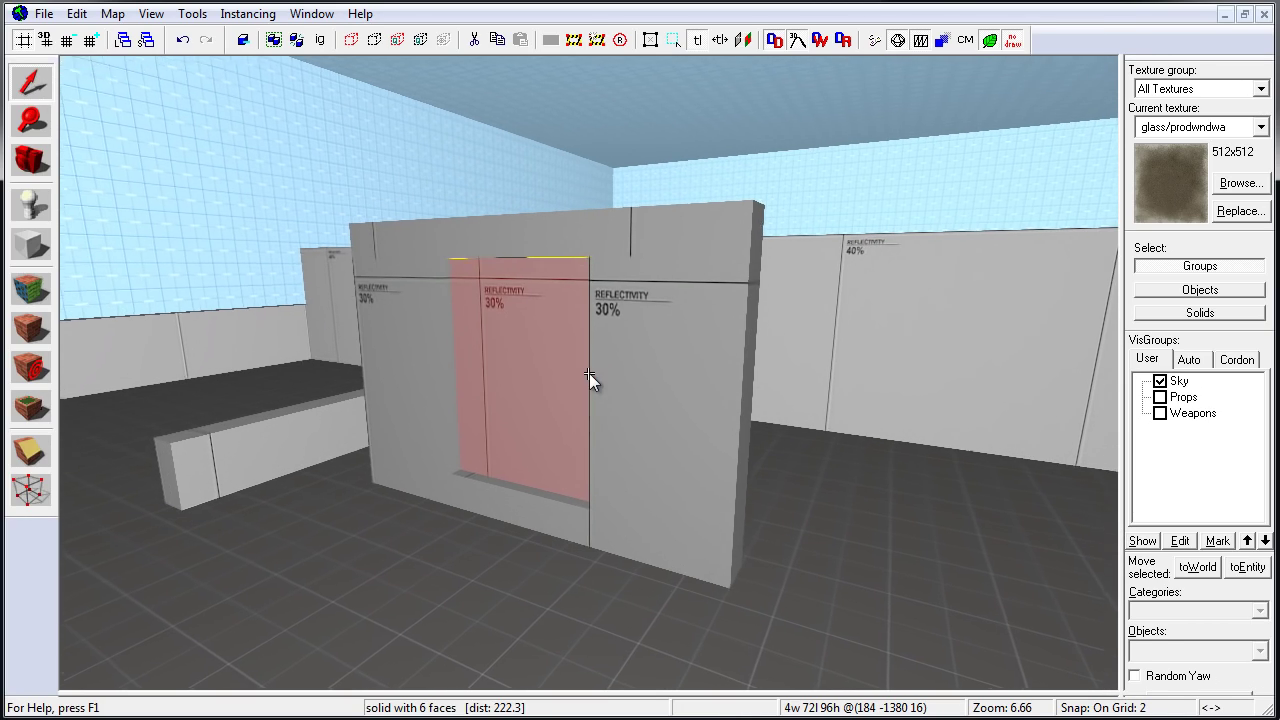
Apply the tools/toolsnodraw texture to all faces of the new pane
click(30, 288)
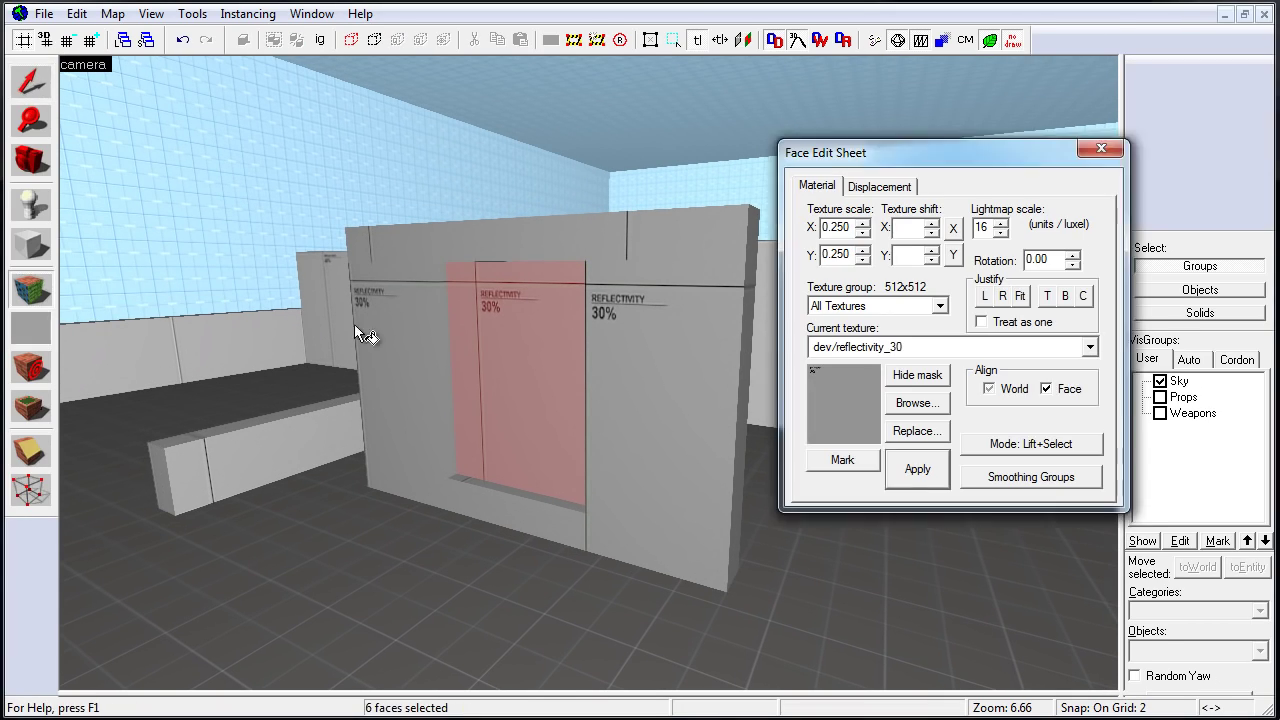
click(912, 403)
text(nodra)
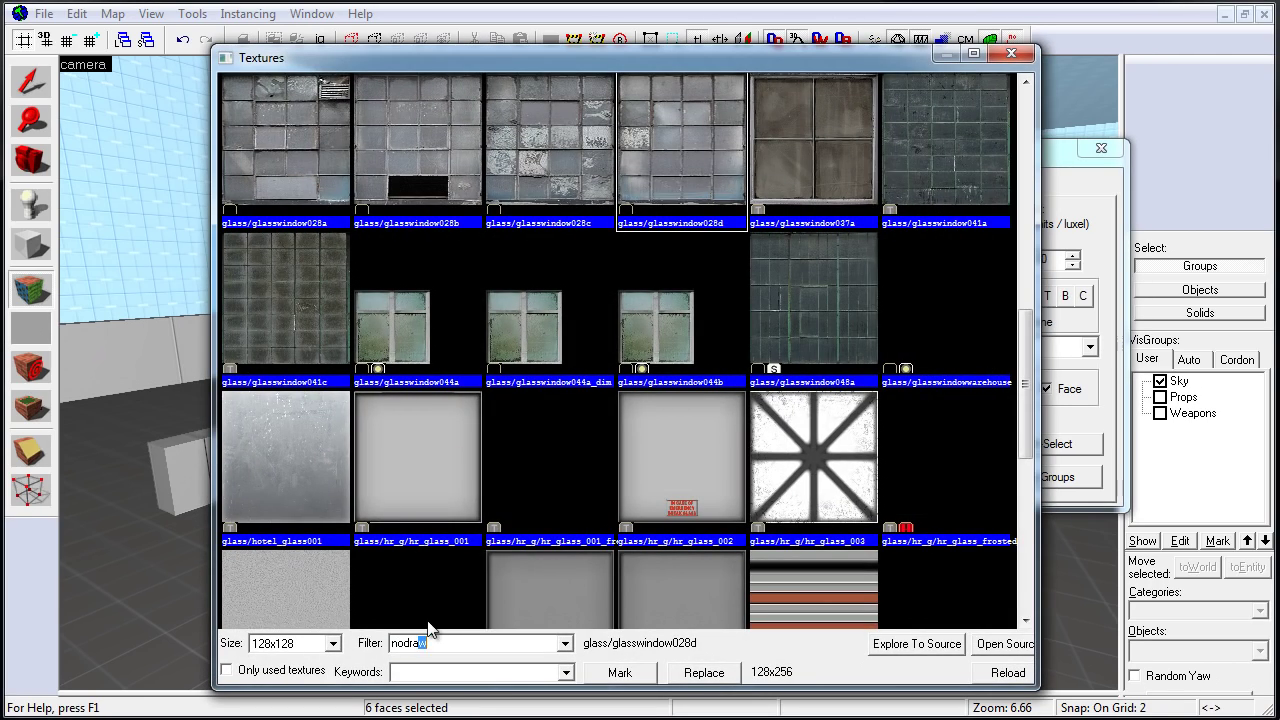
text(w)
double_click(300, 139)
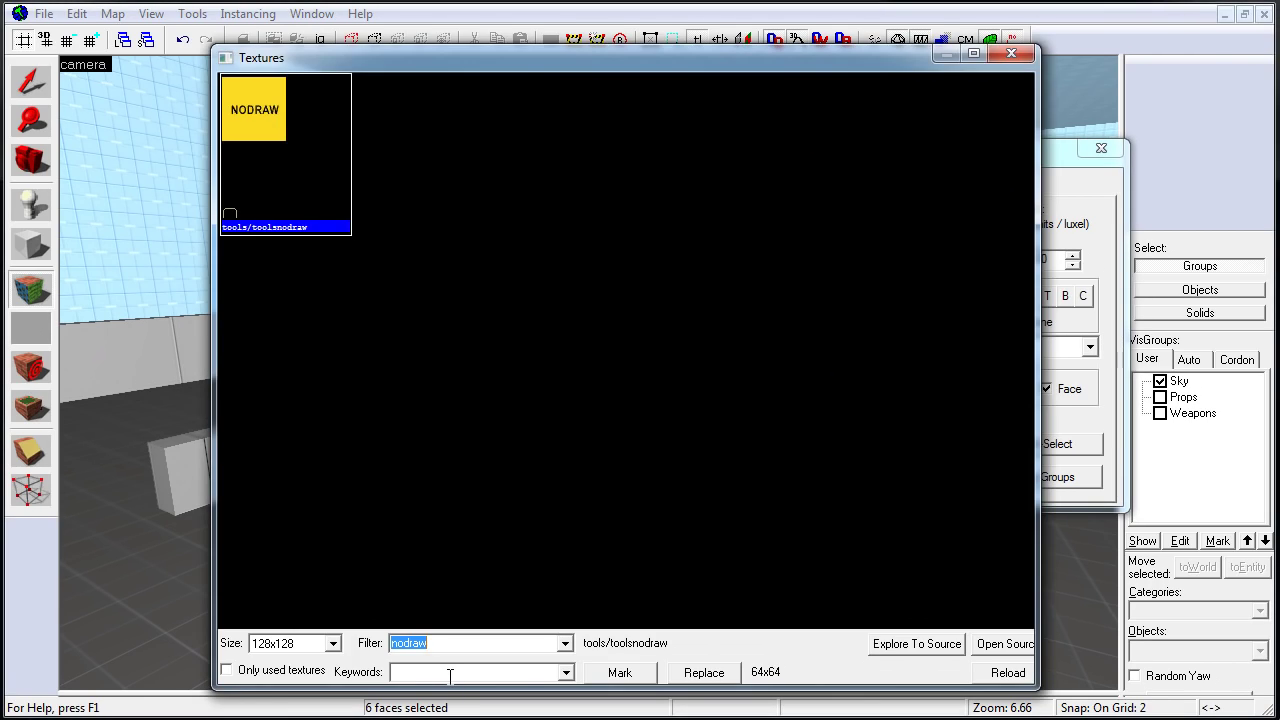
Apply glass/urban_glass_03 to the pane's front face and fit the texture to that face
text(glass)
scroll(770, 339, down, 5)
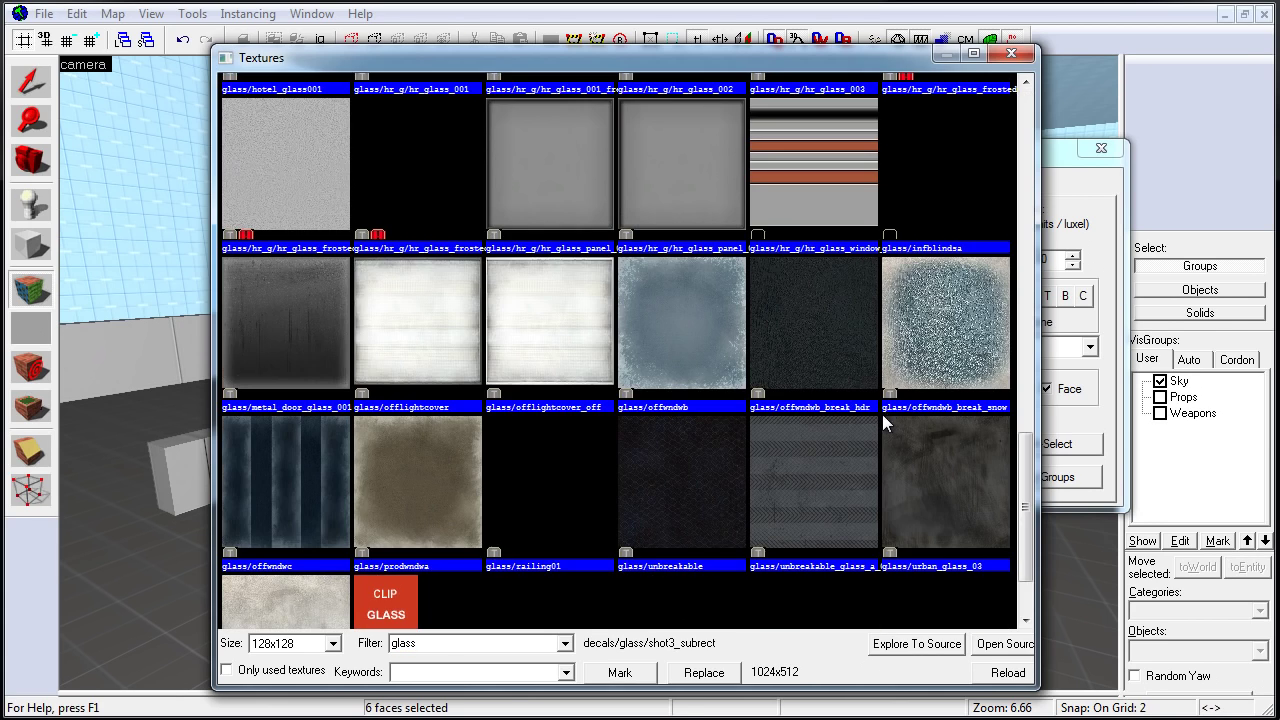
double_click(918, 435)
click(532, 354)
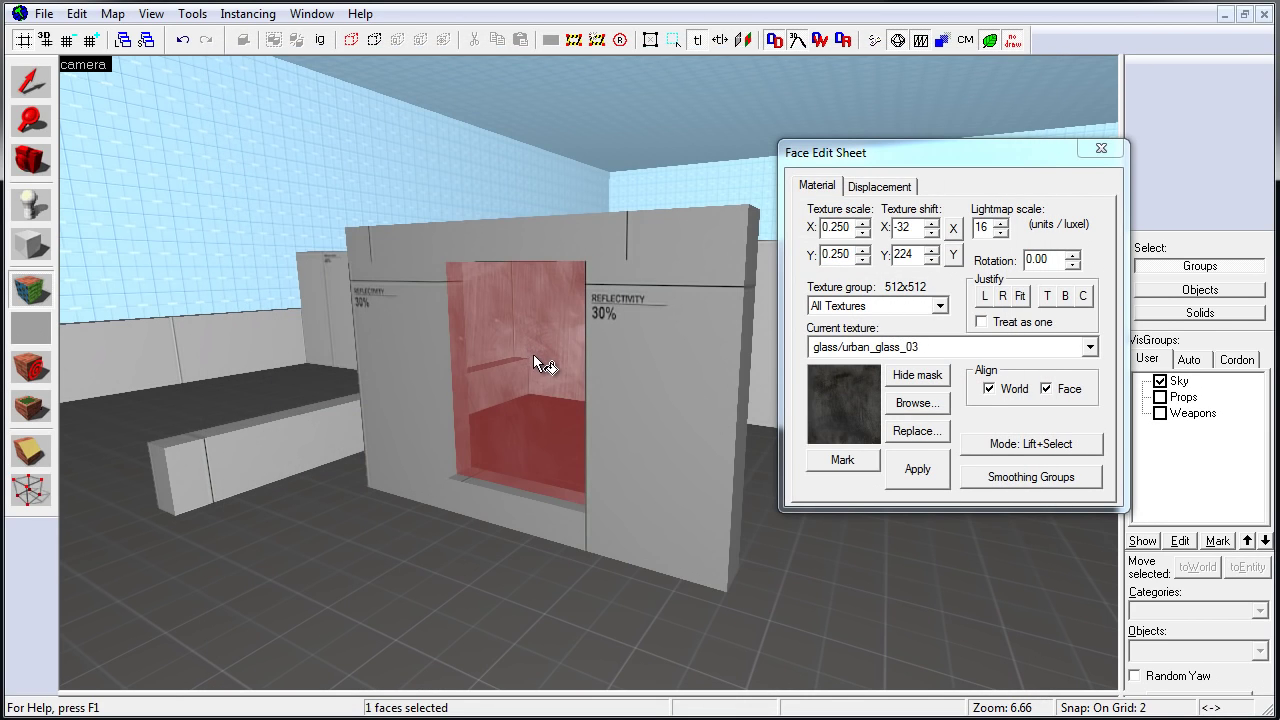
click(1020, 296)
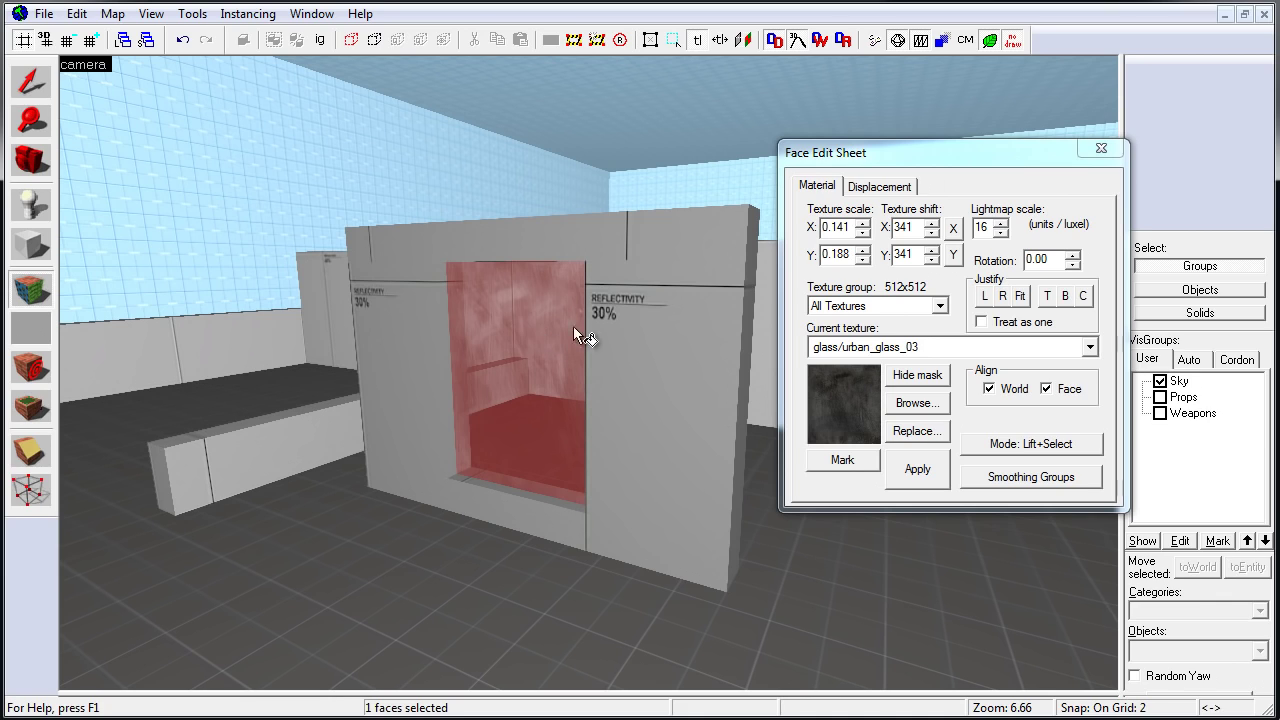
click(1101, 148)
Tie the glass pane to an entity of class func_breakable, apply it and deselect the pane
click(559, 327)
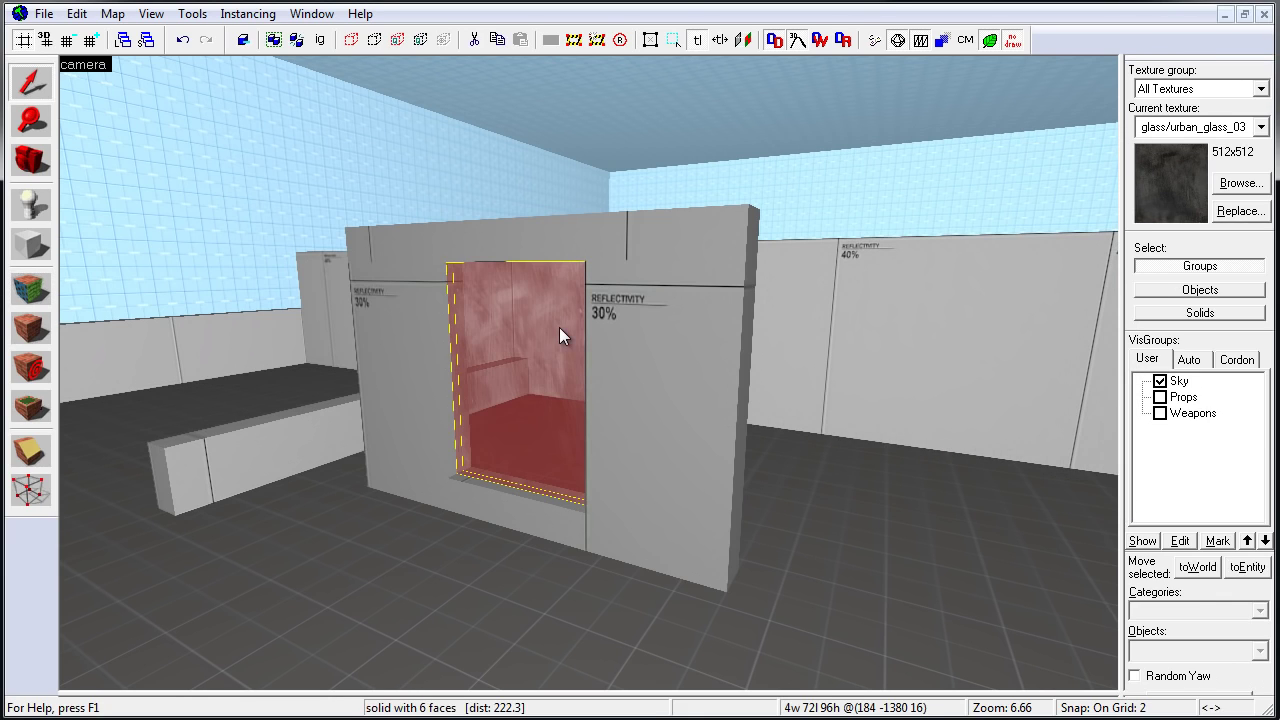
click(1247, 567)
click(450, 193)
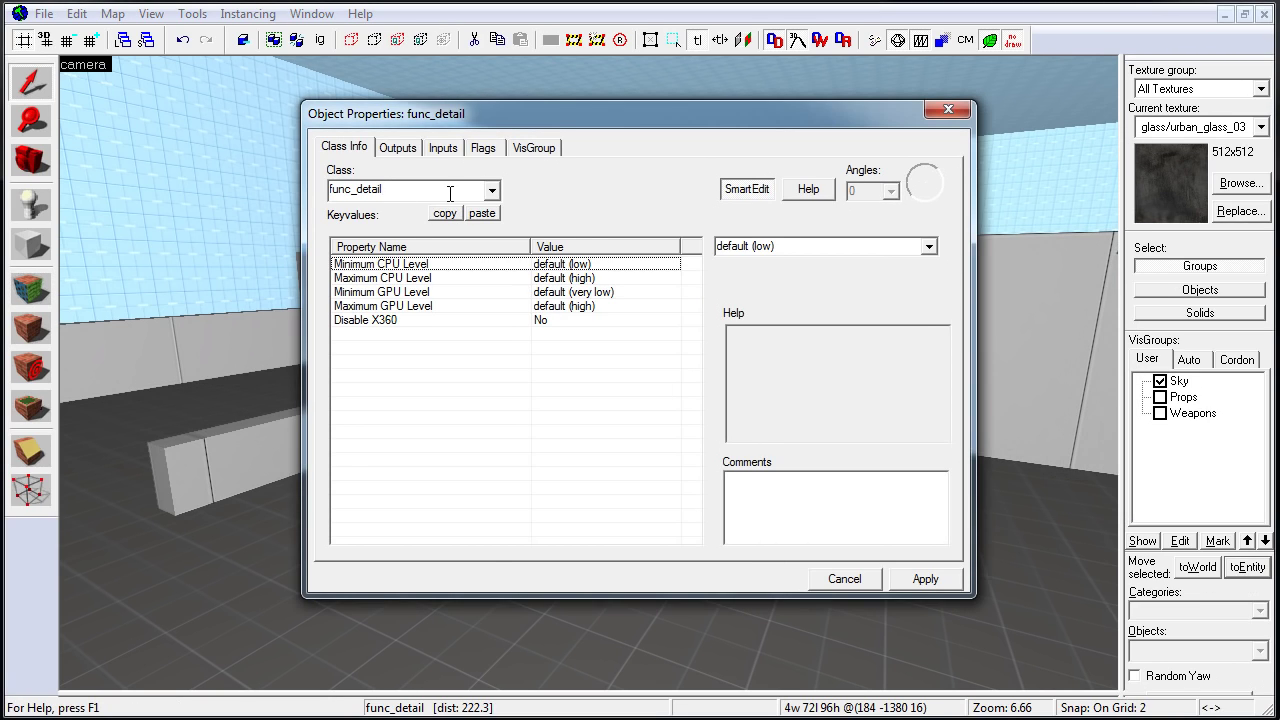
double_click(450, 193)
text(break)
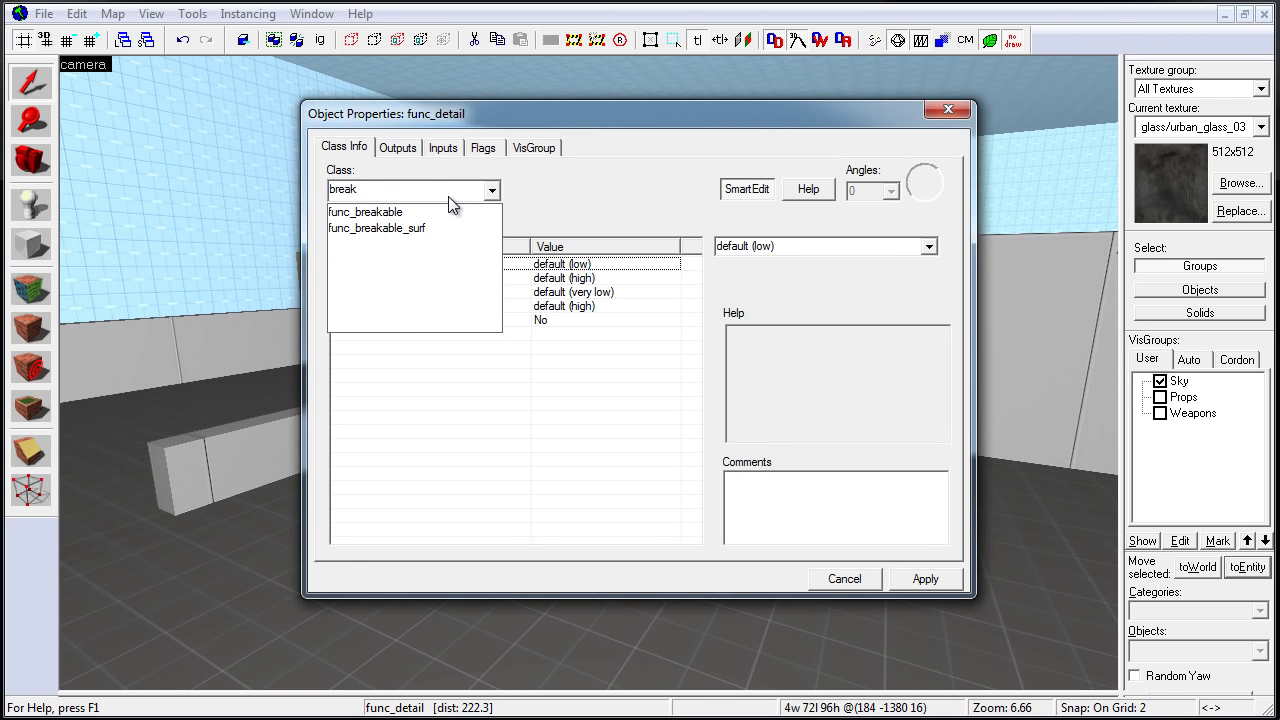
click(452, 207)
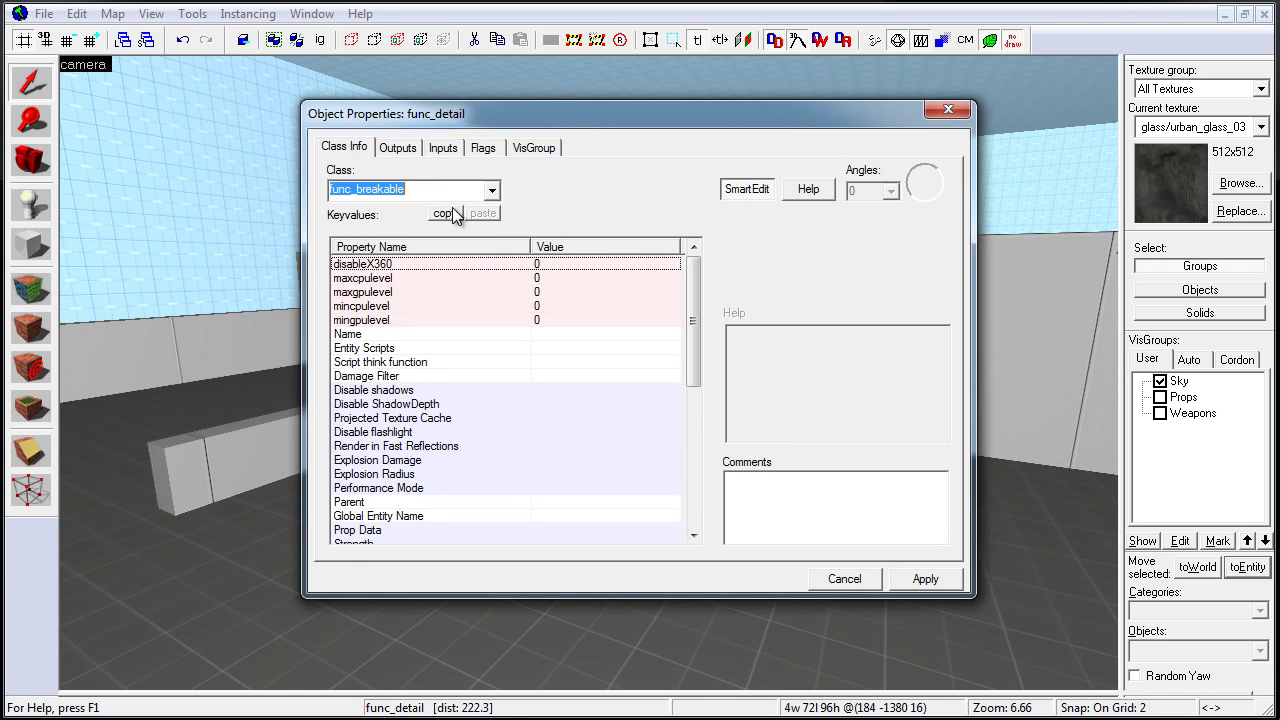
click(935, 580)
click(946, 109)
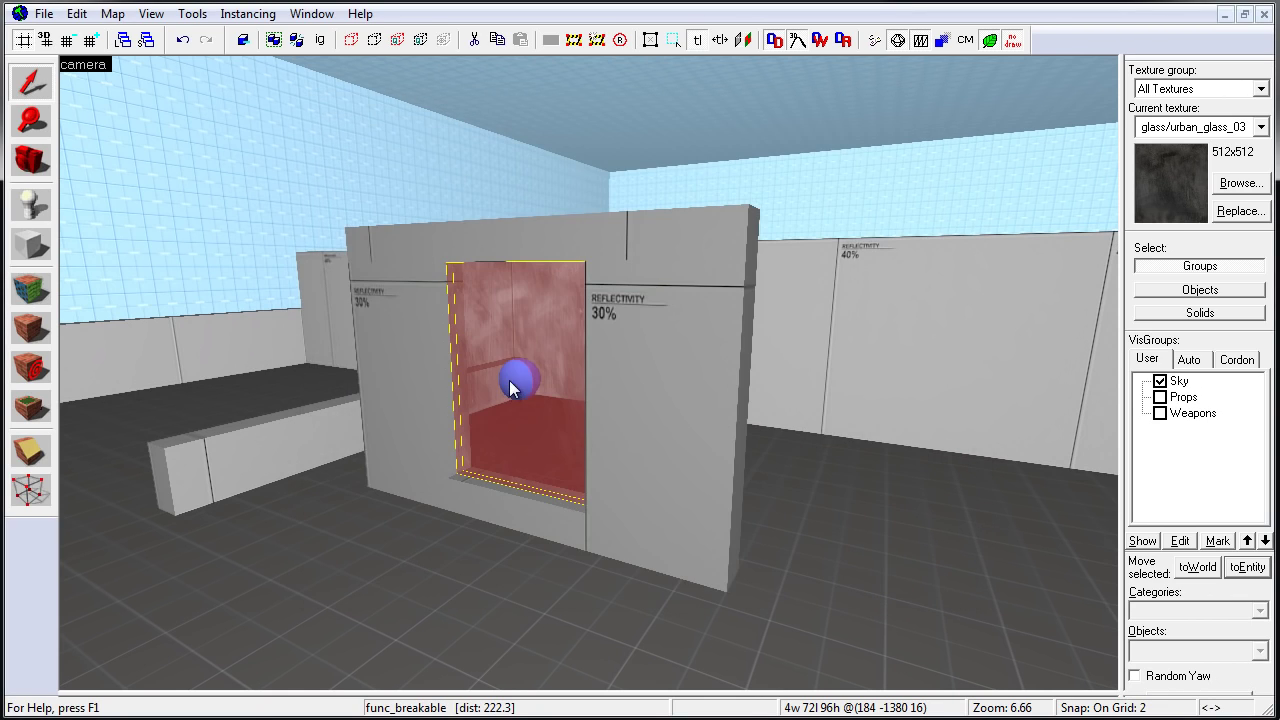
key(Escape)
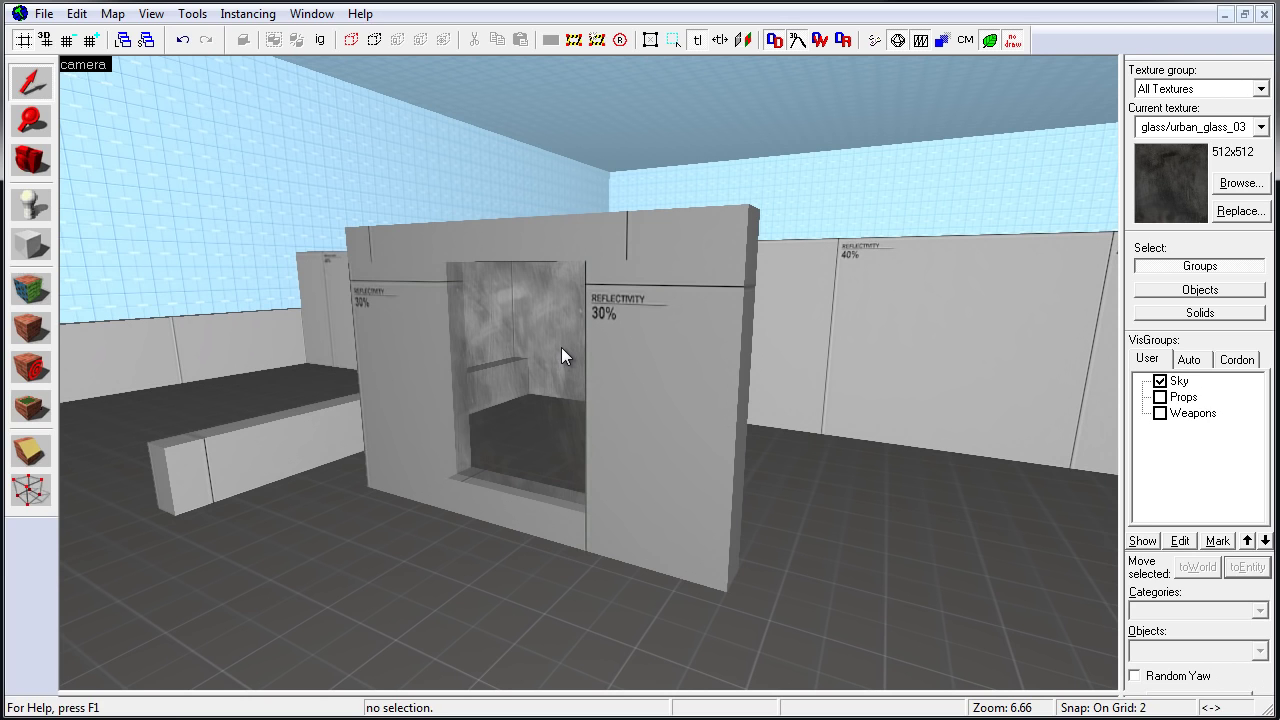
Copy the second wall's left section into its window opening and resize it to a pane 2 units wide and 72 long
key(z)
key(d)
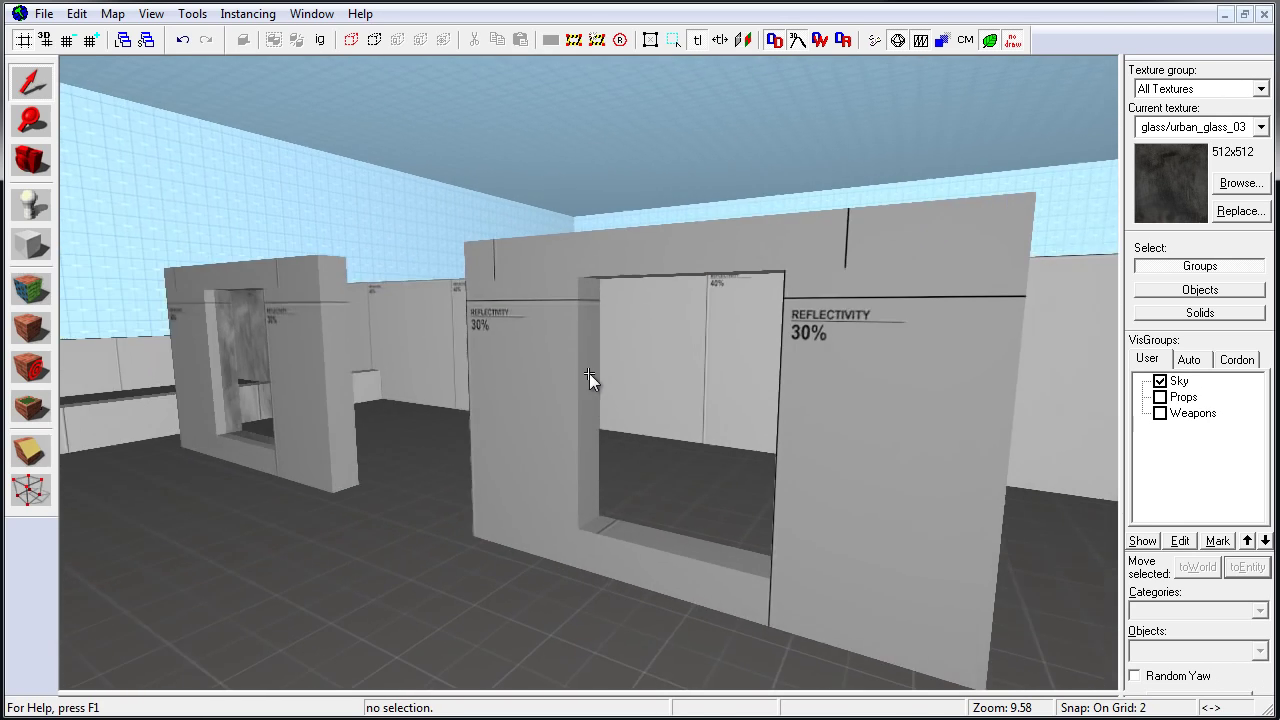
key(z)
click(589, 373)
key(shift+z)
key(shift+z)
scroll(617, 534, up, 8)
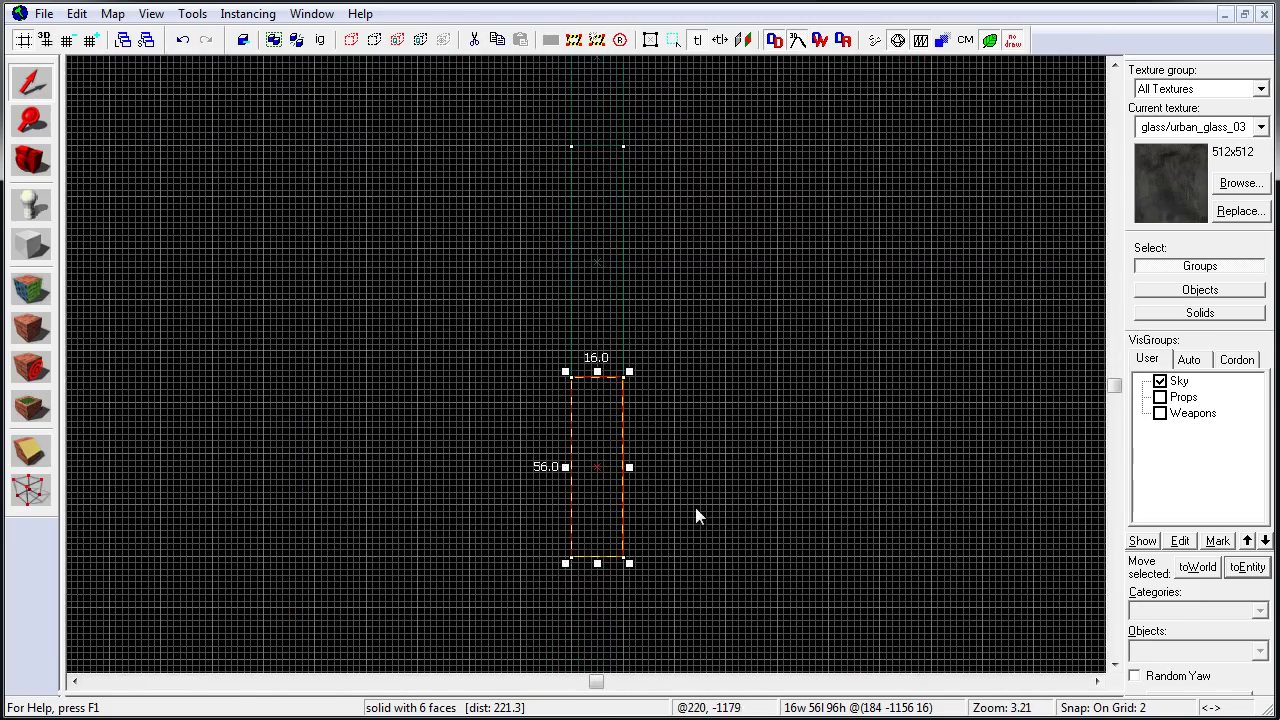
drag(606, 479, 623, 281)
drag(640, 428, 591, 476)
scroll(580, 254, up, 4)
key(shift+z)
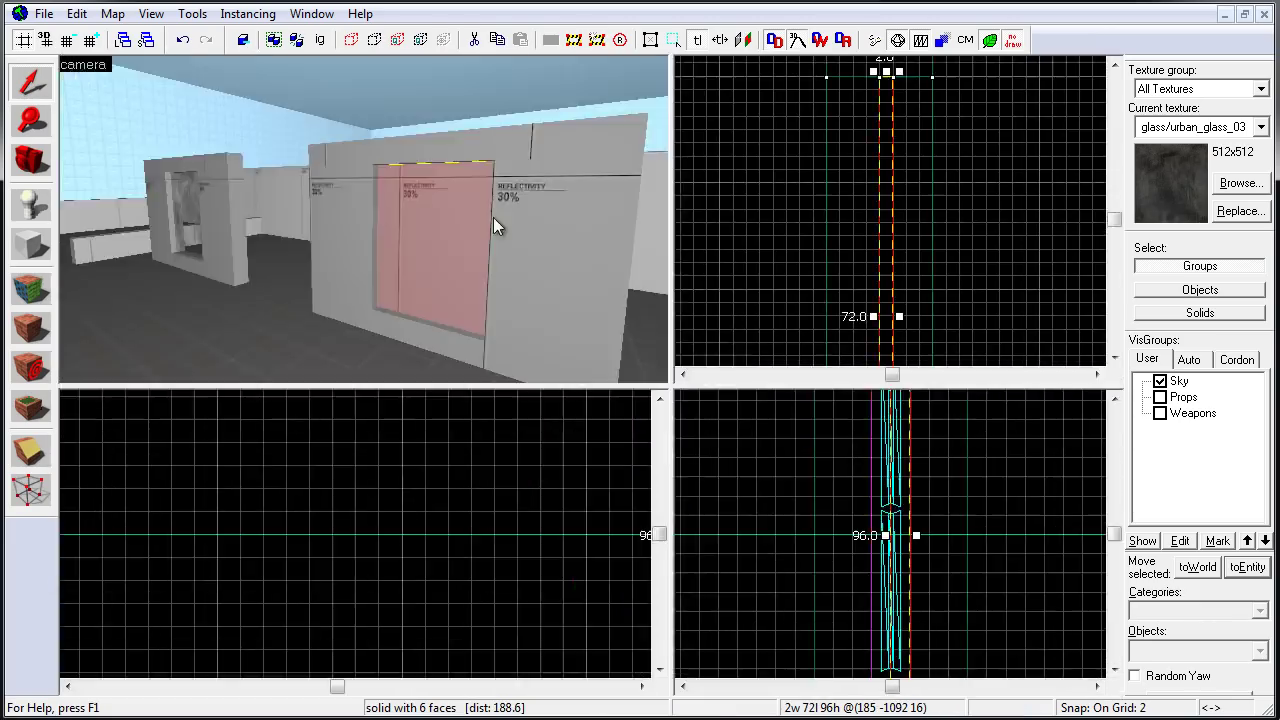
key(shift+z)
Apply the tools/toolsnodraw texture to the second window's pane and return to object selection
key(shift+a)
click(589, 375)
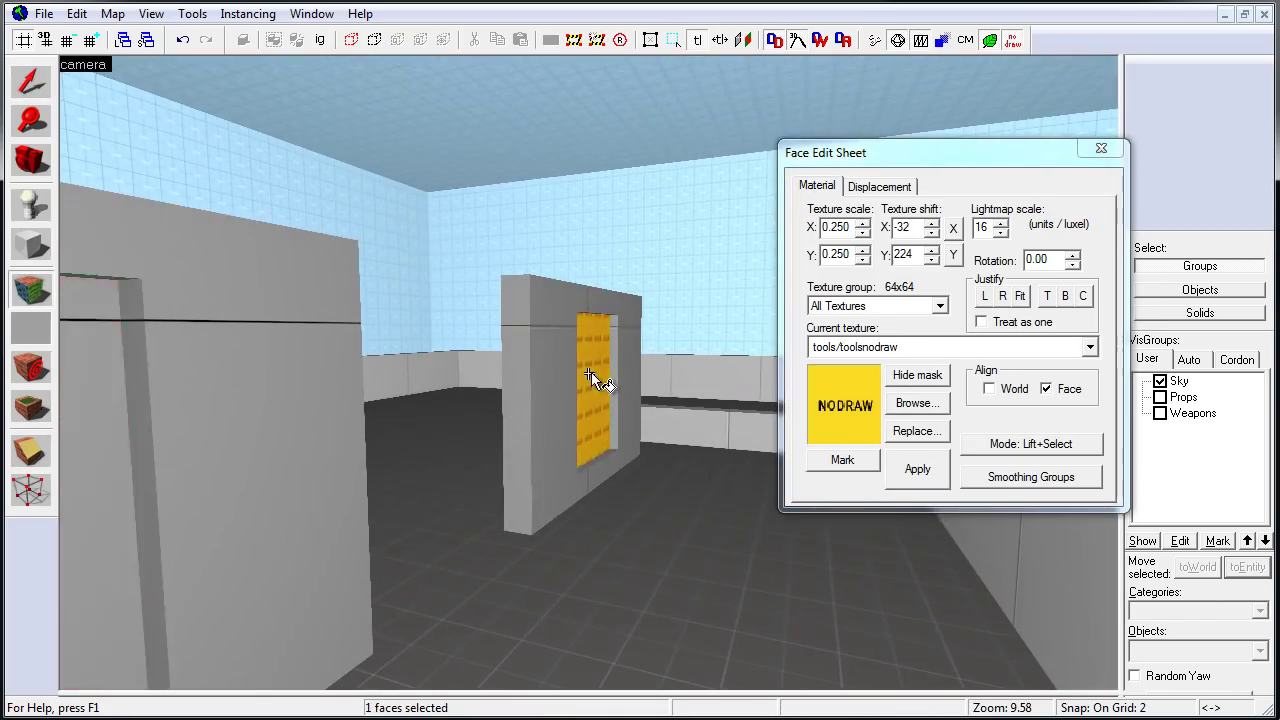
right_click(589, 375)
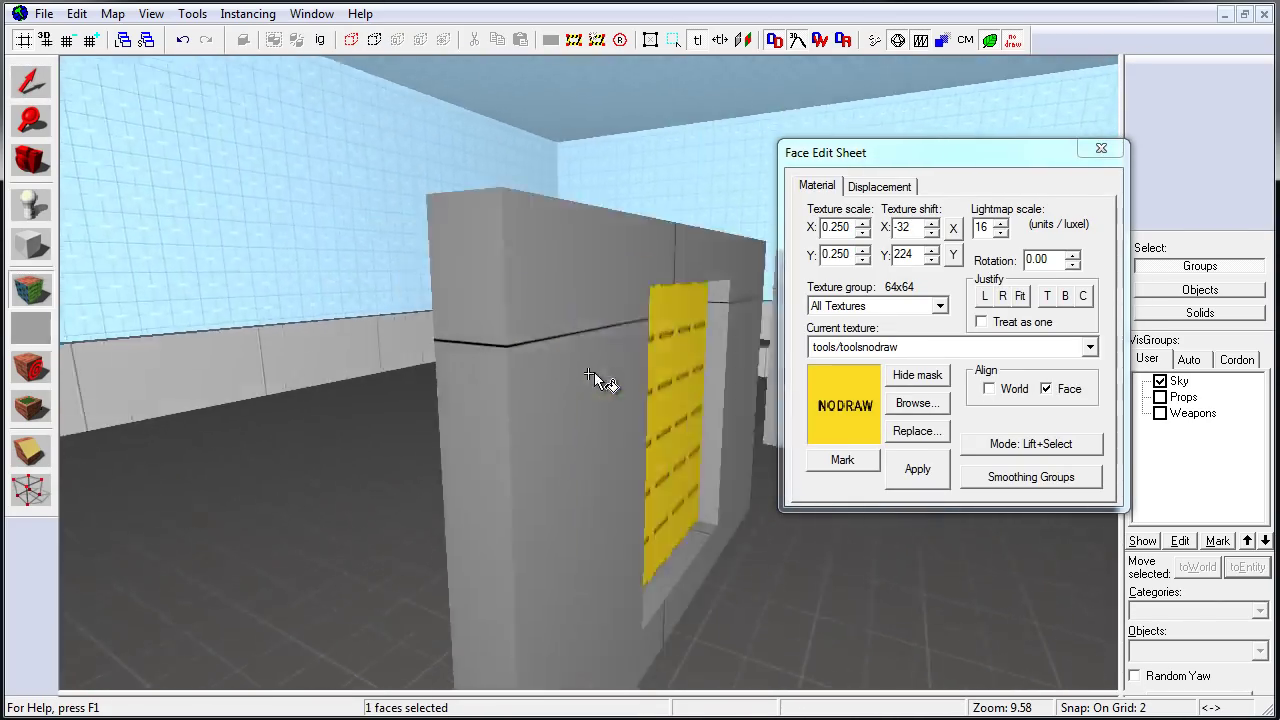
scroll(590, 375, up, 3)
key(shift+s)
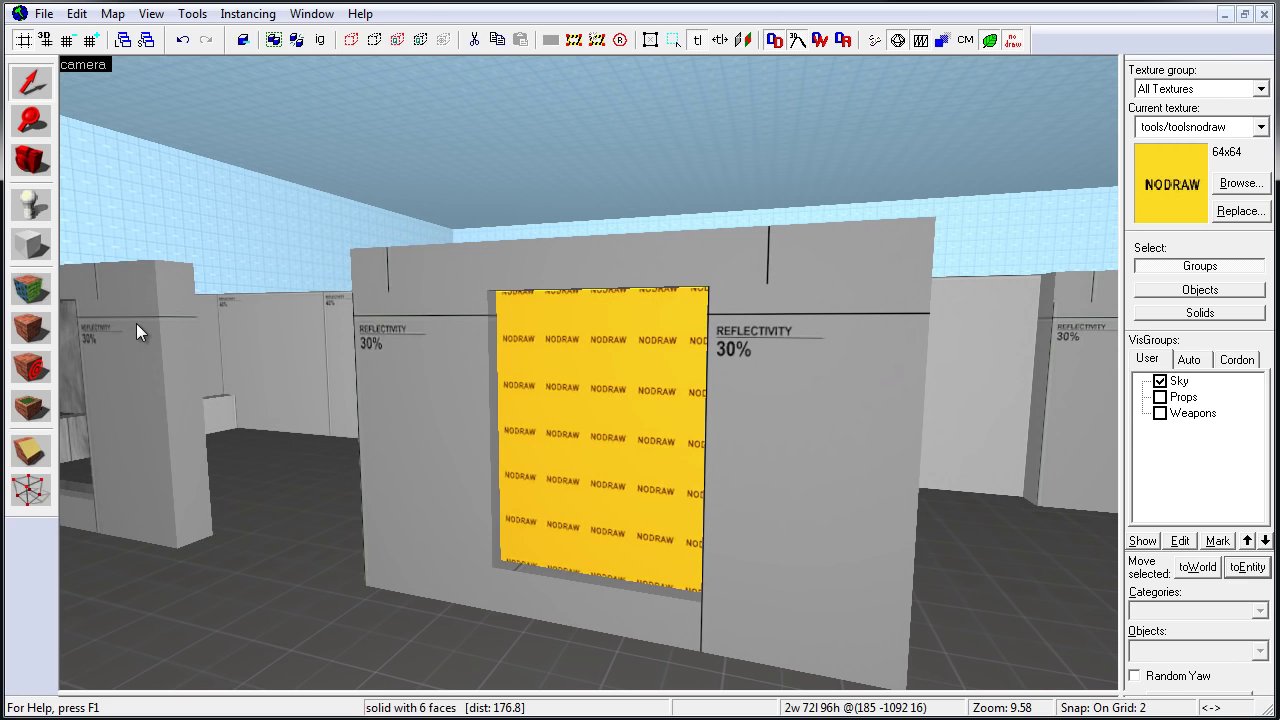
Tie the second pane to an entity of class func_breakable_surf and apply it
key(ctrl+t)
click(491, 189)
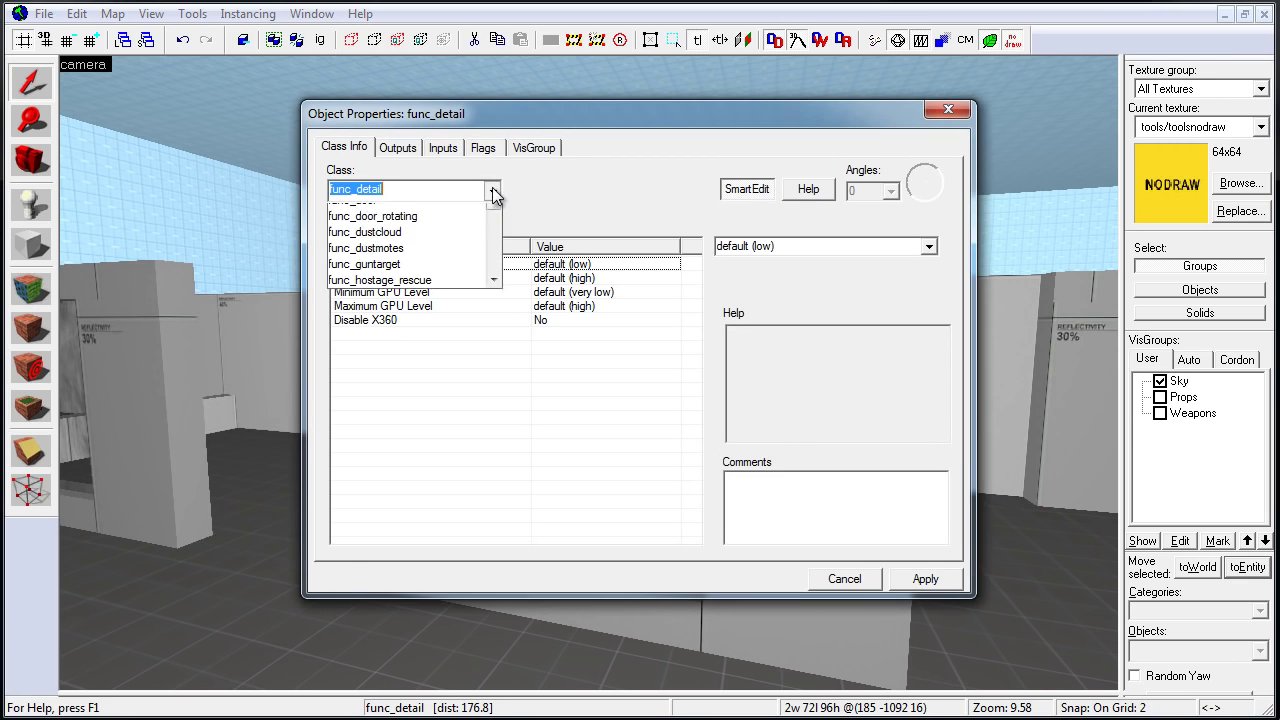
click(446, 207)
text(break)
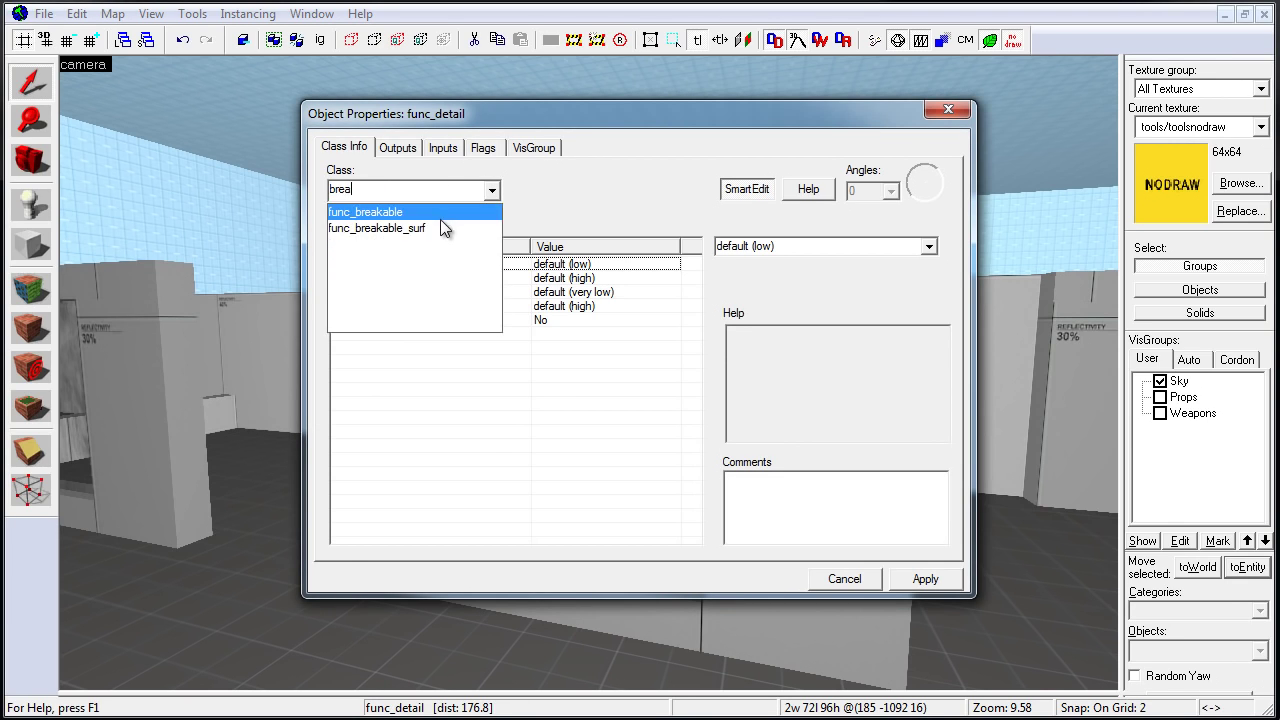
click(439, 226)
click(955, 578)
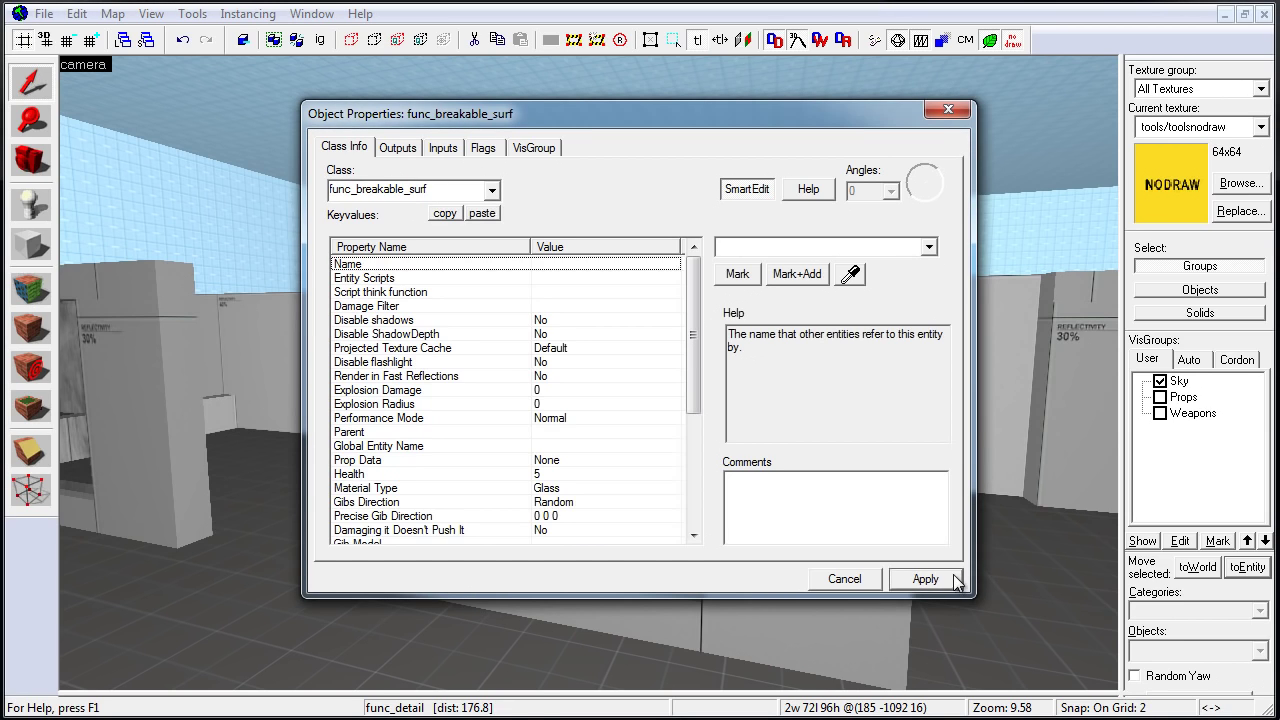
click(945, 111)
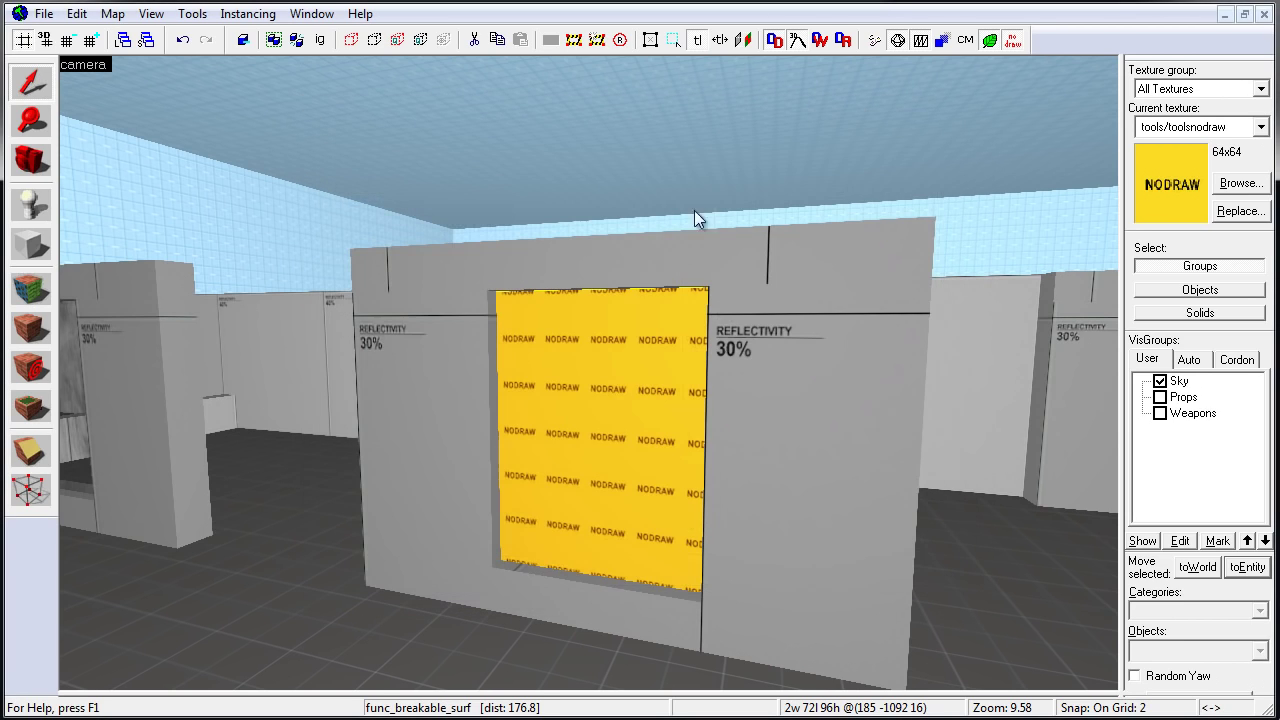
Apply the glass/prodwndwa texture to the front face of the func_breakable_surf pane, fit it to the face and return to object selection
key(shift+a)
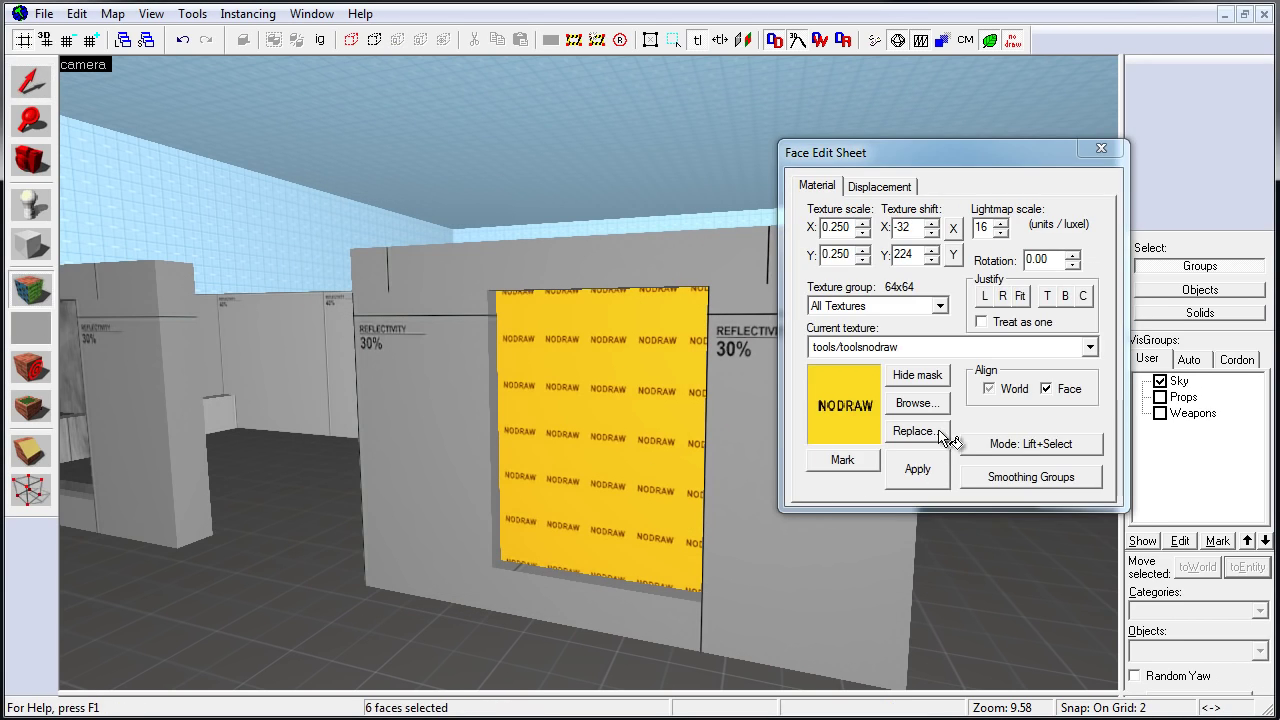
click(835, 400)
click(432, 403)
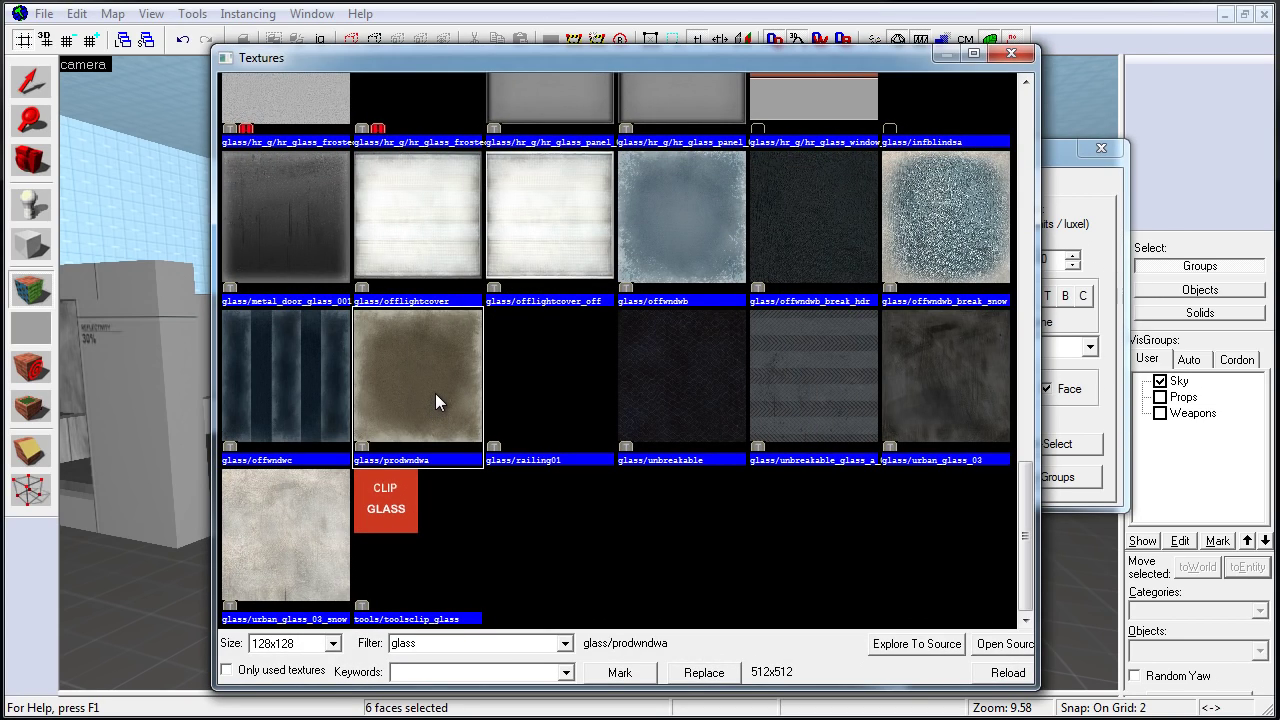
double_click(435, 403)
click(672, 397)
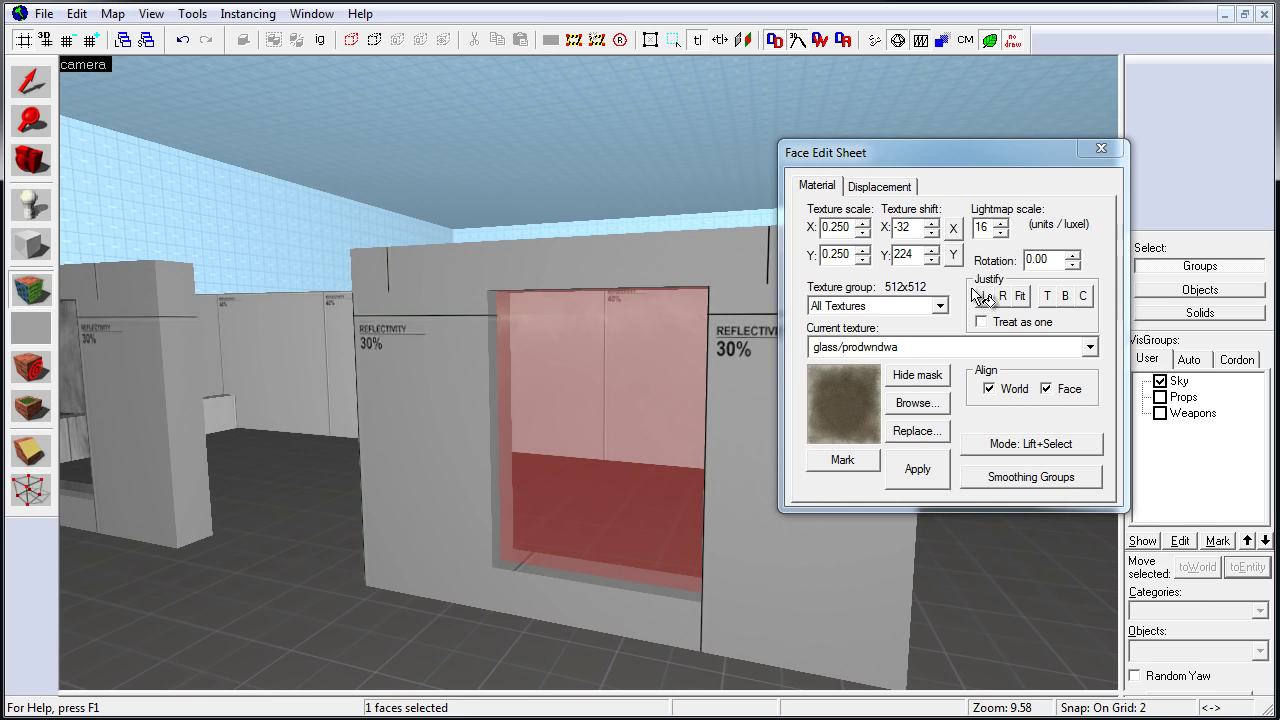
click(1019, 295)
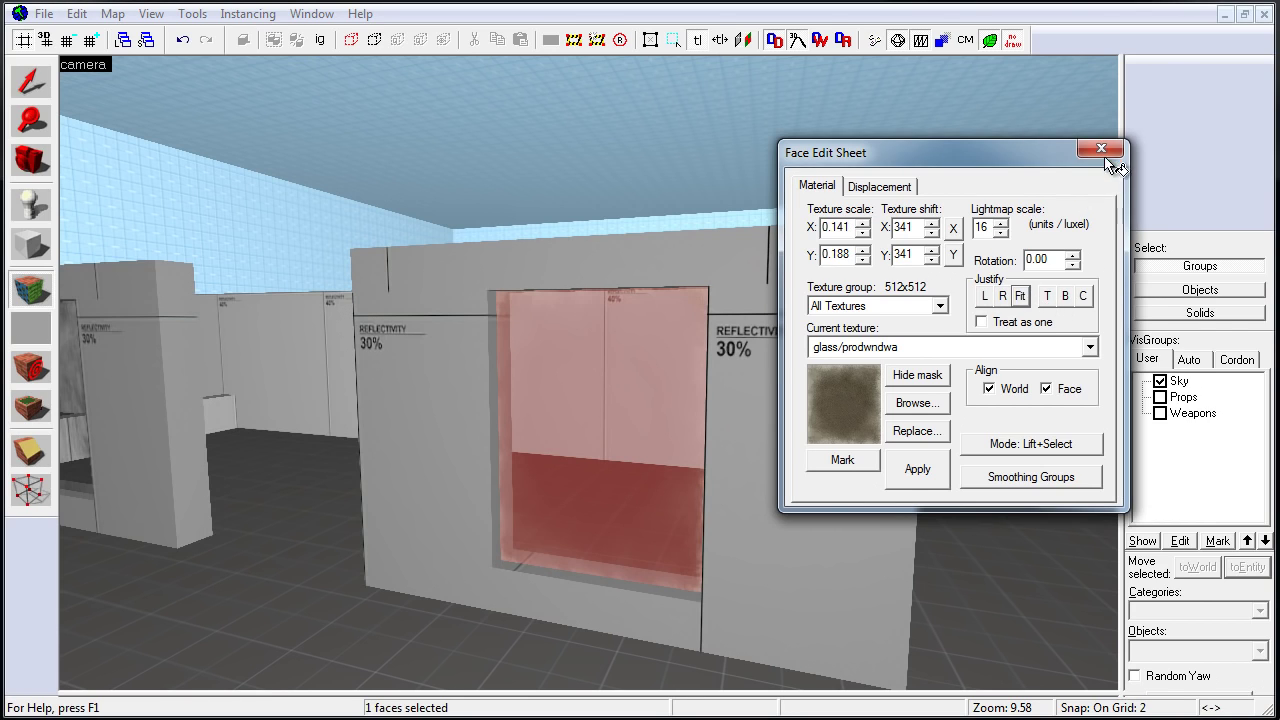
click(1102, 151)
click(607, 459)
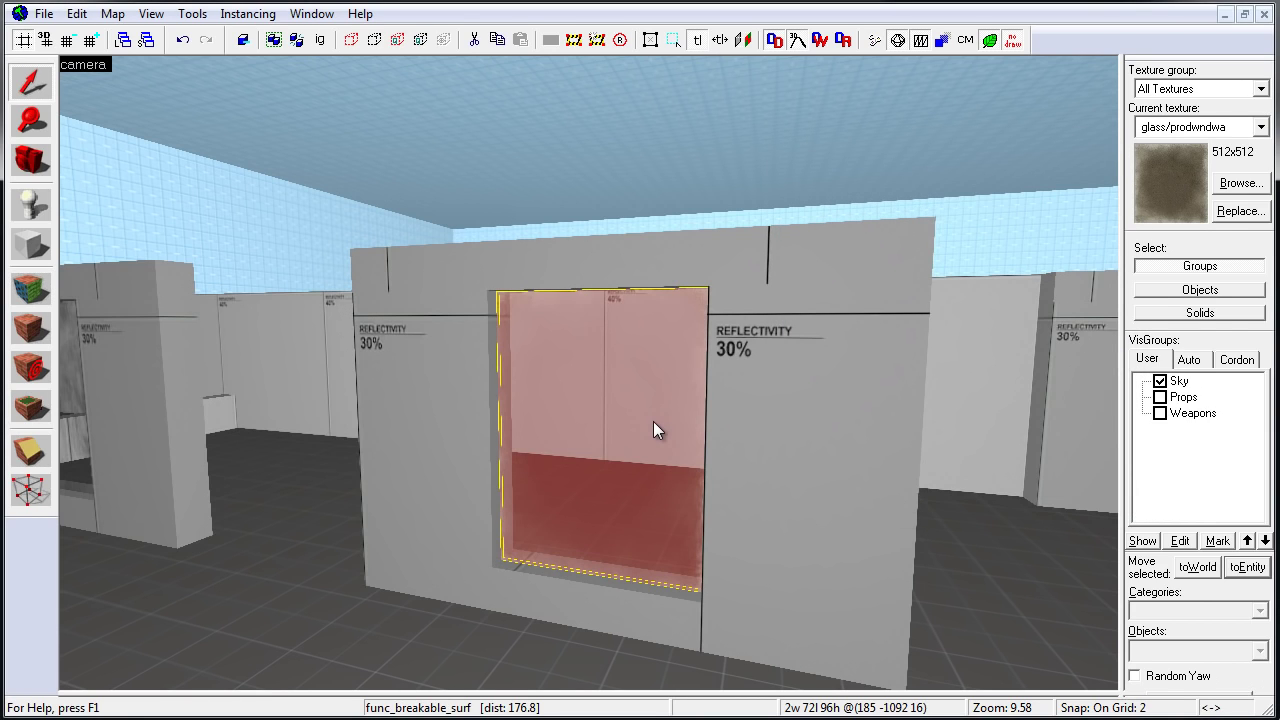
Copy the third wall's left section into its window opening and resize it to a thin pane
key(z)
key(d)
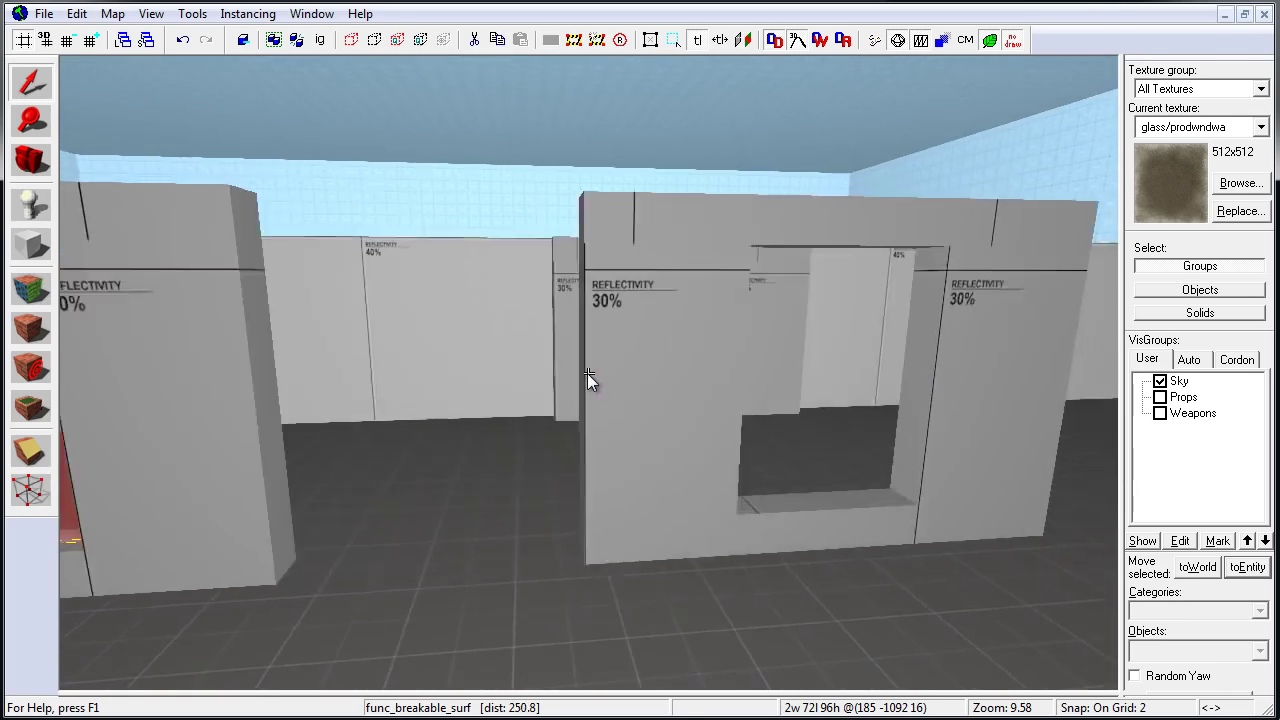
key(z)
click(587, 371)
key(shift+z)
key(shift+z)
key(ctrl+e)
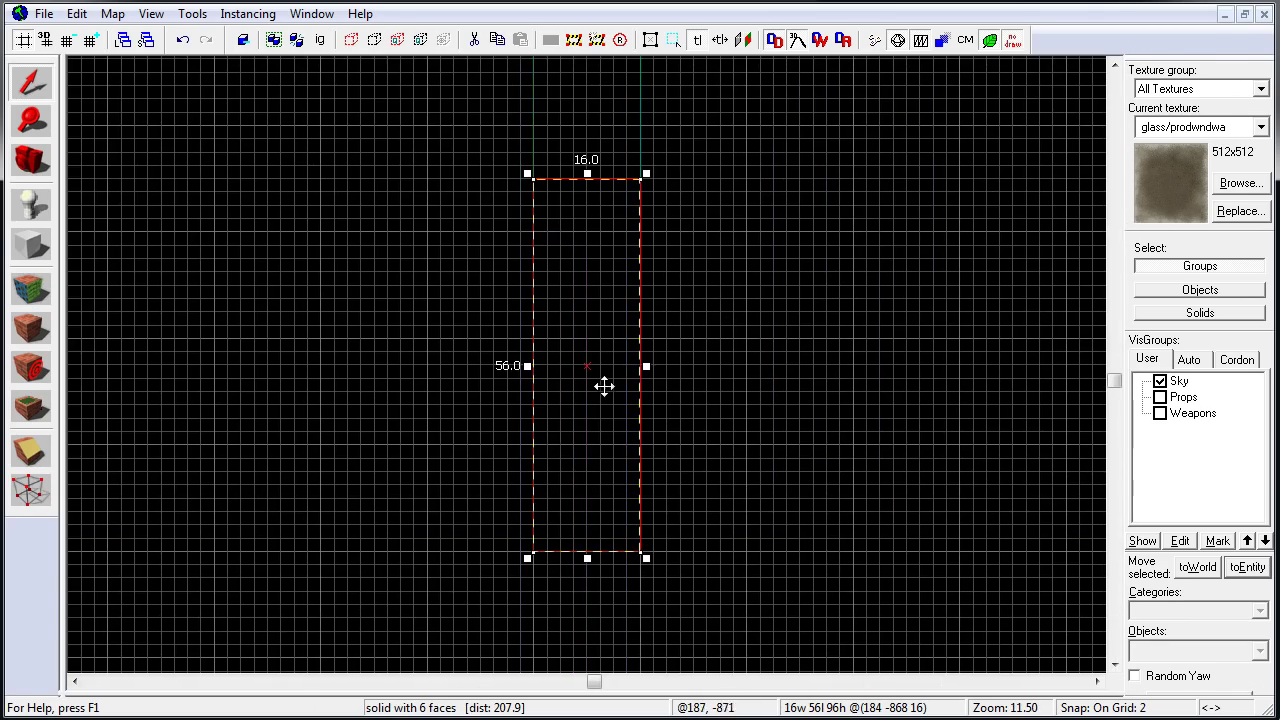
scroll(589, 529, down, 5)
drag(589, 529, 619, 208)
mouse_move(650, 399)
mouse_down()
mouse_move(600, 477)
mouse_move(594, 462)
mouse_up()
key(shift+z)
key(shift+z)
Lift the tools/toolsnodraw texture from an existing pane and apply it to the third window's pane
key(shift+a)
key(z)
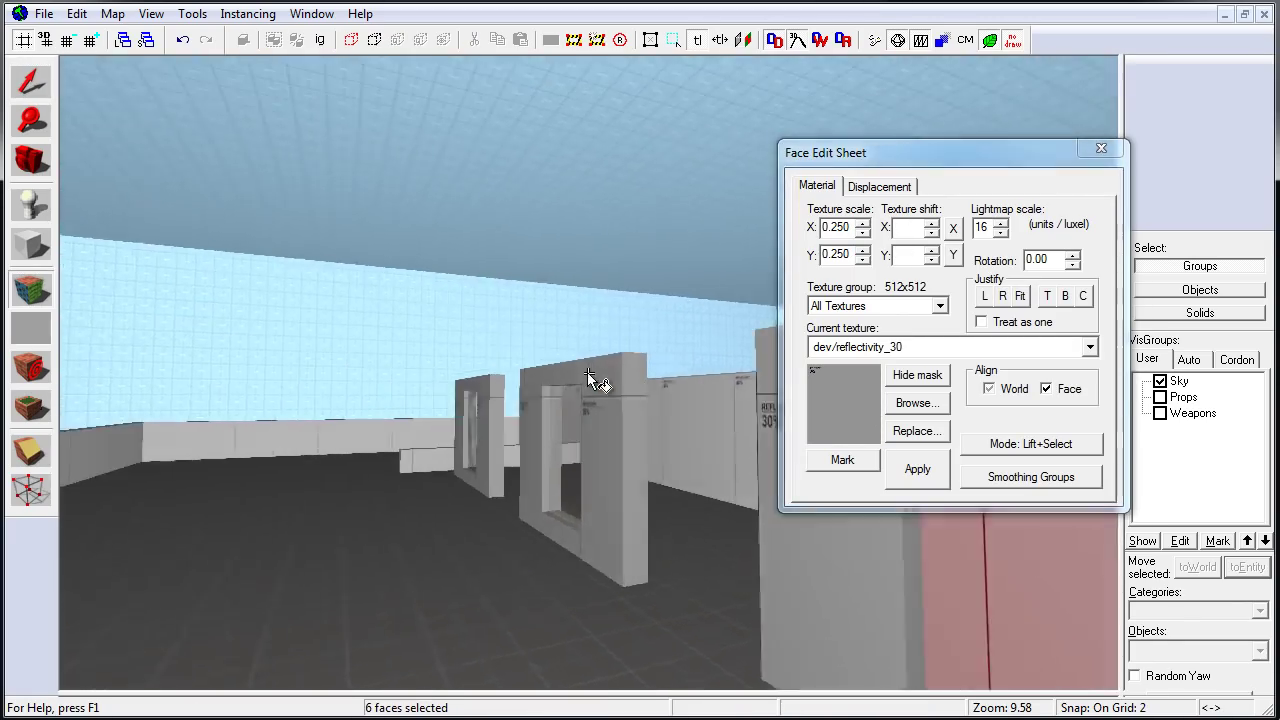
key(a)
key(z)
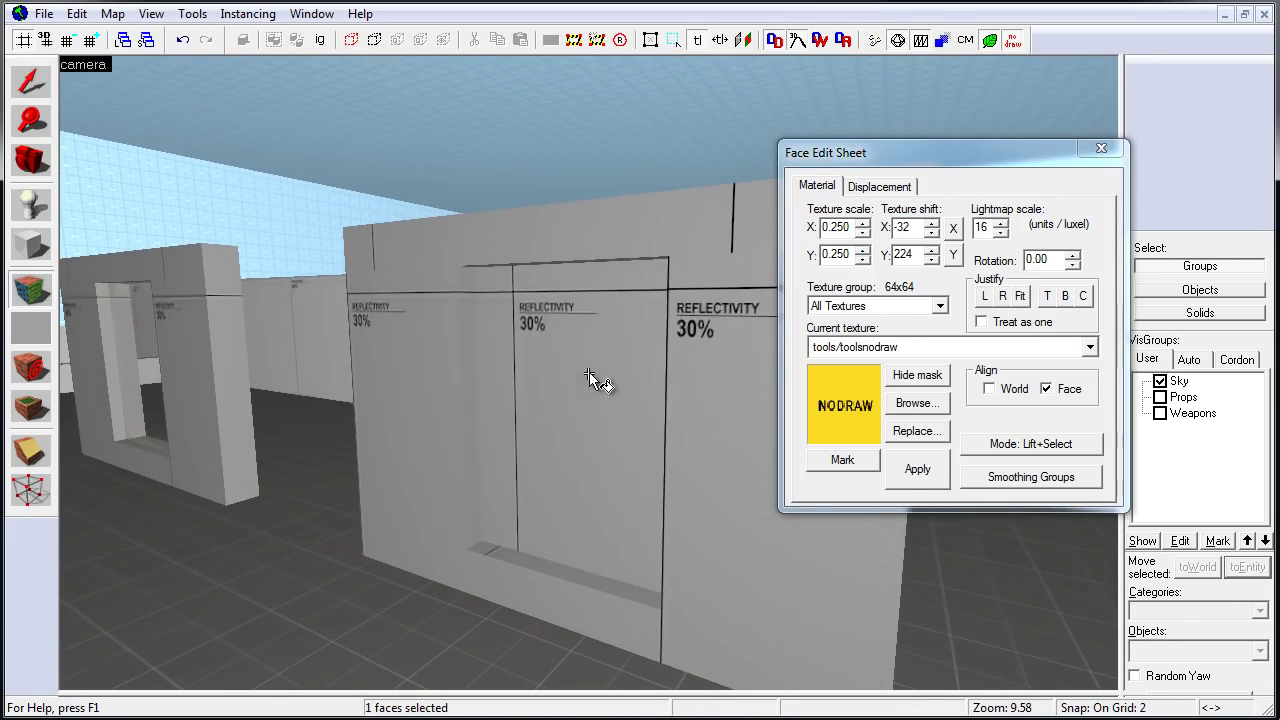
right_click(589, 374)
Apply the glass/unbreakable texture to the front face of the third window's pane and fit it to the face
click(890, 403)
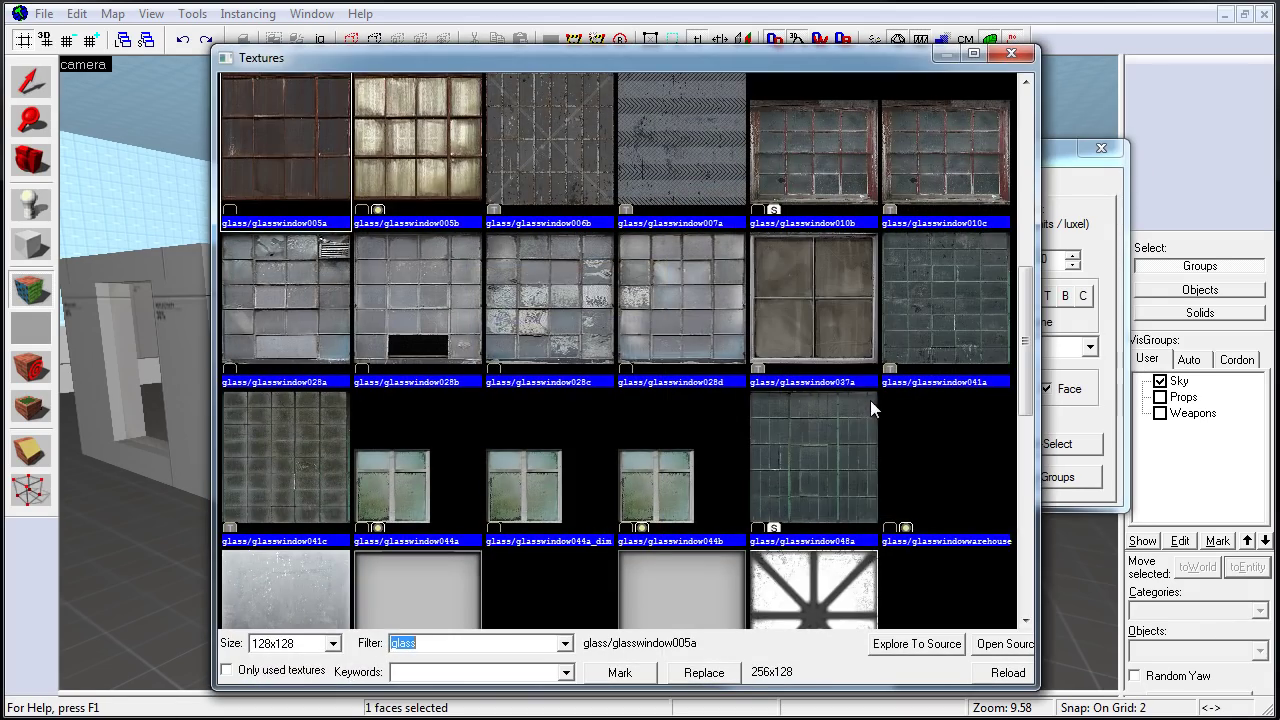
scroll(850, 408, down, 3)
scroll(850, 408, down, 3)
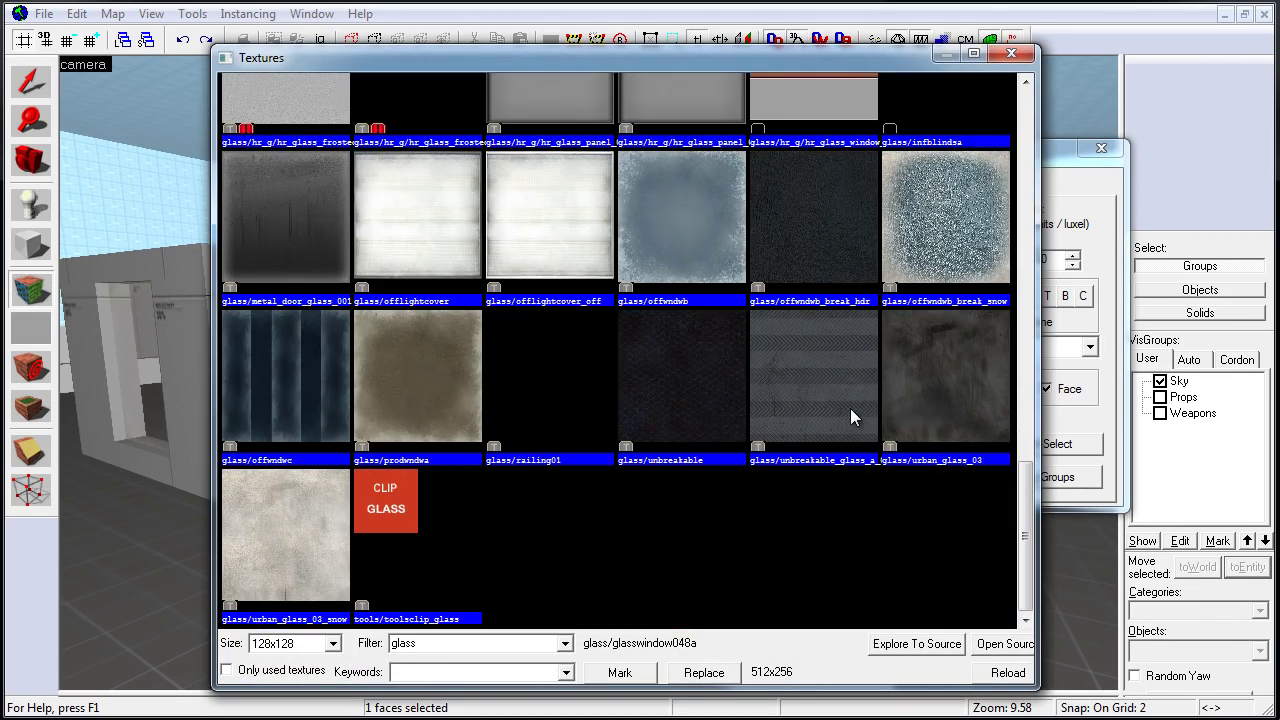
double_click(704, 380)
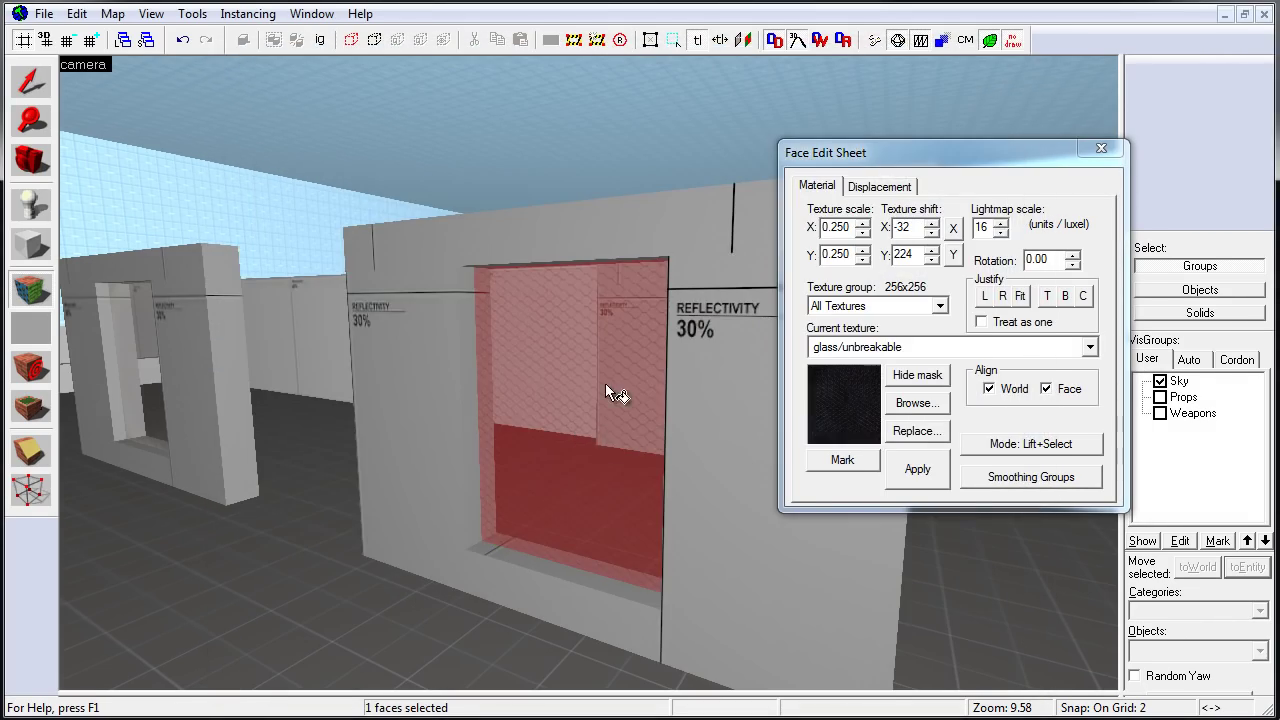
click(1021, 297)
Apply glass/unbreakable to the back face of the third window's pane and fit it to the face
key(z)
key(w)
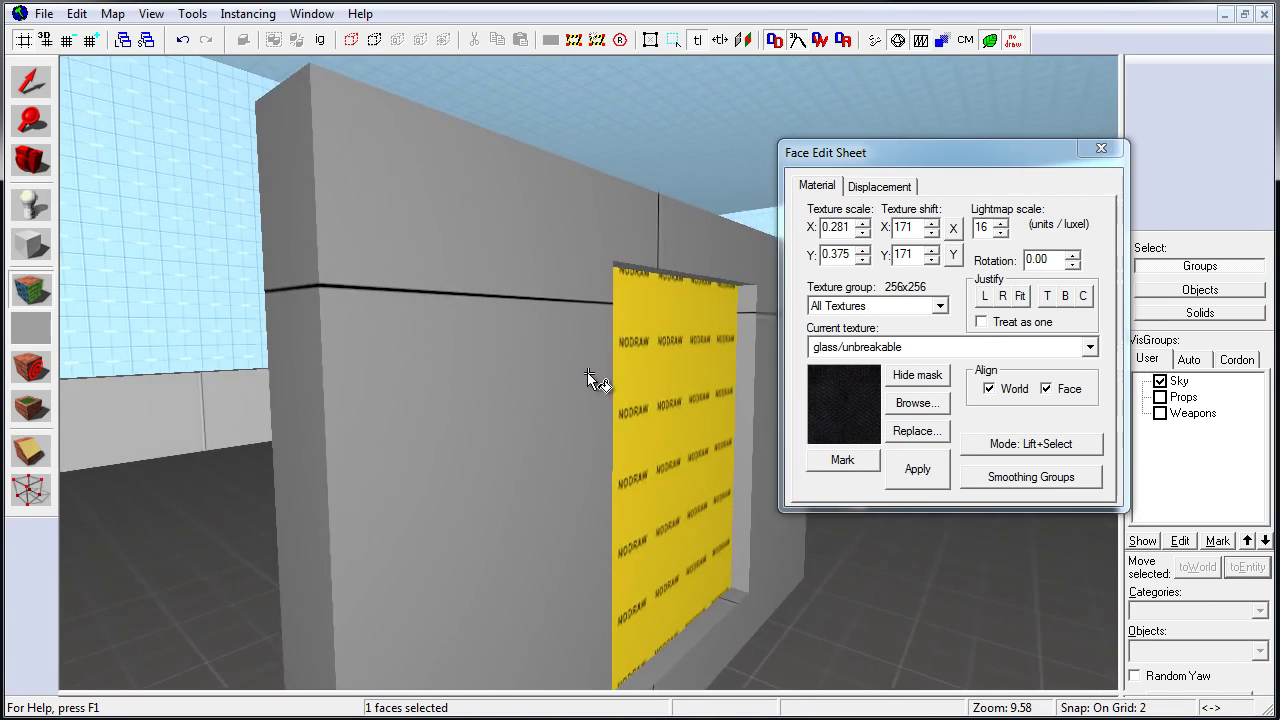
right_click(660, 400)
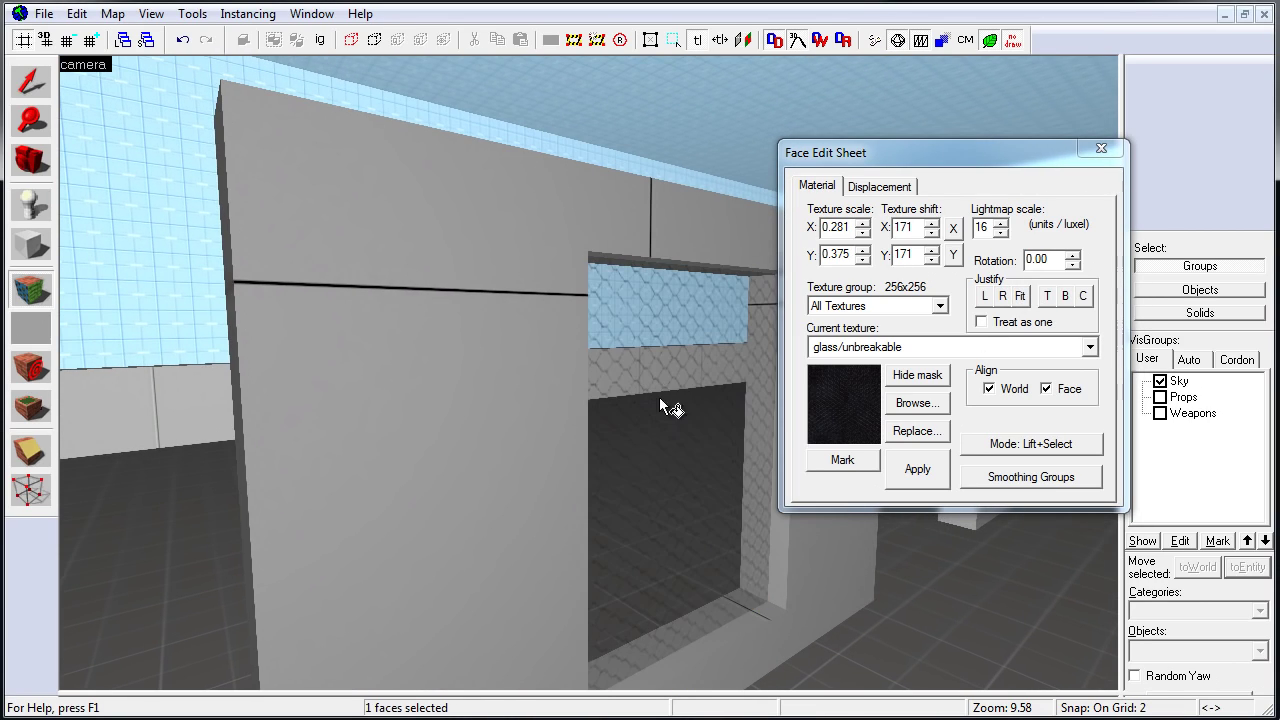
click(1020, 296)
Inspect the glass/glasswindow028d pane and both sides of the neighbouring panes, and leave face editing
key(z)
key(s)
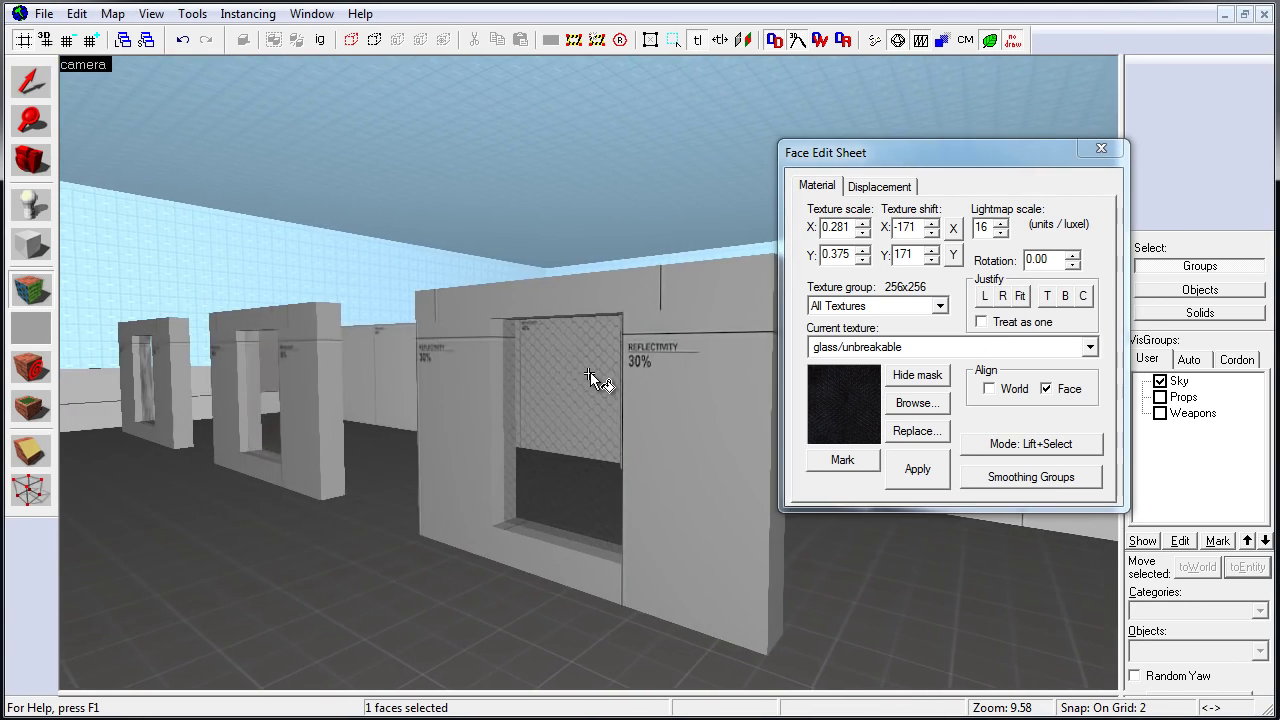
key(a)
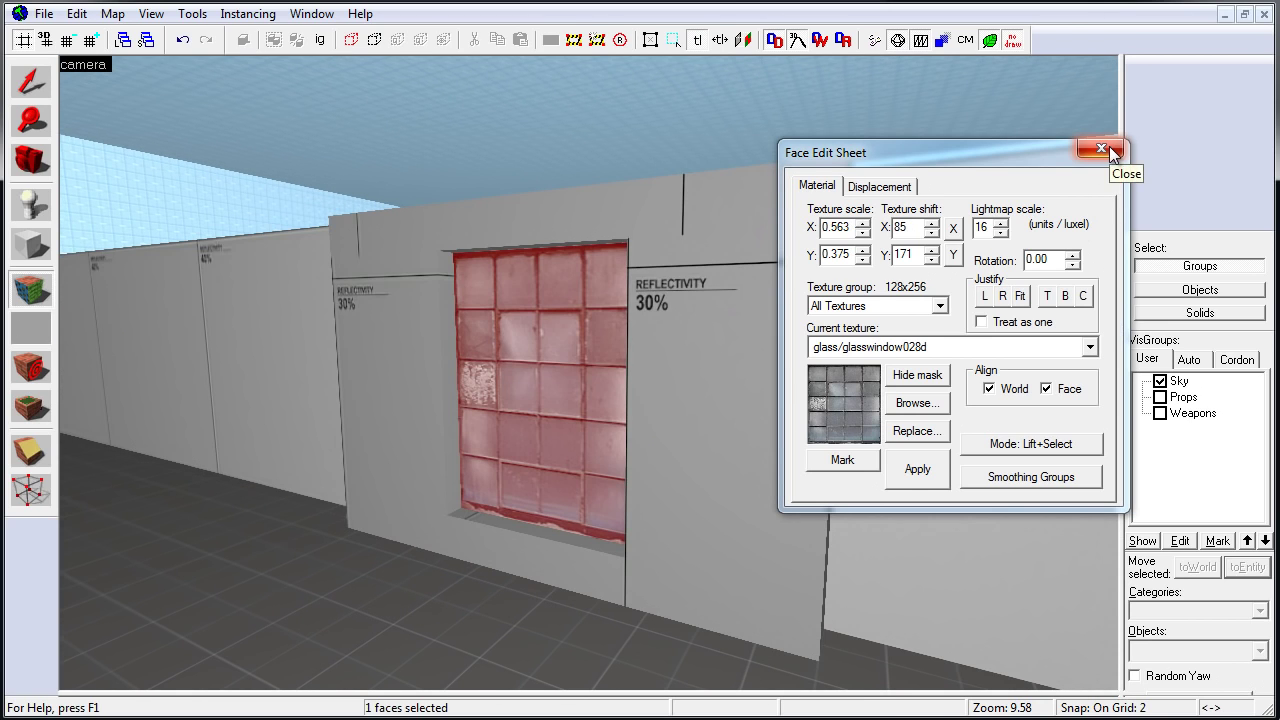
key(z)
key(z)
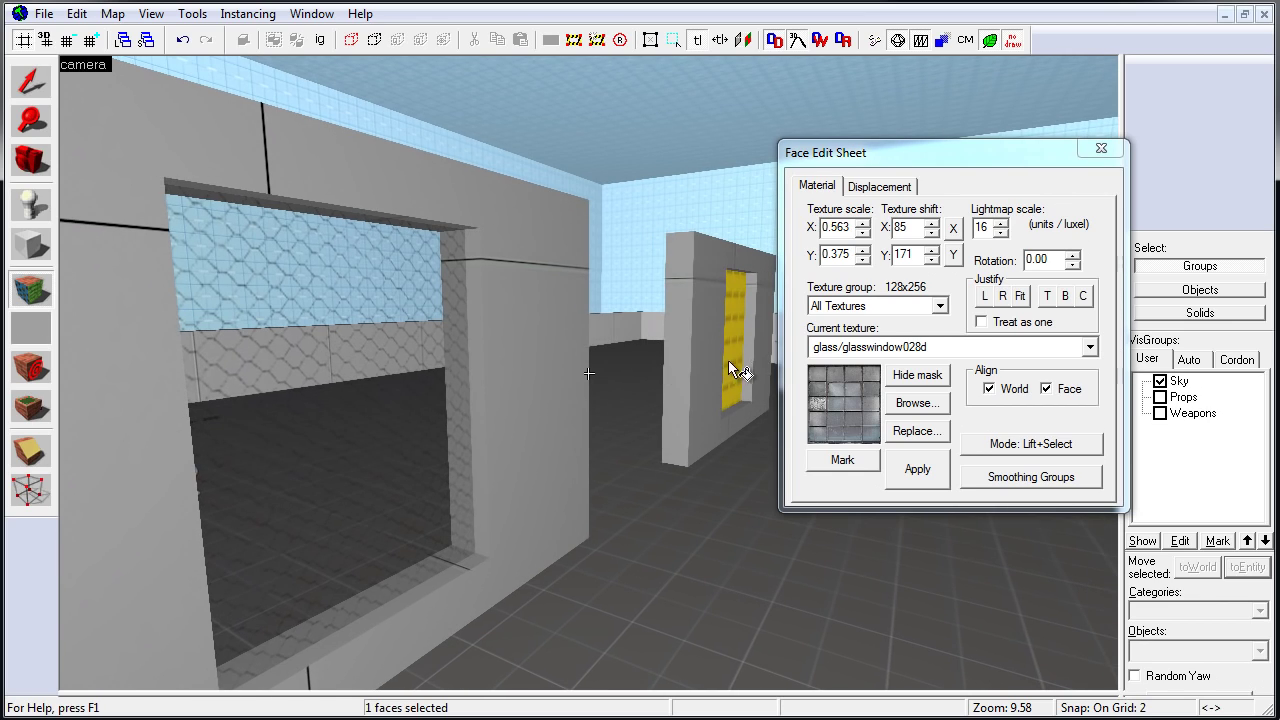
click(745, 356)
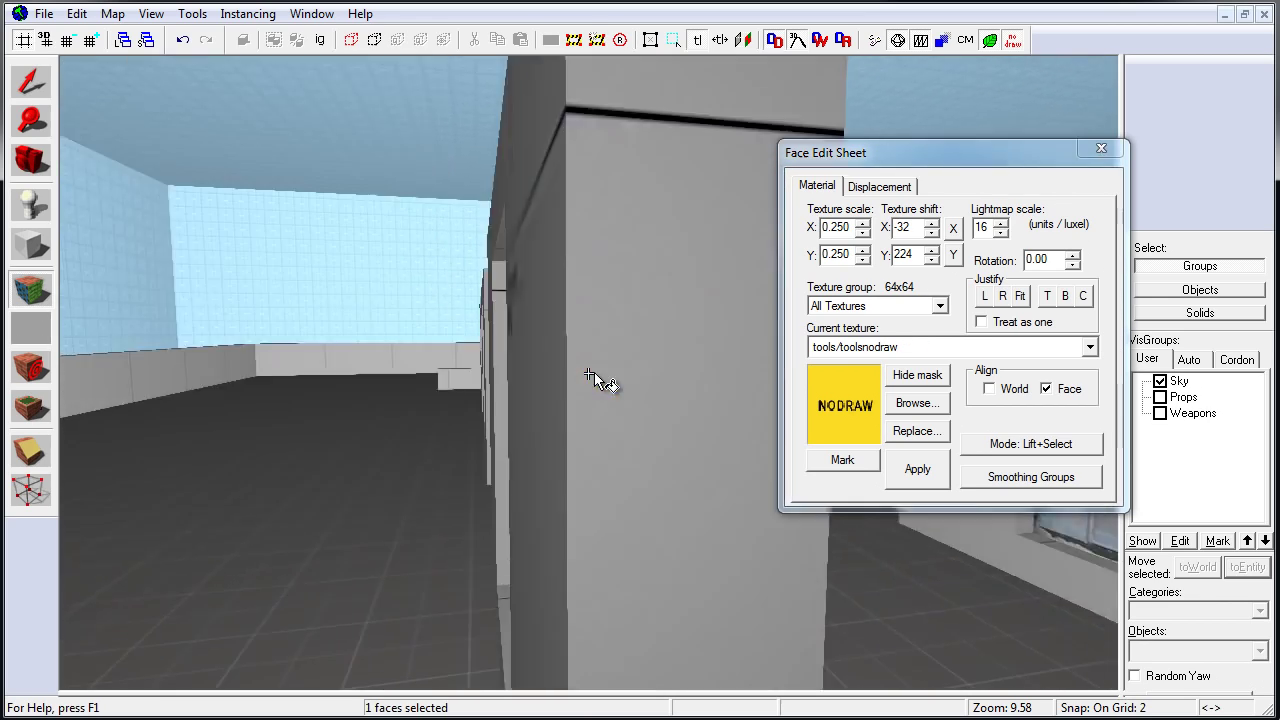
key(w)
key(z)
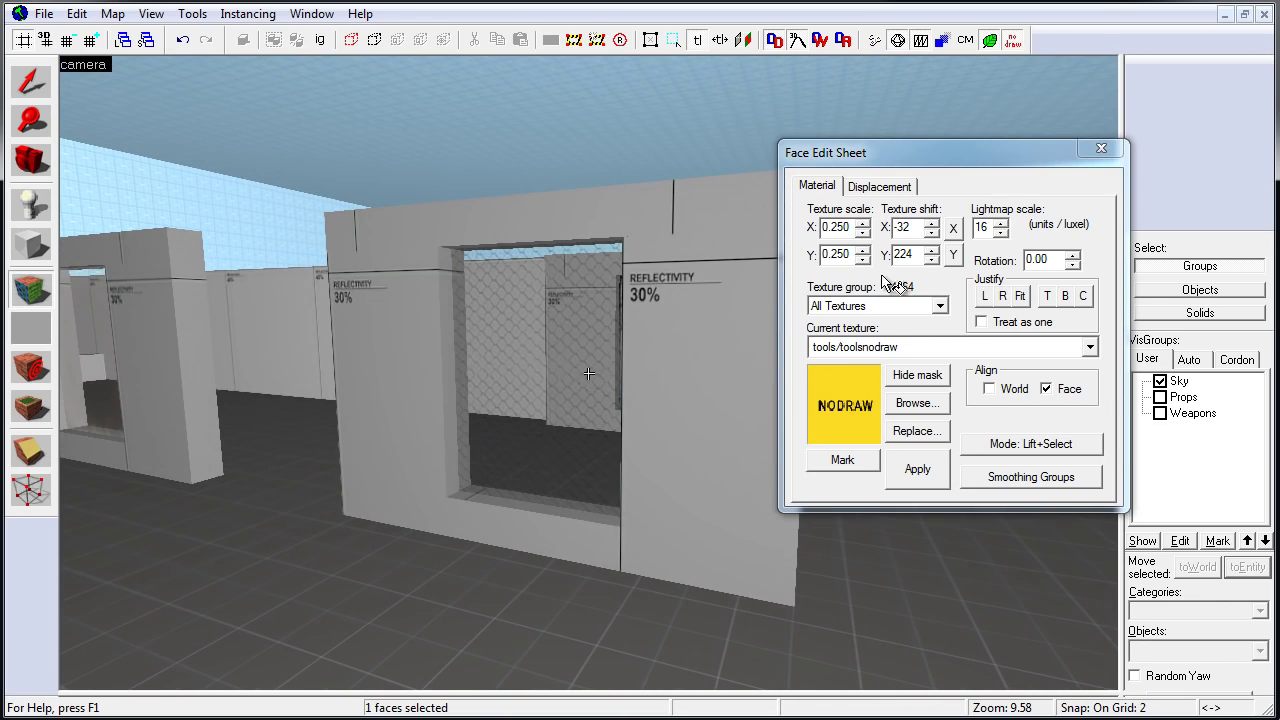
click(1101, 148)
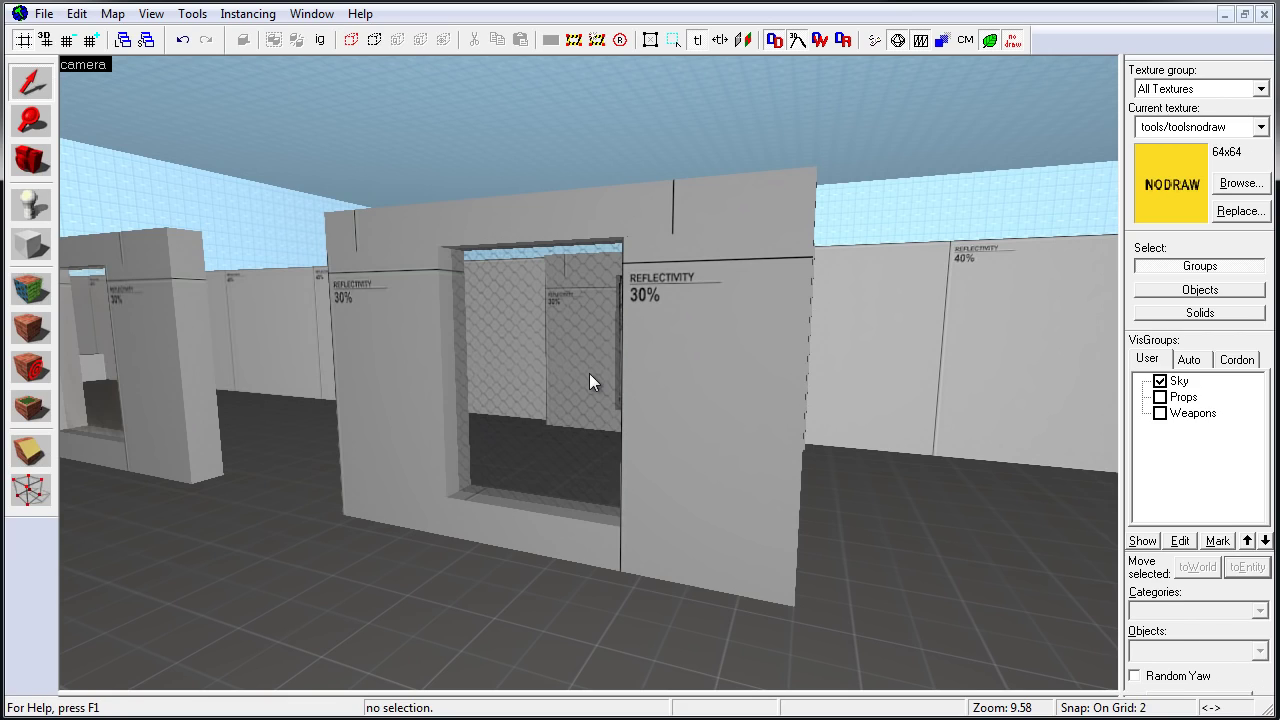
Place a prop_static entity on top of the low wall beside the industrial windows
key(z)
key(w)
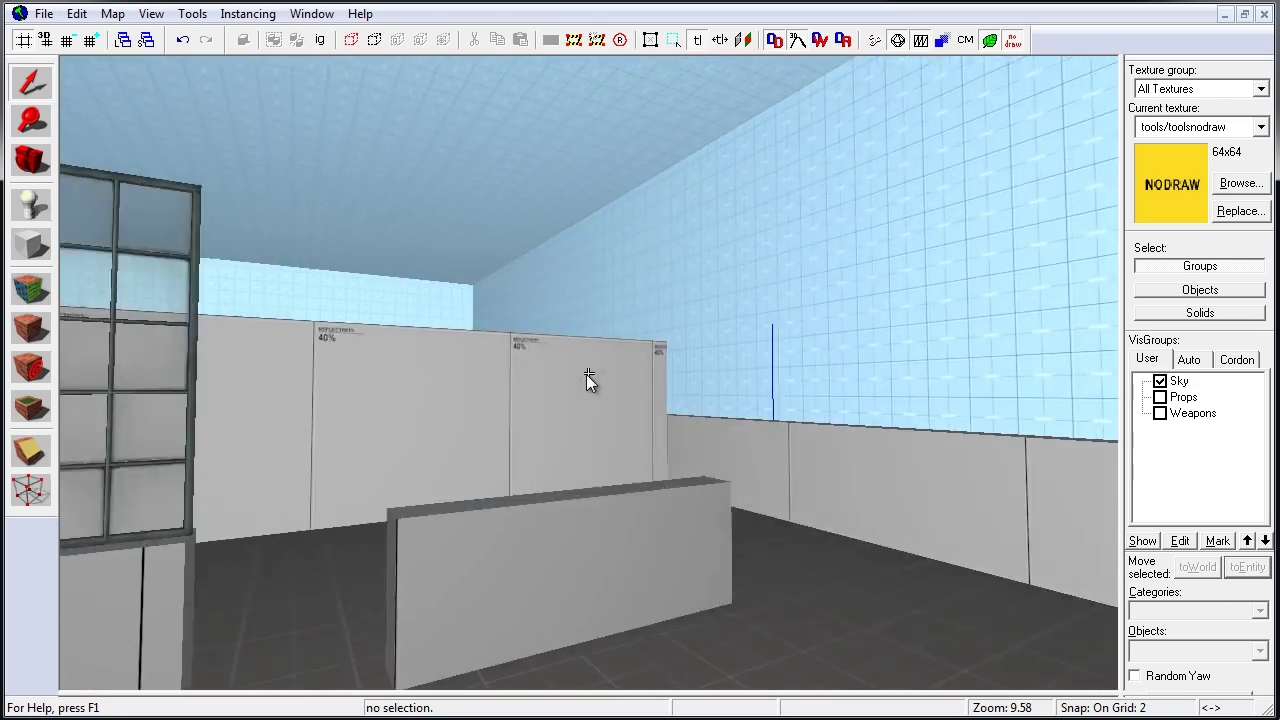
key(s)
key(z)
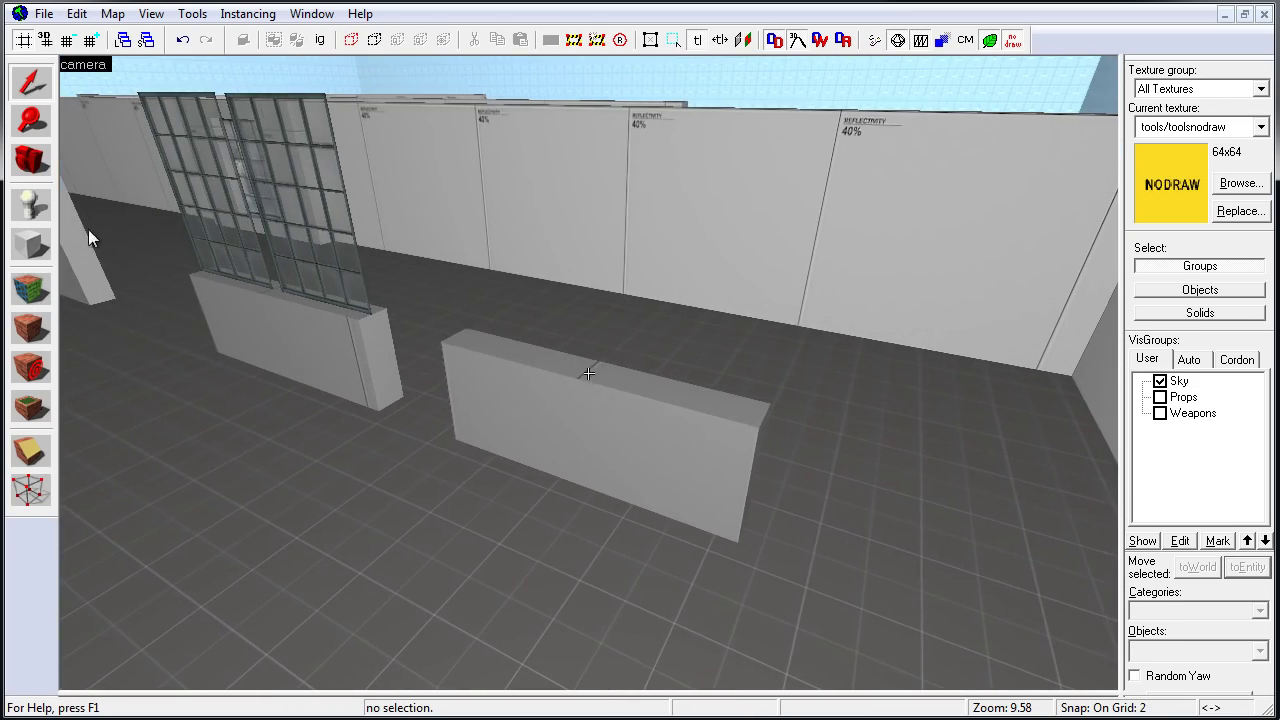
click(22, 198)
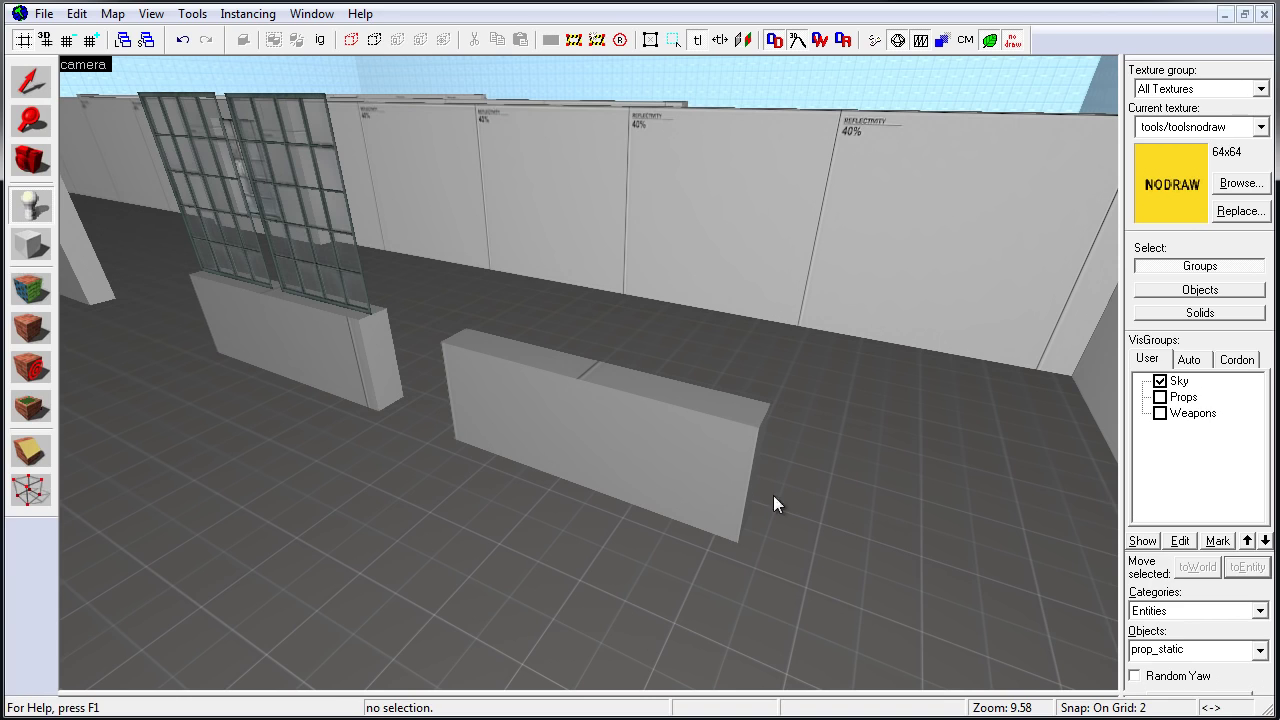
click(1260, 652)
click(1190, 422)
click(510, 347)
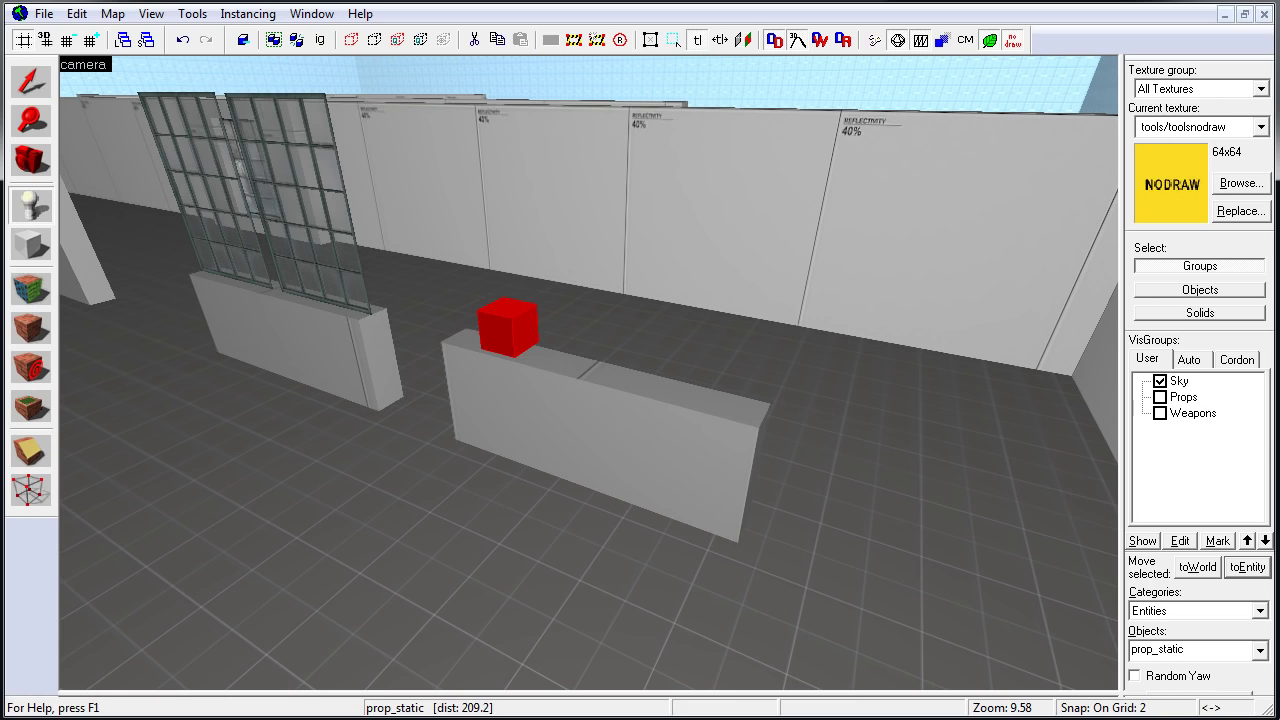
Set the object type for new entities to prop_physics
click(1261, 651)
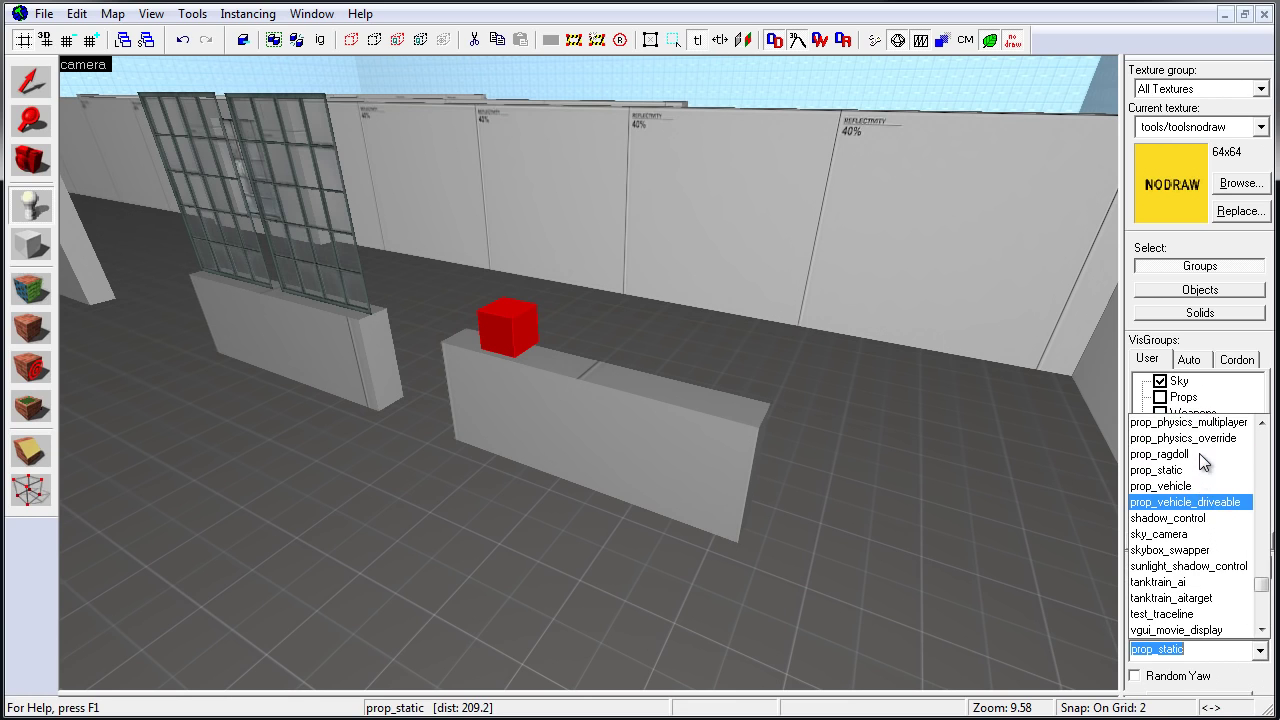
scroll(1200, 450, up, 1)
click(1190, 452)
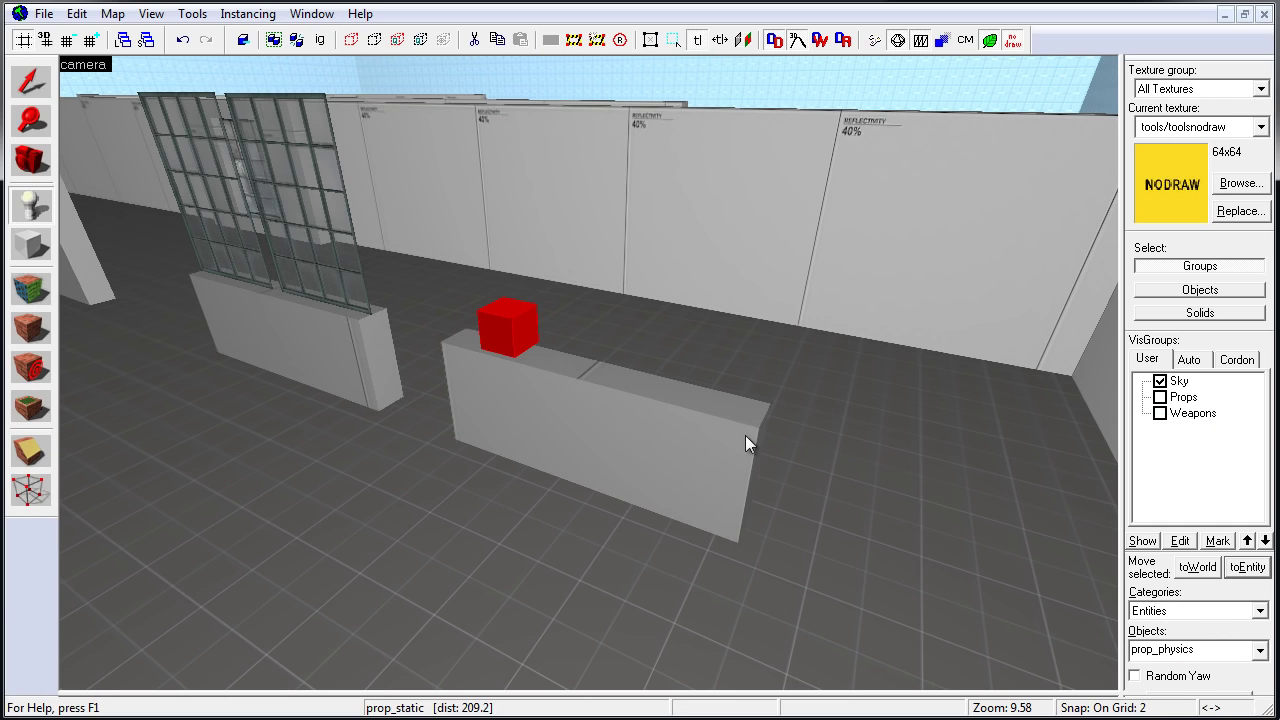
Browse the window models for the placed prop's World Model and select props_windows\window_urban_sash_48_88_full.mdl
double_click(514, 325)
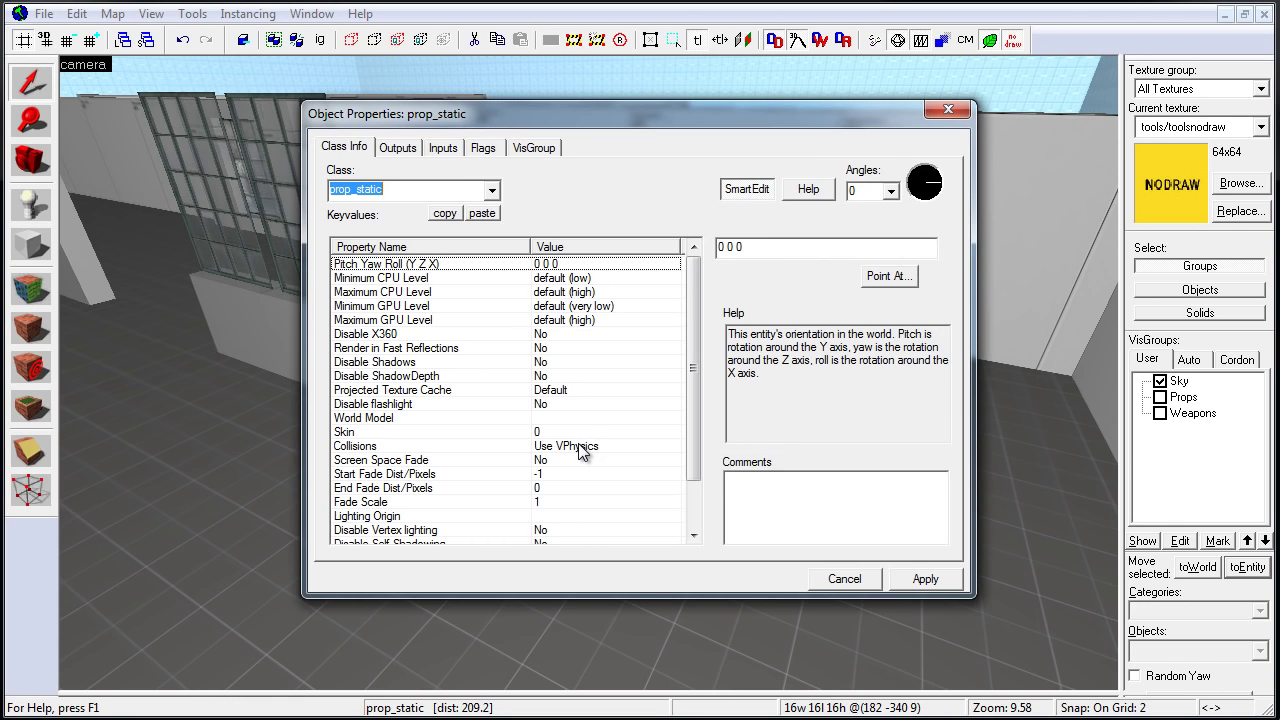
click(566, 390)
click(383, 418)
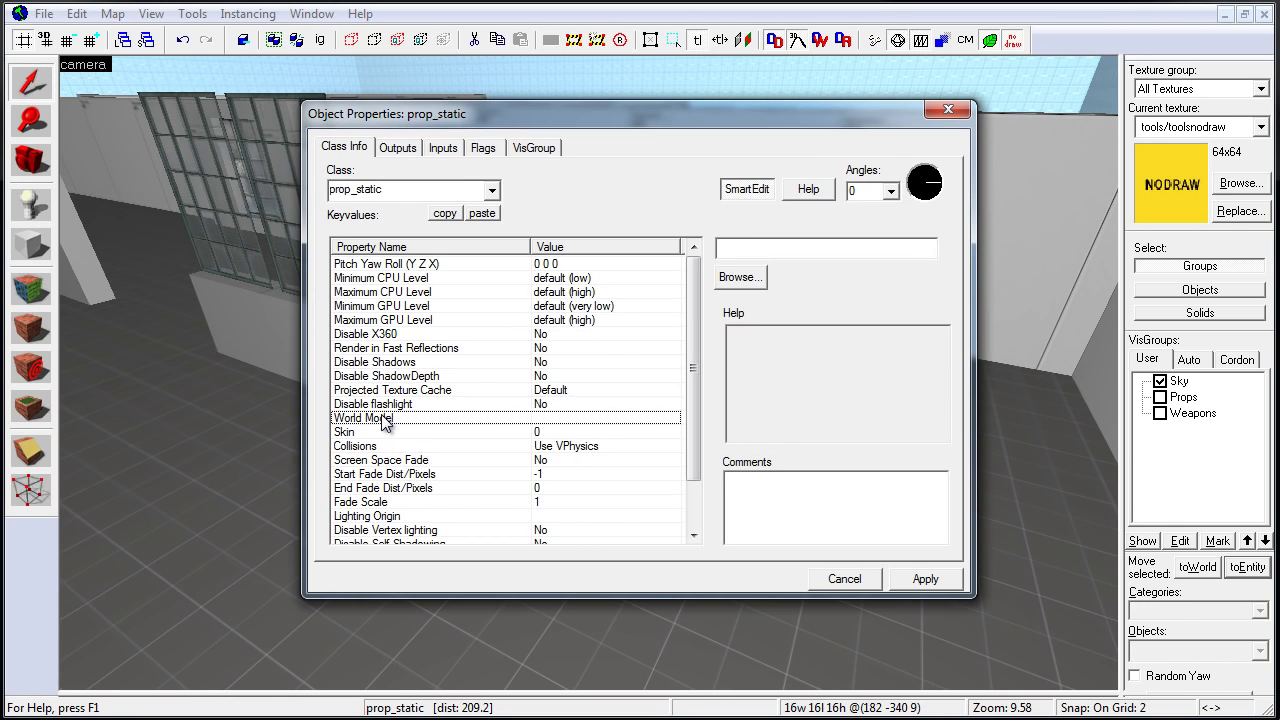
double_click(462, 418)
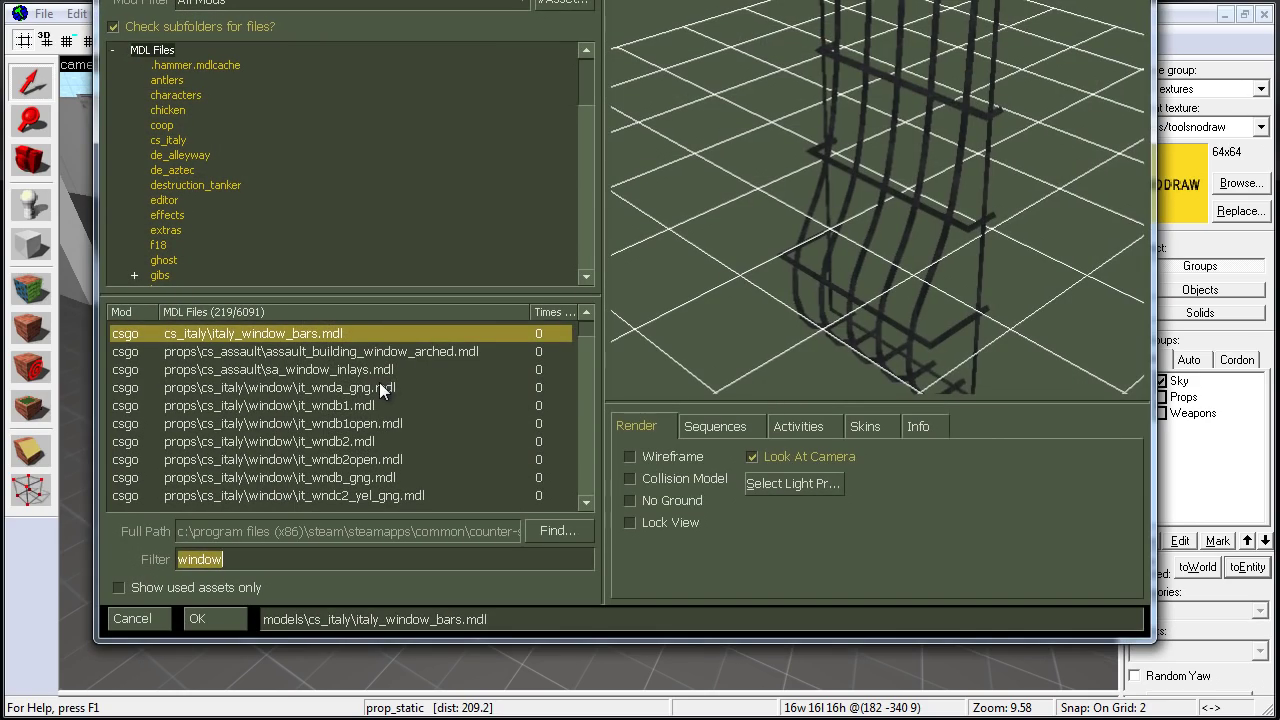
click(379, 384)
scroll(379, 384, down, 20)
click(379, 384)
scroll(379, 384, down, 8)
click(379, 384)
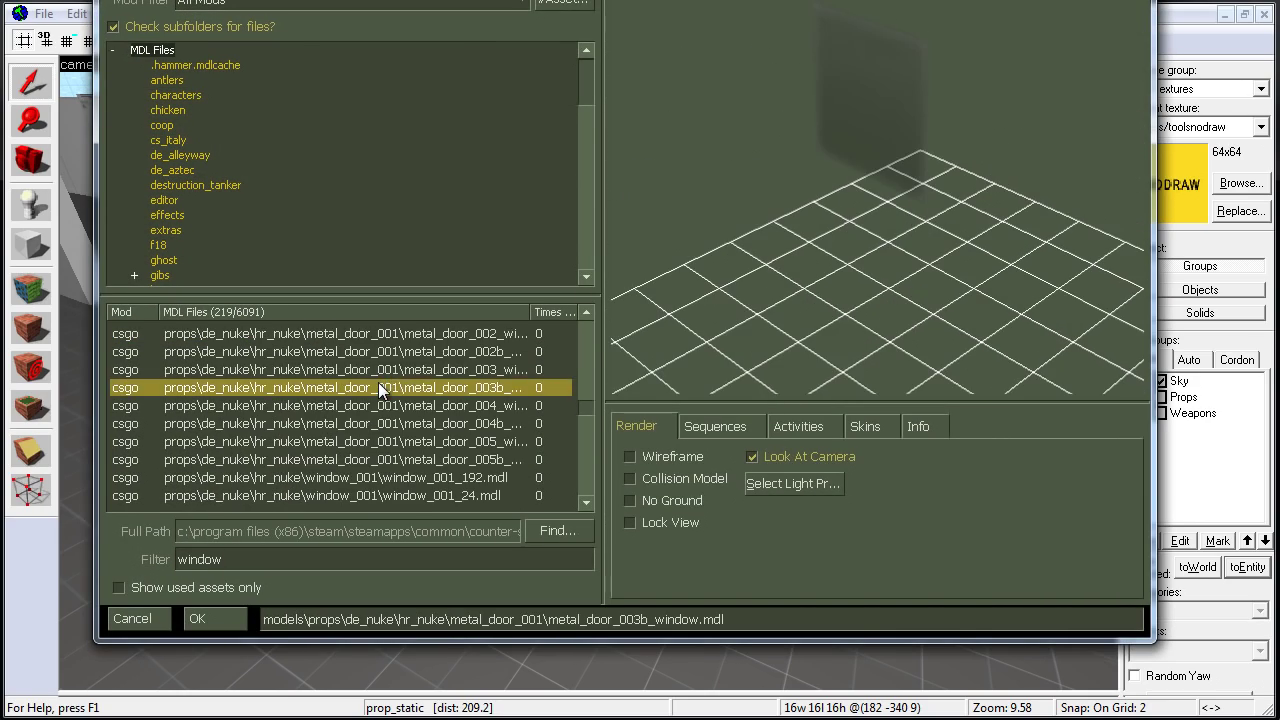
scroll(378, 390, down, 5)
click(390, 459)
Check the sash window model's preview and supported prop types, and assign it as the prop's World Model
drag(865, 181, 868, 295)
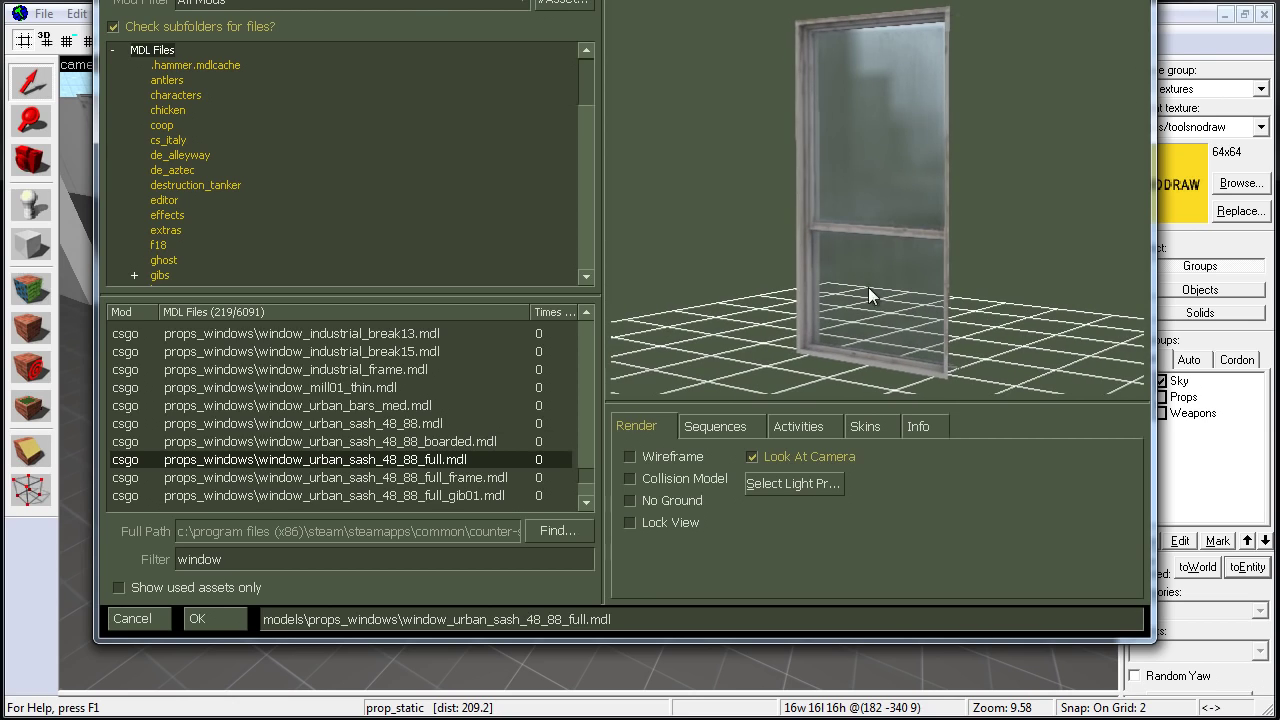
click(920, 428)
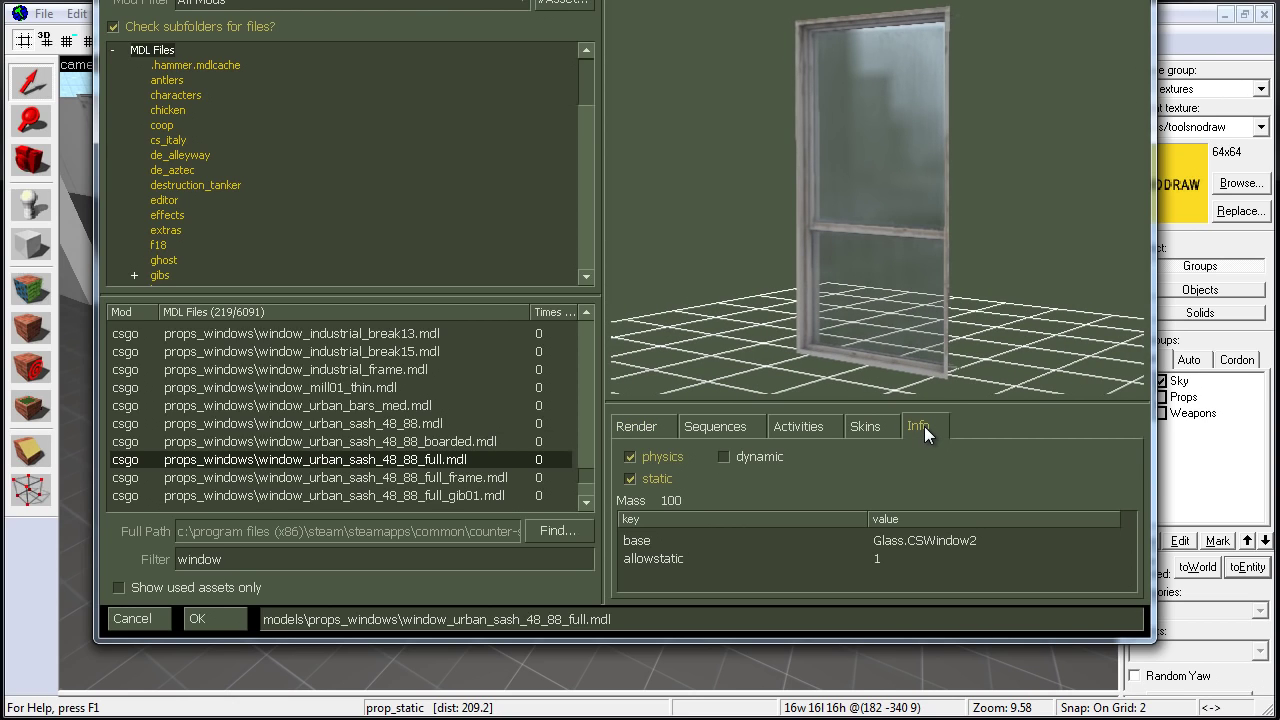
drag(898, 388, 874, 284)
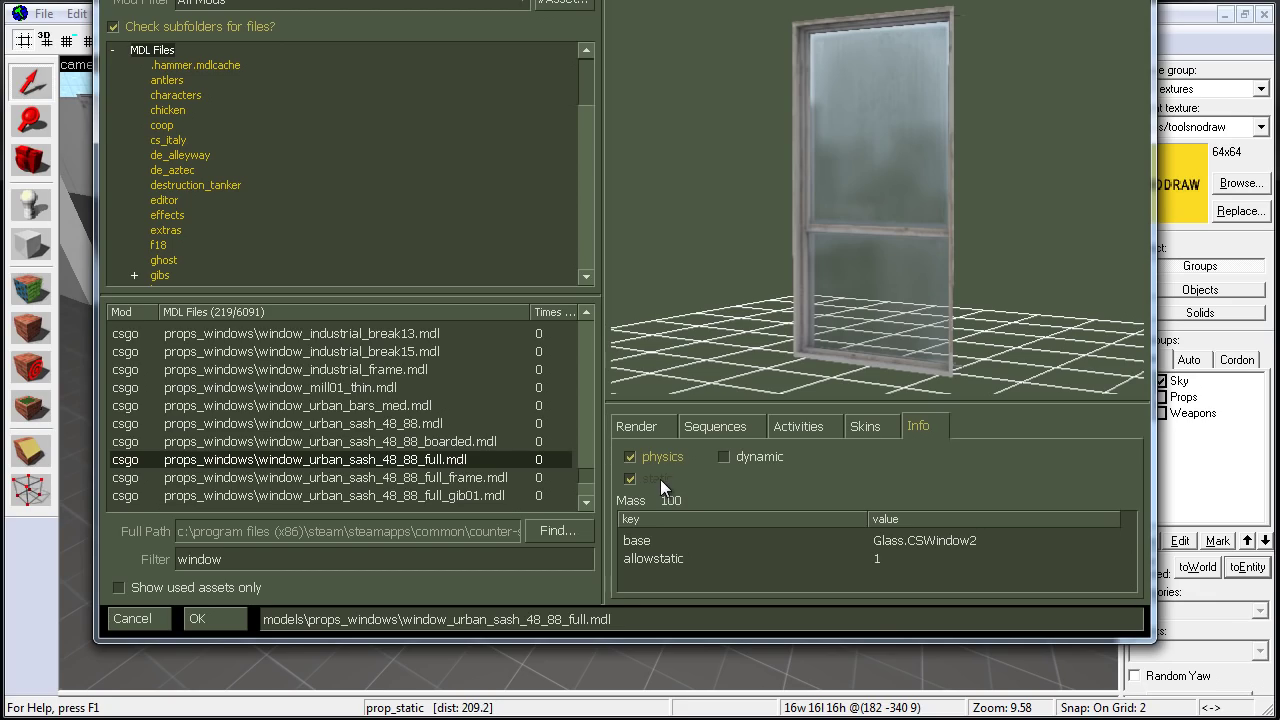
double_click(434, 456)
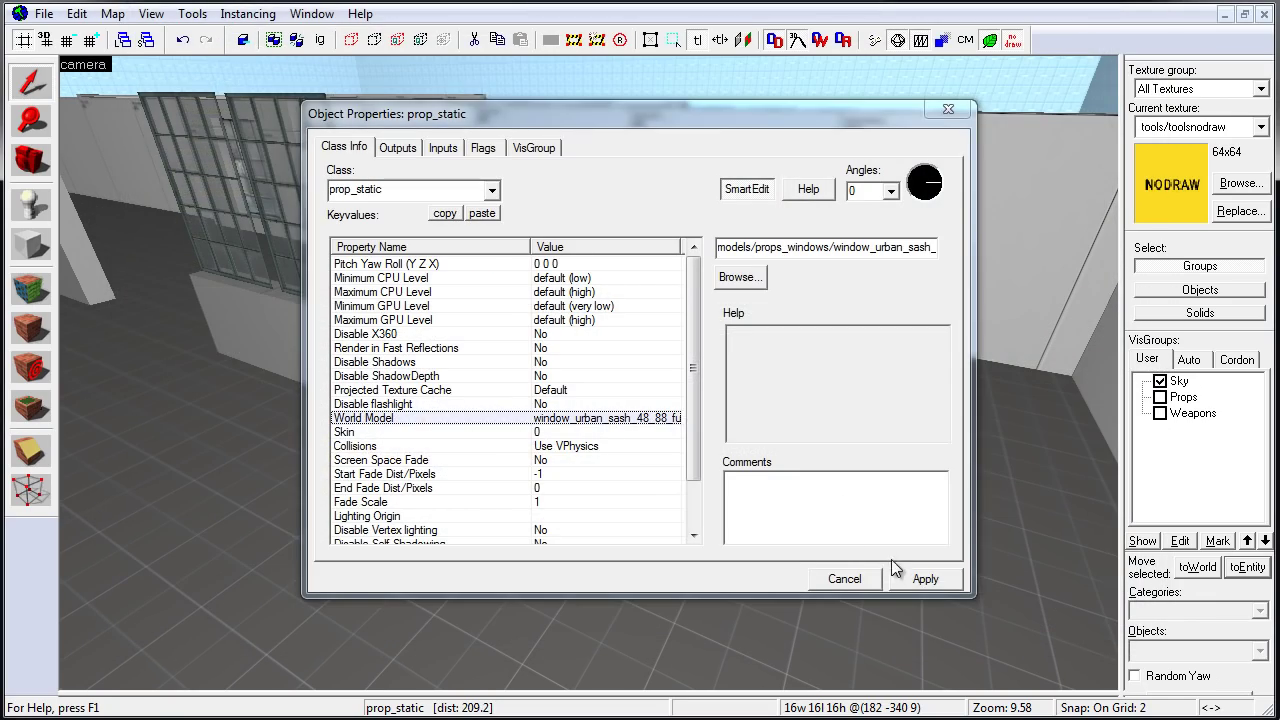
click(932, 582)
Rotate the sash window prop by -90 degrees in the 2D view
key(shift+z)
key(shift+z)
click(671, 381)
drag(708, 340, 610, 451)
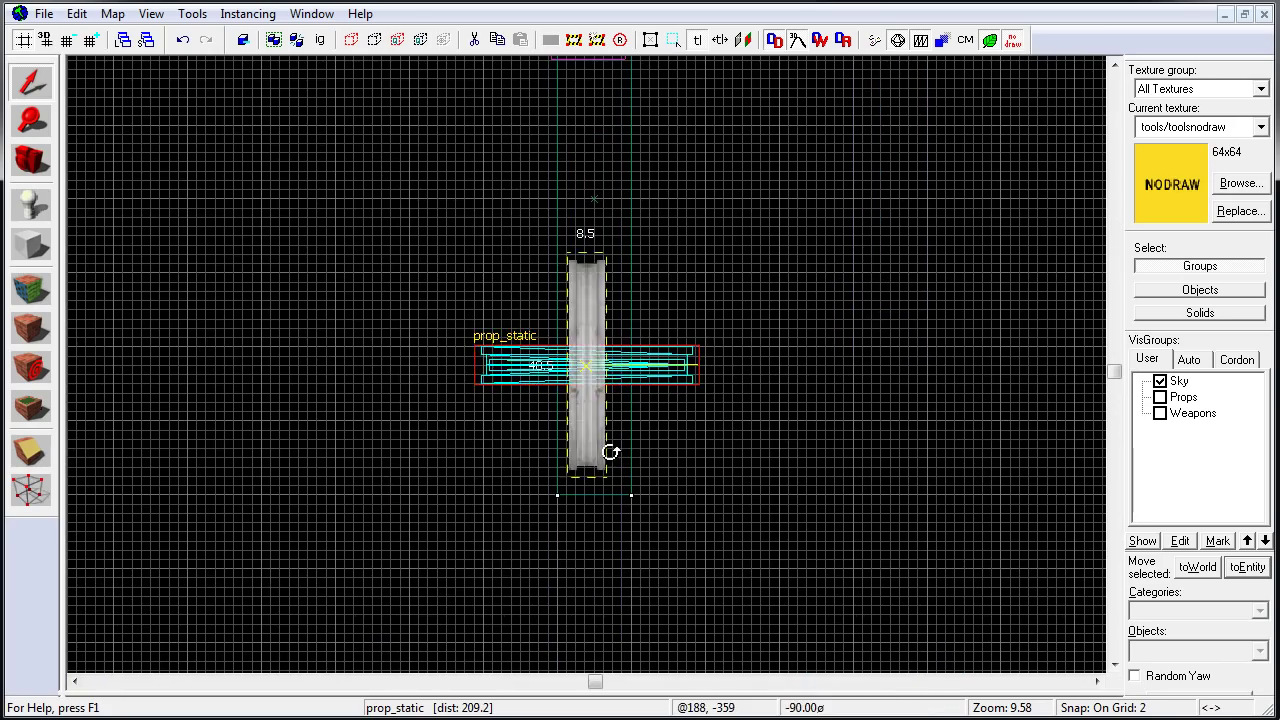
Place a prop_physics entity on the ledge beside the static sash window
key(shift+z)
scroll(880, 570, down, 3)
click(857, 618)
key(shift+z)
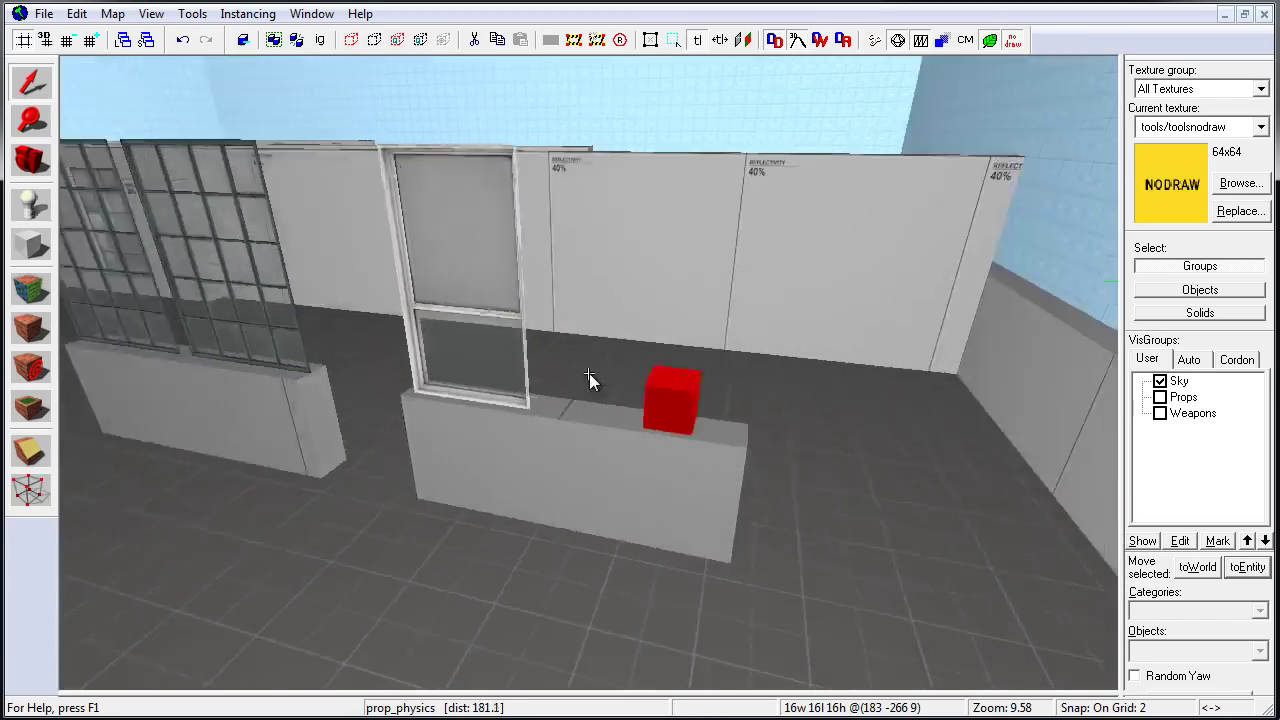
Assign props_windows\window_urban_sash_48_88_full.mdl as the new prop_physics entity's World Model
double_click(655, 393)
double_click(655, 401)
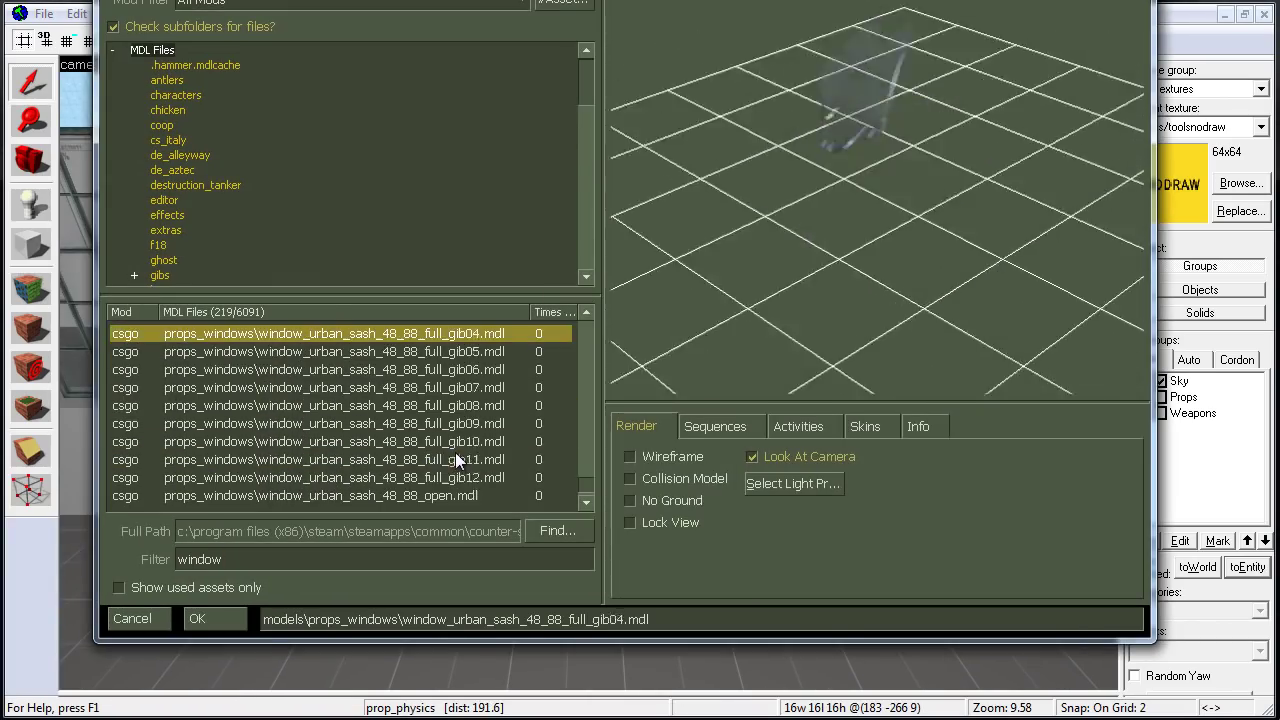
click(918, 426)
key(Return)
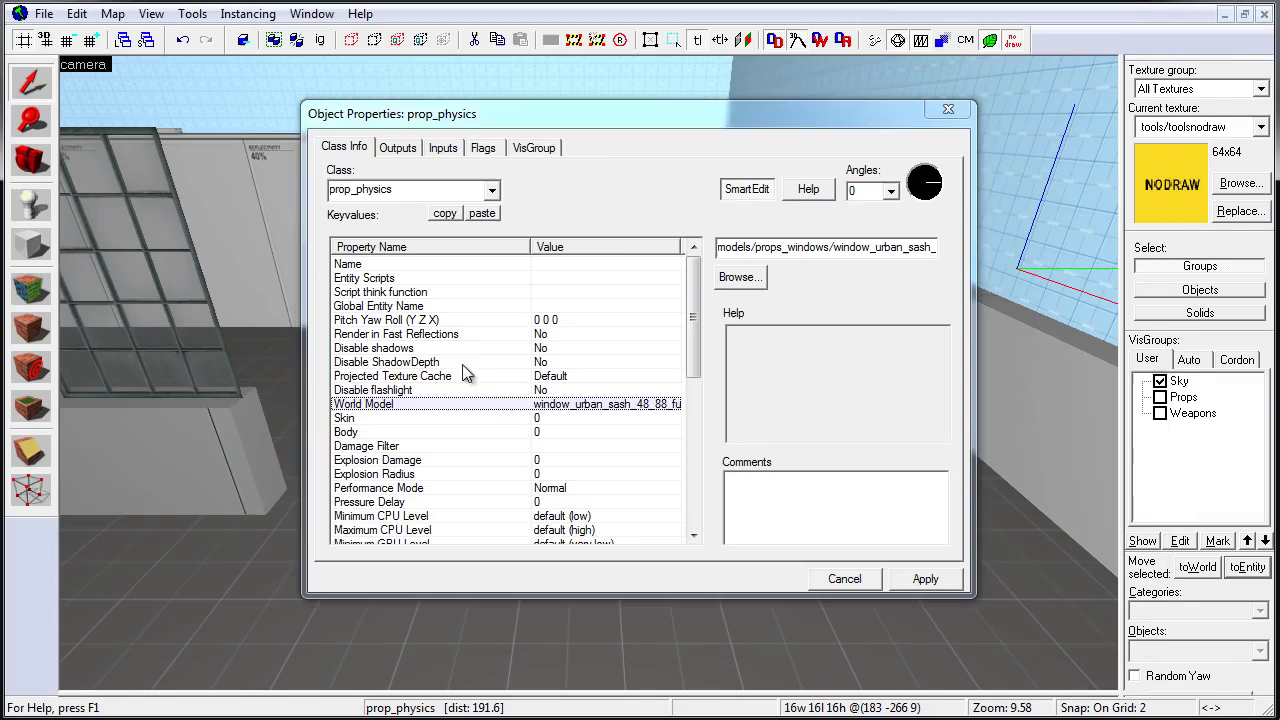
drag(692, 118, 708, 118)
key(Escape)
Rotate the prop_physics sash window to a yaw of 270 degrees to align it with the ledge
key(shift+z)
key(ctrl+e)
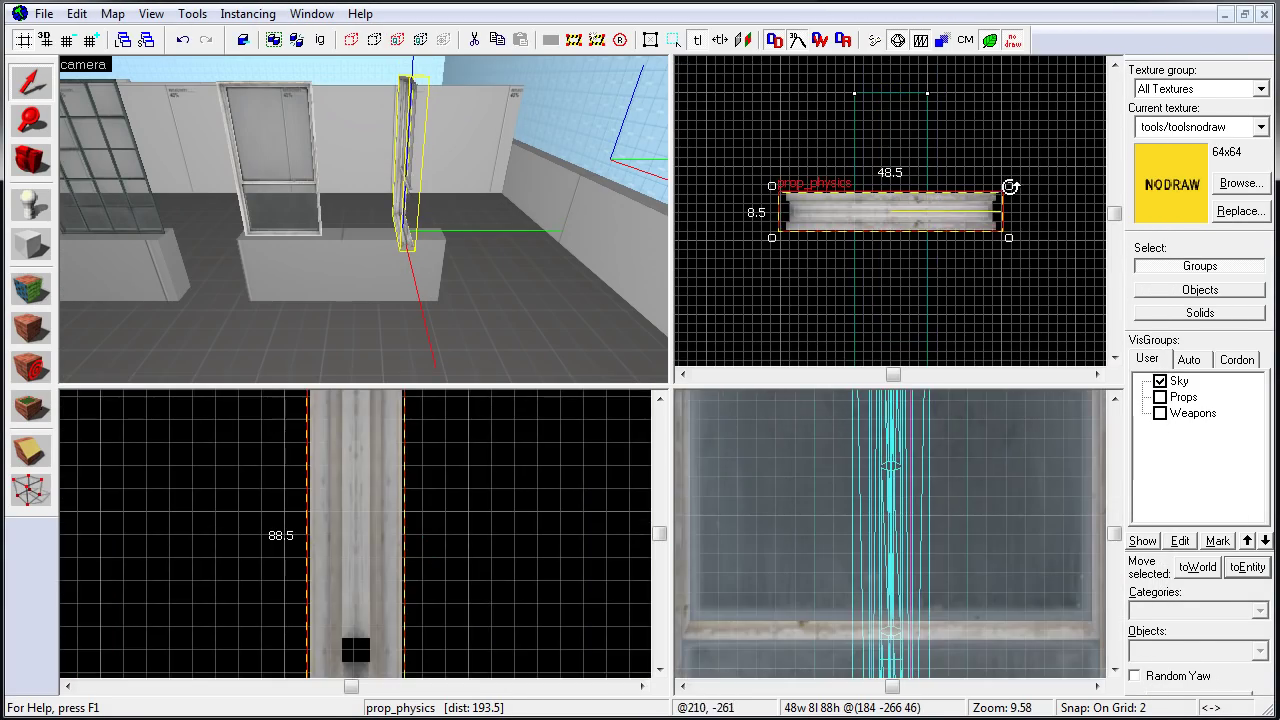
key(shift+z)
scroll(560, 218, down, 3)
Enable the Start Asleep flag on the prop_physics sash window
double_click(665, 312)
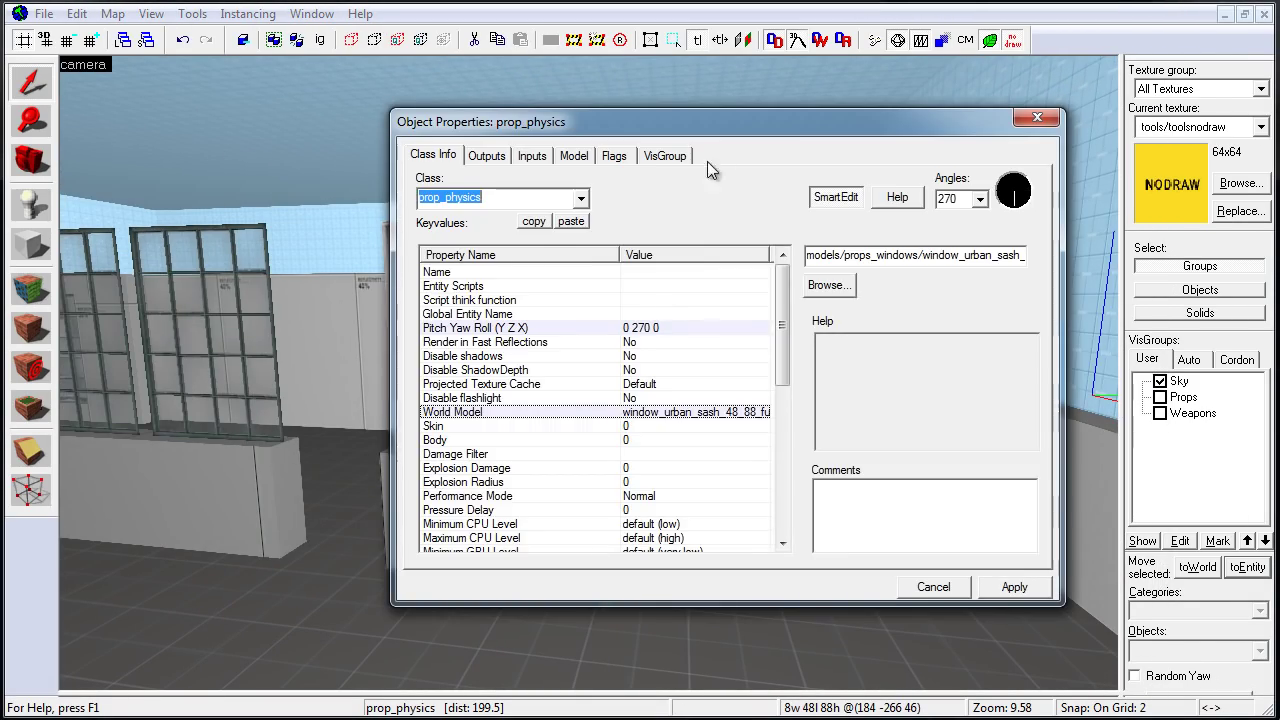
click(673, 155)
click(616, 156)
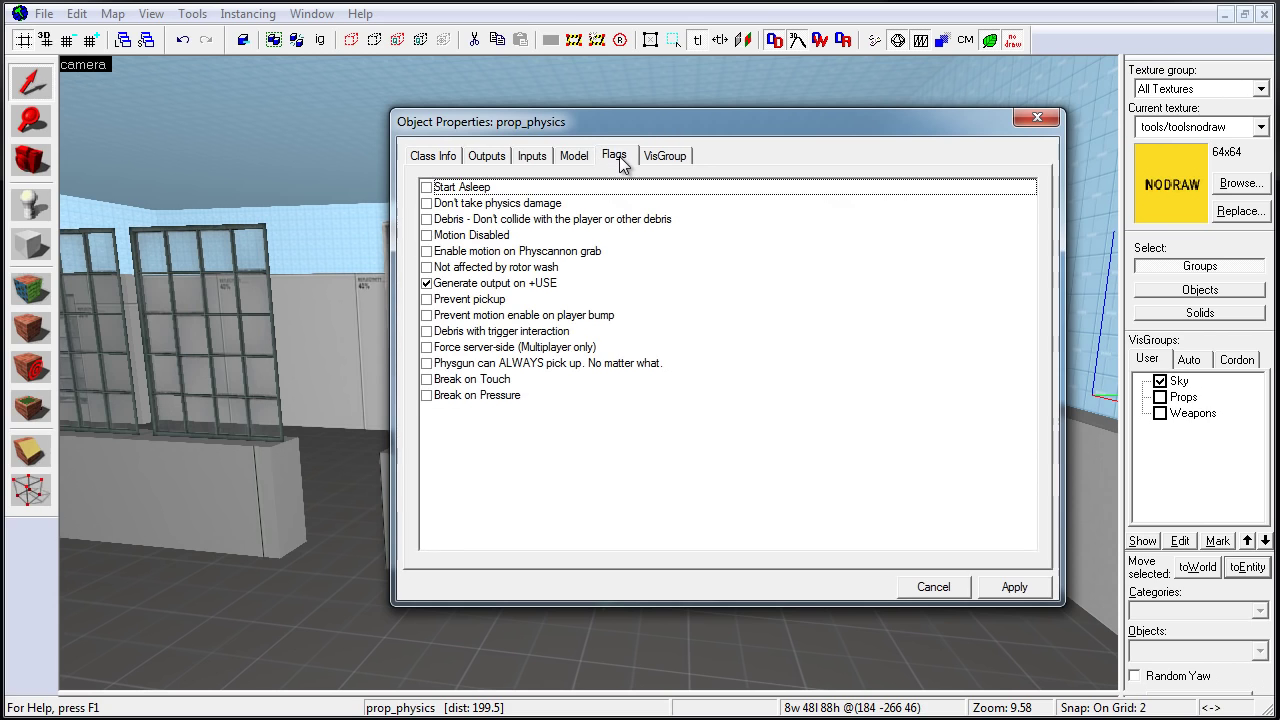
click(427, 188)
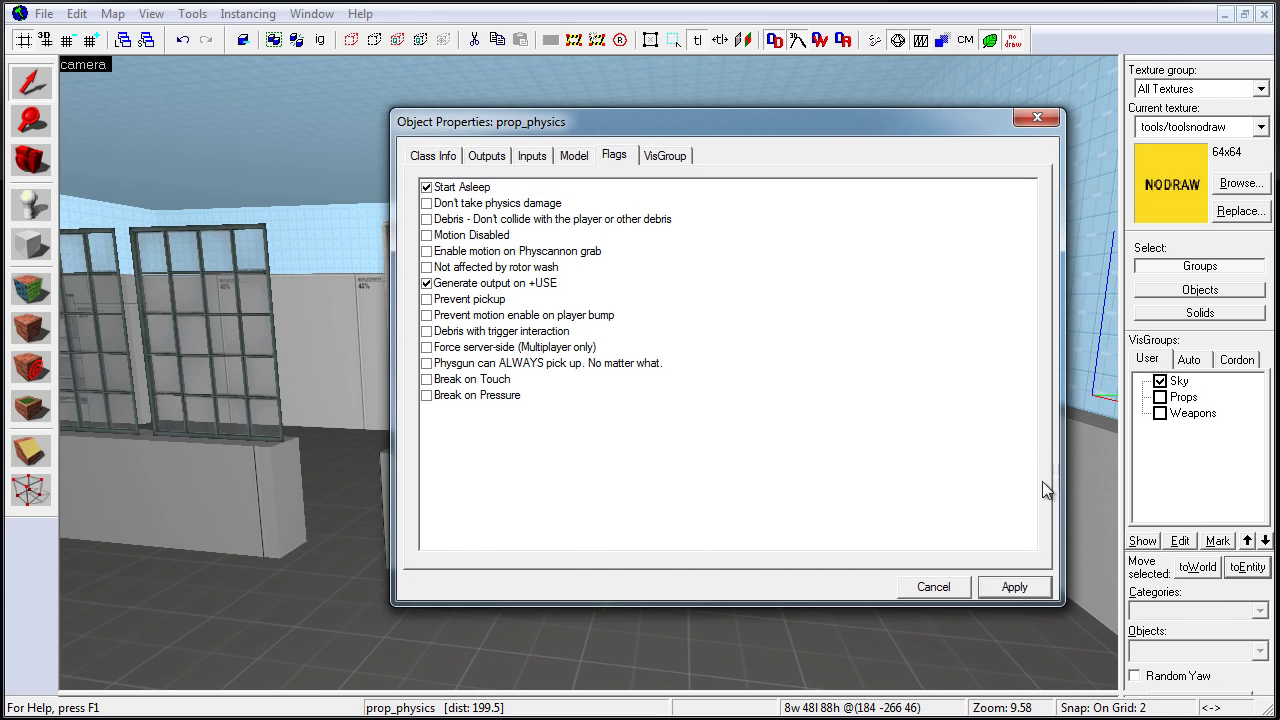
click(1039, 114)
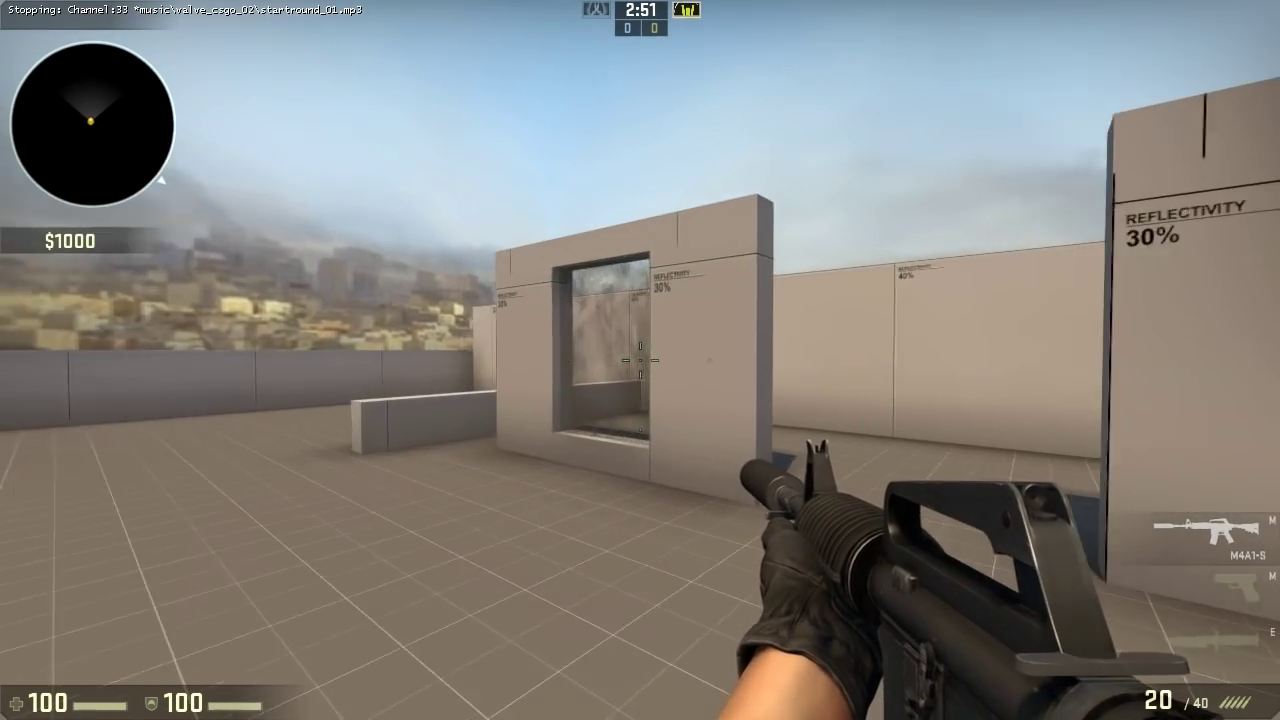
In the running CS:GO map, inspect the first framed window from both sides and shoot its glass
key(w)
key(d)
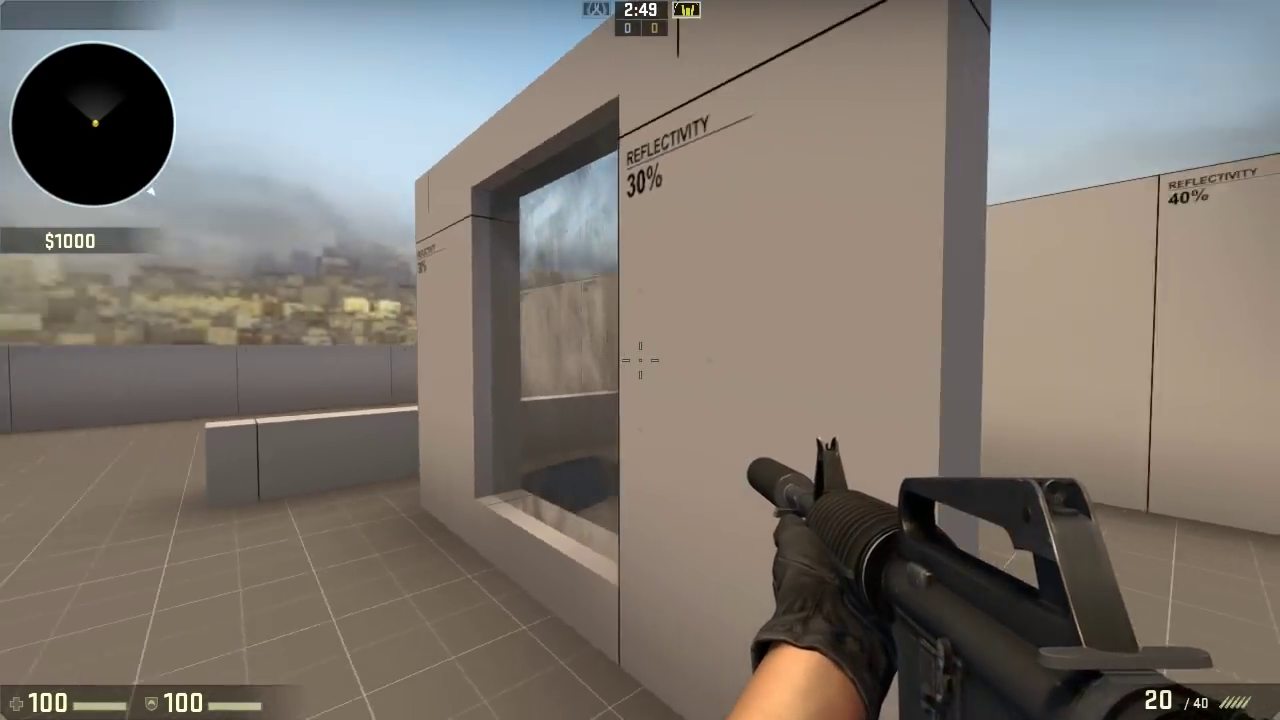
key(d)
key(w)
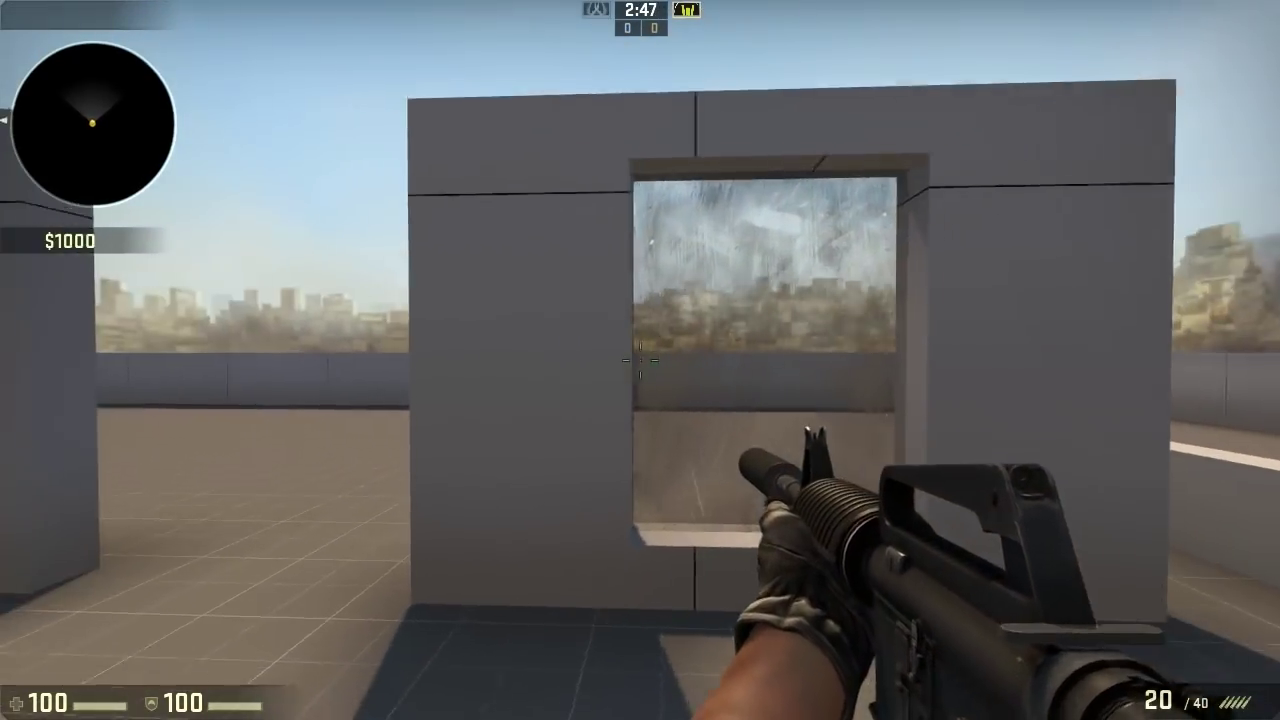
key(s)
click(640, 360)
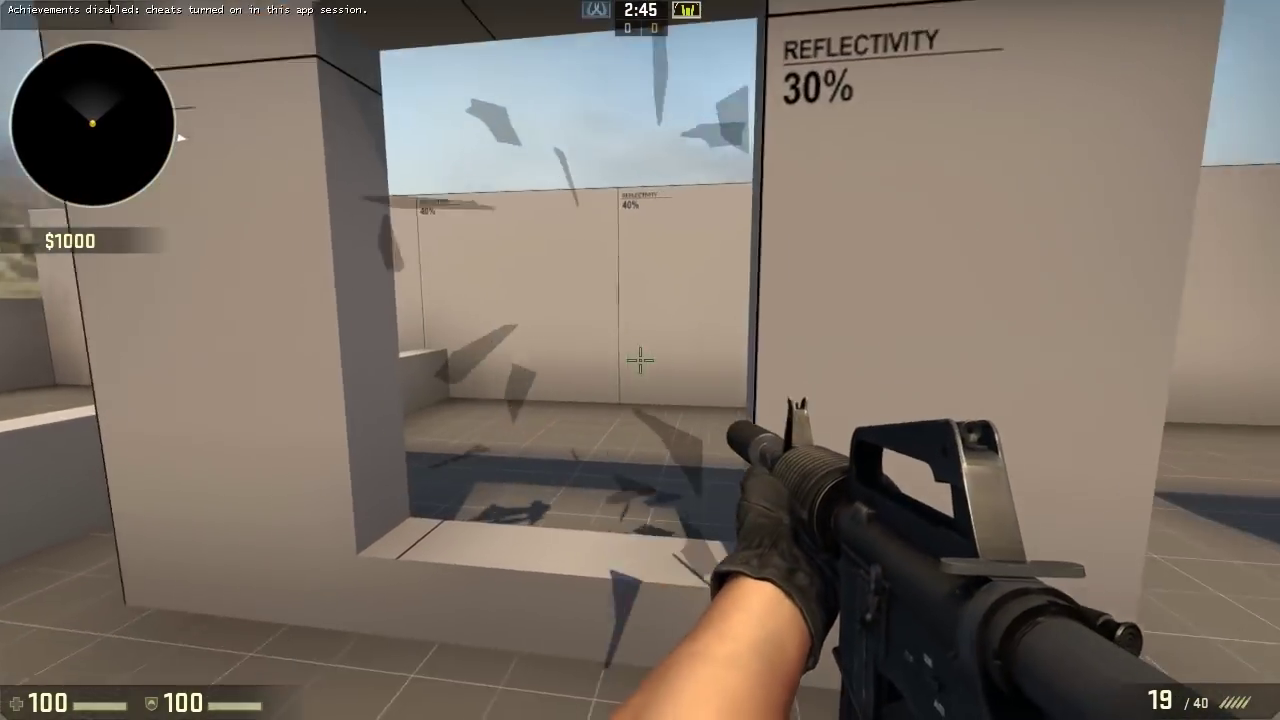
Inspect the second framed window from both sides and test its glass with several shots
key(s)
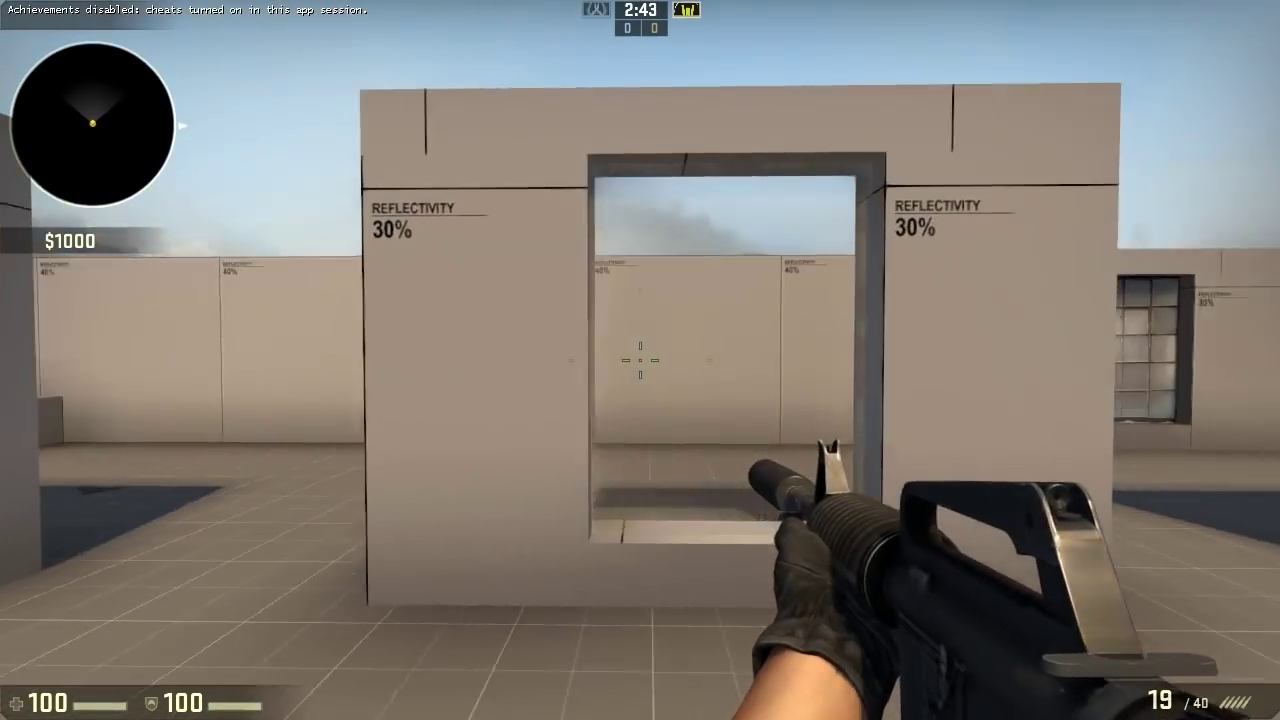
key(w)
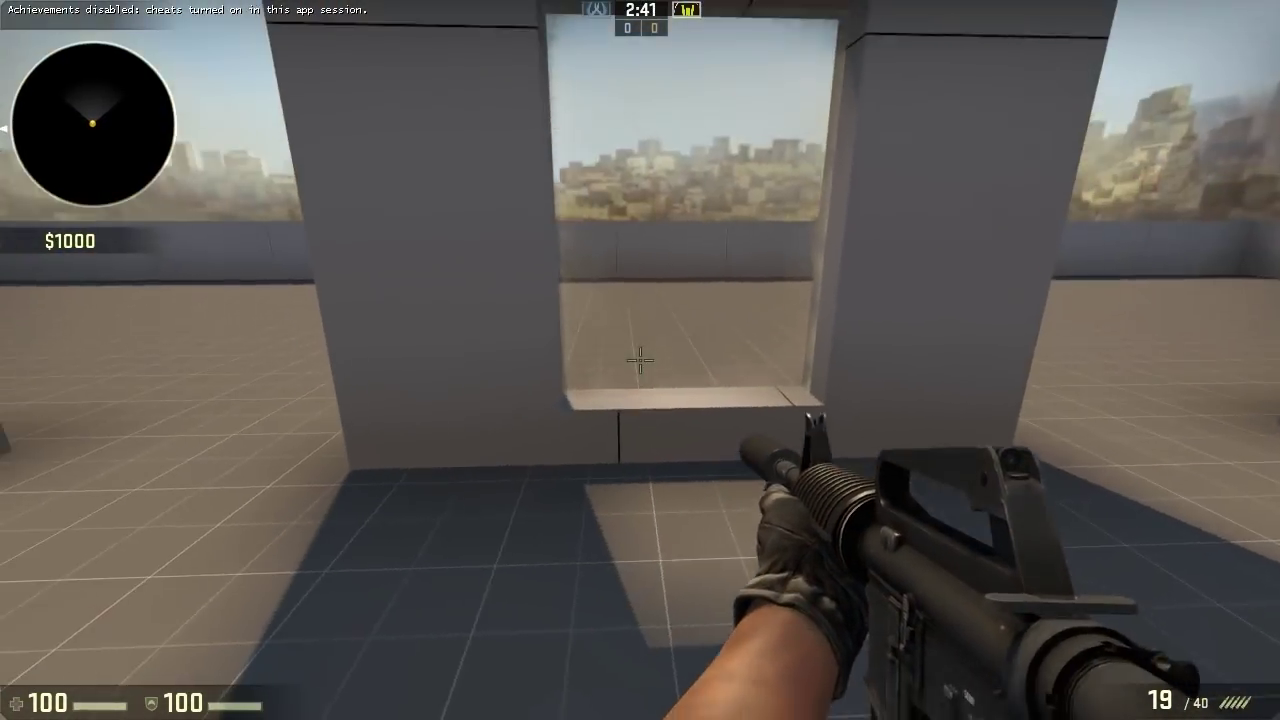
click(640, 360)
click(640, 360)
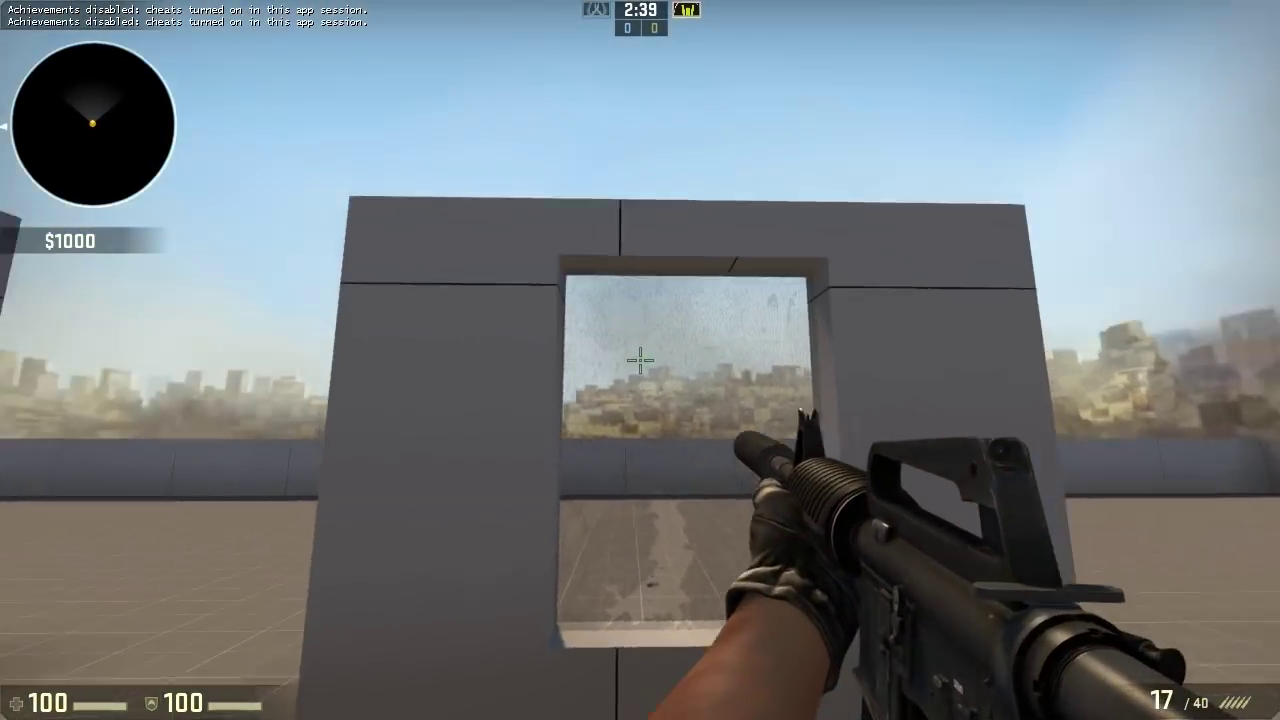
key(w)
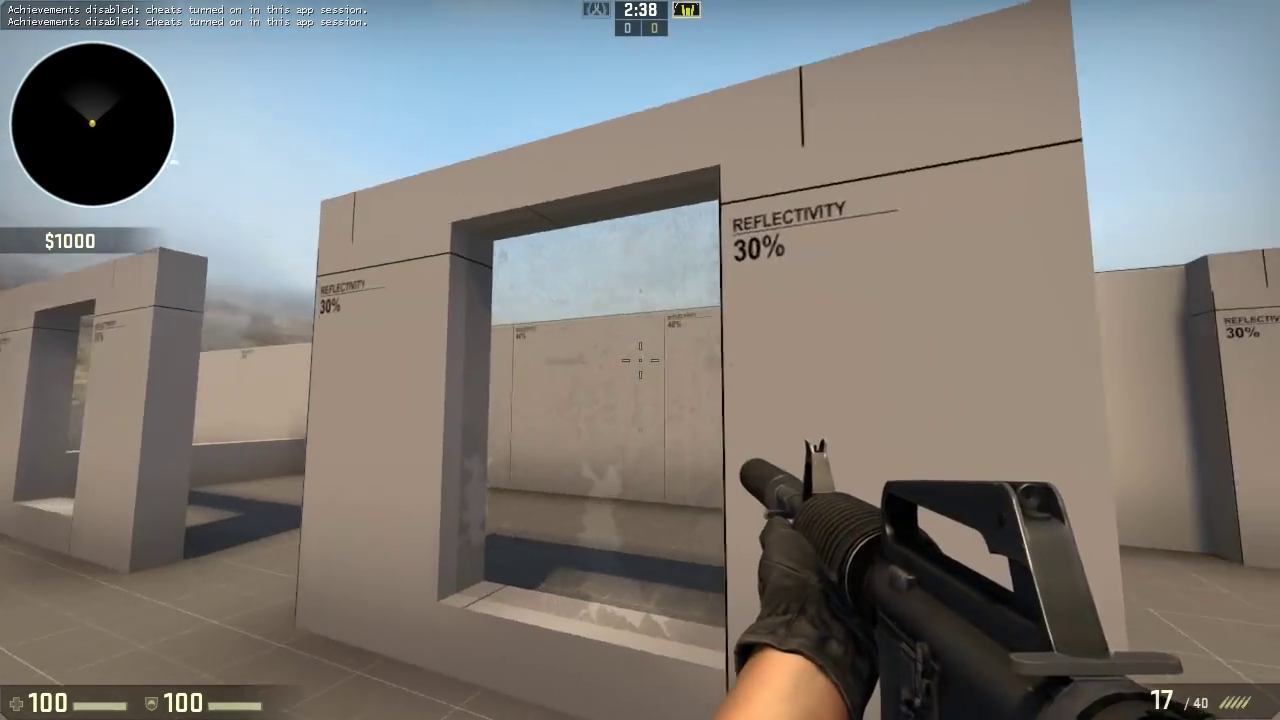
click(640, 360)
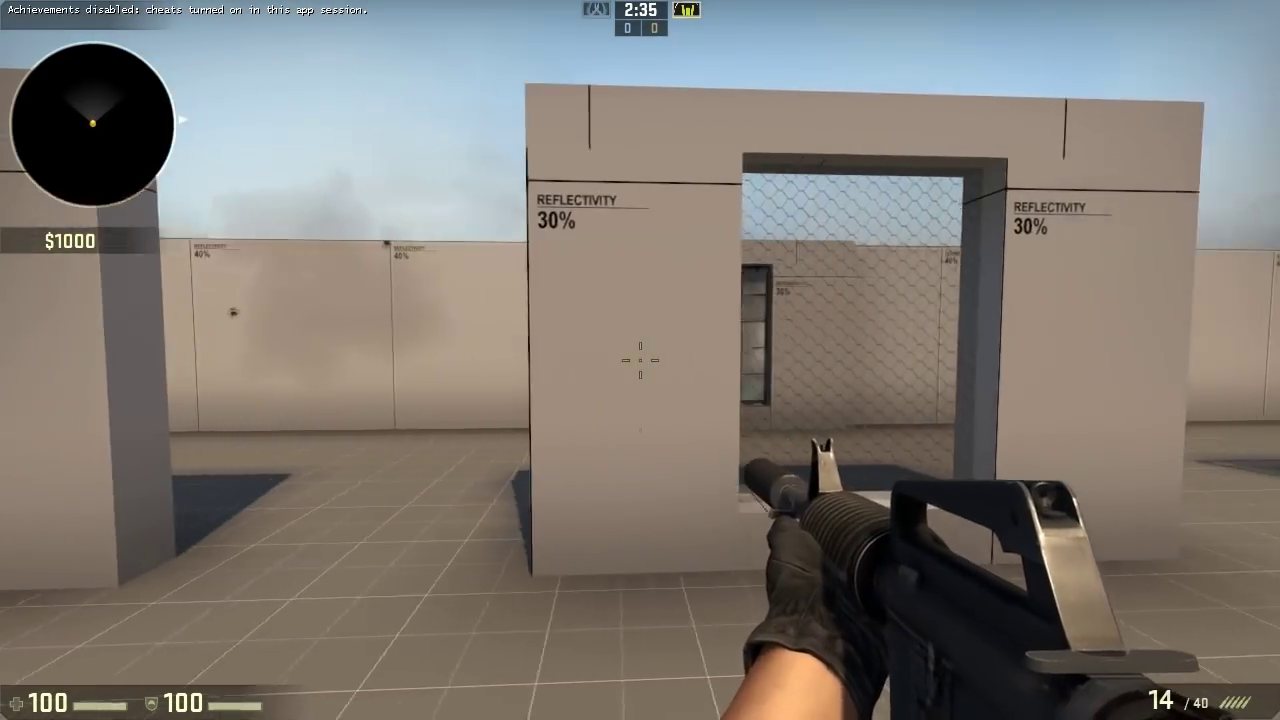
Approach the window with the wire-mesh glass and test it with several shots
key(w)
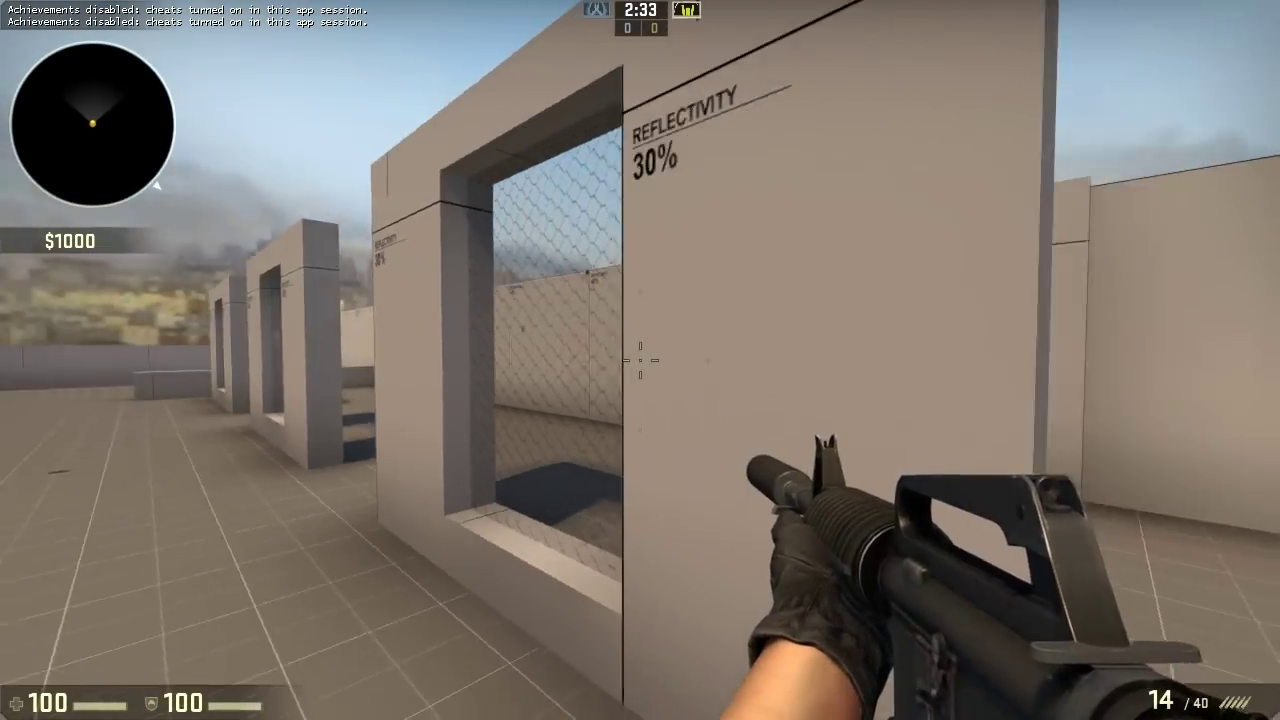
key(s)
click(640, 360)
click(640, 360)
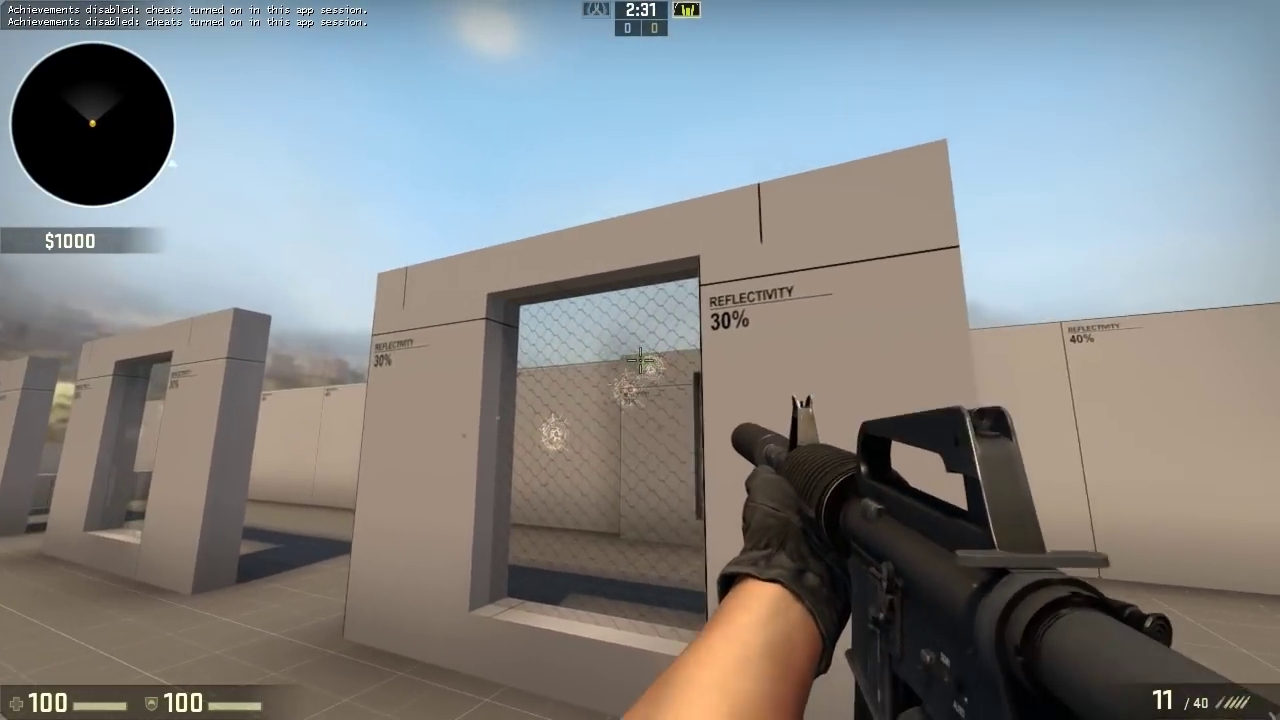
click(640, 360)
Test the opaque multi-pane glass window in the wall by shooting several of its panes
click(640, 360)
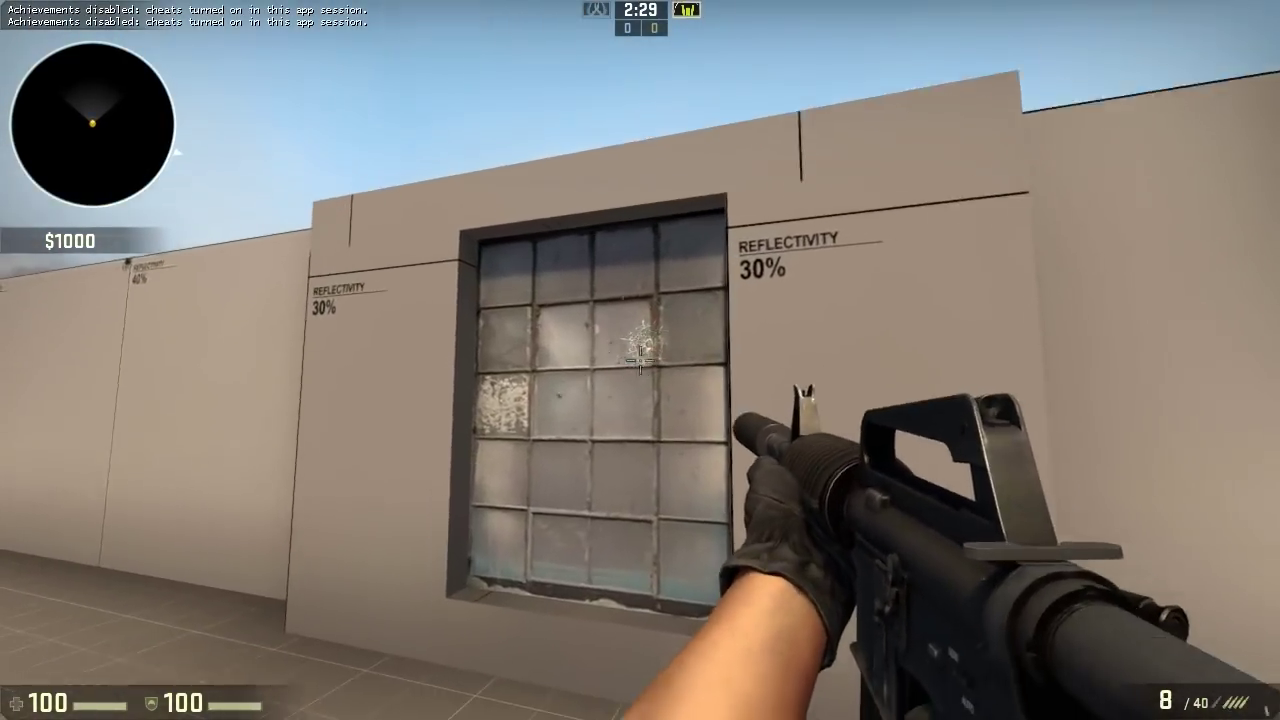
key(s)
click(640, 360)
click(640, 360)
click(640, 360)
click(640, 360)
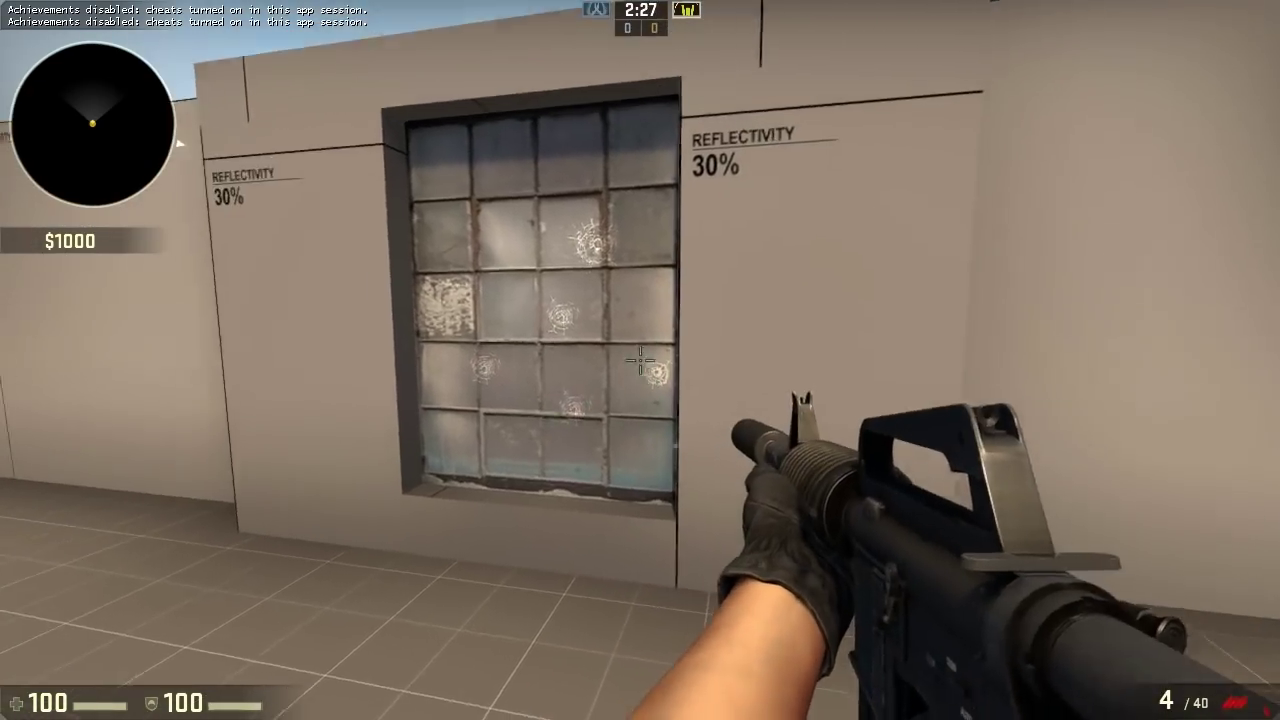
Shoot both green-framed industrial window props on the ledge to compare their breakability
key(s)
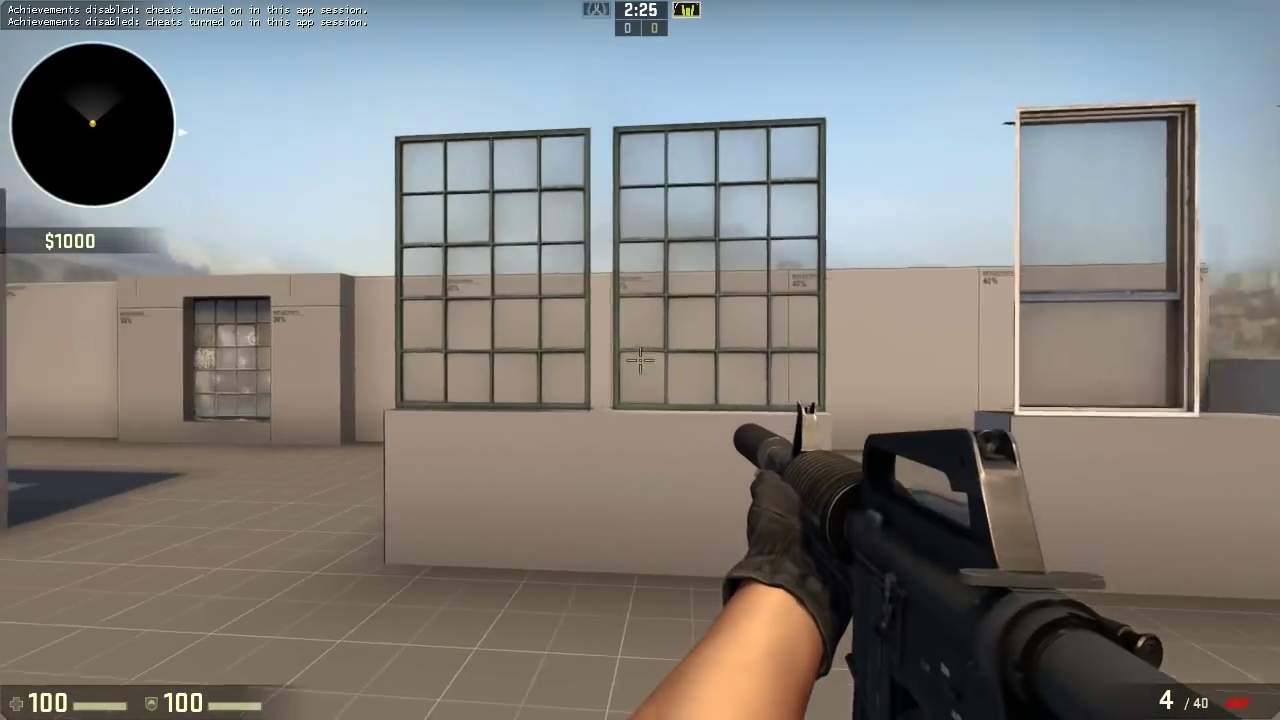
key(s)
click(640, 360)
click(640, 360)
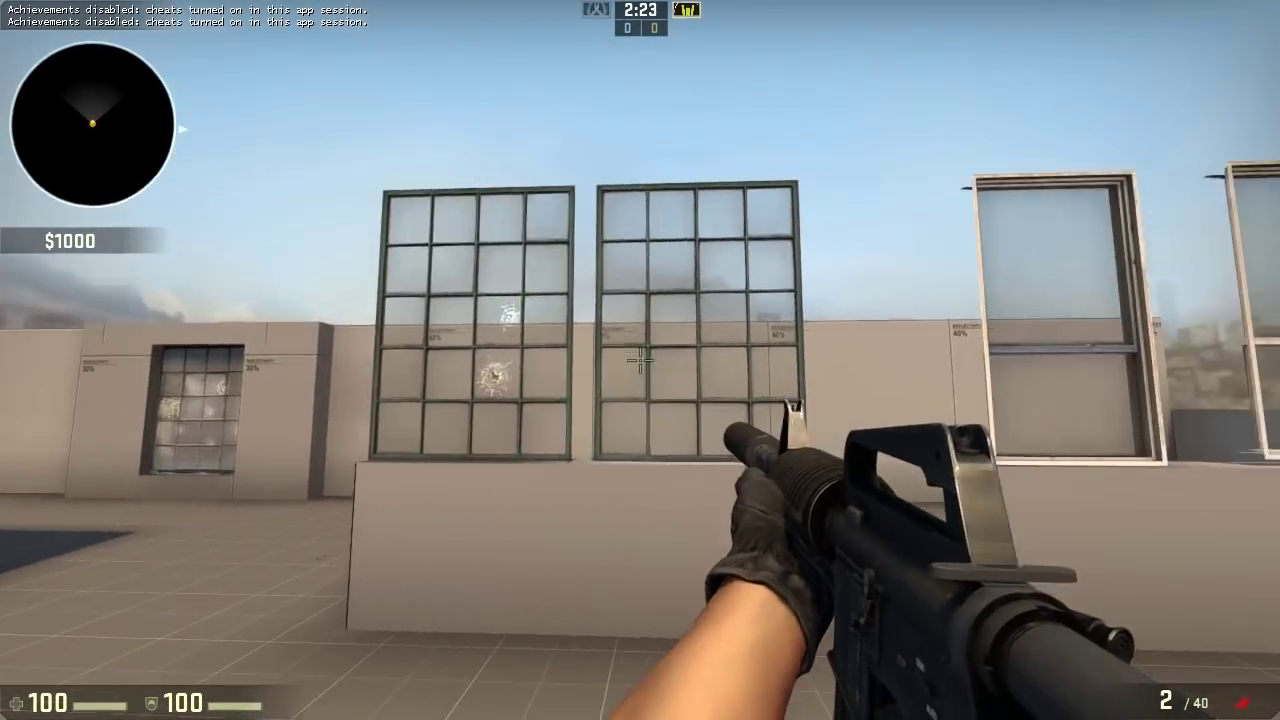
key(s)
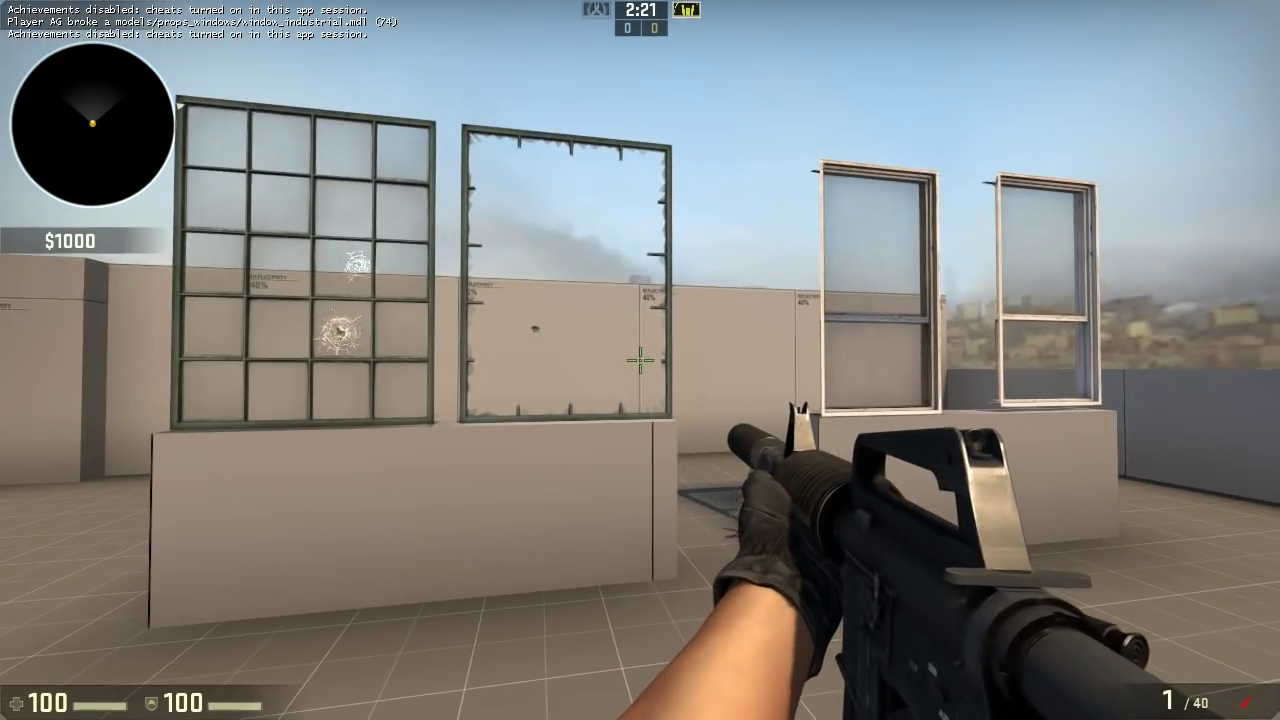
Move over to the two sash window props and test the static one with several shots
key(d)
key(w)
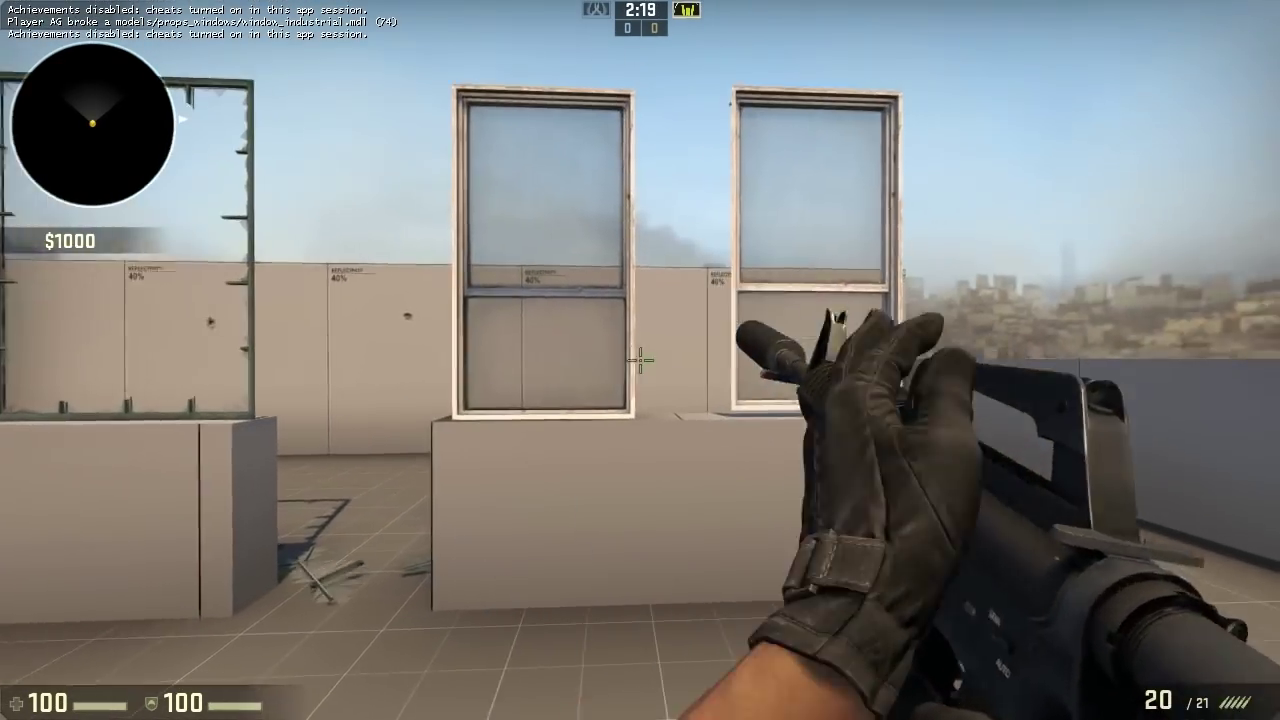
key(s)
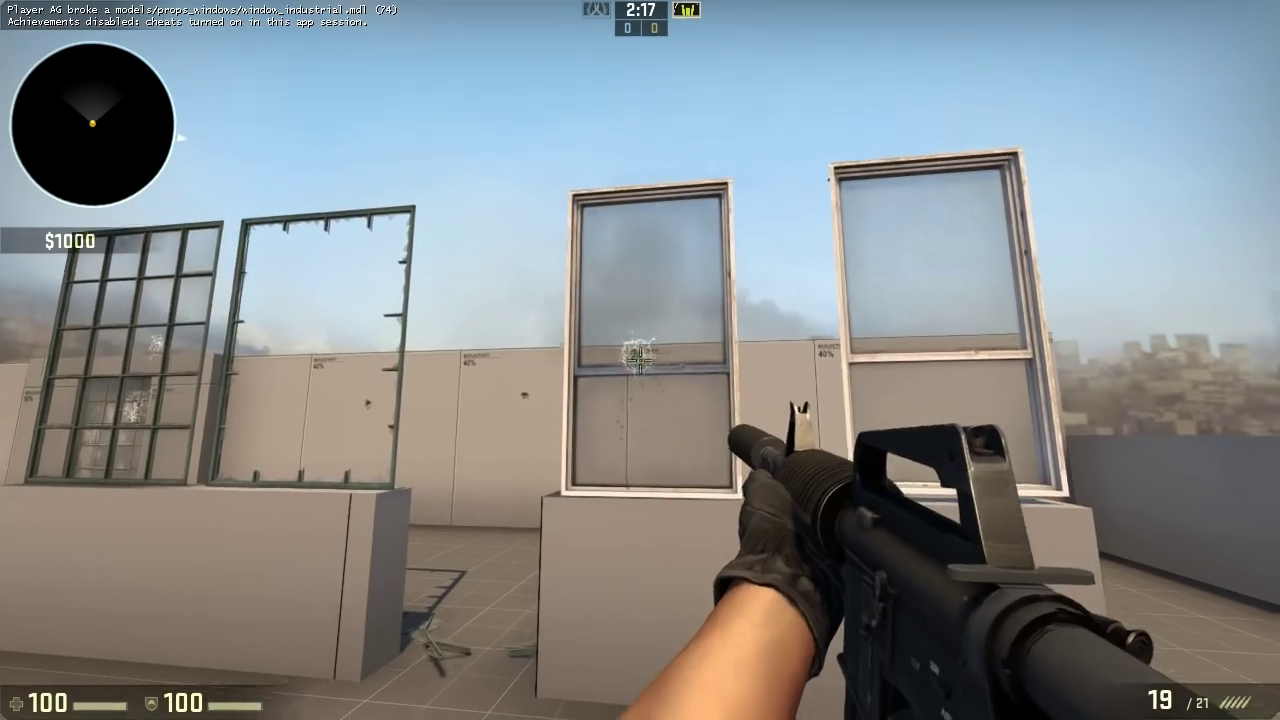
click(640, 360)
click(640, 360)
Shoot the prop_physics sash window and look back over the whole row of test windows
key(d)
key(w)
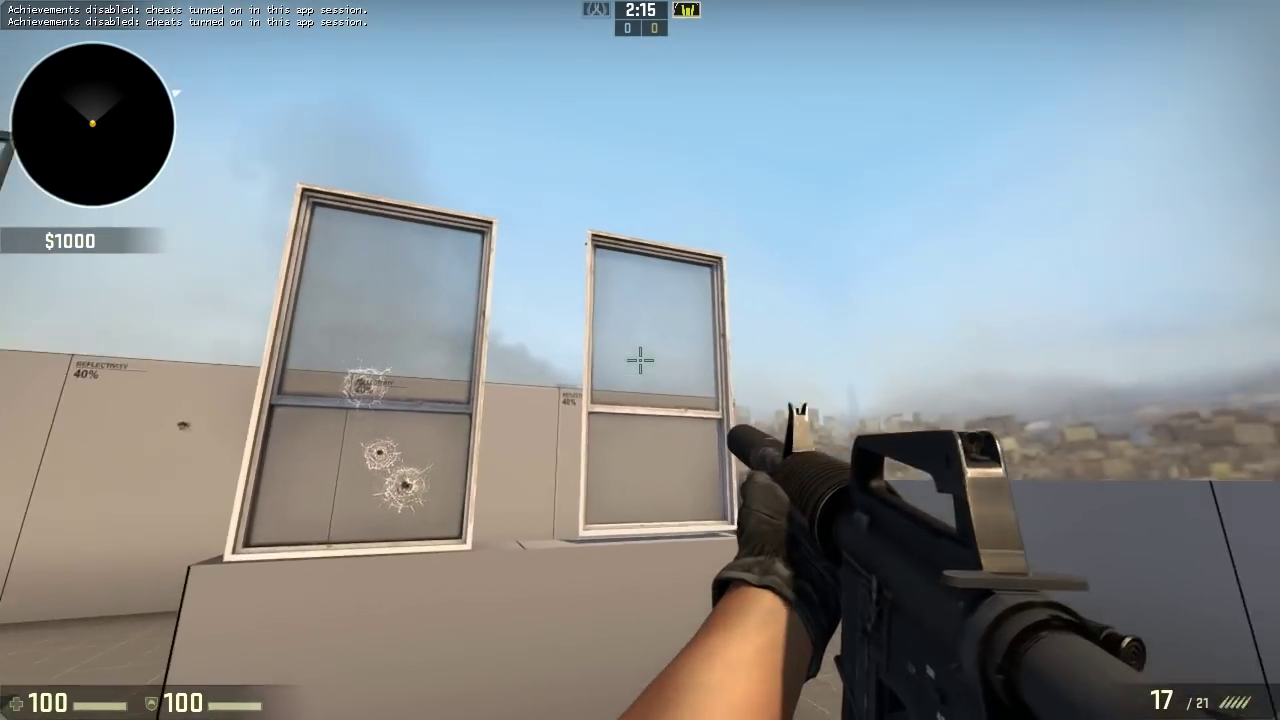
click(640, 360)
click(640, 360)
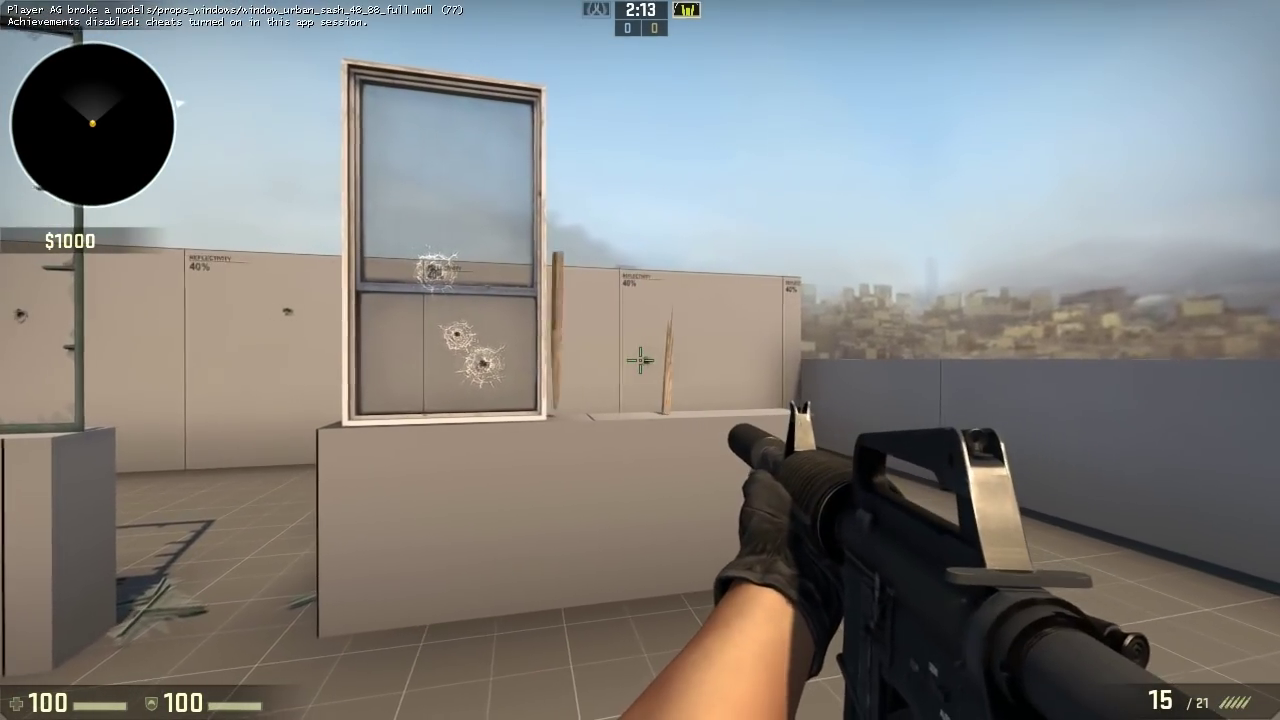
key(a)
key(s)
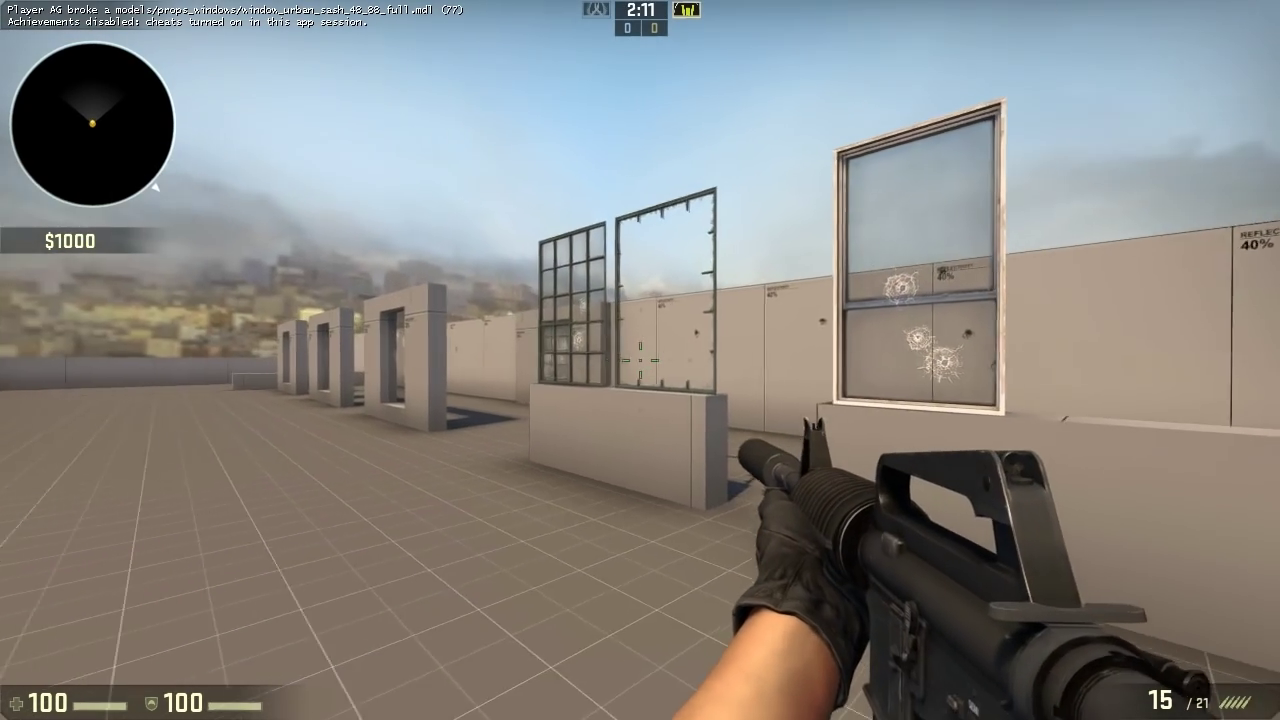